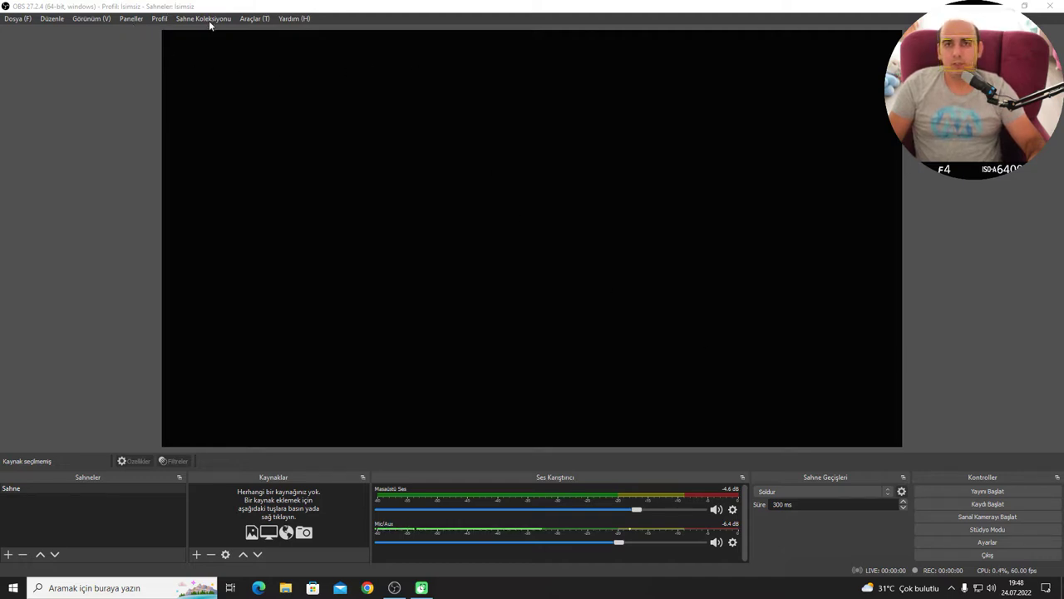
Maximize the OBS window after briefly opening settings and toggling Studio Mode on and off
click(368, 216)
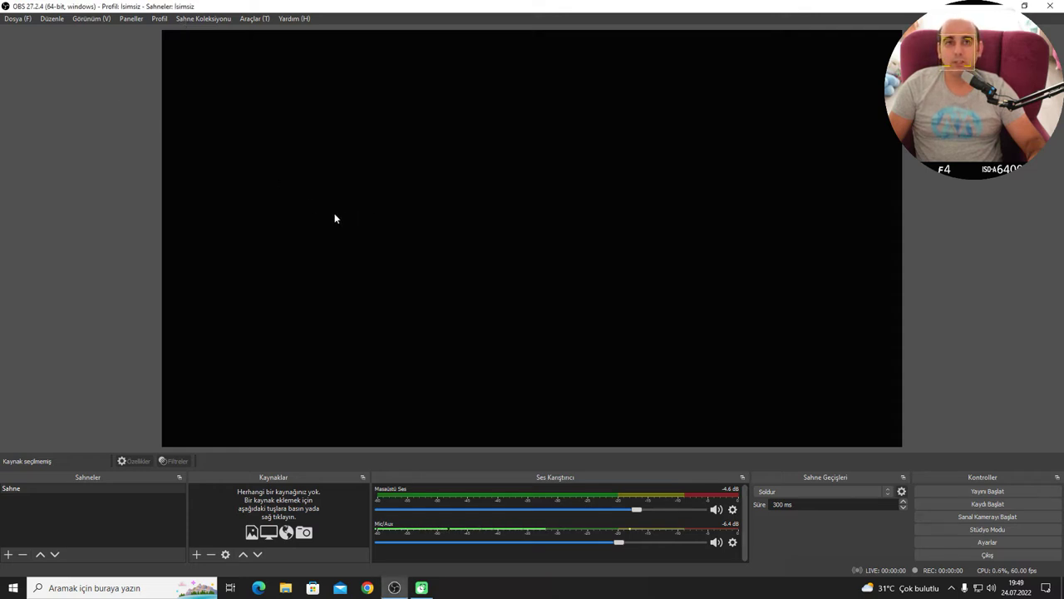
click(988, 541)
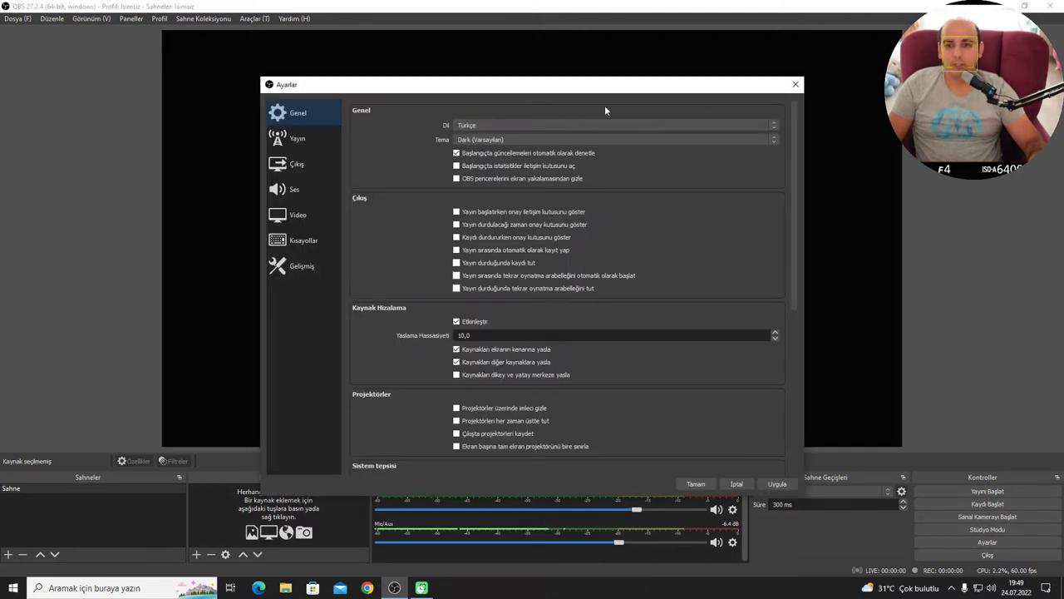
click(796, 86)
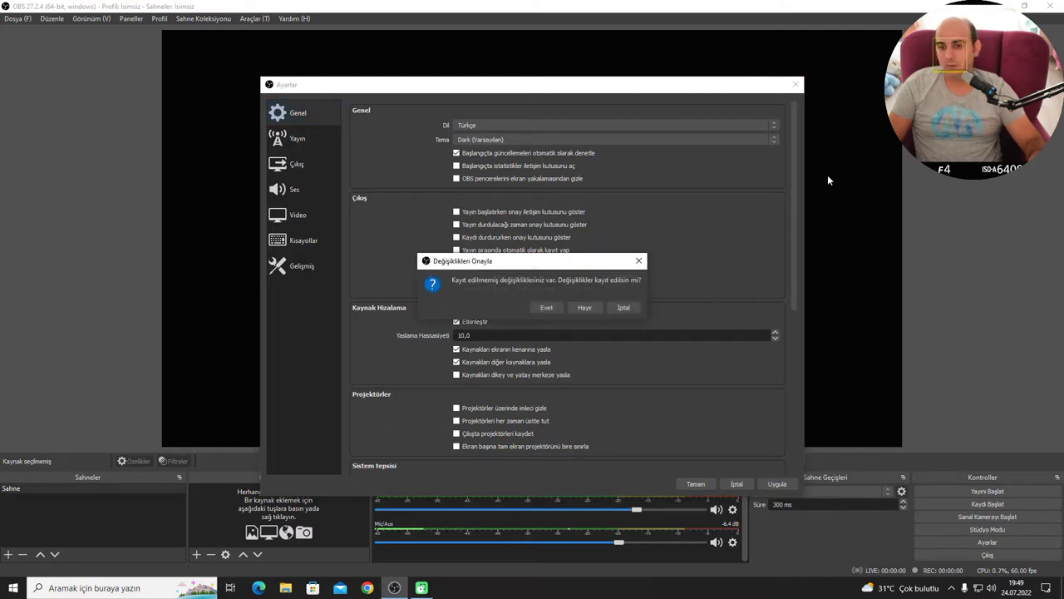
click(585, 307)
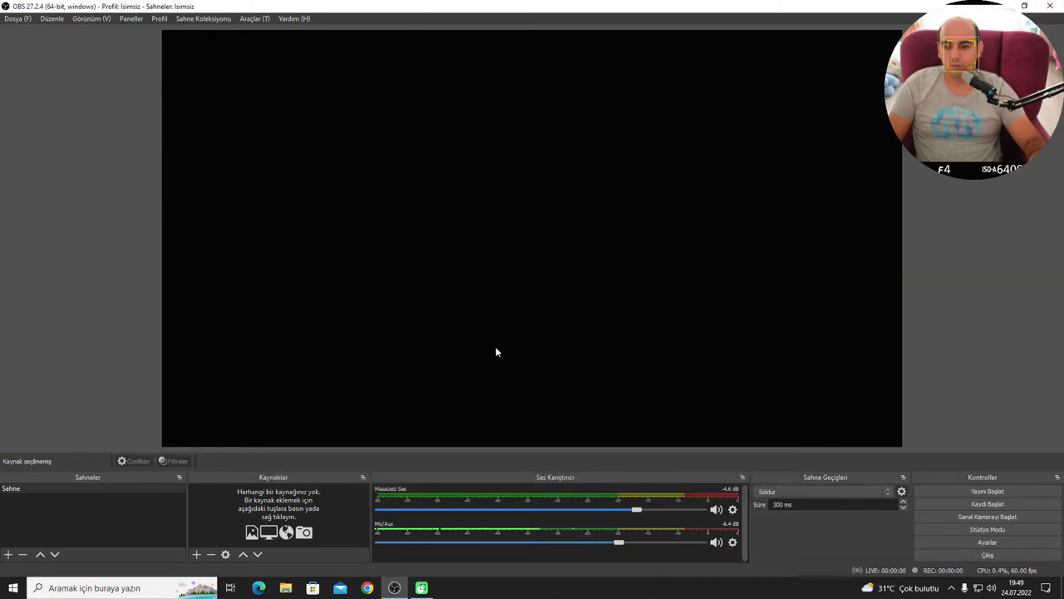
drag(237, 8, 529, 148)
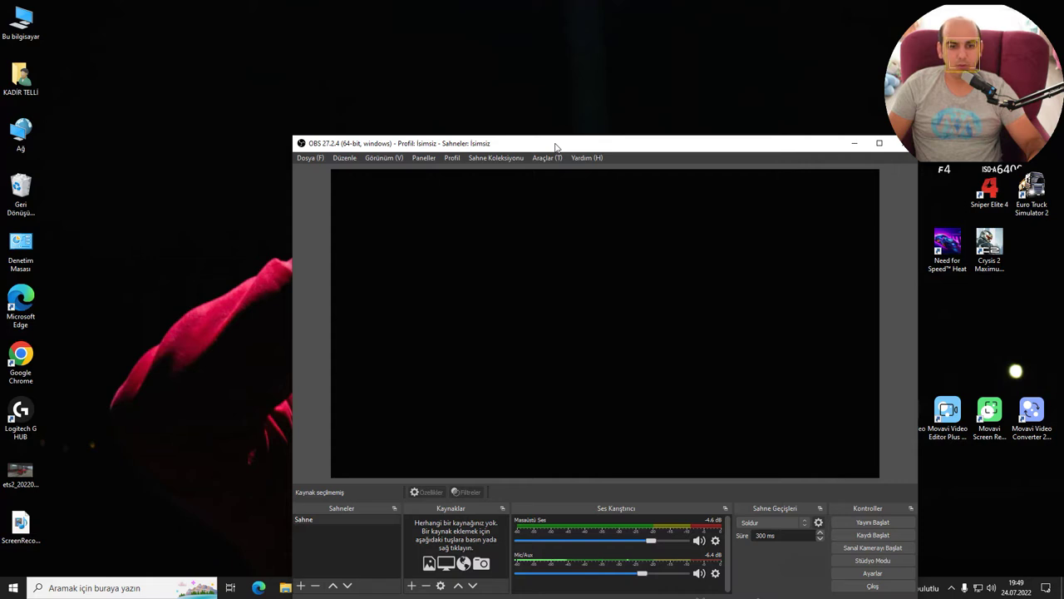
double_click(387, 143)
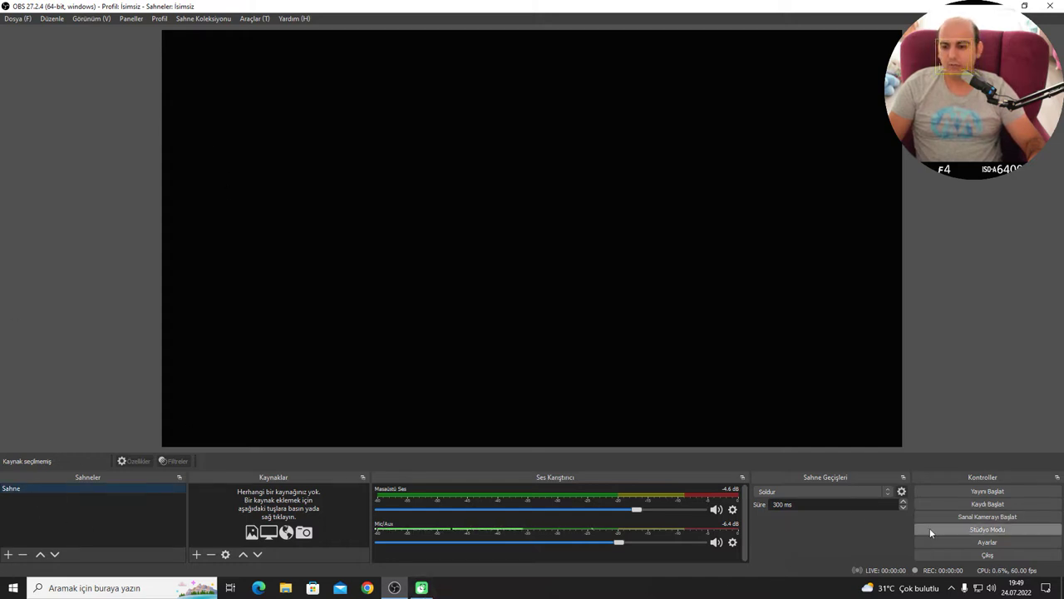
click(978, 527)
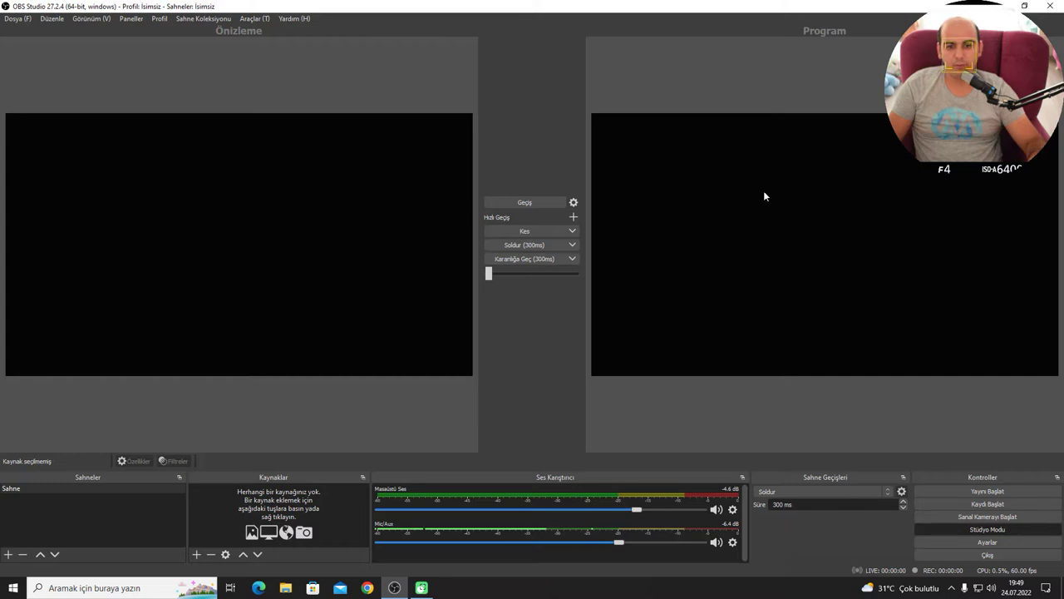
click(985, 530)
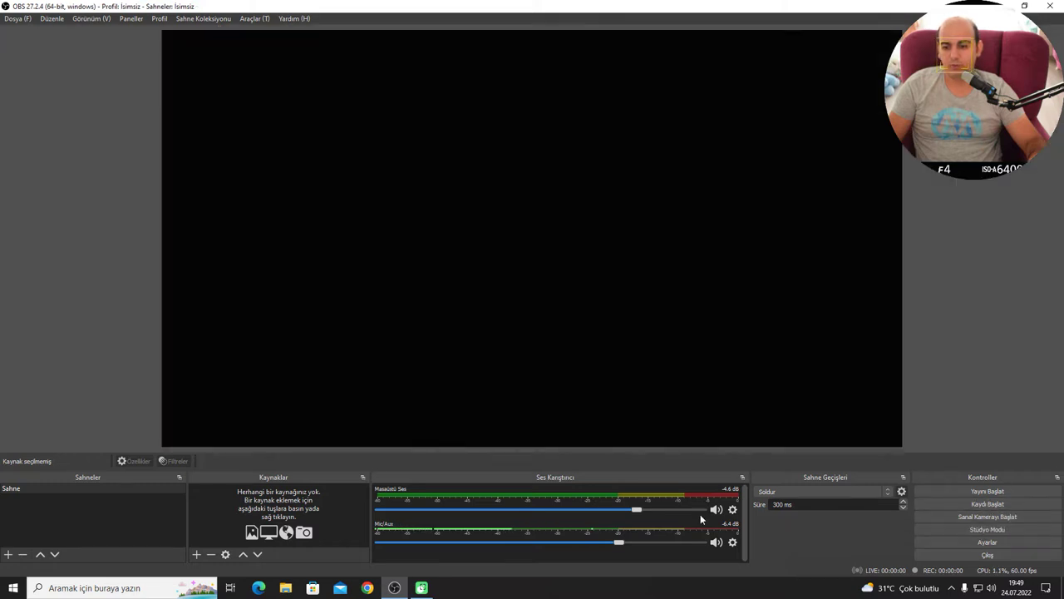
Add two new scenes, Sahne 2 and Sahne 3, to the Sahneler list
right_click(64, 499)
click(88, 503)
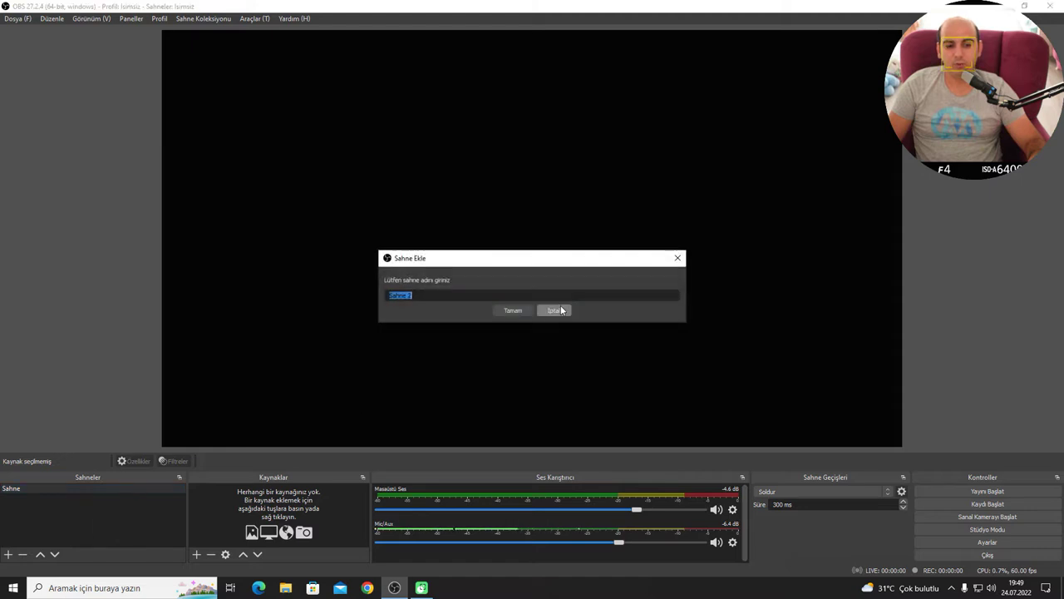
click(513, 310)
right_click(133, 519)
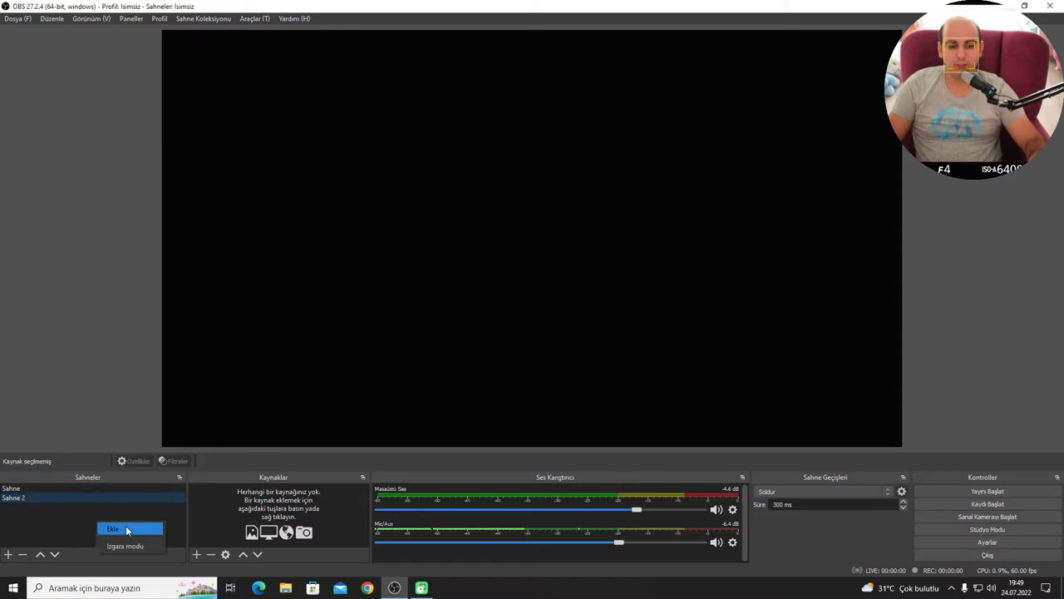
click(117, 528)
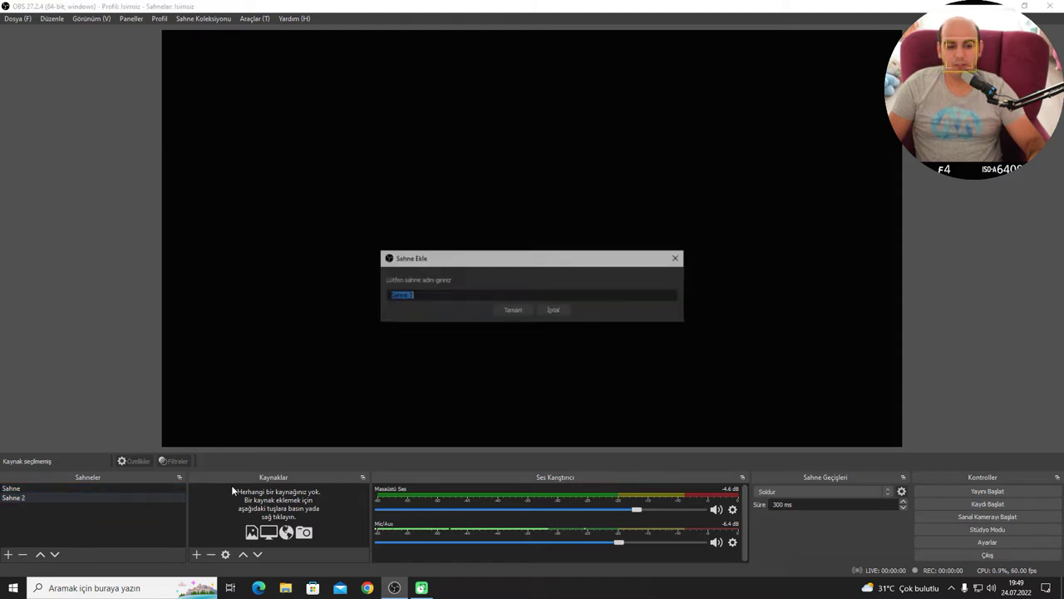
click(513, 310)
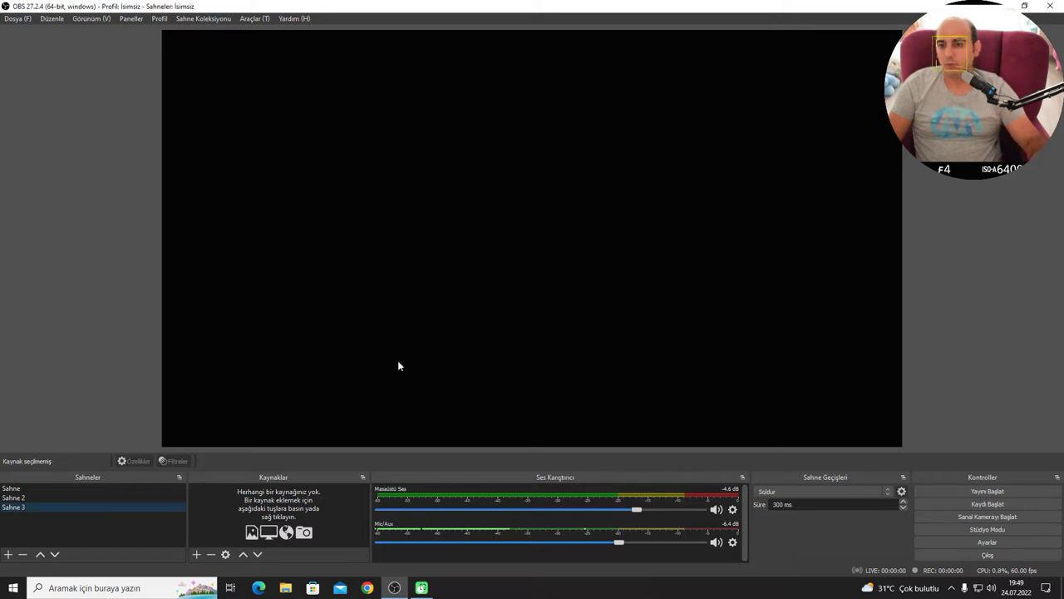
Rename the first scene Sahne to youtube
click(22, 499)
click(22, 506)
click(29, 490)
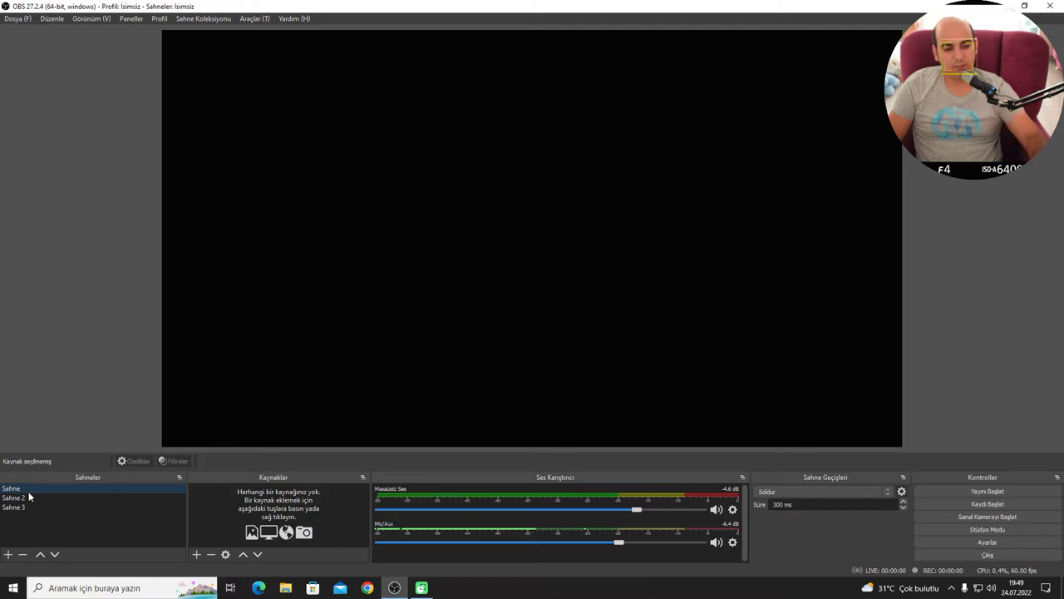
key(F2)
text(yourtu)
key(BackSpace)
key(BackSpace)
key(BackSpace)
text(tubh)
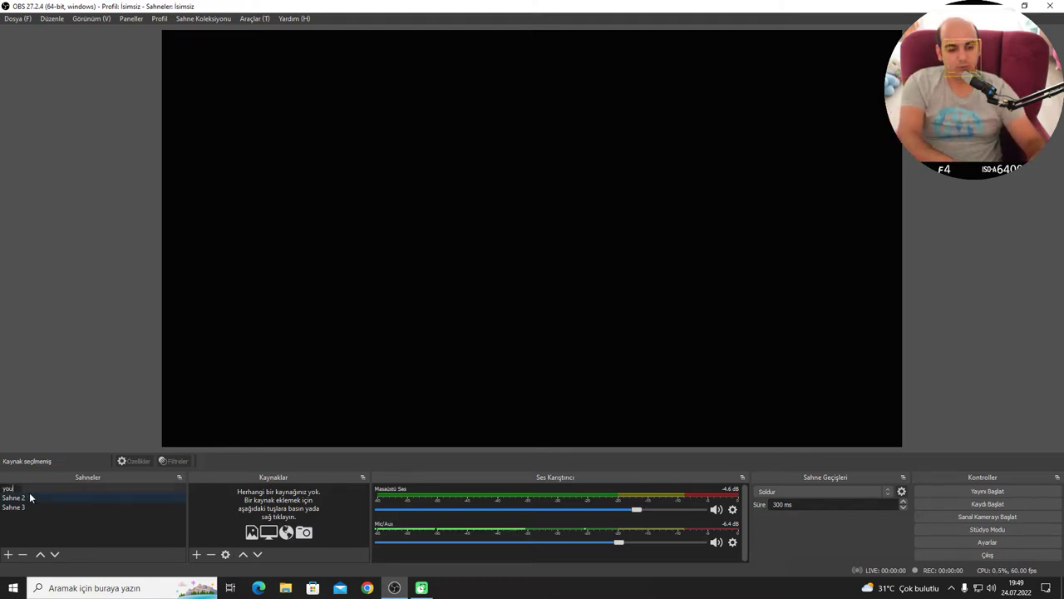
key(BackSpace)
text(e)
key(Return)
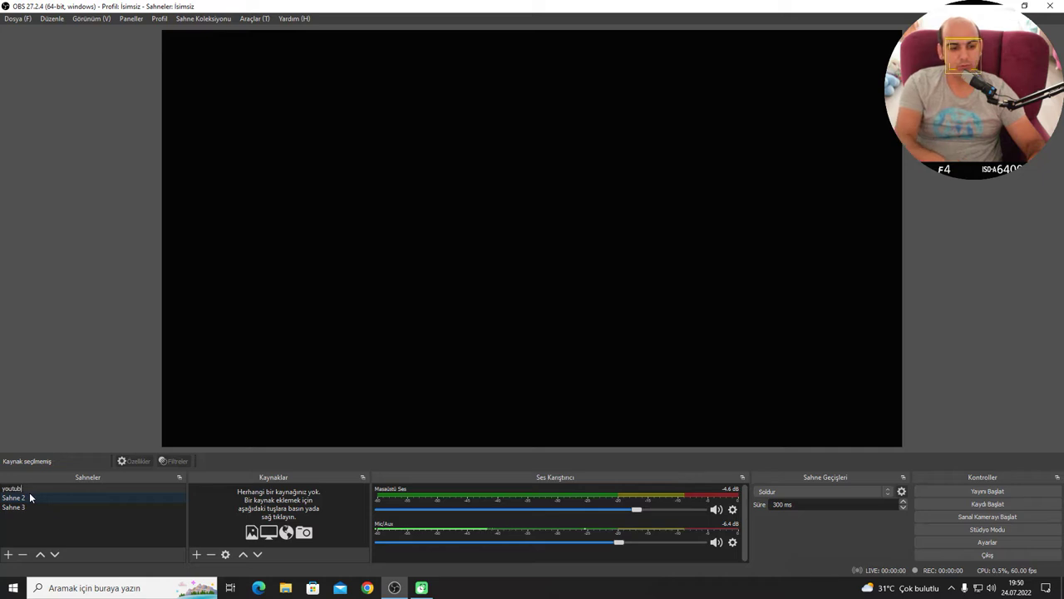
Rename Sahne 2 to twitch and Sahne 3 to facebook
click(29, 496)
key(F2)
text(twitch)
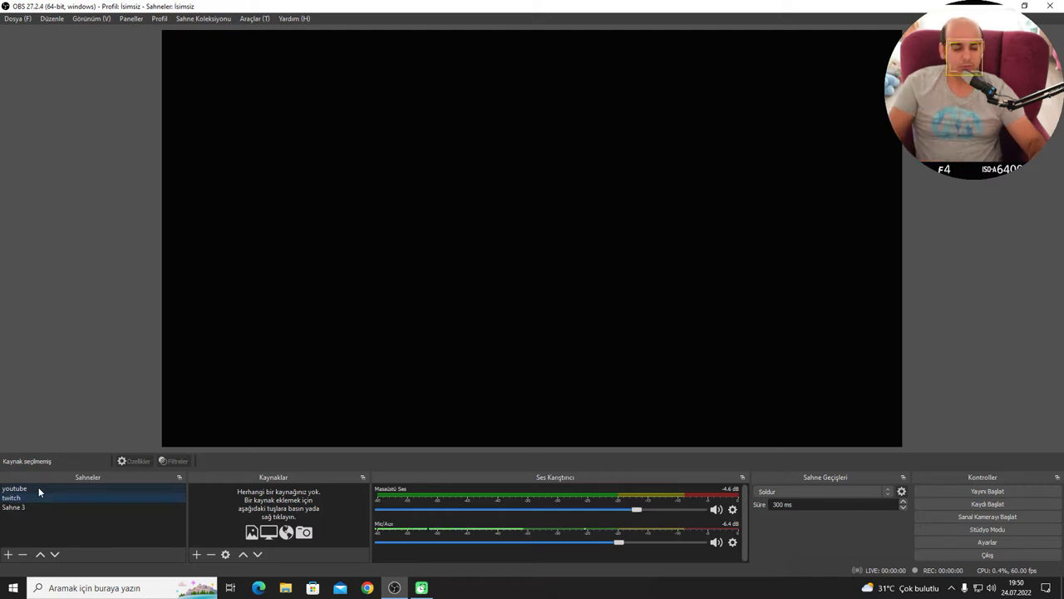
key(Return)
click(13, 508)
key(F2)
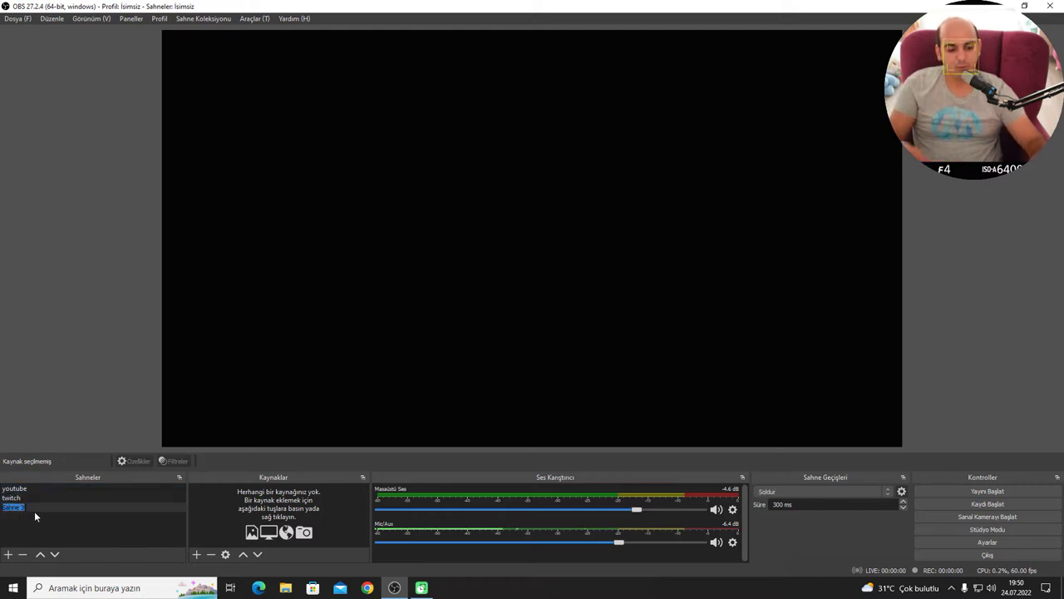
text(facebook)
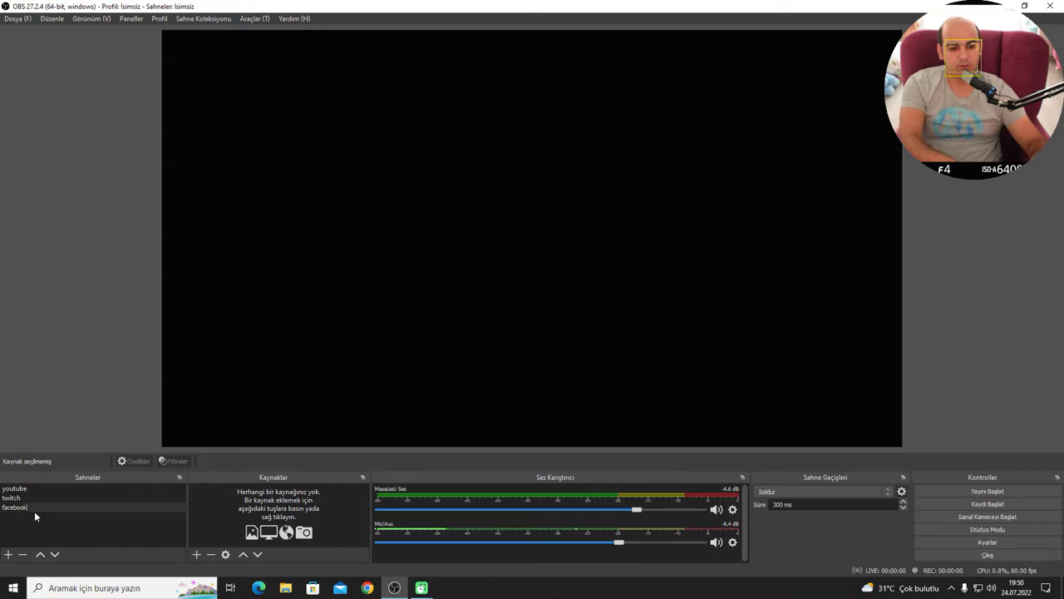
key(Return)
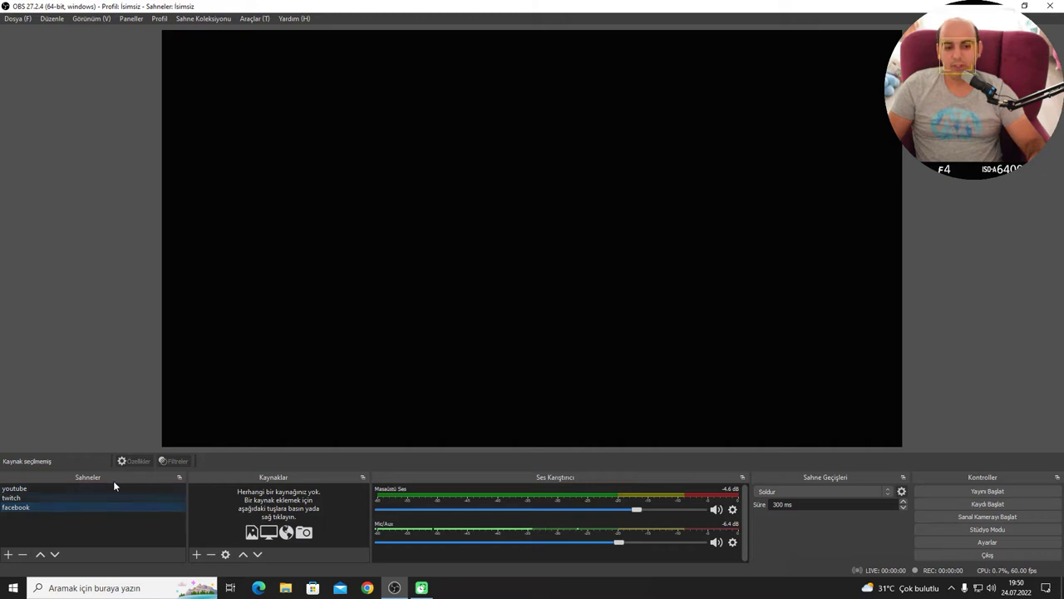
In the youtube scene, mute Mic/Aux and check its Özellikler, which show the USB PnP microphone
click(37, 489)
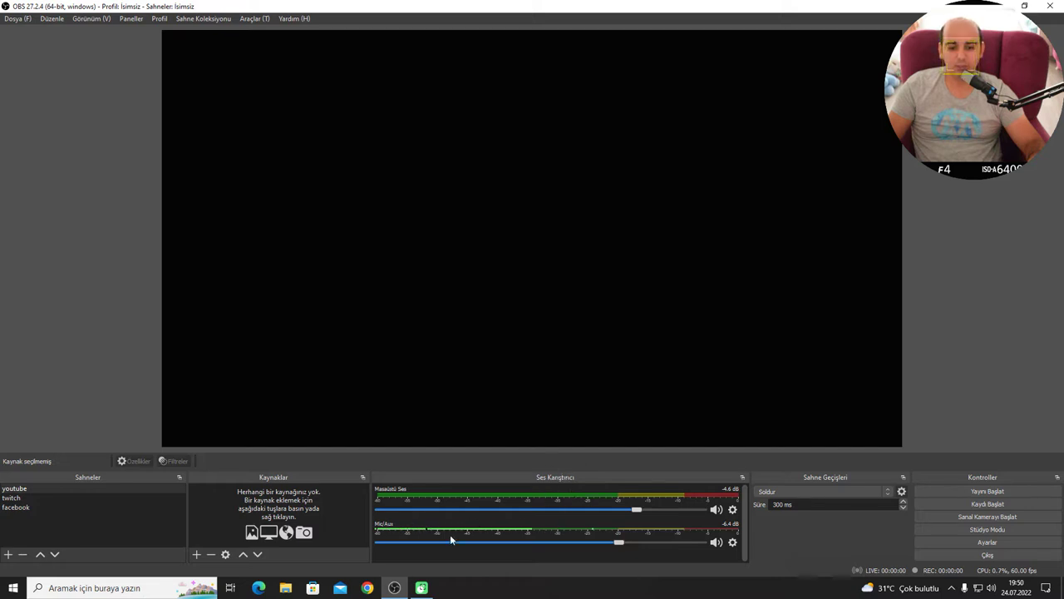
click(715, 541)
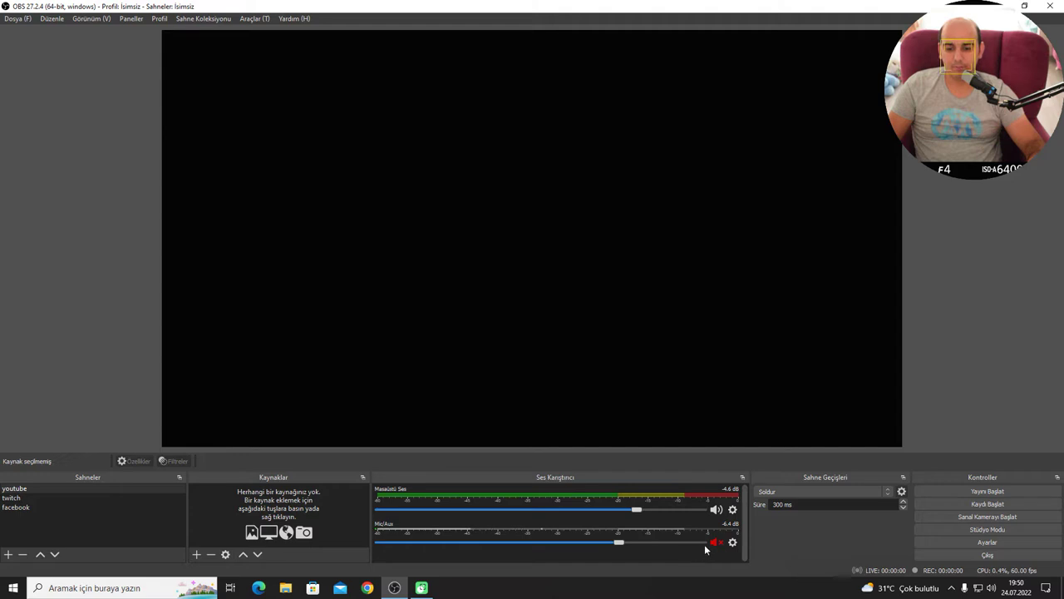
click(715, 543)
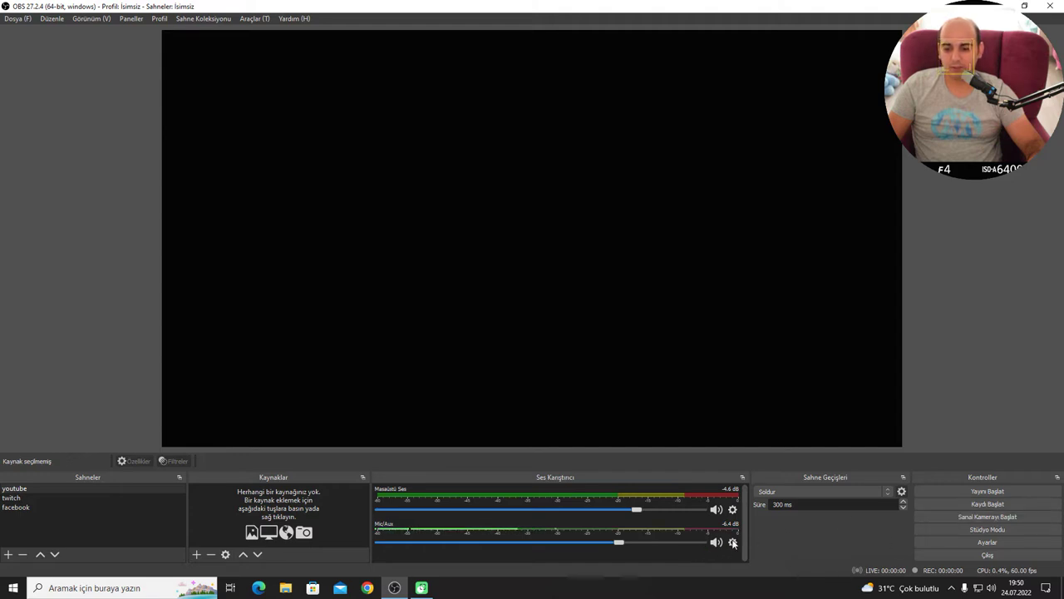
click(716, 542)
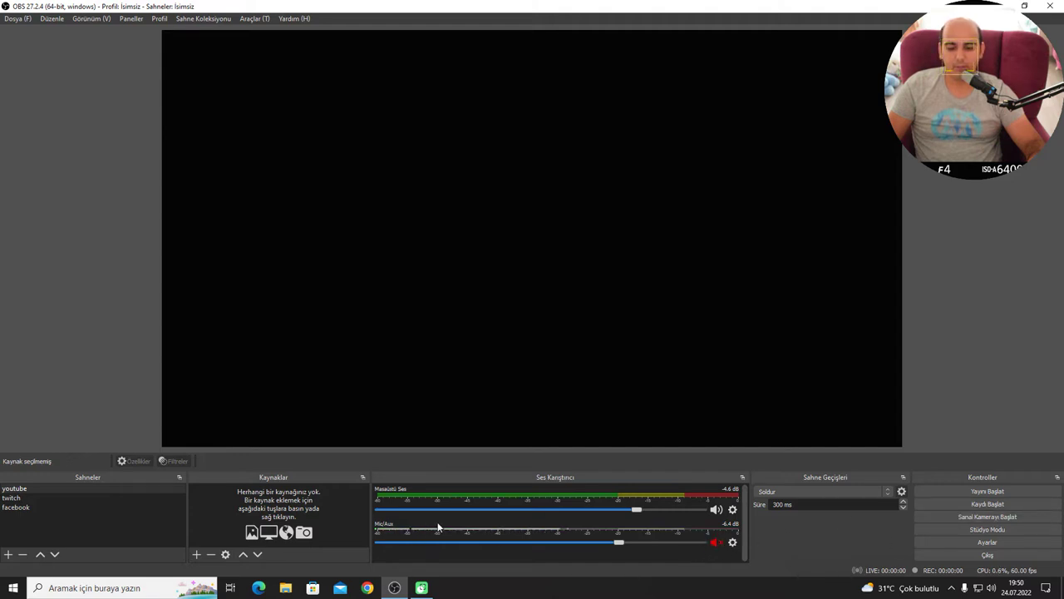
click(732, 543)
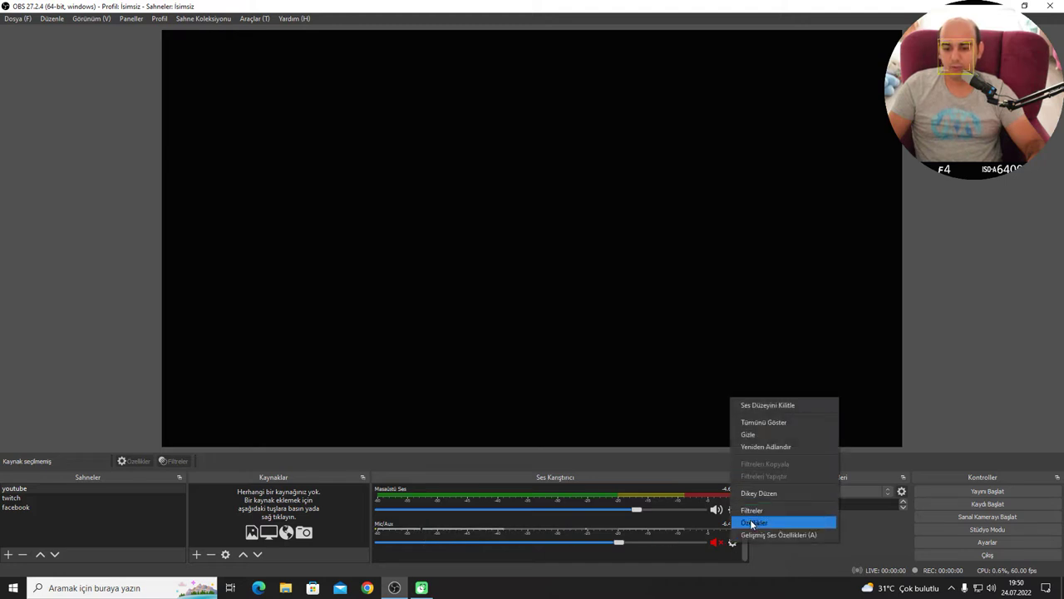
click(752, 522)
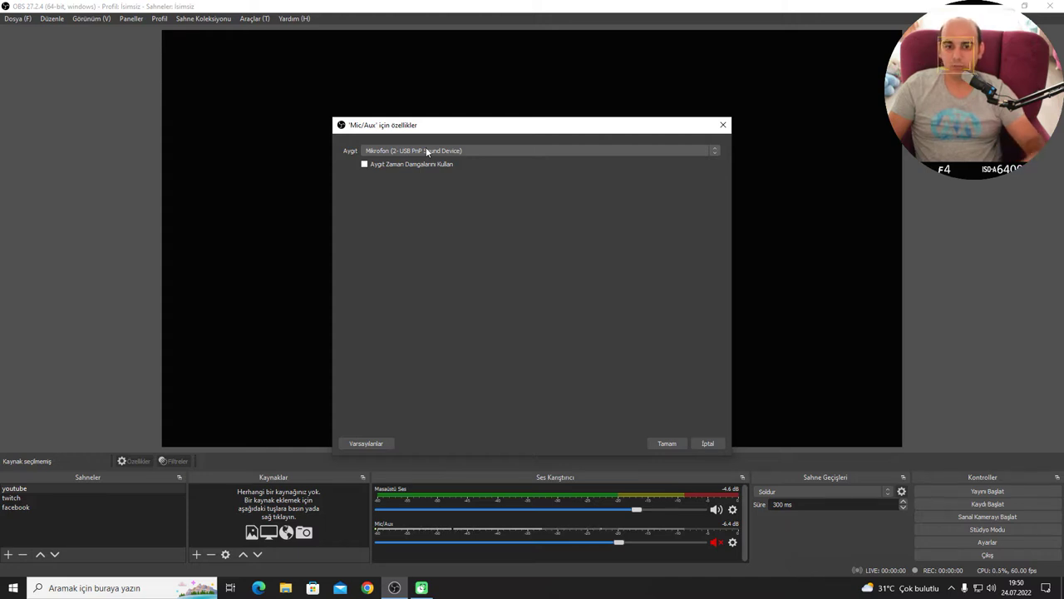
click(723, 125)
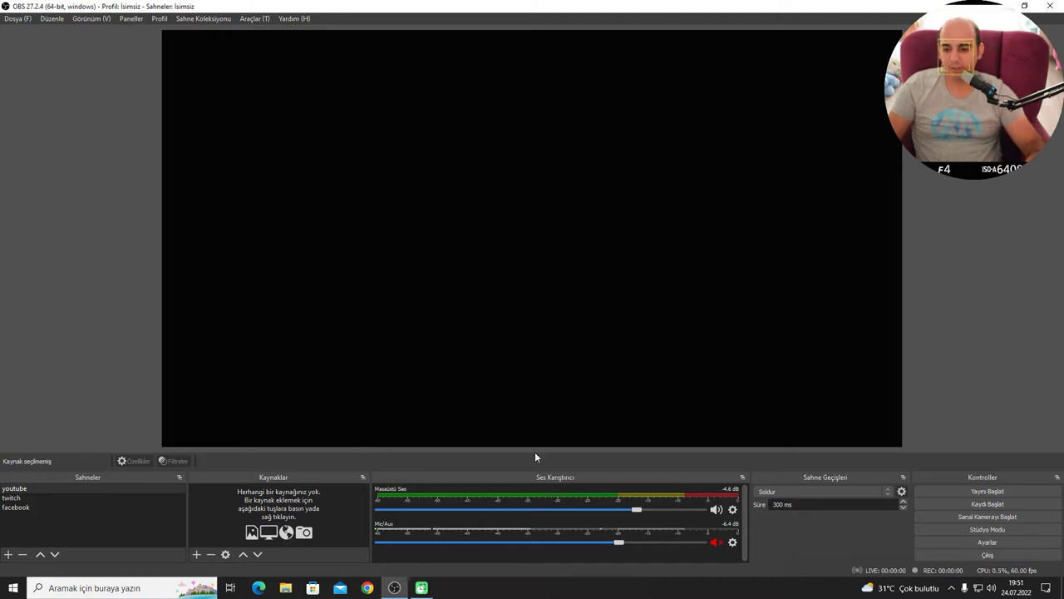
Add an Ekran Yakalama source capturing Görüntü 2 (1920x1080)
right_click(246, 504)
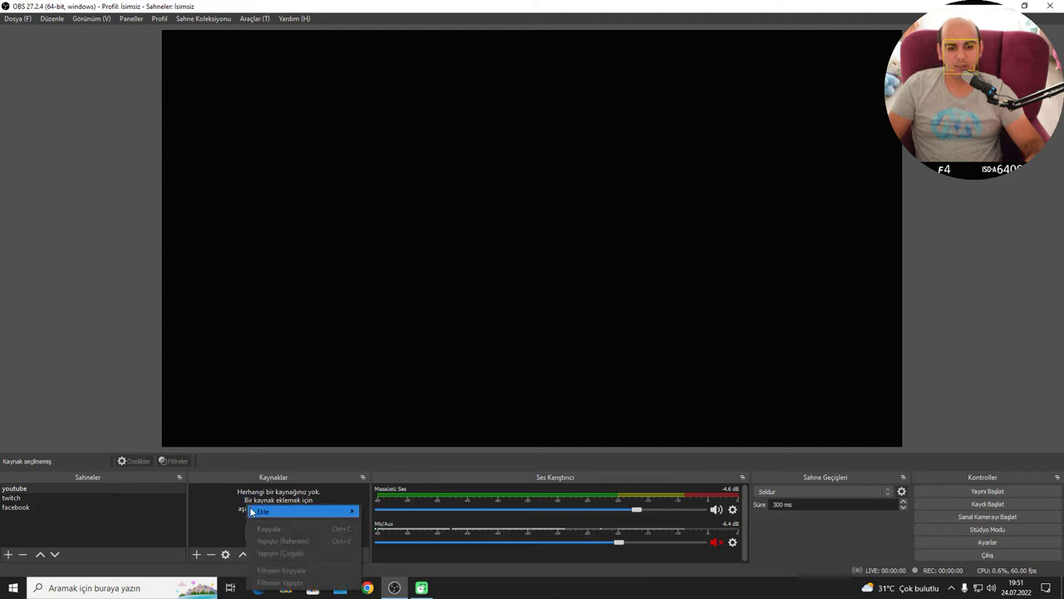
click(233, 505)
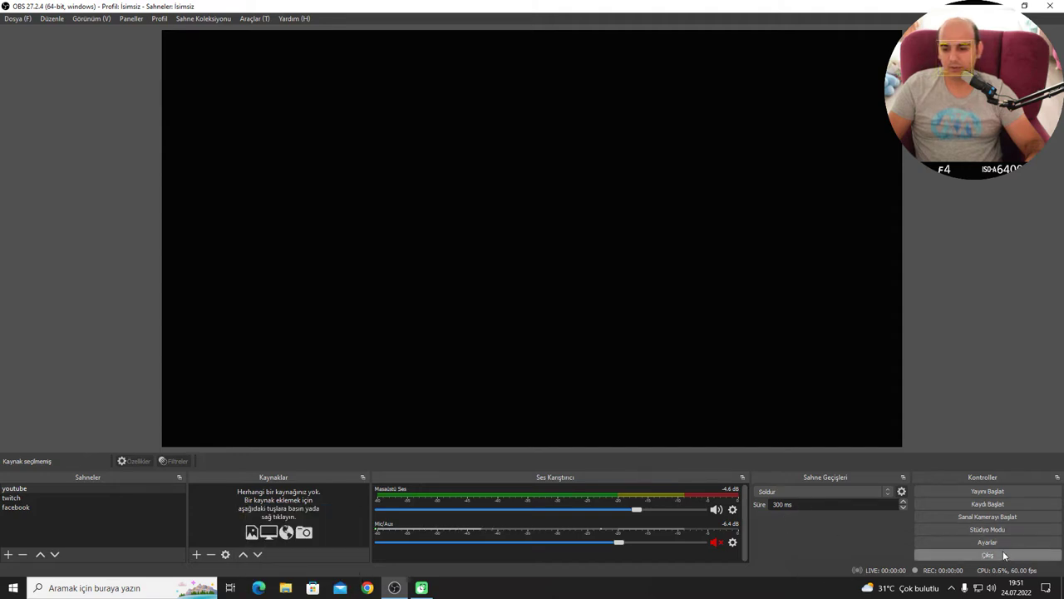
right_click(249, 502)
mouse_move(262, 505)
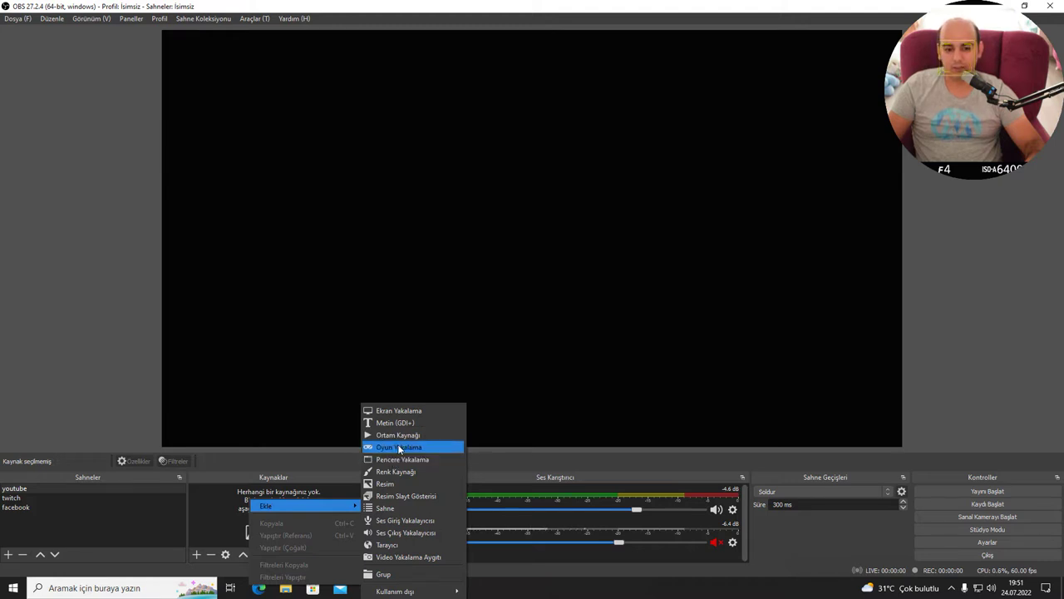
click(390, 411)
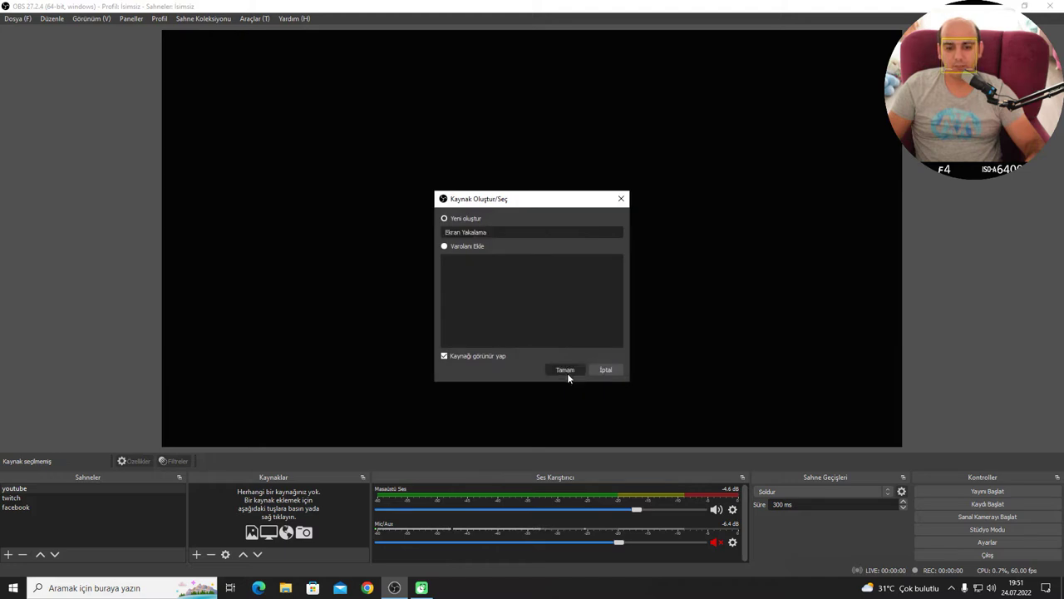
click(567, 372)
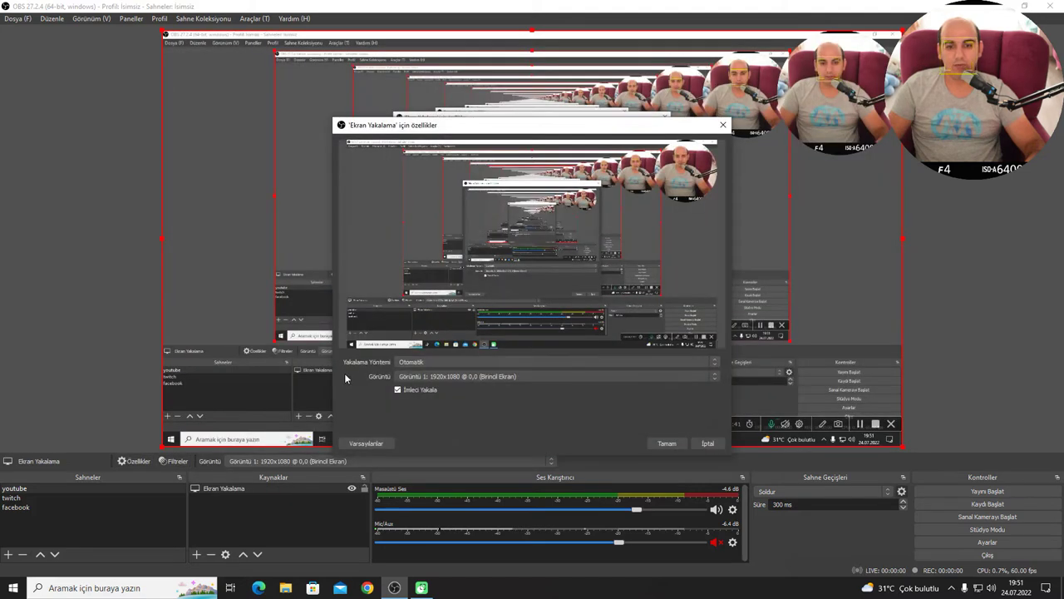
click(468, 376)
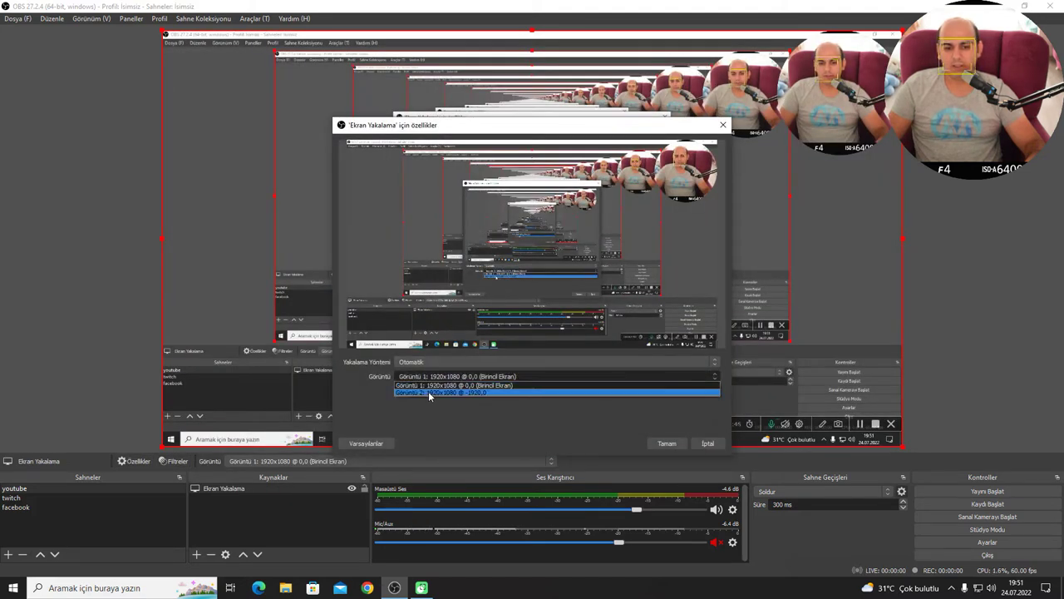
click(430, 392)
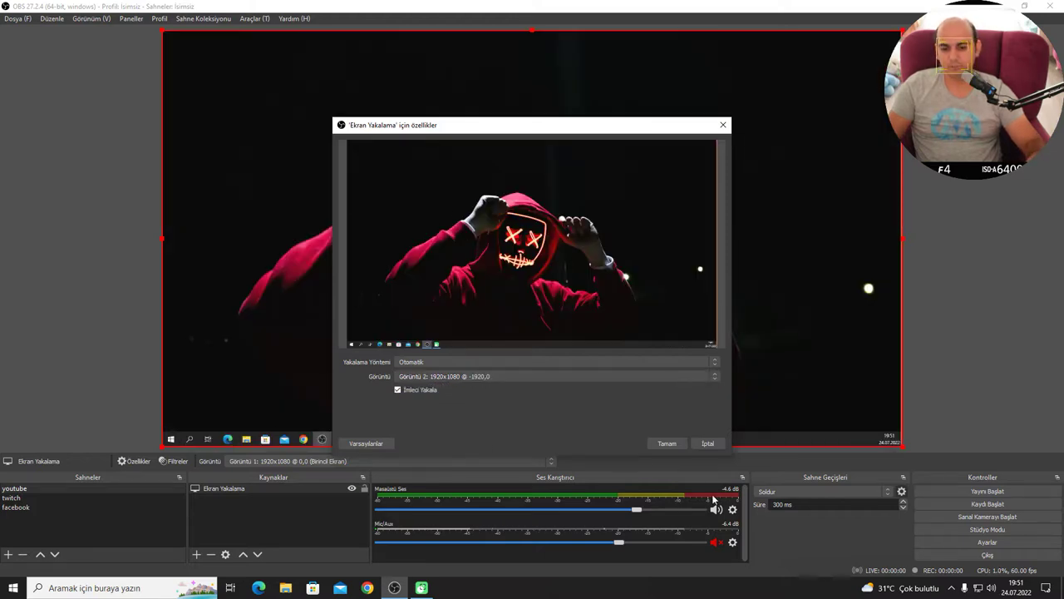
click(667, 443)
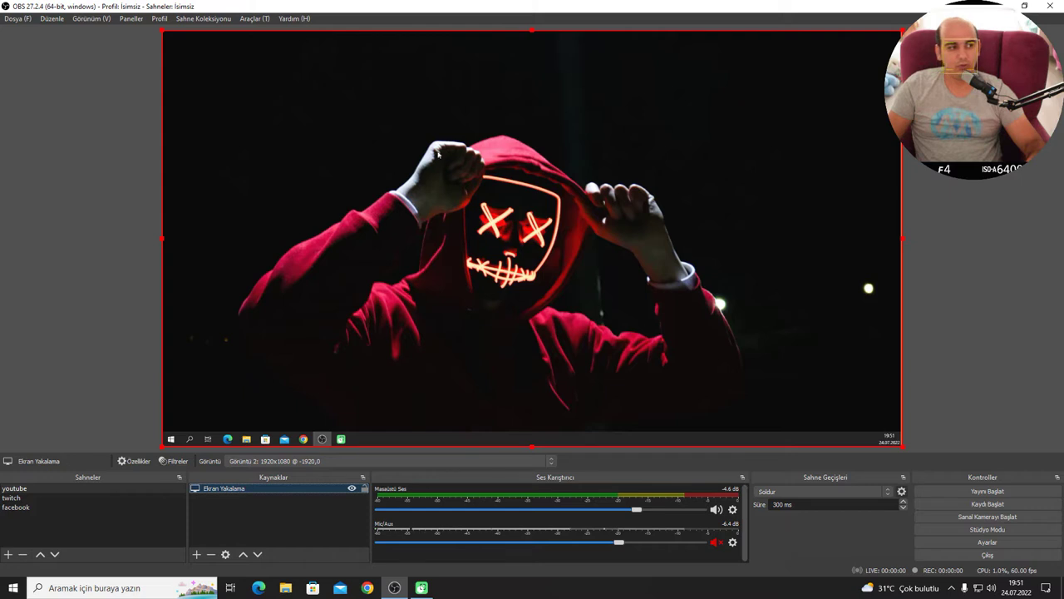
Right-click the second display's desktop to show it is captured live in the preview
right_click(469, 183)
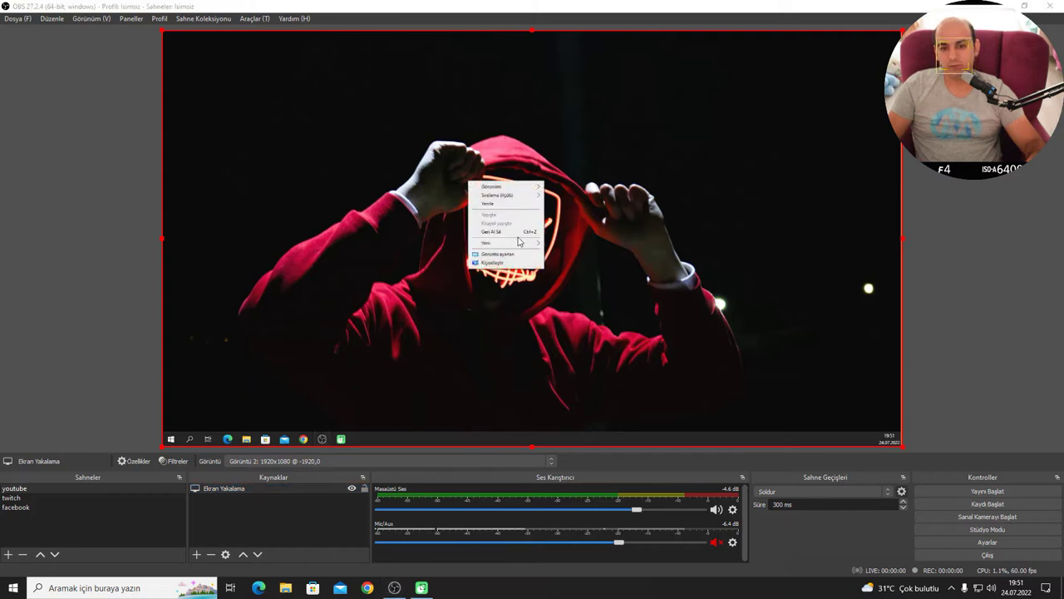
click(488, 204)
right_click(449, 190)
click(471, 213)
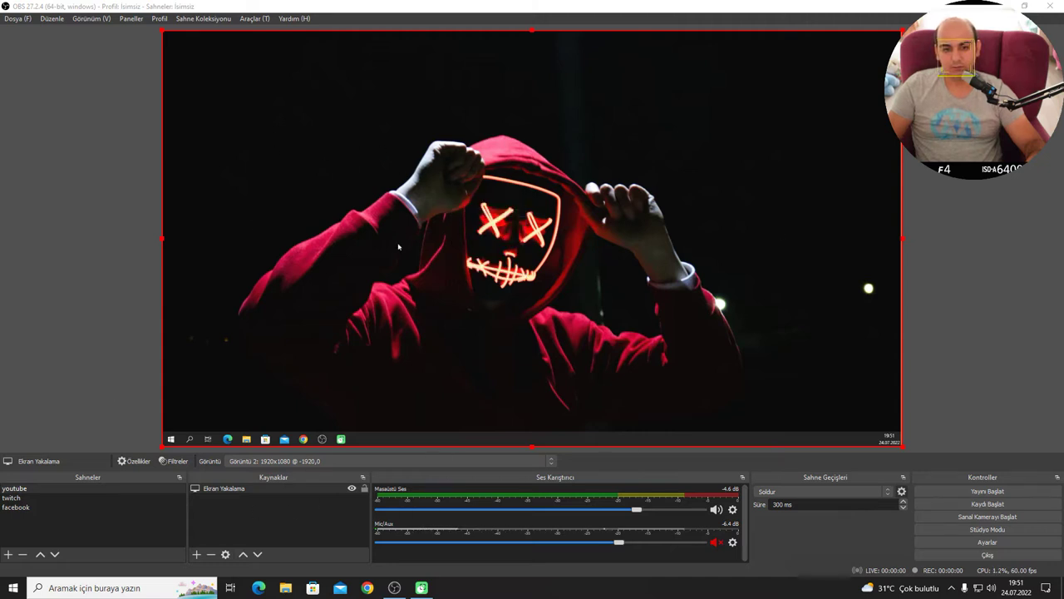
Add an Oyun Yakalama source capturing the specific Screen Recorder window
right_click(247, 509)
mouse_move(293, 520)
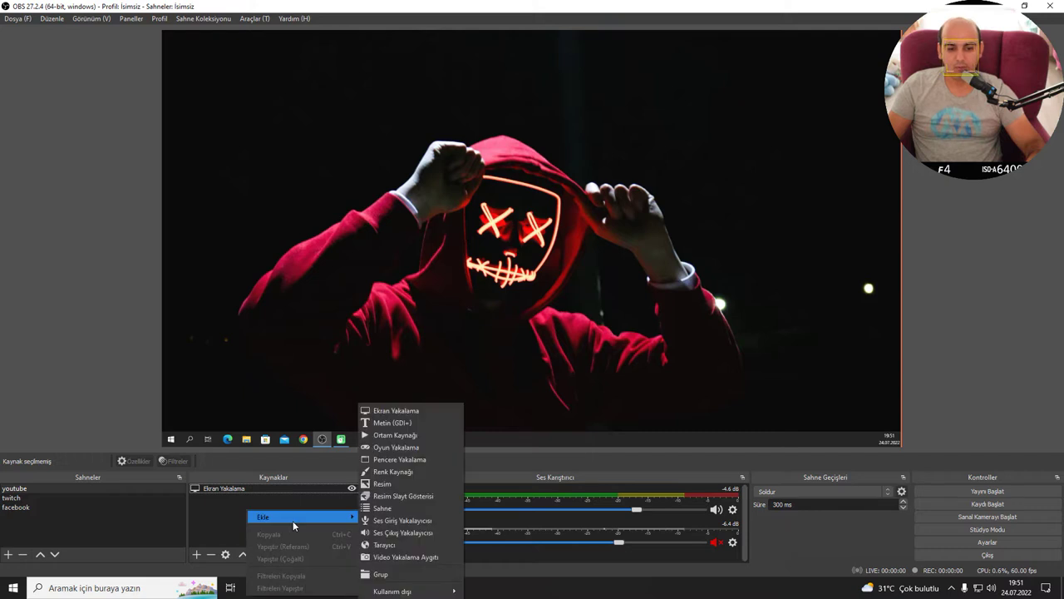
click(399, 447)
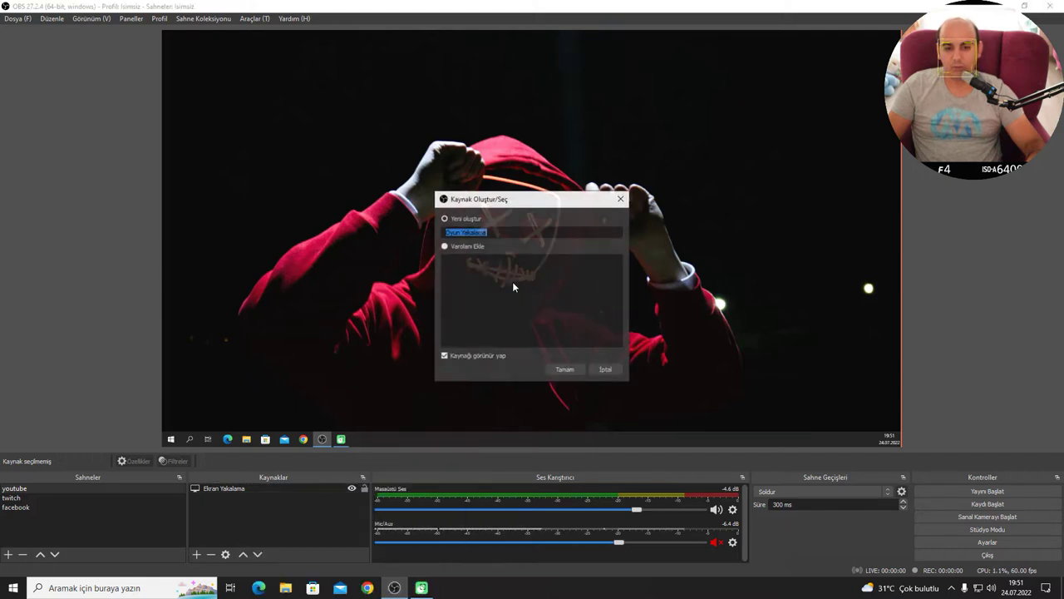
click(562, 371)
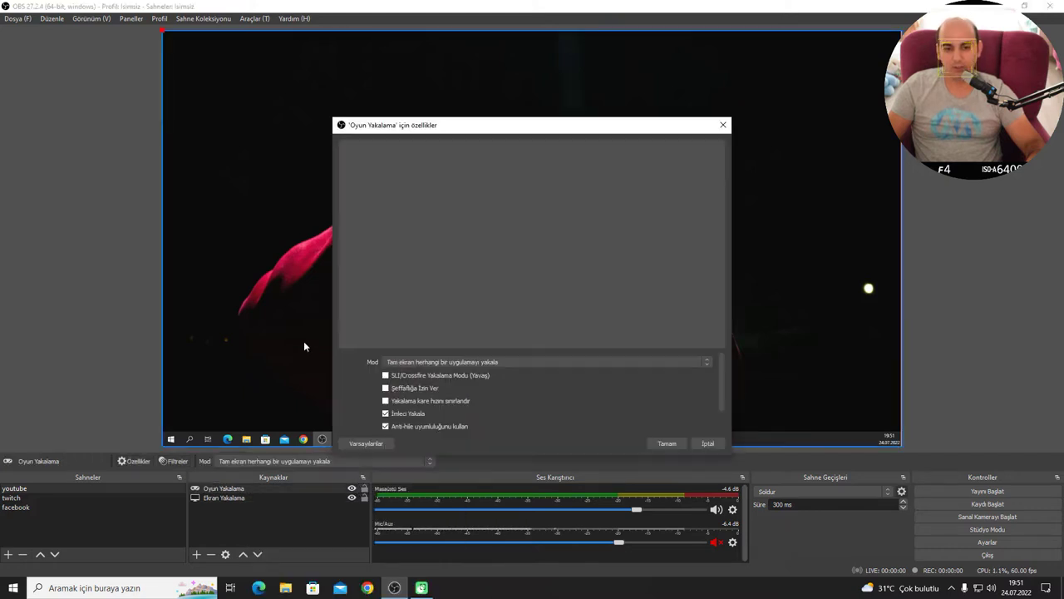
click(435, 362)
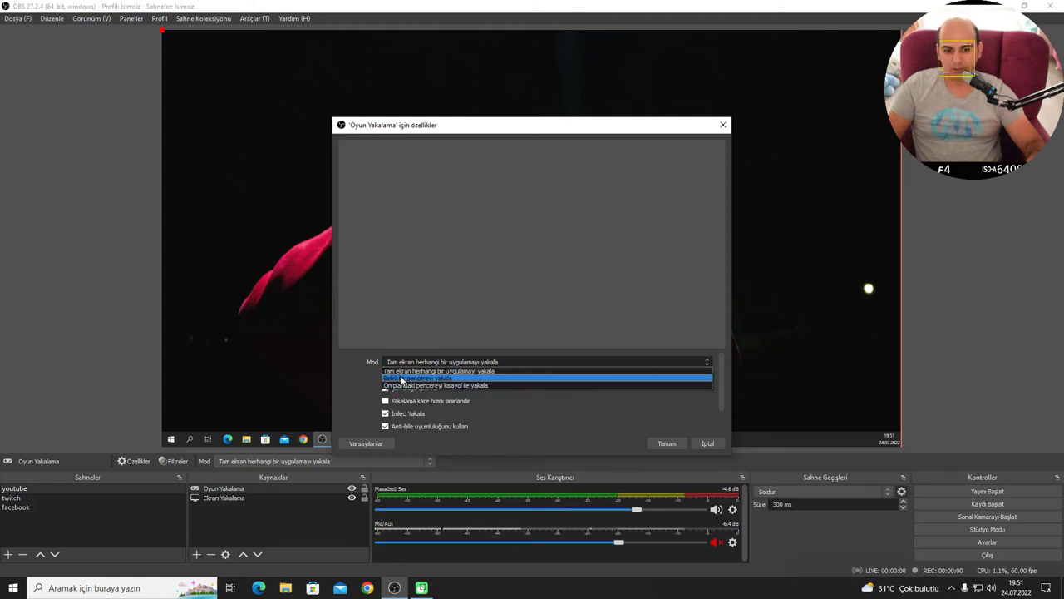
click(414, 378)
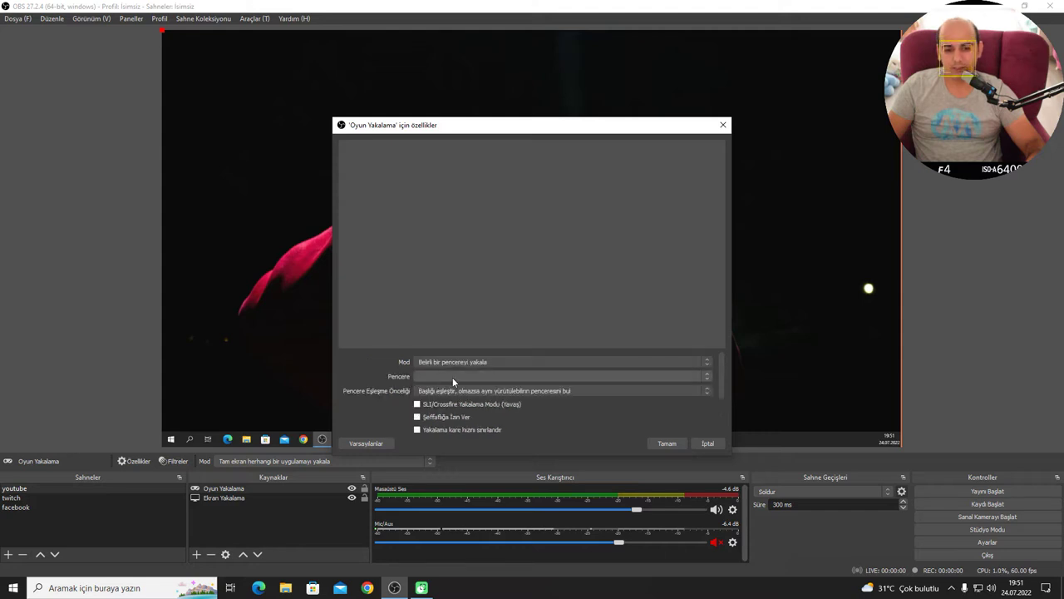
click(453, 376)
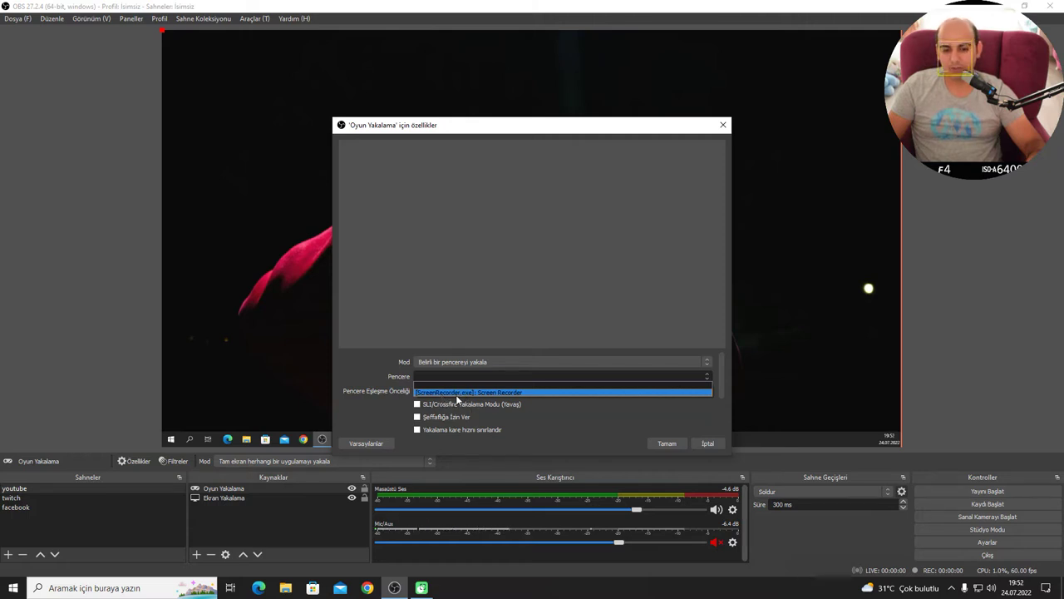
click(448, 373)
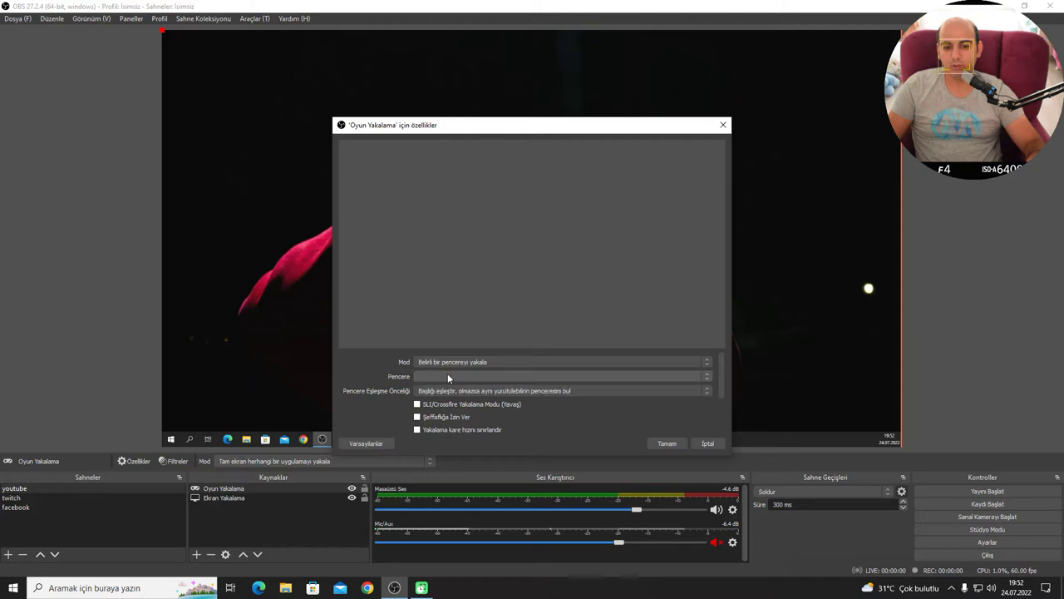
click(445, 378)
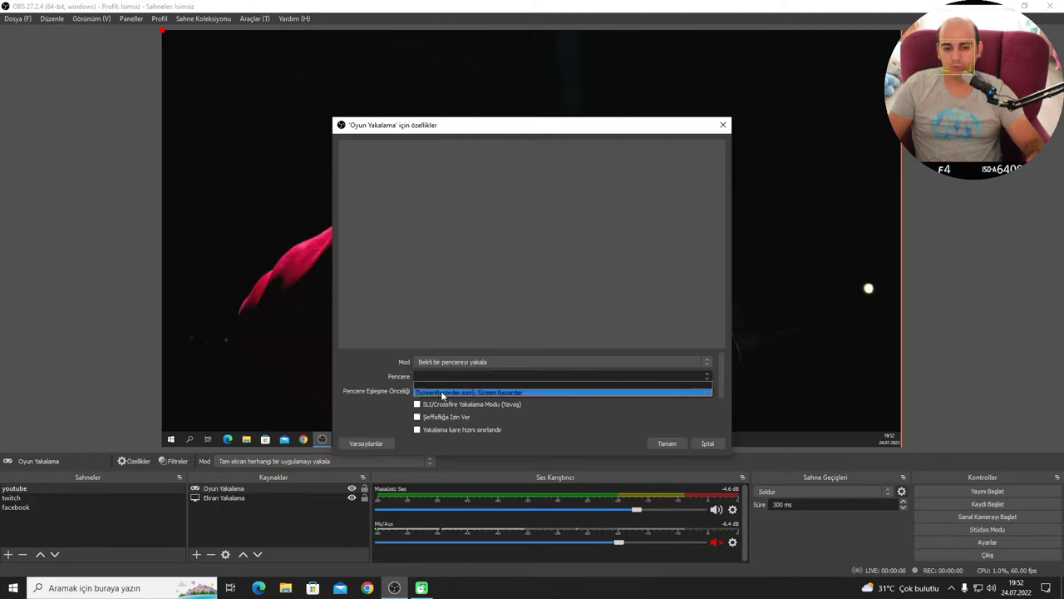
click(456, 393)
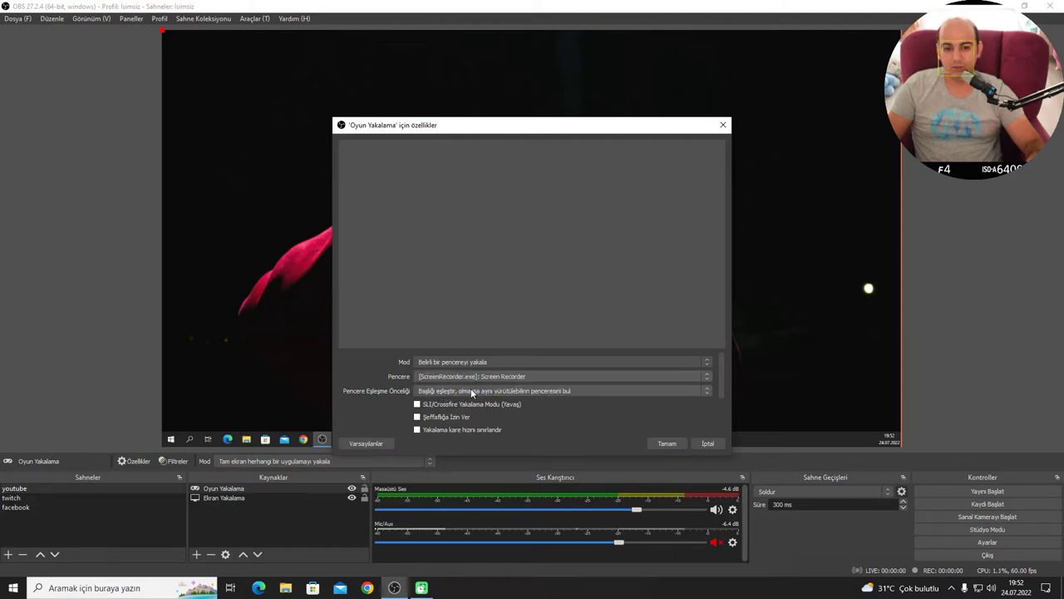
click(667, 443)
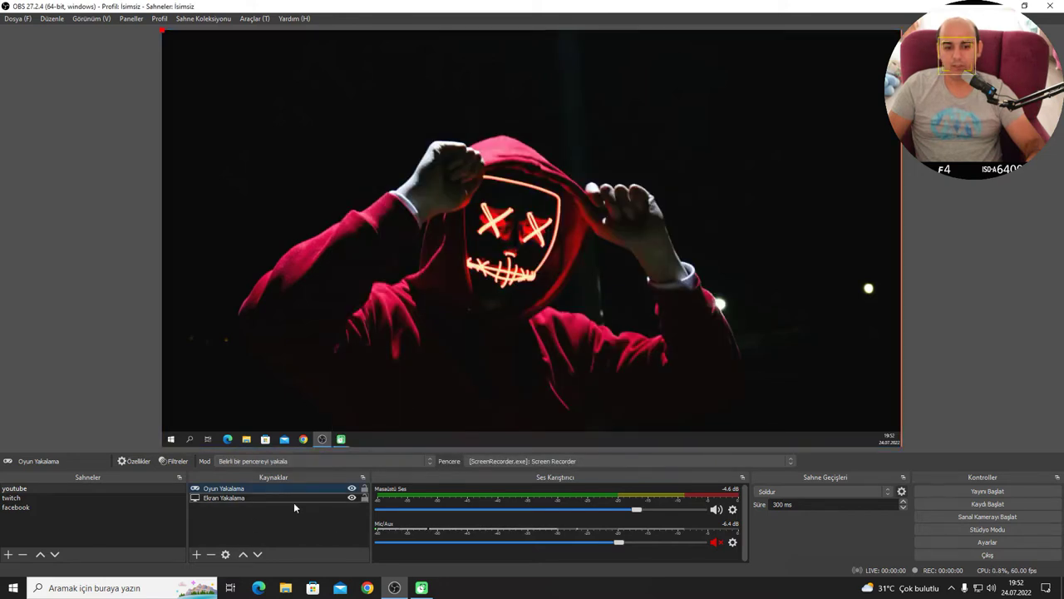
Review the game capture properties without changes, then turn on Studio Mode
click(300, 488)
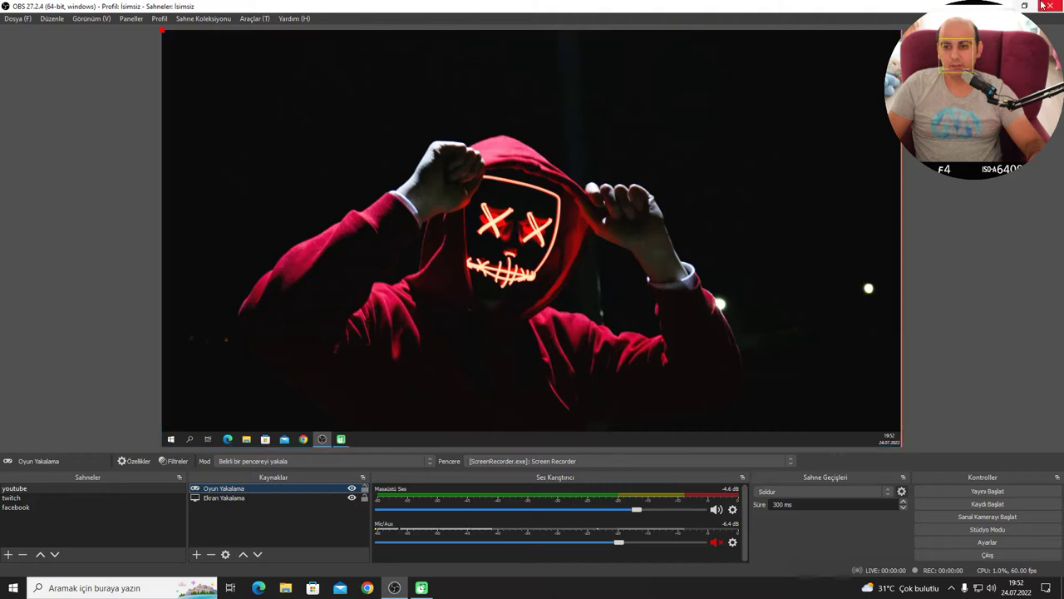
key(super+d)
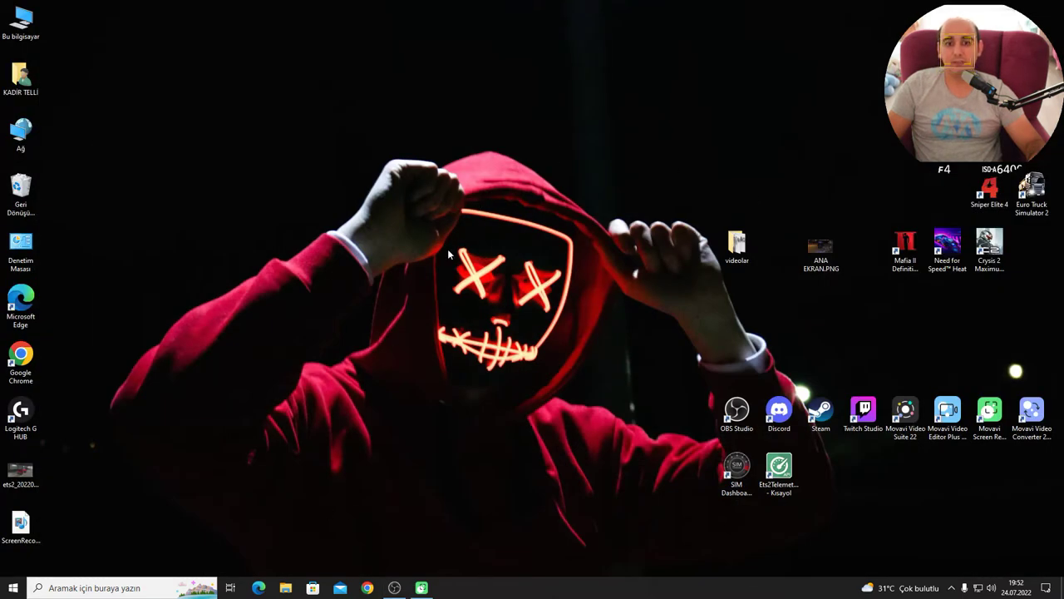
click(394, 588)
click(214, 489)
double_click(215, 488)
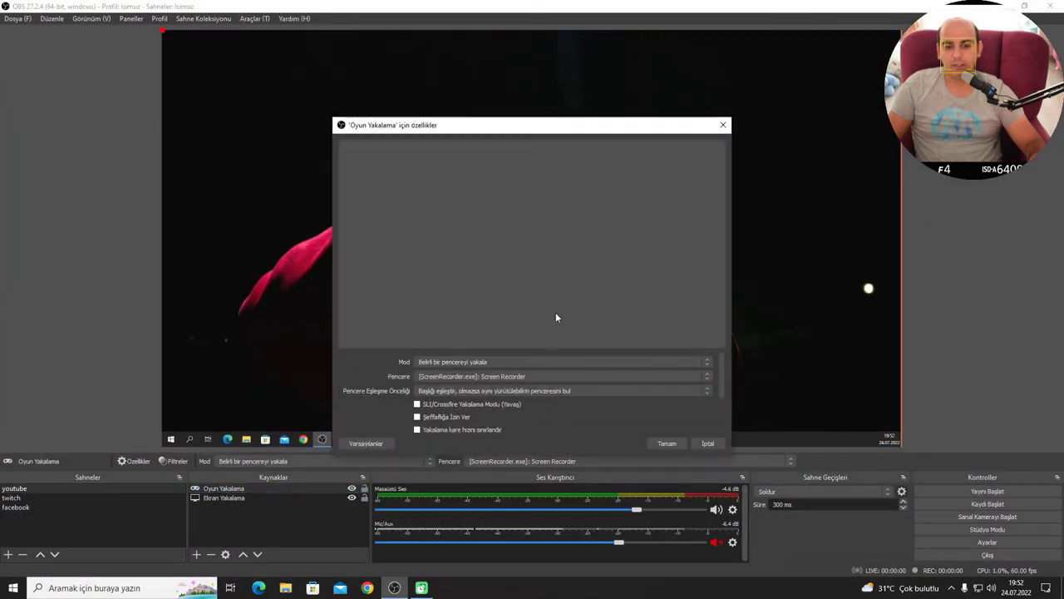
click(675, 444)
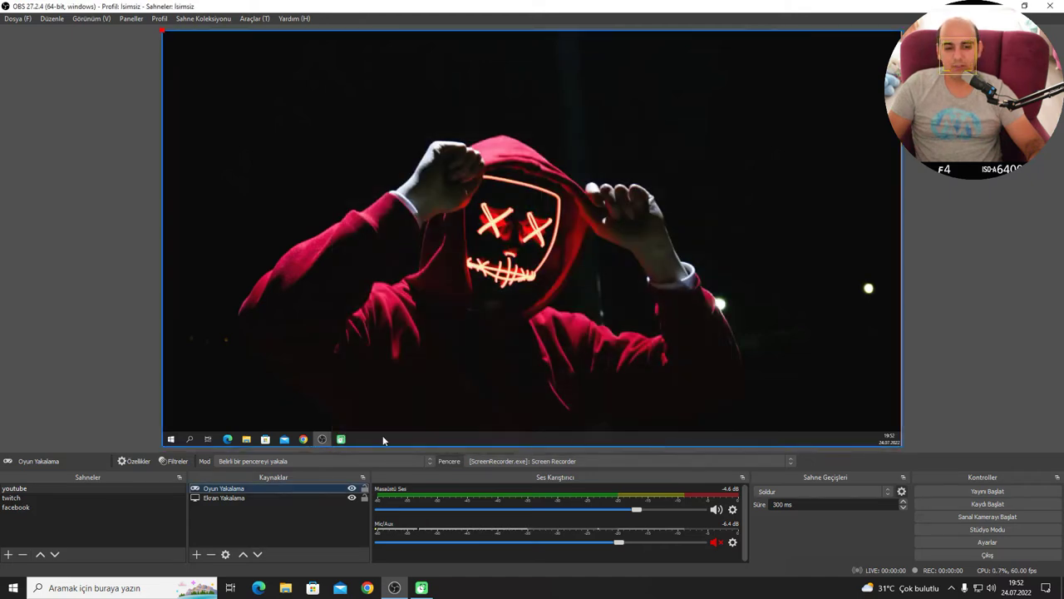
double_click(276, 491)
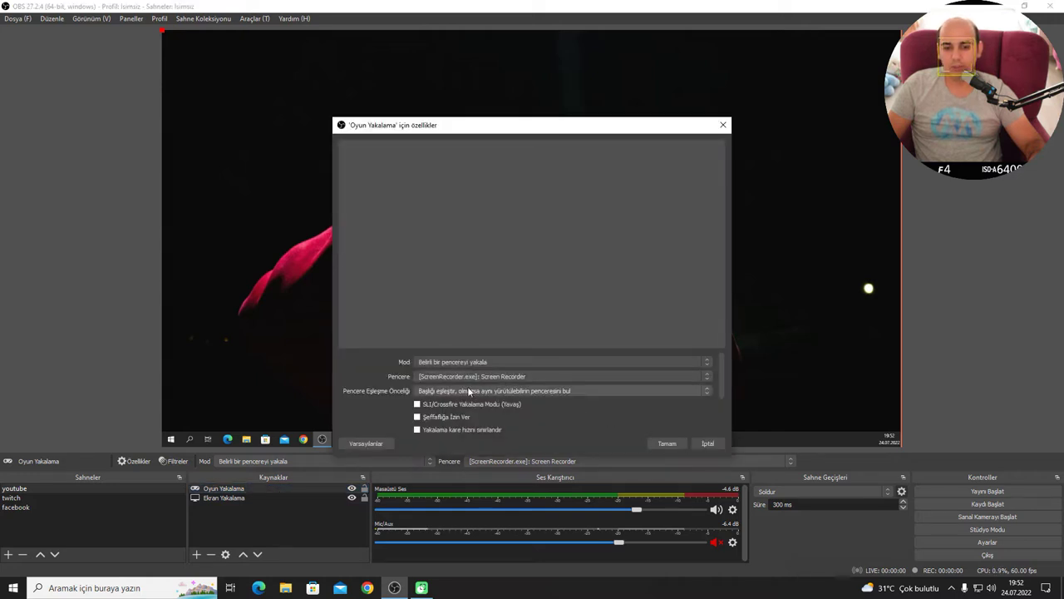
click(705, 443)
click(988, 528)
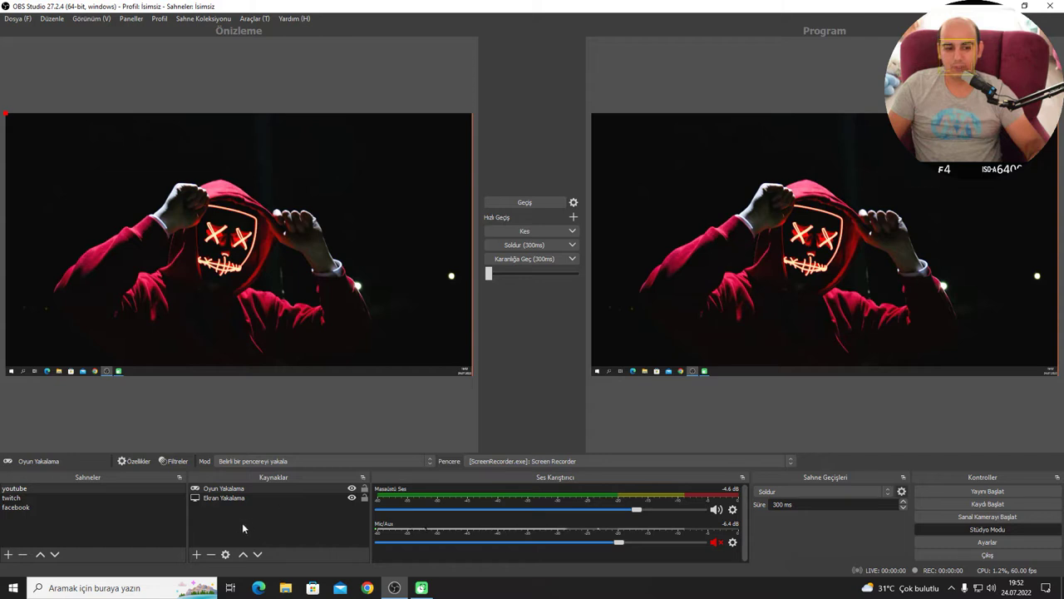
Transition the youtube preview to program four times, then turn Studio Mode off
click(237, 488)
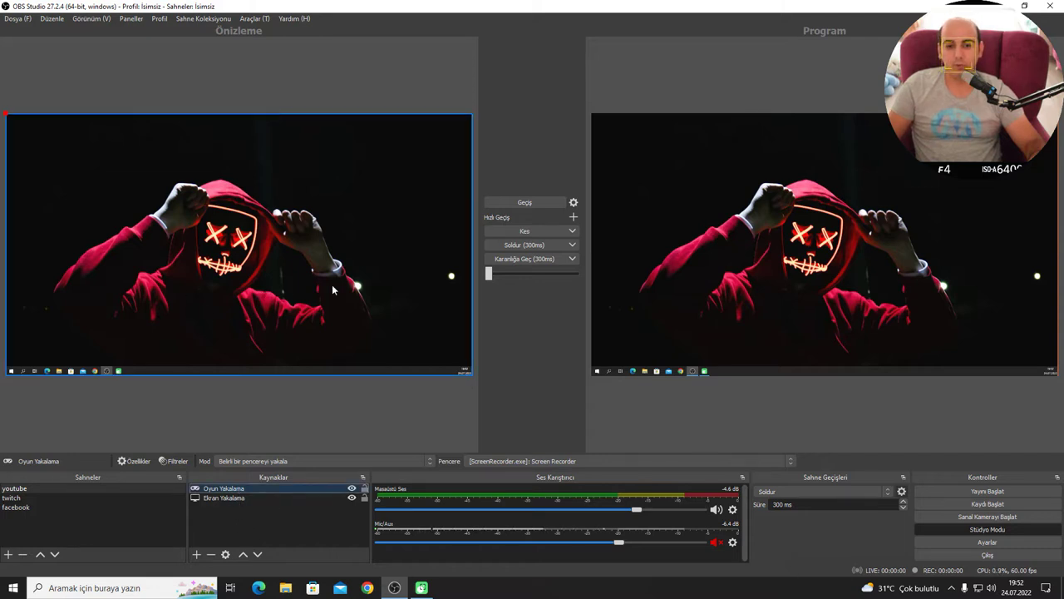
click(530, 203)
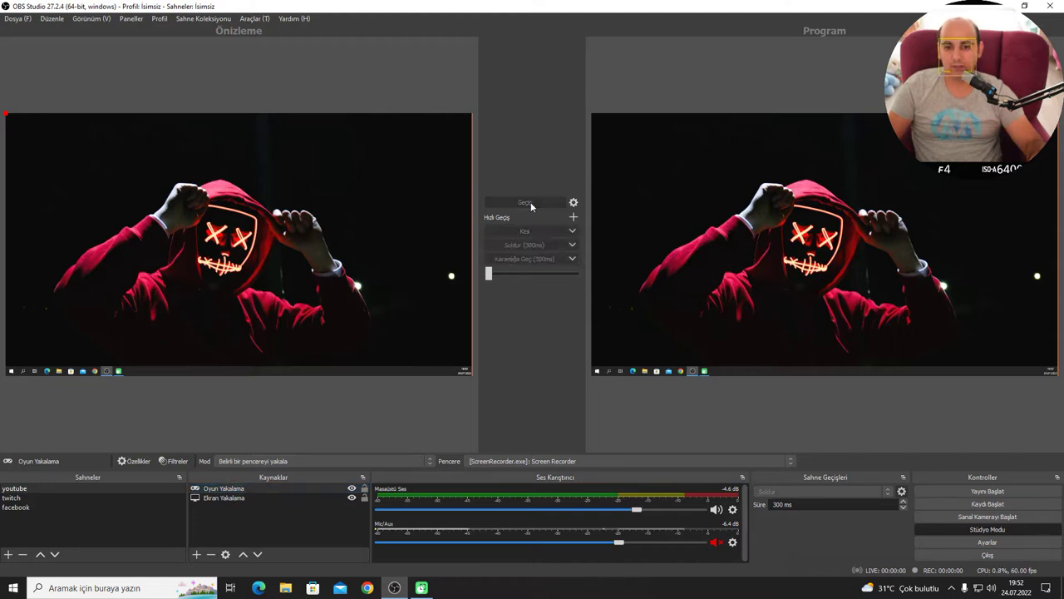
click(530, 203)
click(529, 203)
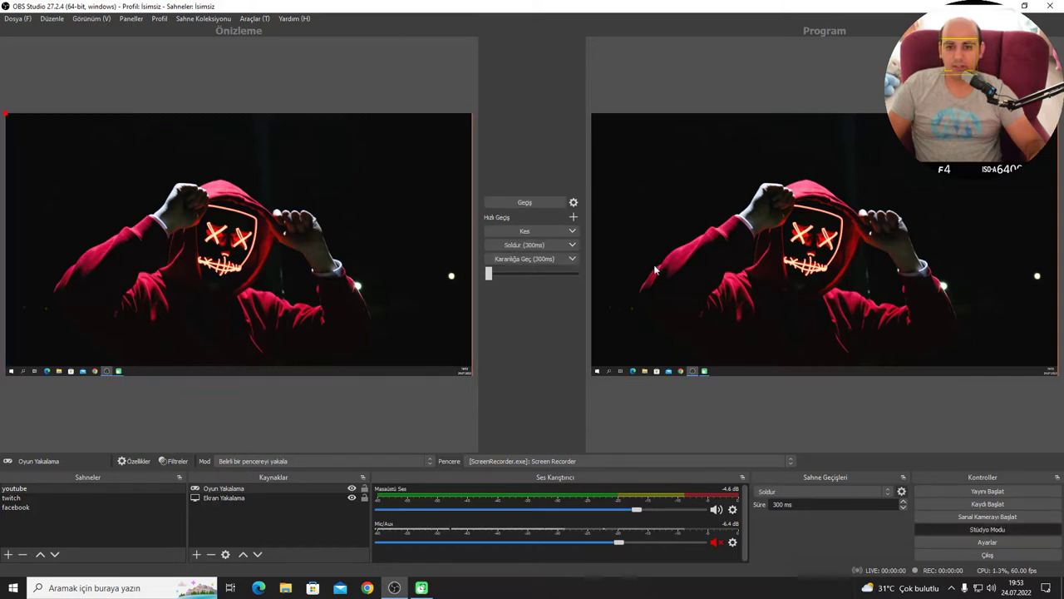
click(537, 205)
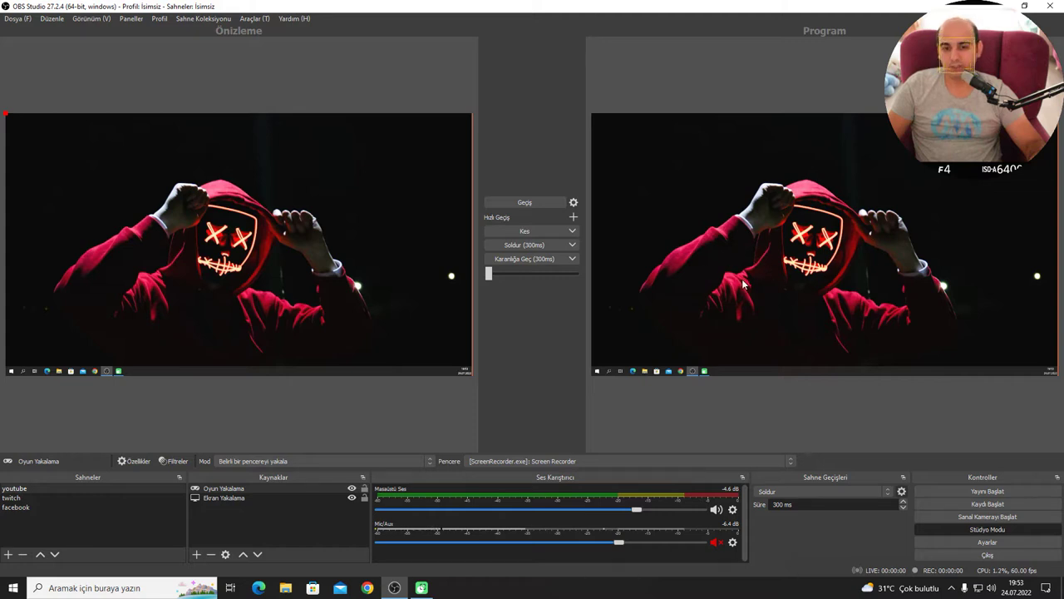
click(988, 530)
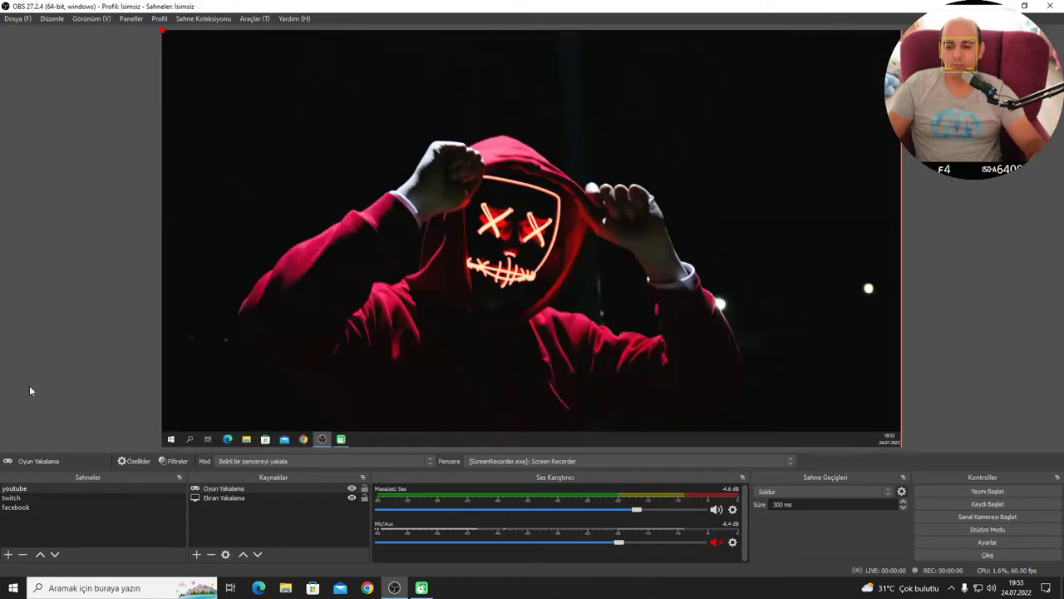
Hide the game capture source, keeping the screen capture visible
click(259, 510)
click(352, 488)
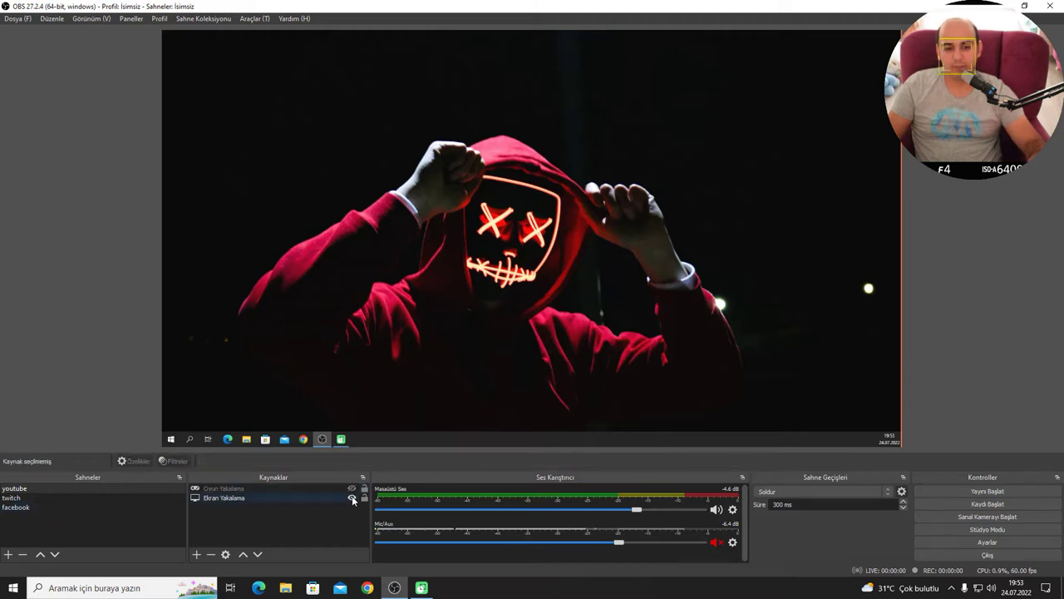
click(351, 498)
click(349, 497)
Add a Window Capture source set to [ScreenRecorder.exe]: Screen Recorder
right_click(259, 522)
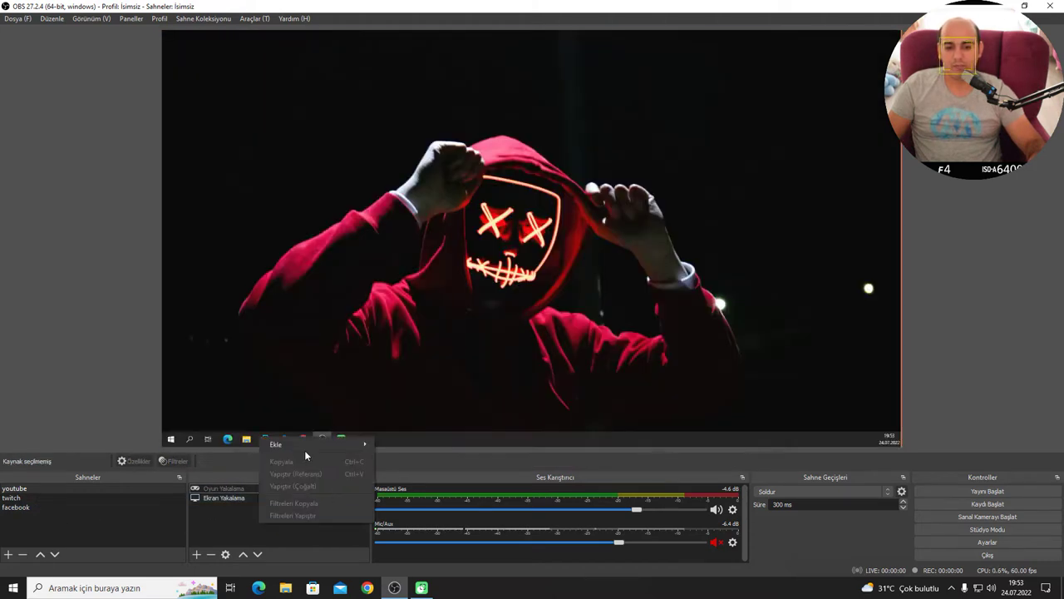
mouse_move(305, 442)
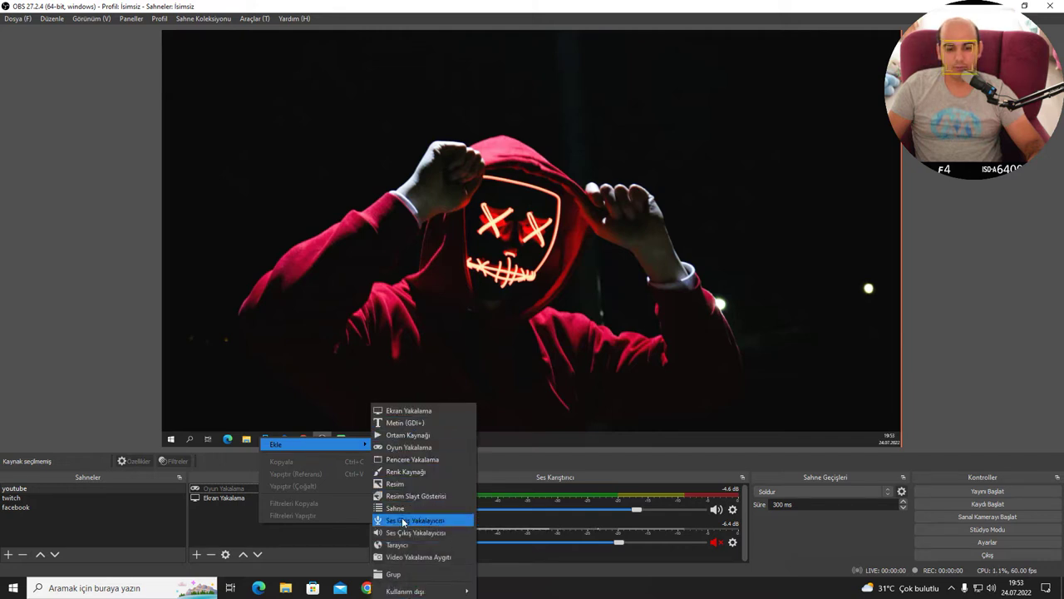
click(411, 459)
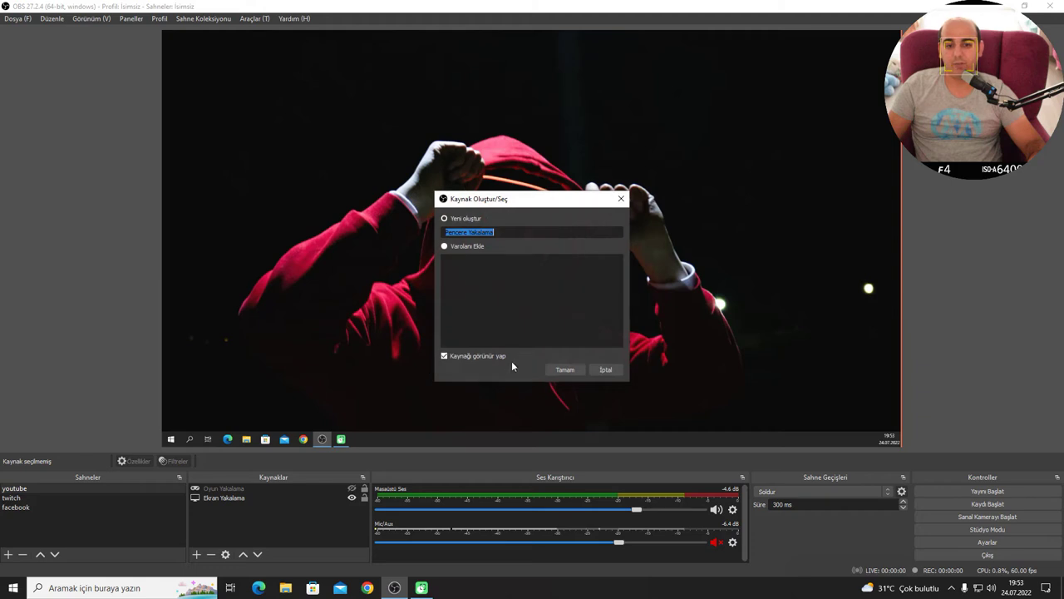
click(559, 373)
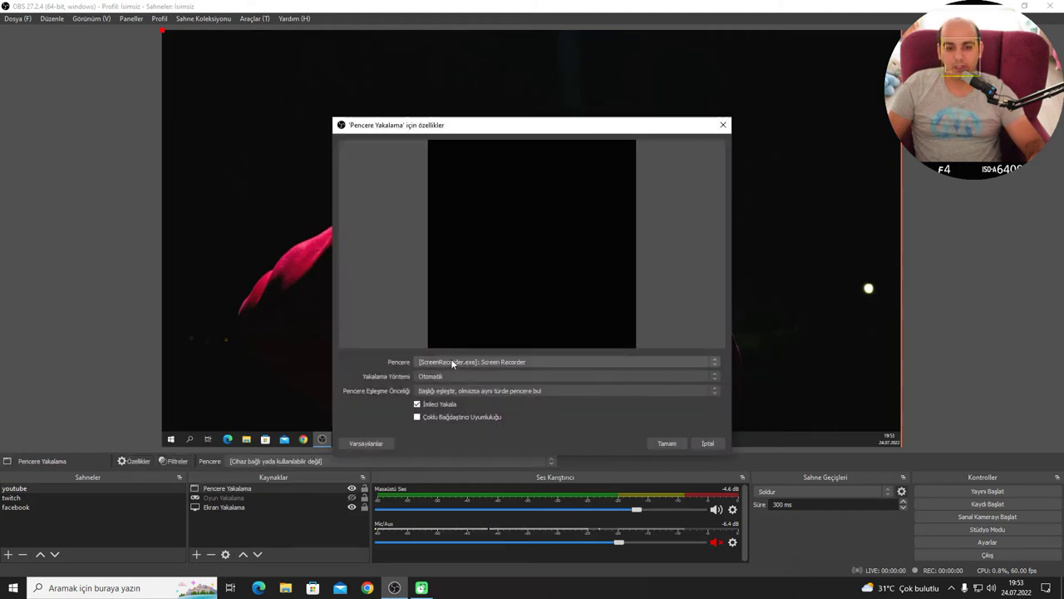
click(451, 361)
click(450, 361)
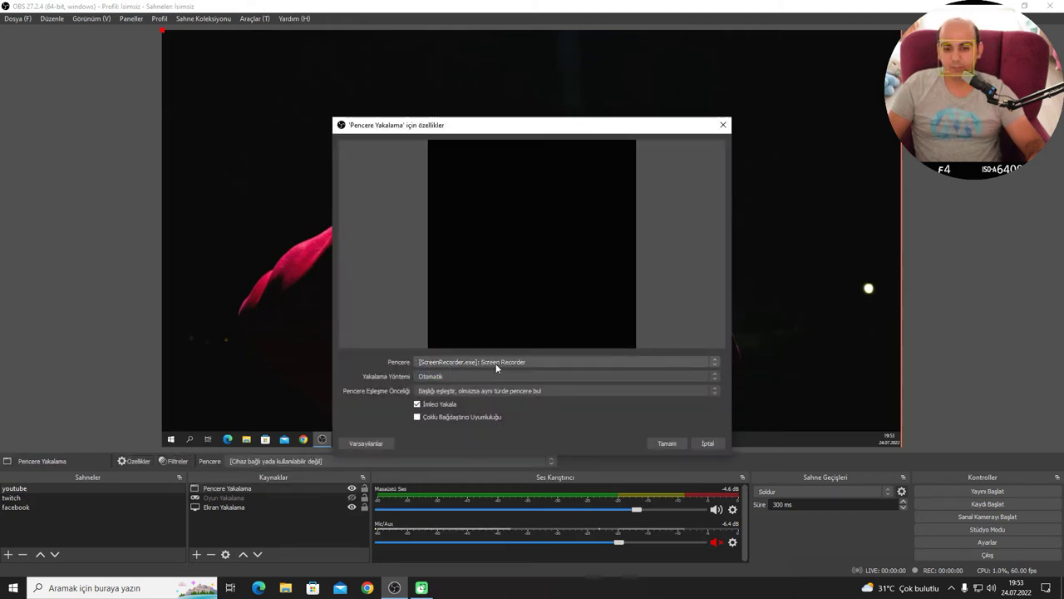
click(453, 362)
click(453, 362)
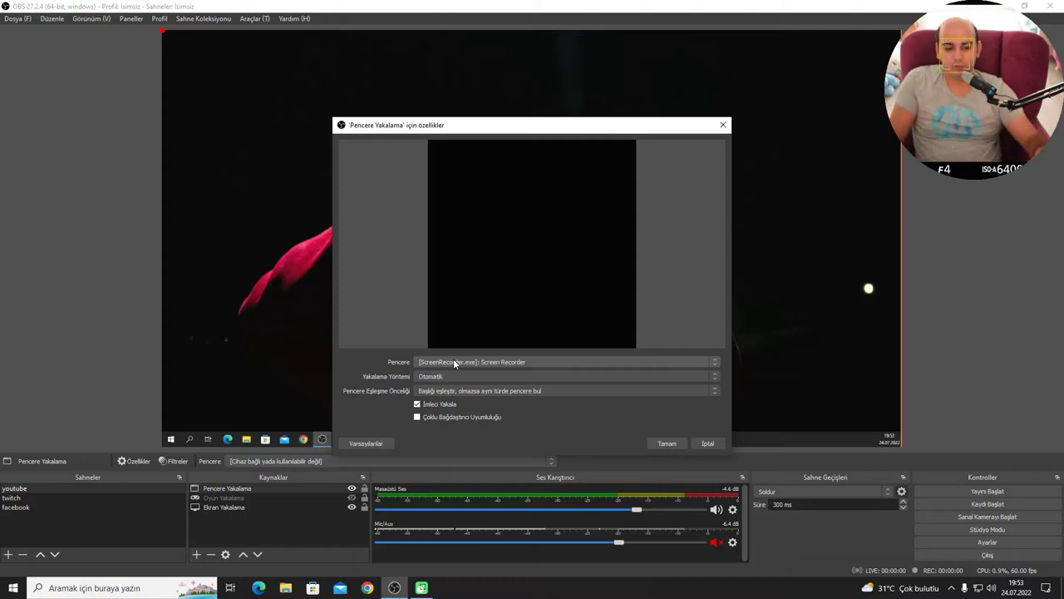
click(454, 362)
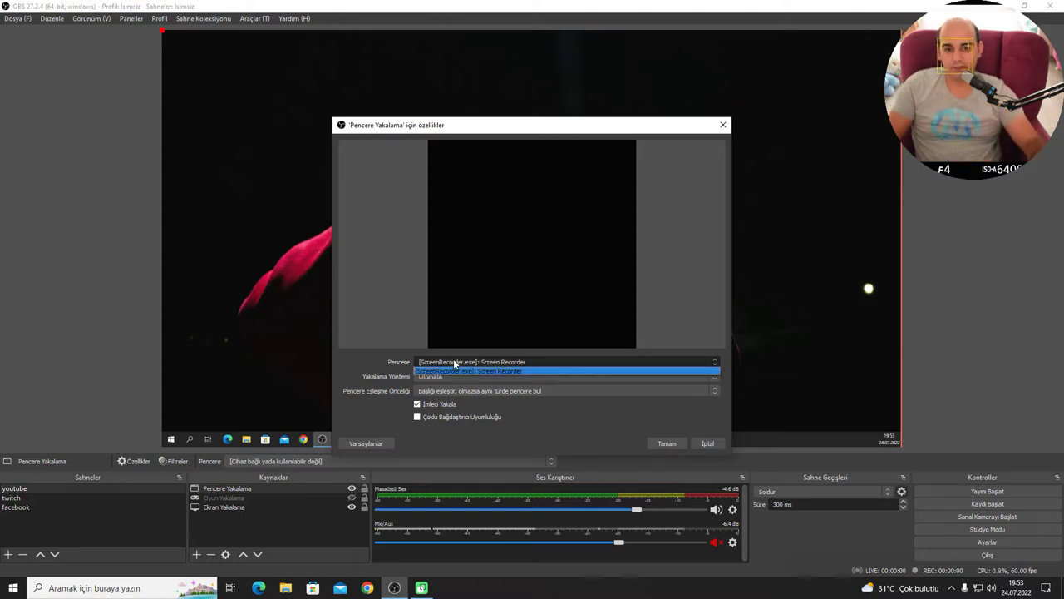
click(453, 360)
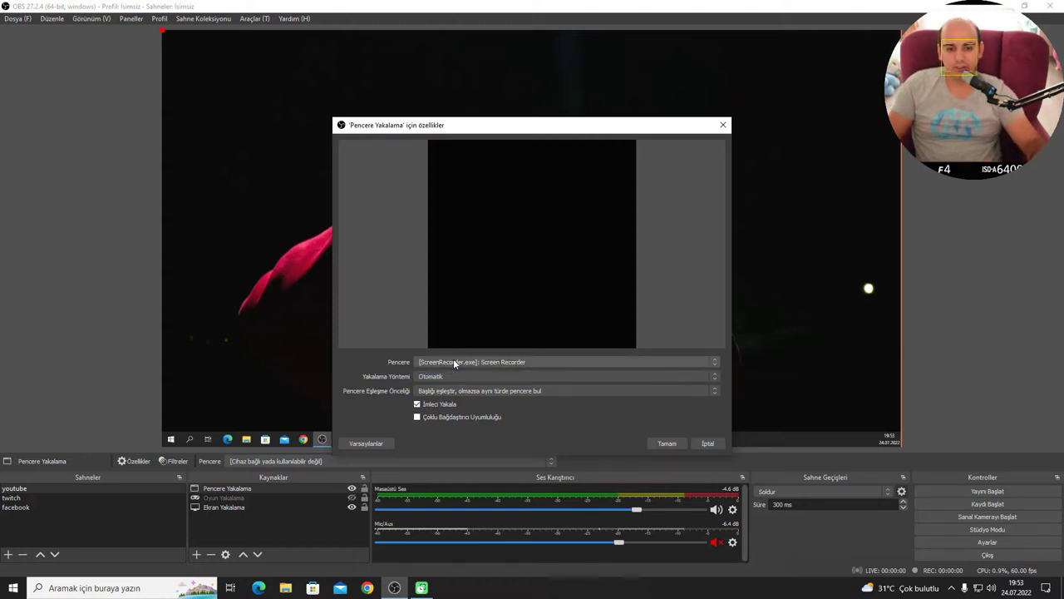
click(667, 443)
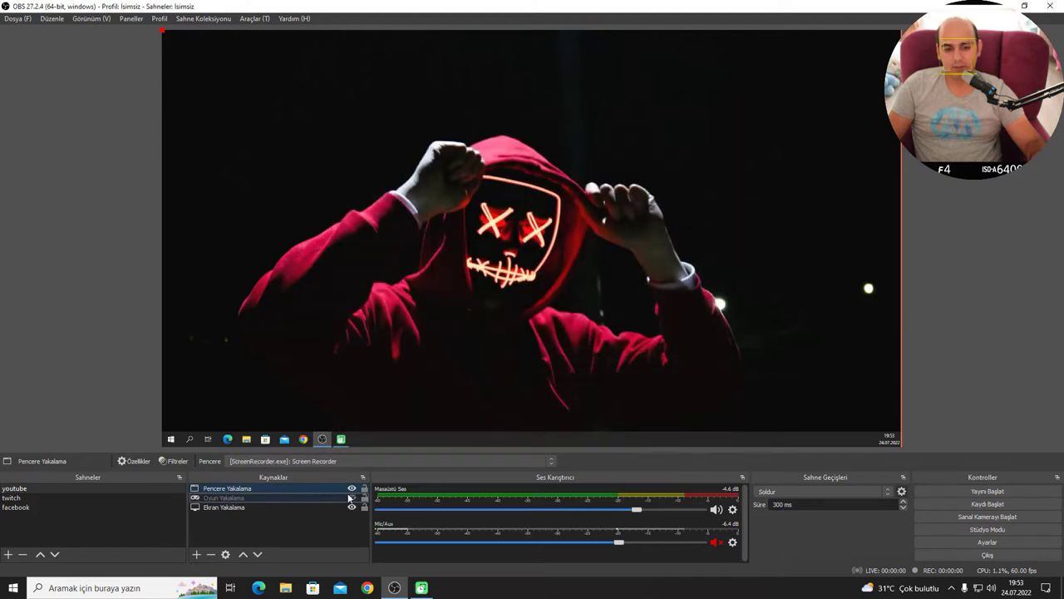
Add a Metin (GDI+) text source reading 'abone ol'
right_click(238, 518)
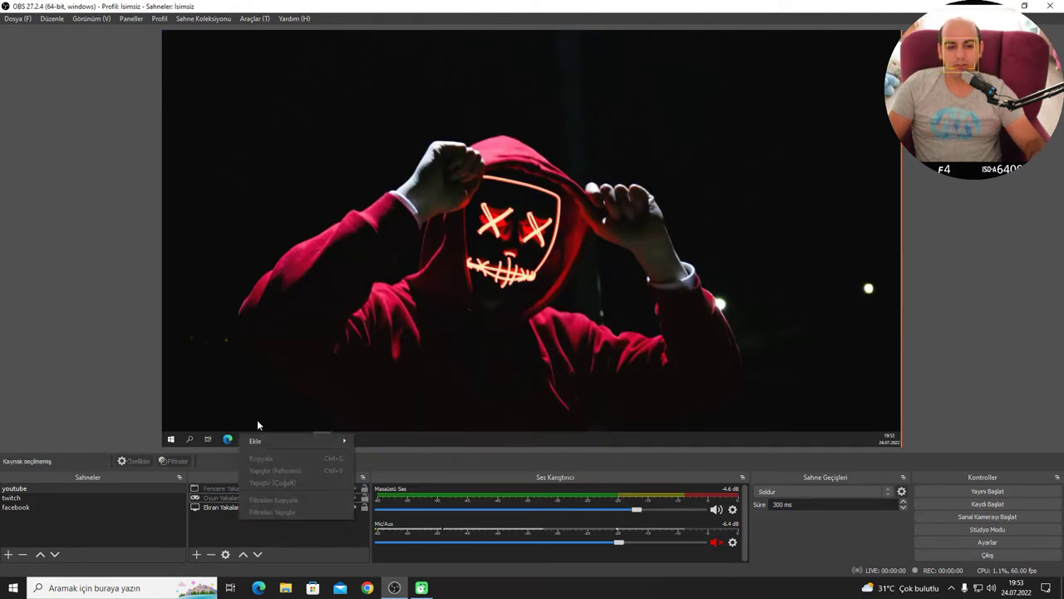
mouse_move(264, 440)
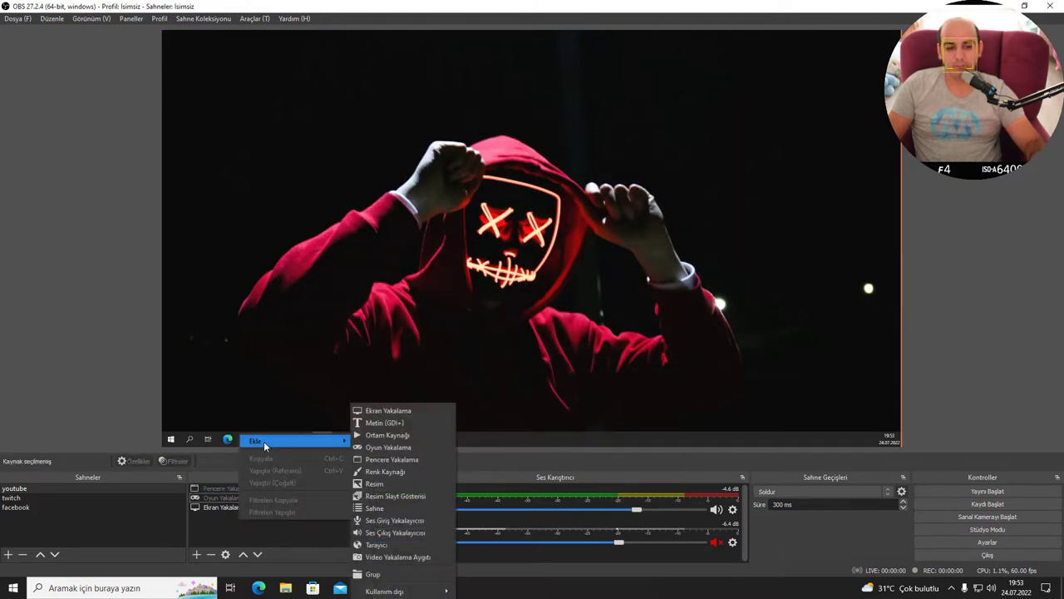
click(384, 423)
click(563, 368)
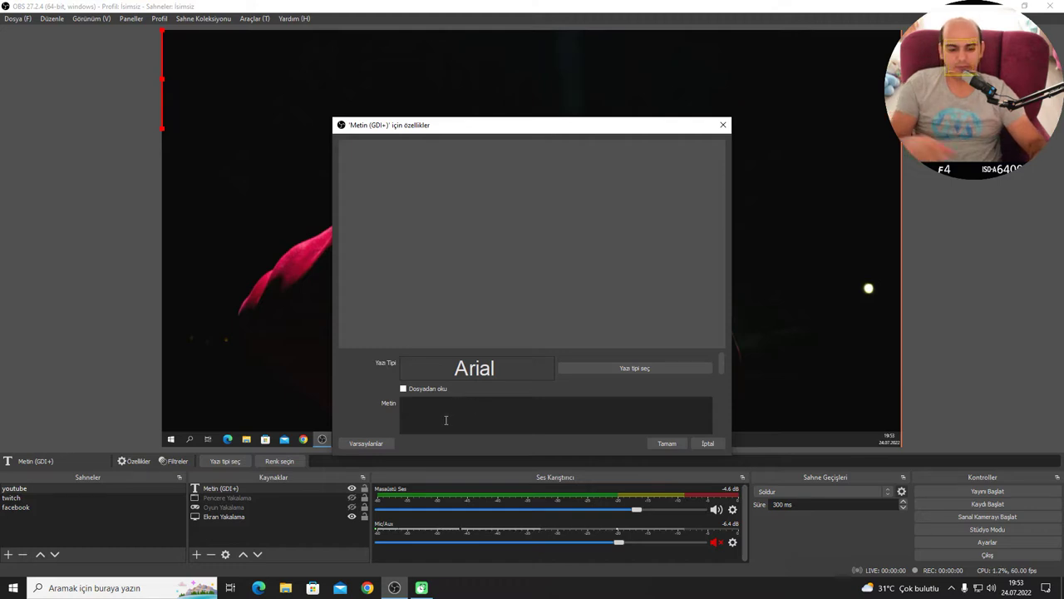
text(ab)
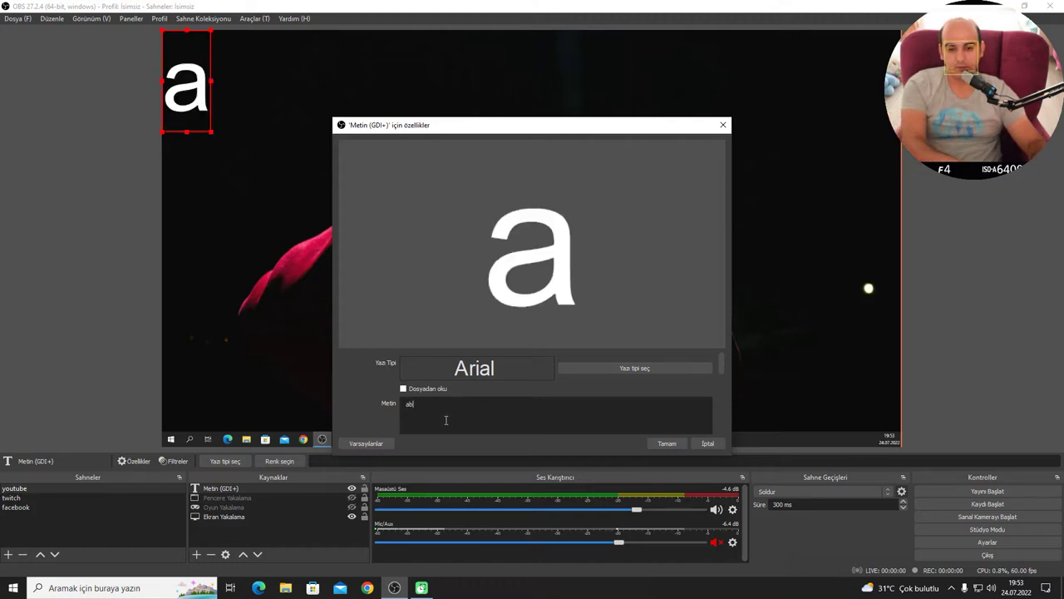
text(one ol)
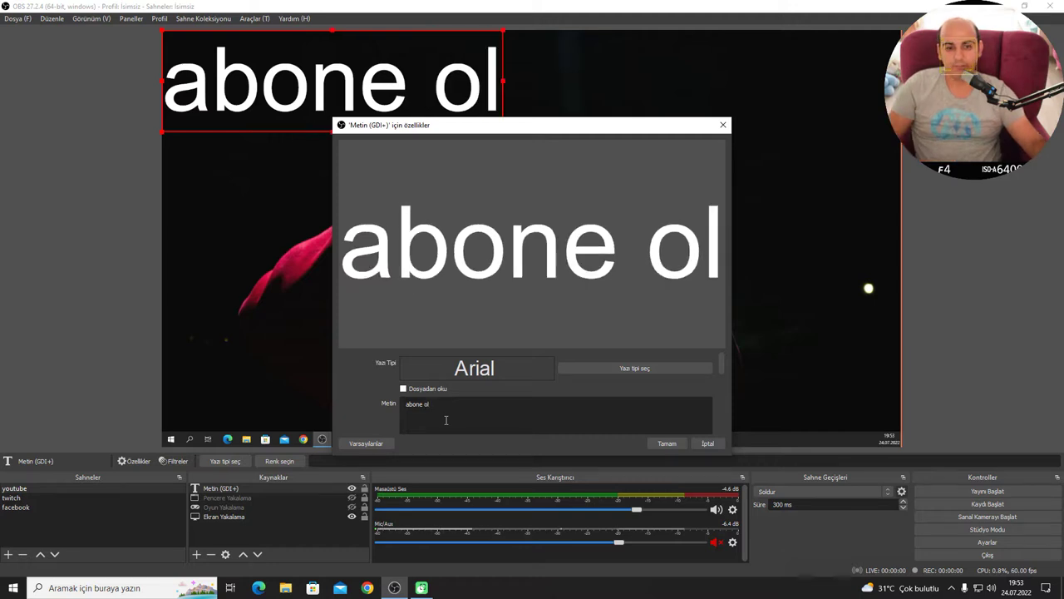
Set the text font to Arial Italic, size 12, and confirm the source
click(637, 369)
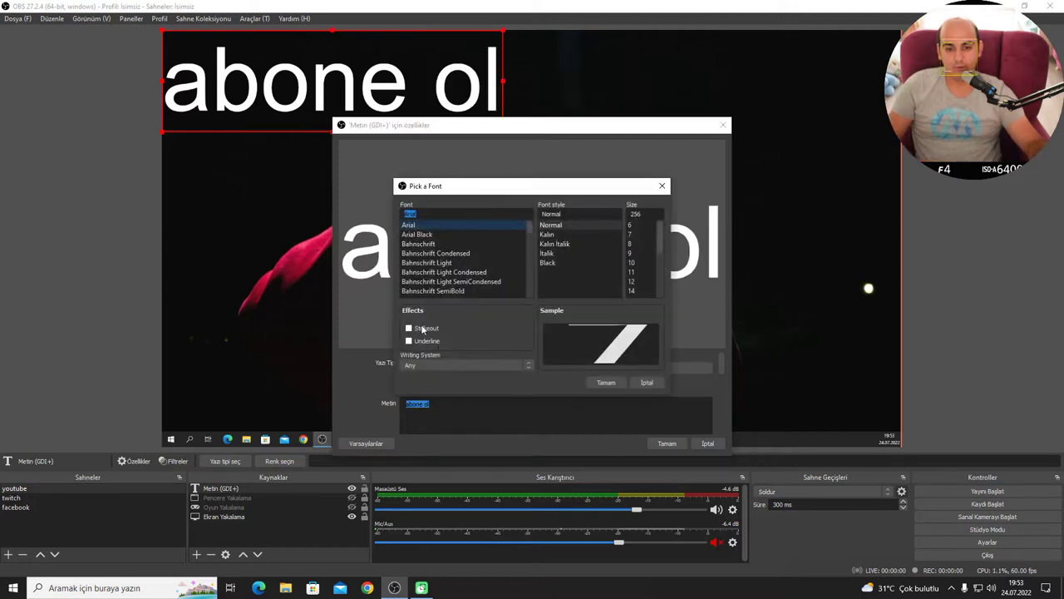
click(555, 244)
click(609, 253)
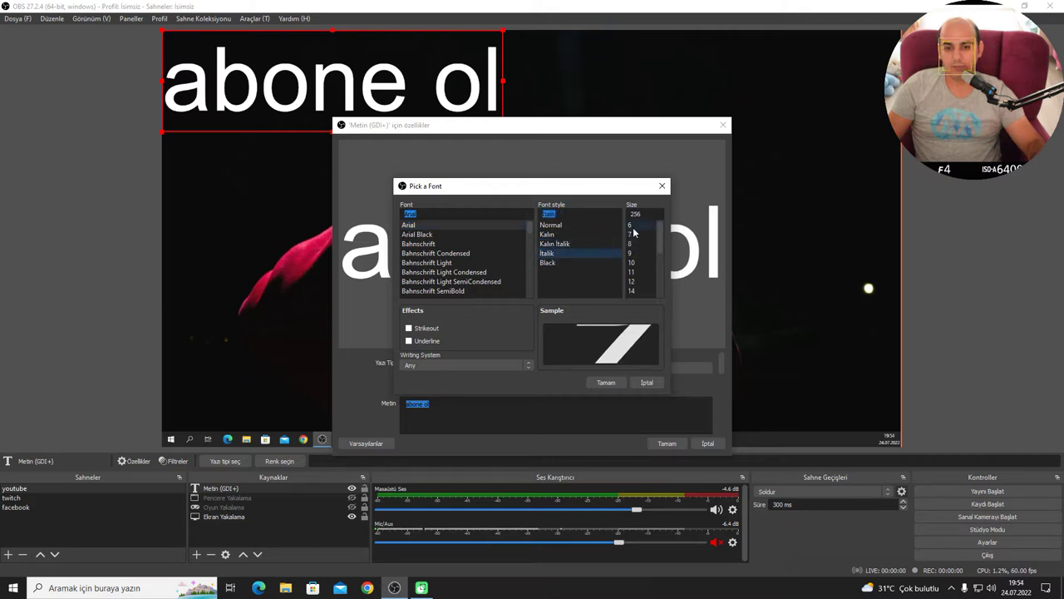
click(631, 227)
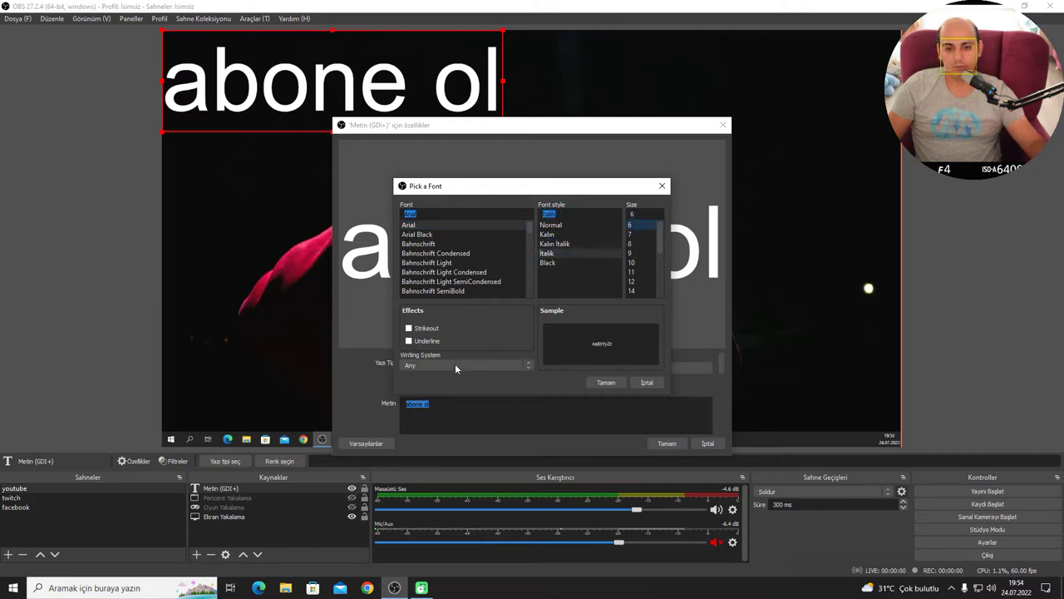
click(606, 382)
click(443, 400)
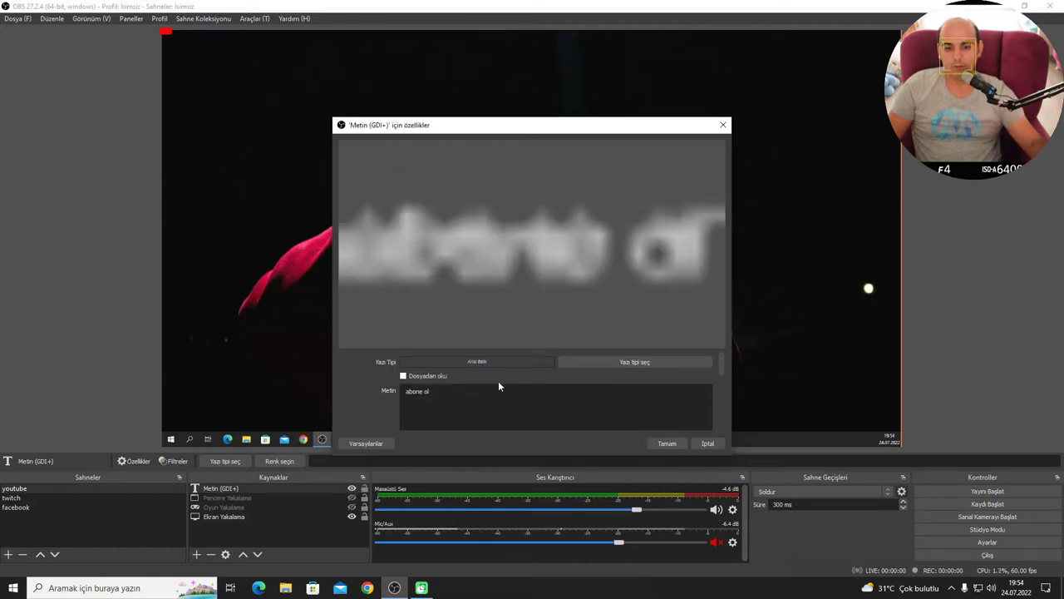
click(622, 361)
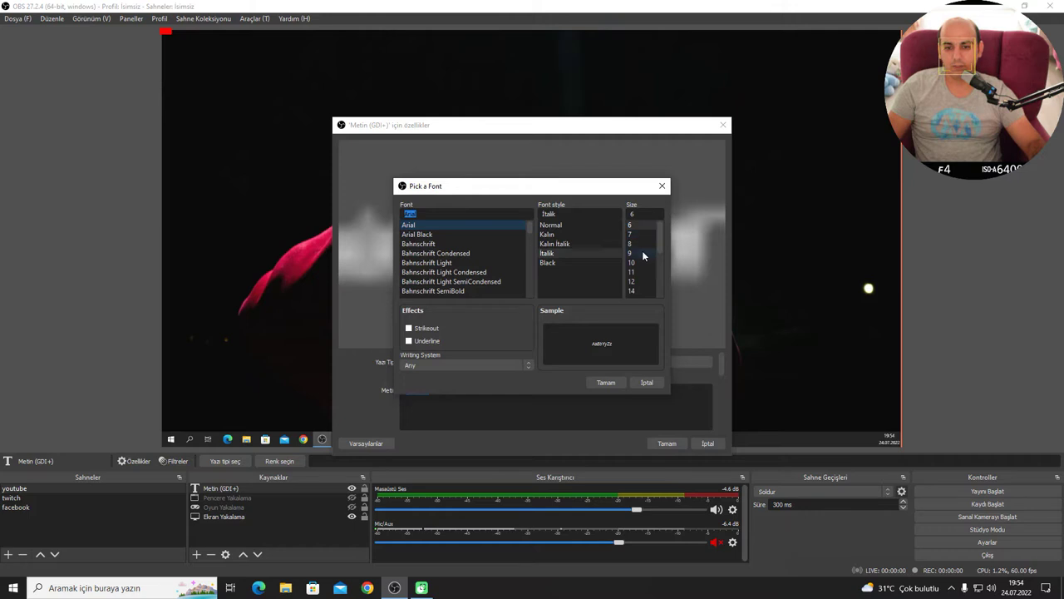
click(632, 281)
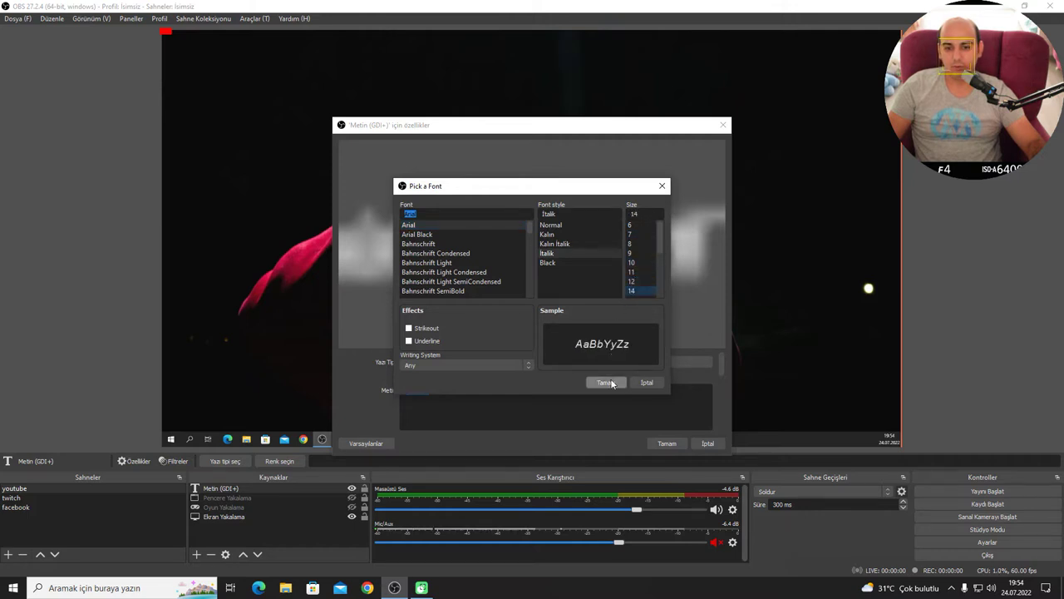
click(605, 382)
click(479, 406)
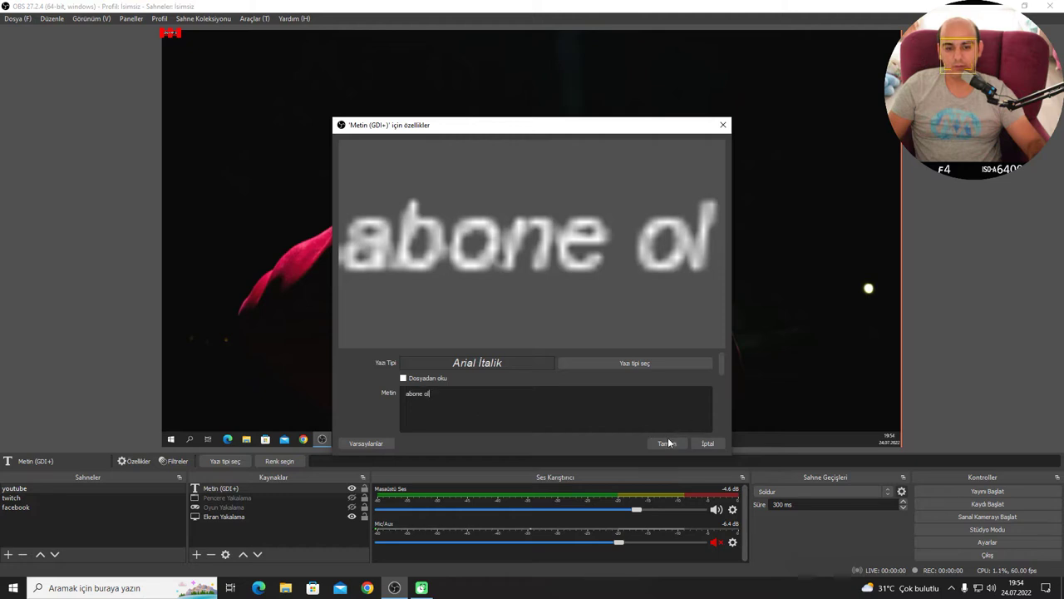
click(664, 445)
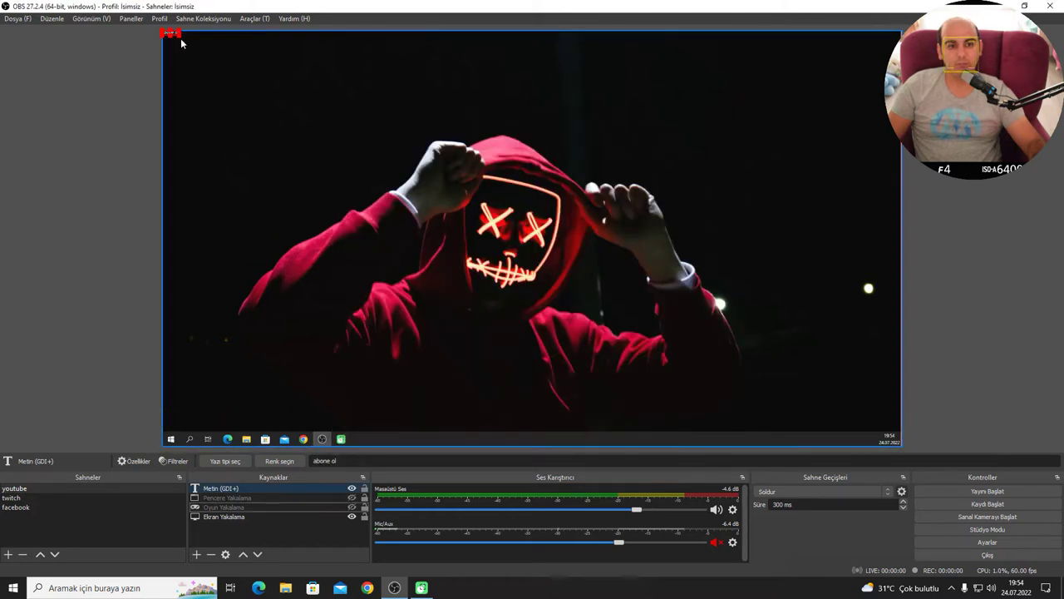
Enlarge the text into the lower-right corner and lock the Ekran Yakalama source
drag(178, 33, 865, 430)
click(827, 341)
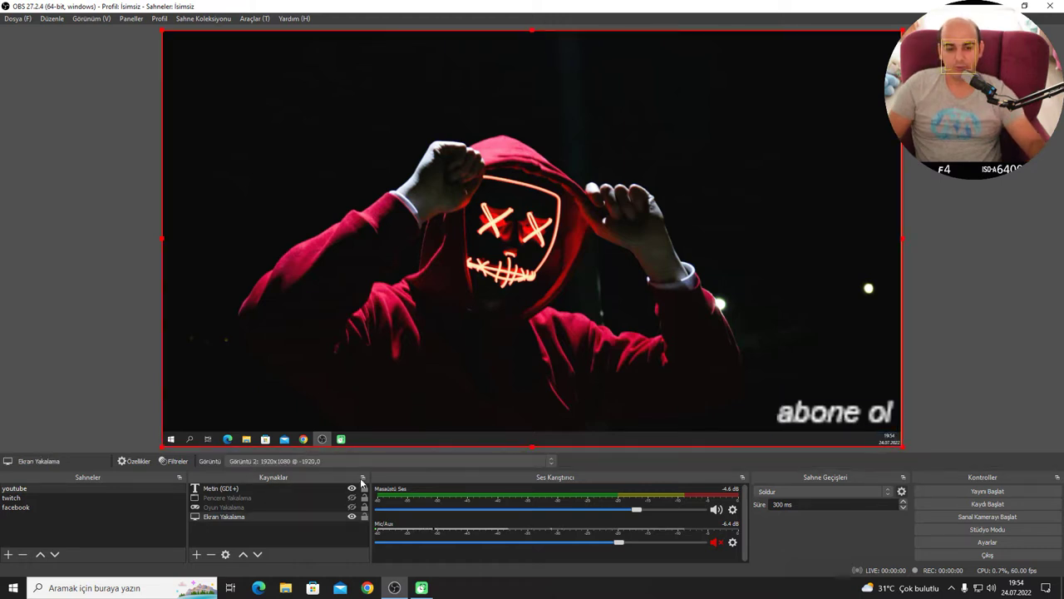
click(364, 517)
click(860, 416)
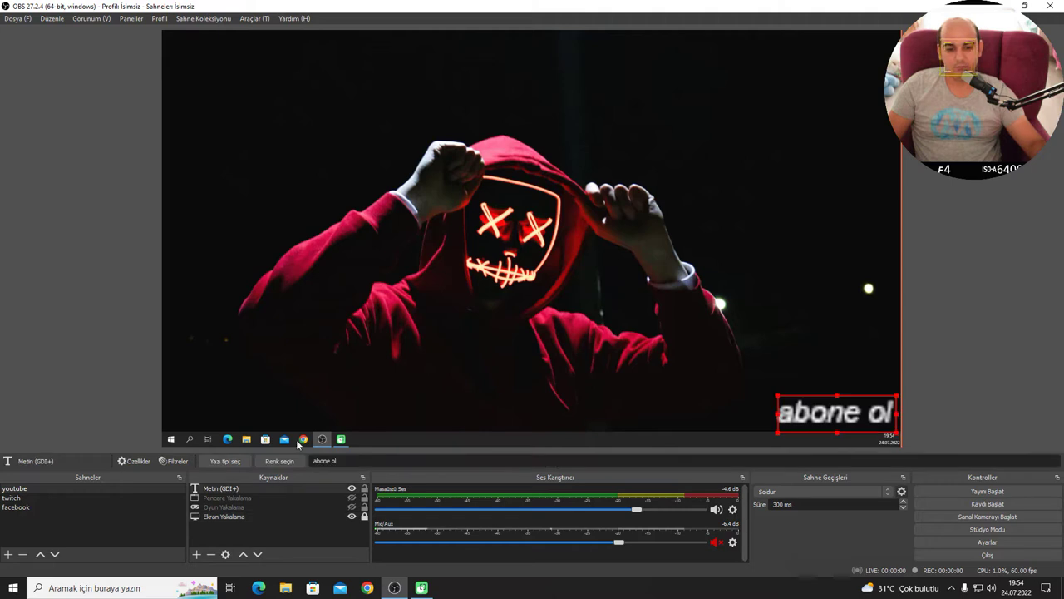
Try Arial Black size 12 with the text 'ABONE OL', then cancel the changes
double_click(232, 487)
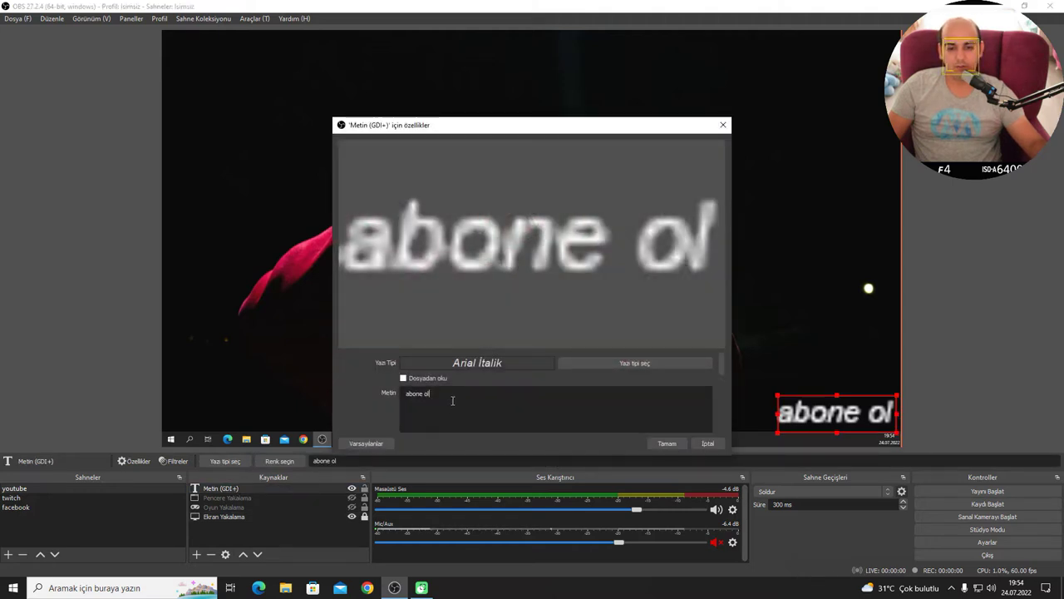
triple_click(496, 390)
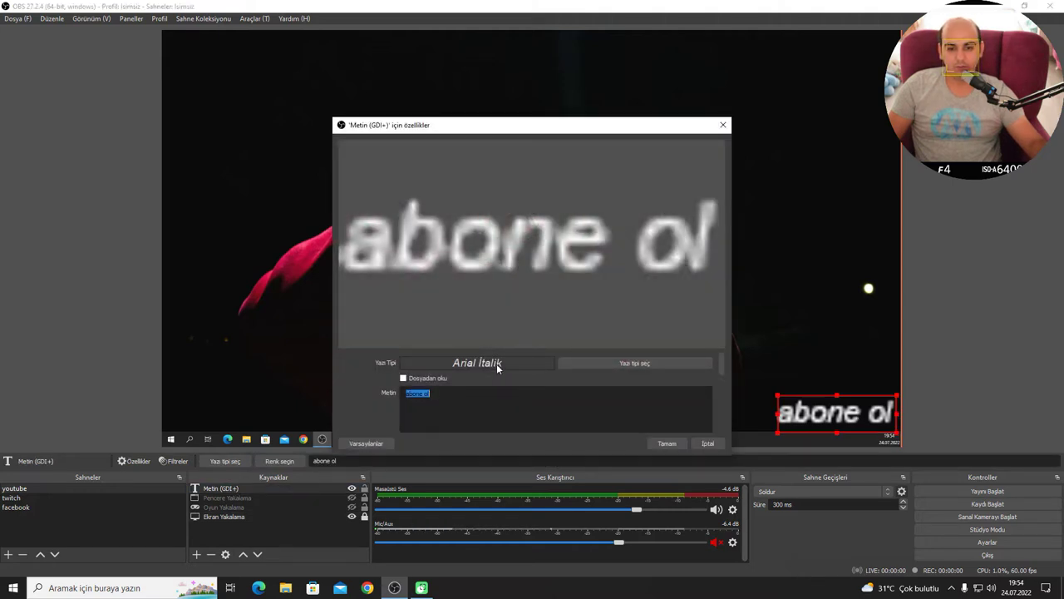
click(609, 363)
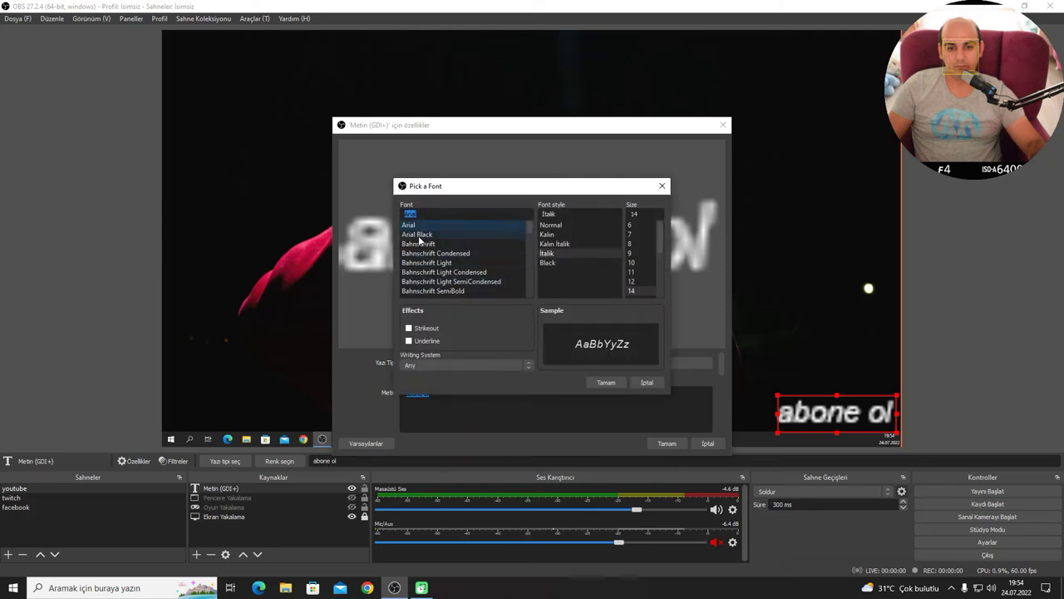
click(420, 234)
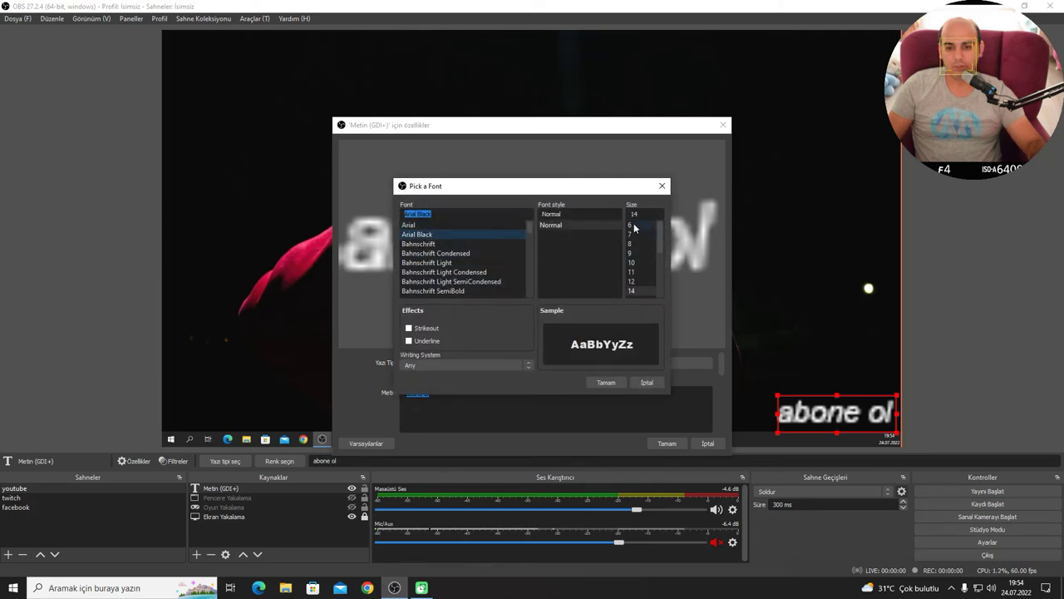
click(636, 283)
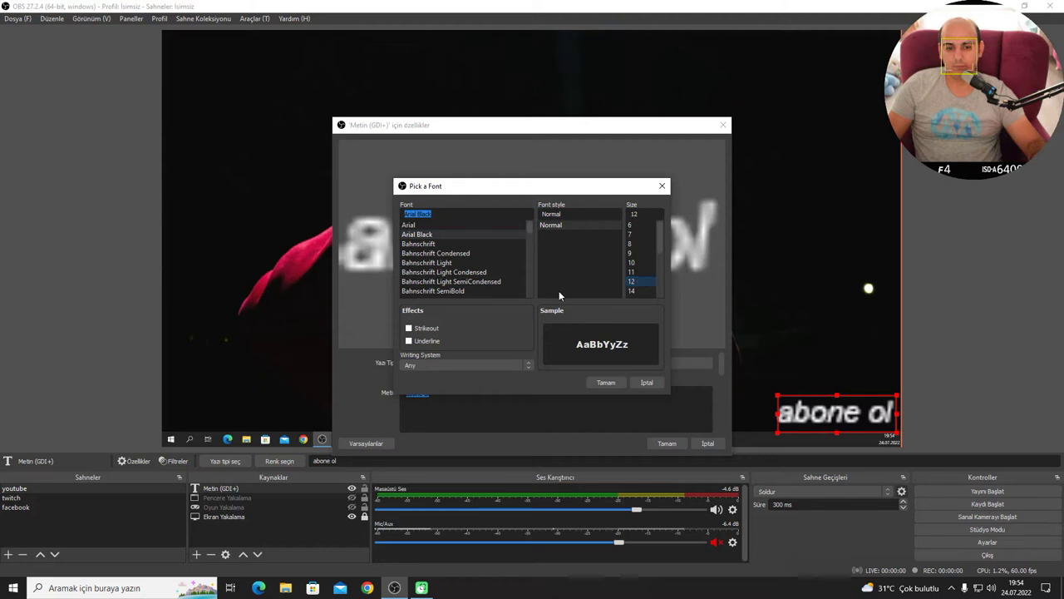
click(599, 383)
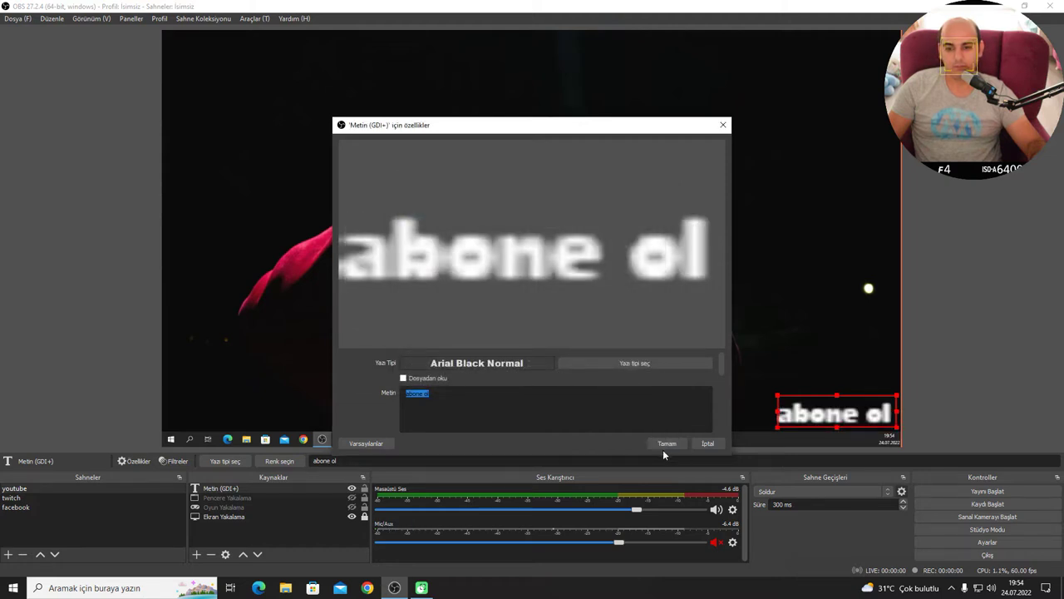
click(403, 377)
click(414, 382)
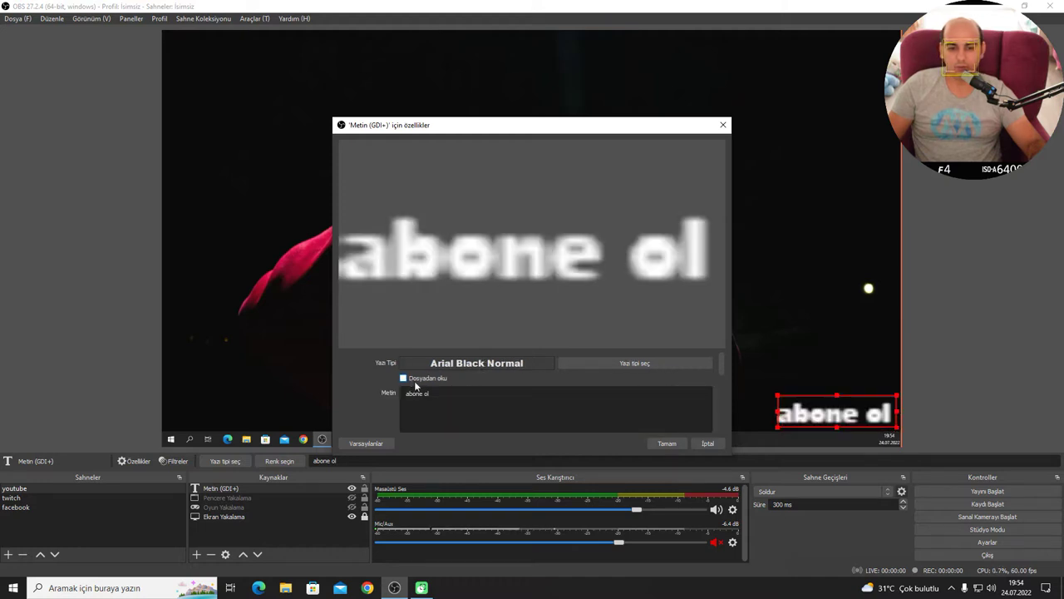
key(ctrl+a)
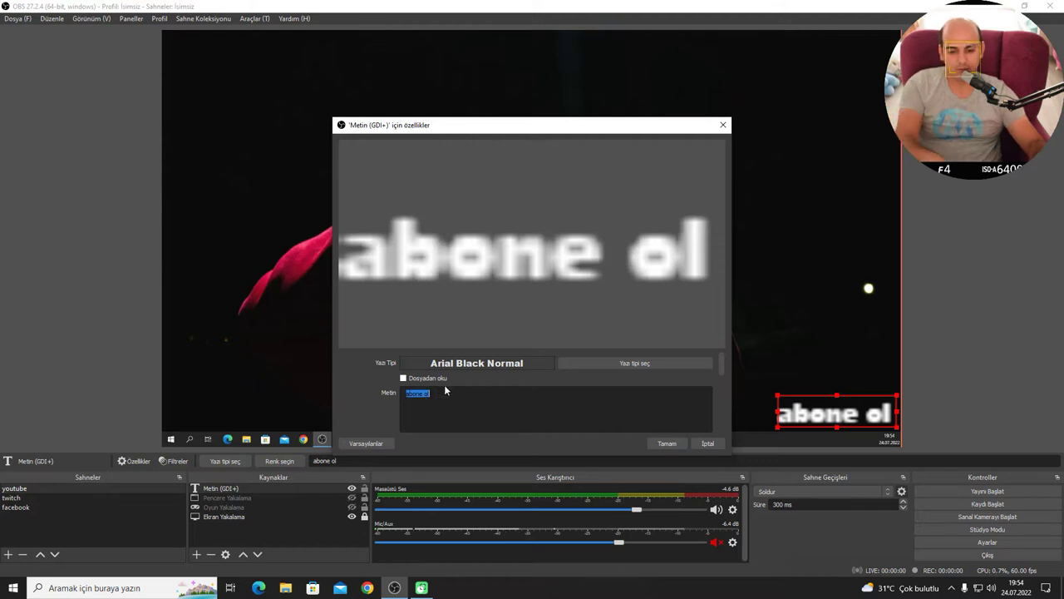
text(ABONE OL)
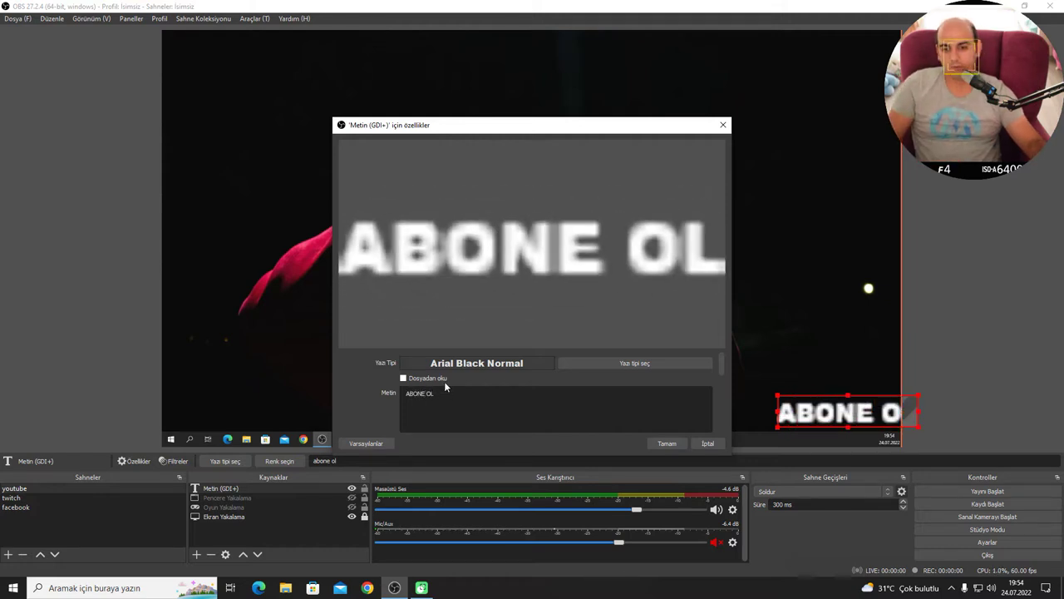
key(ctrl+a)
key(ctrl+c)
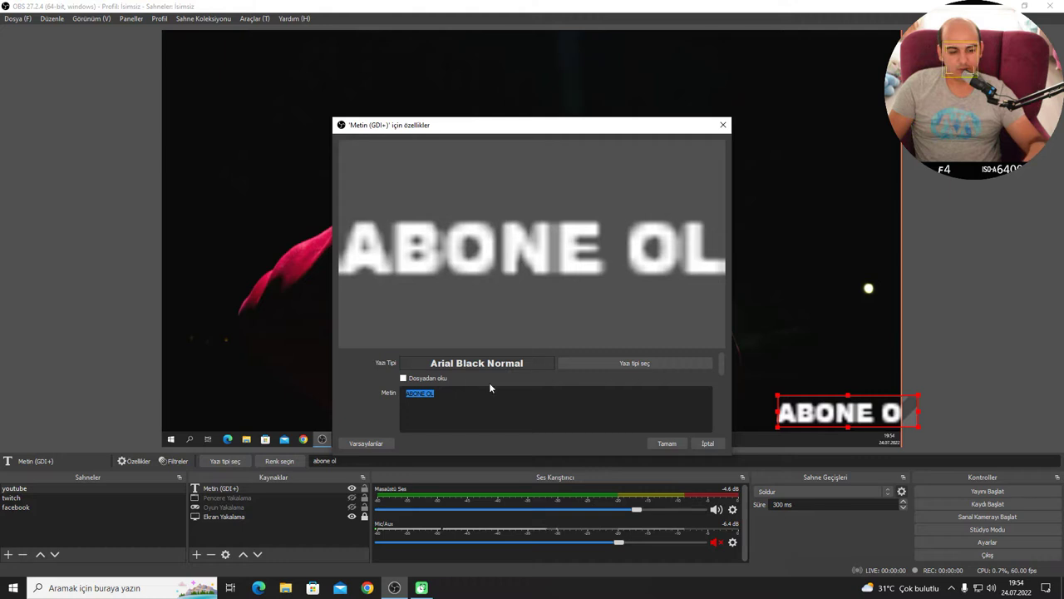
click(707, 443)
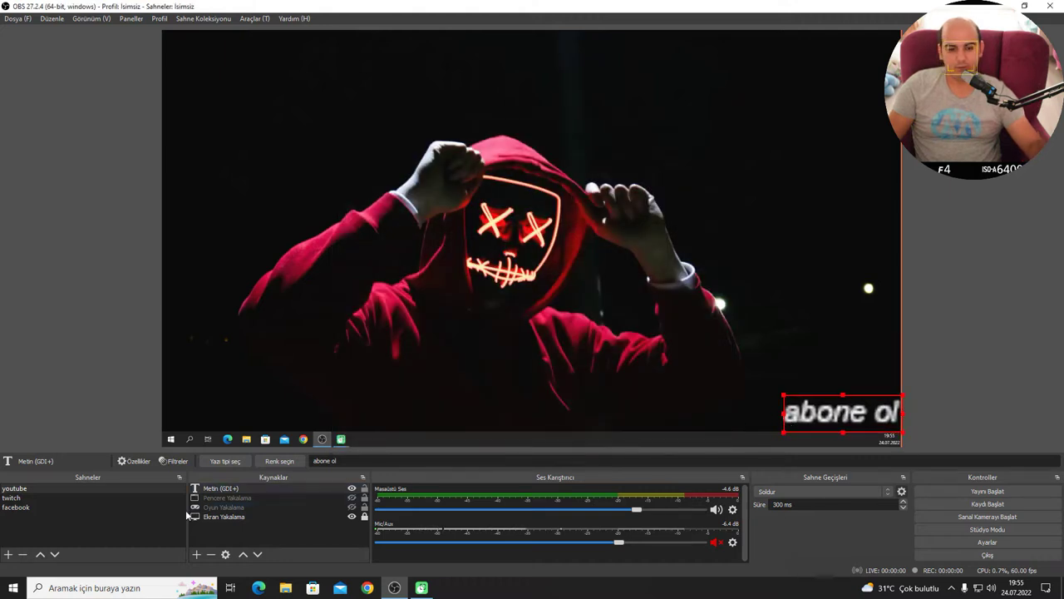
Delete the Metin (GDI+) text source and bring up the add-source menu
click(220, 489)
key(Delete)
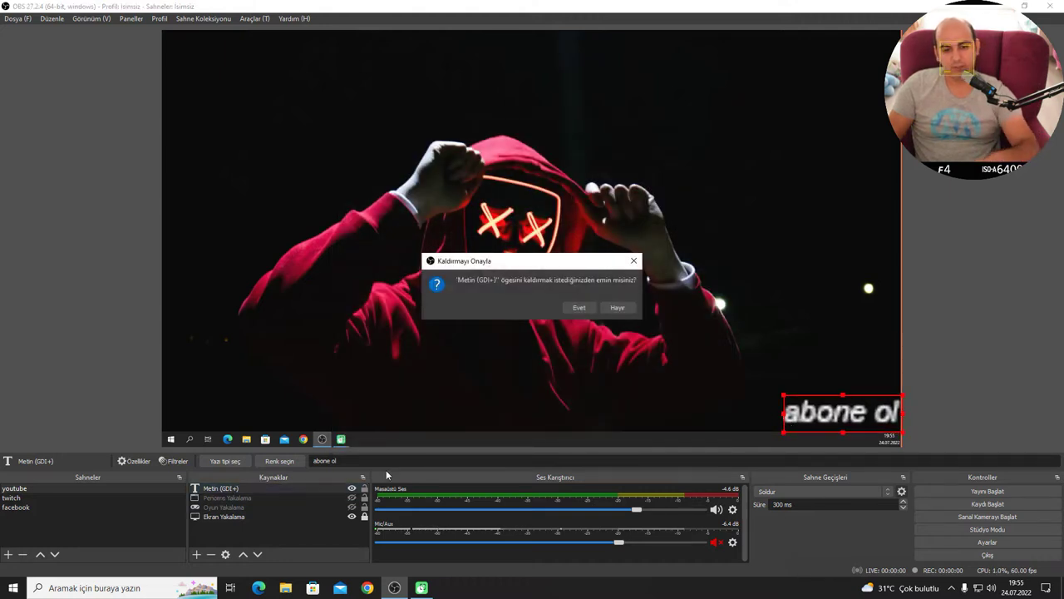
click(580, 307)
right_click(253, 523)
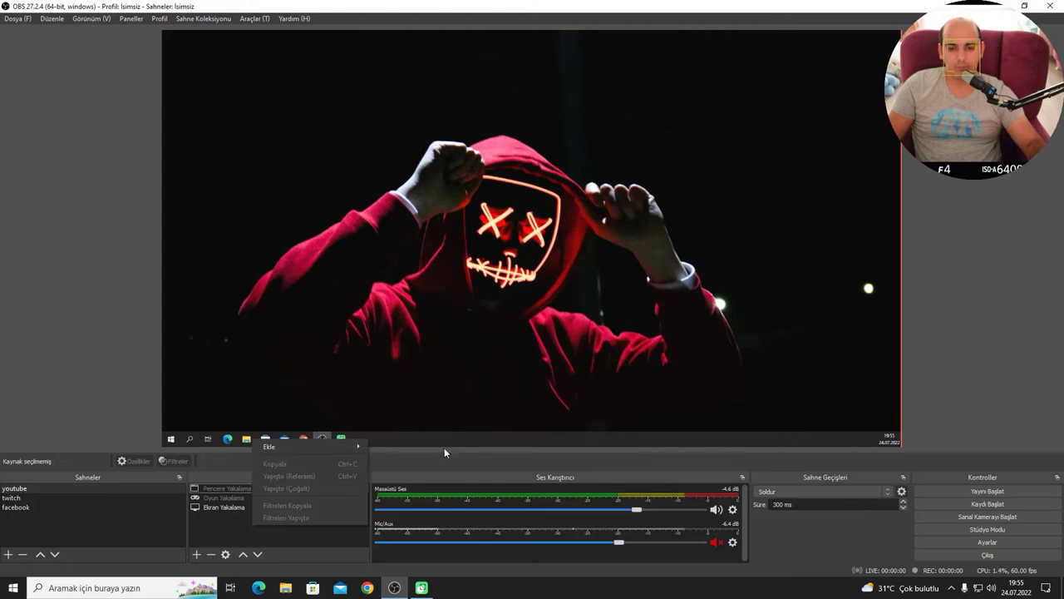
mouse_move(331, 447)
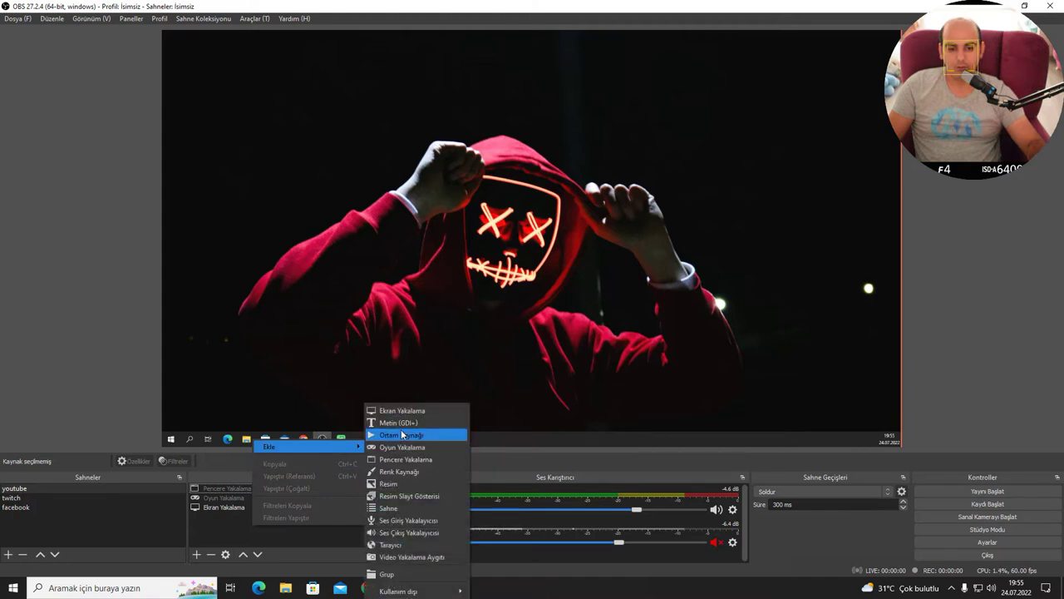
Add a Metin (GDI+) source with pasted text 'ABONE OL' and shrink it into the bottom-right
click(401, 422)
click(564, 371)
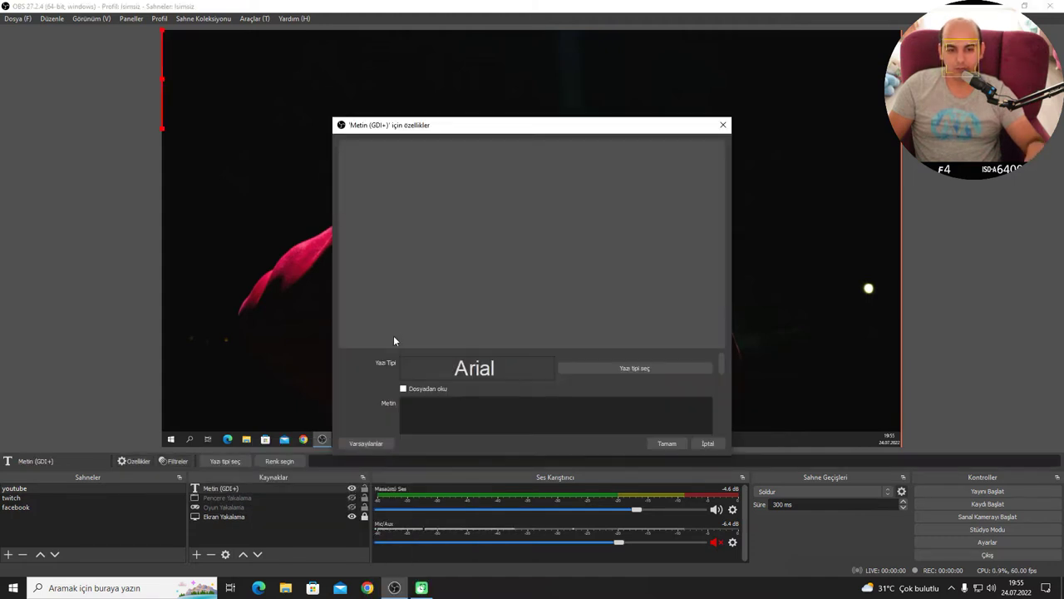
key(ctrl+v)
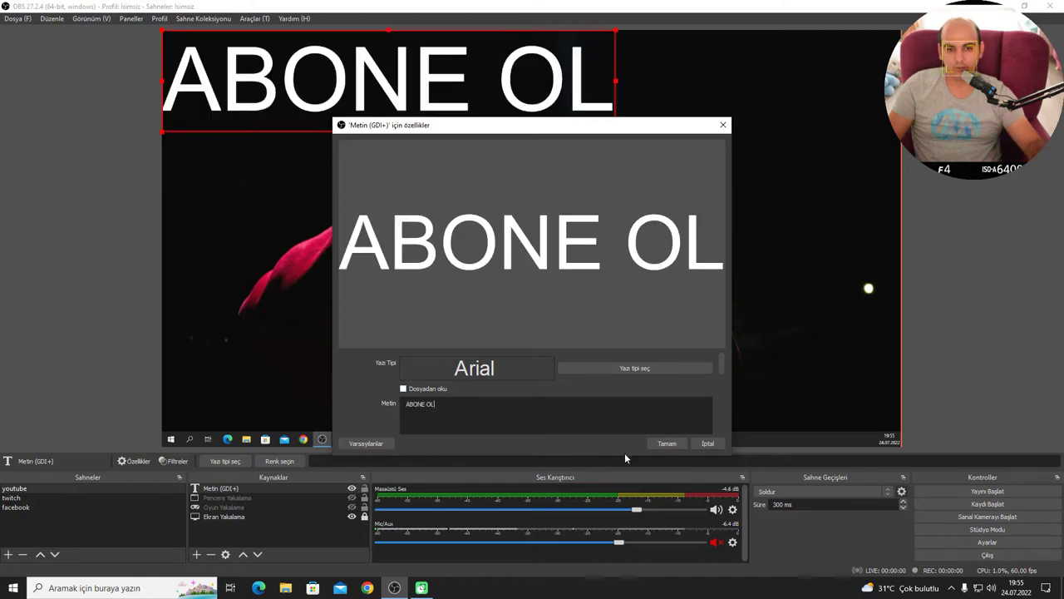
click(667, 443)
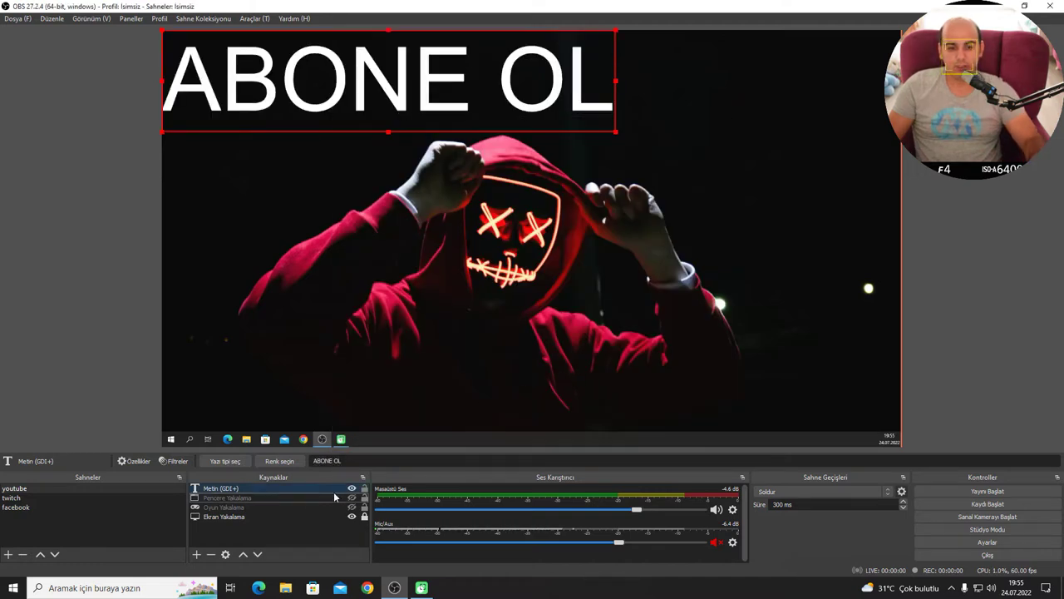
drag(600, 130, 863, 429)
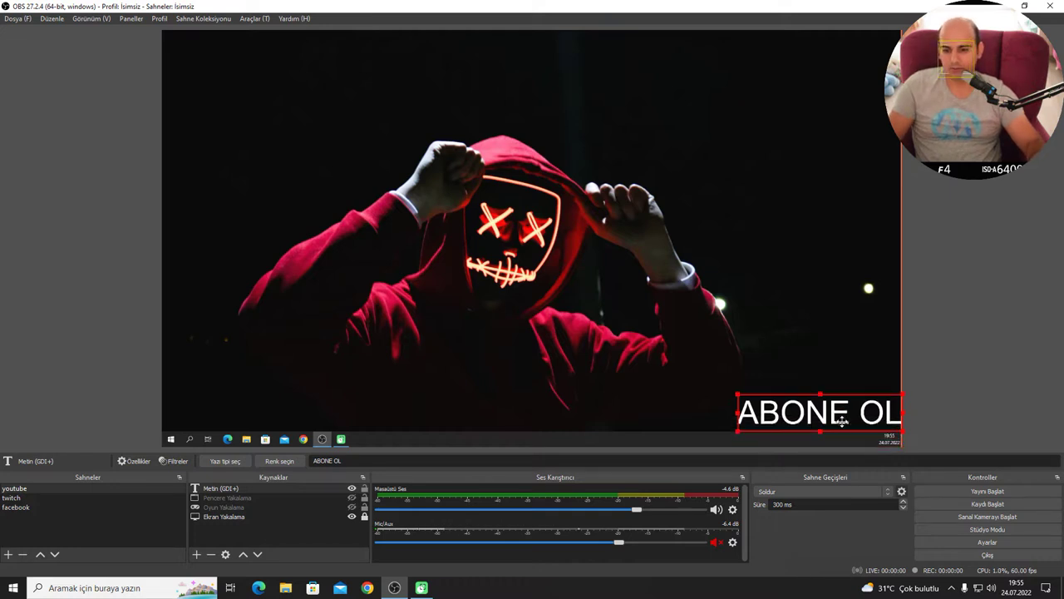
Colour the ABONE OL text red (#ff0000), keeping Arial, and shrink it in the bottom-right corner
click(819, 352)
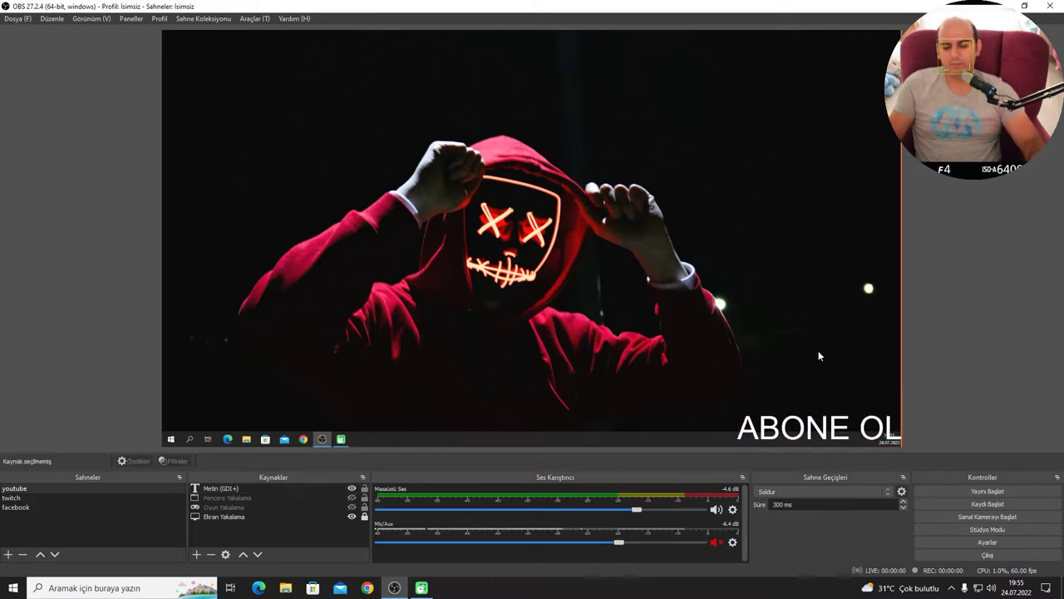
click(813, 433)
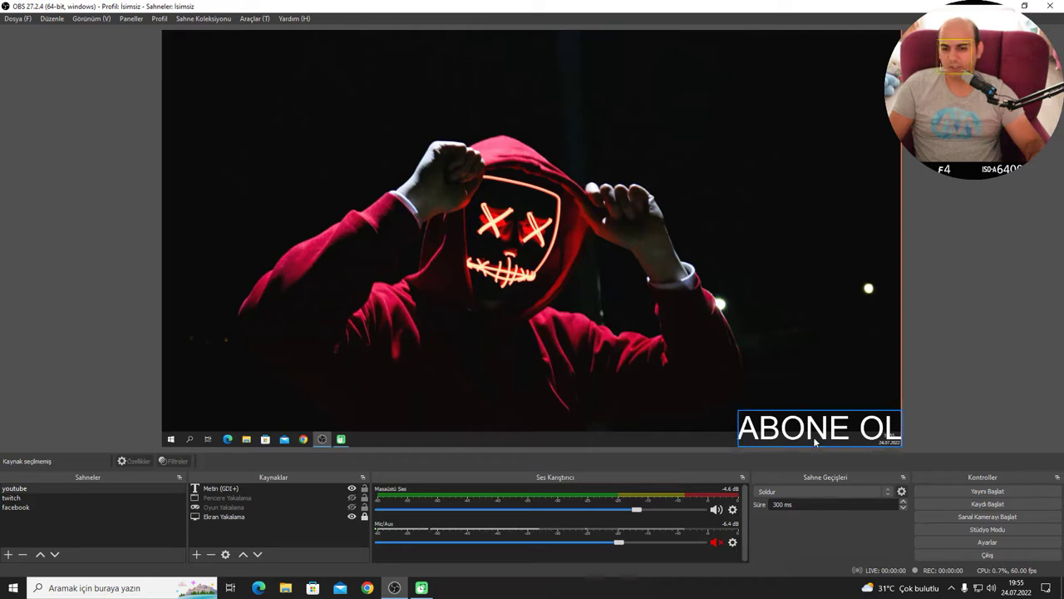
double_click(207, 488)
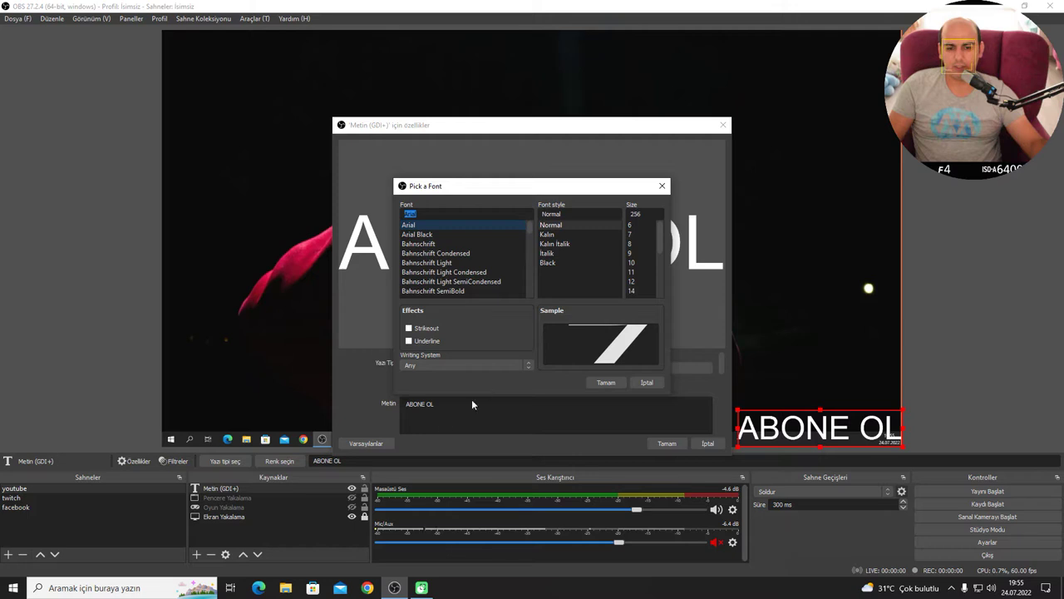
key(Escape)
scroll(449, 407, down, 5)
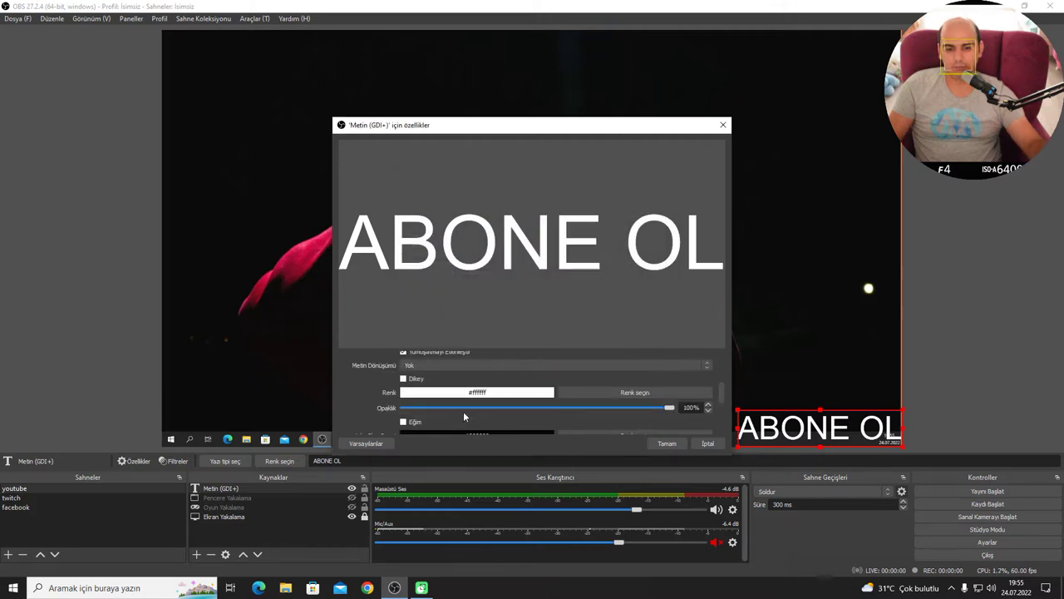
click(634, 392)
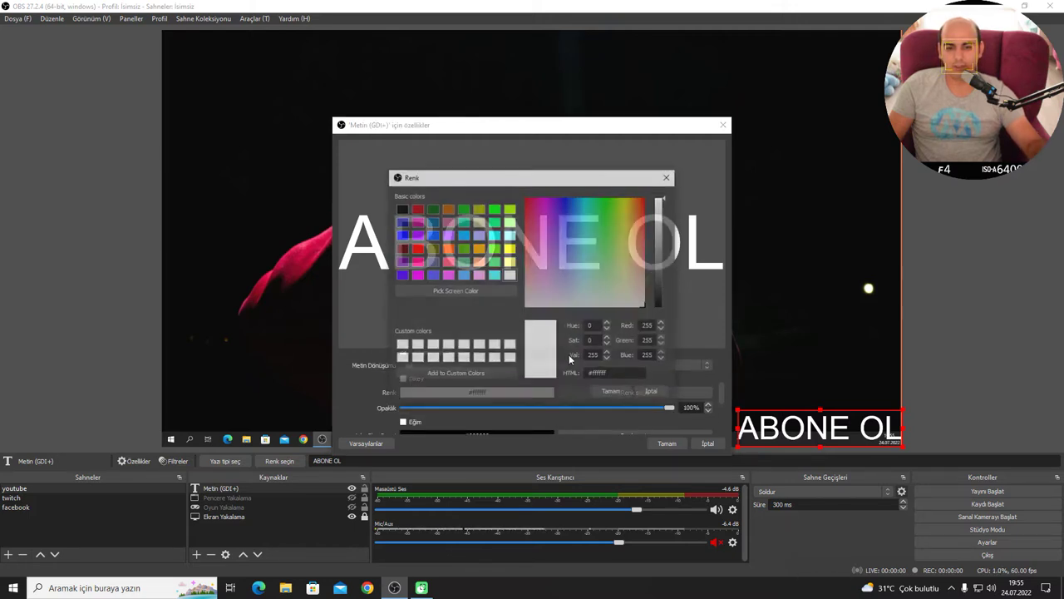
click(416, 248)
click(615, 392)
click(666, 444)
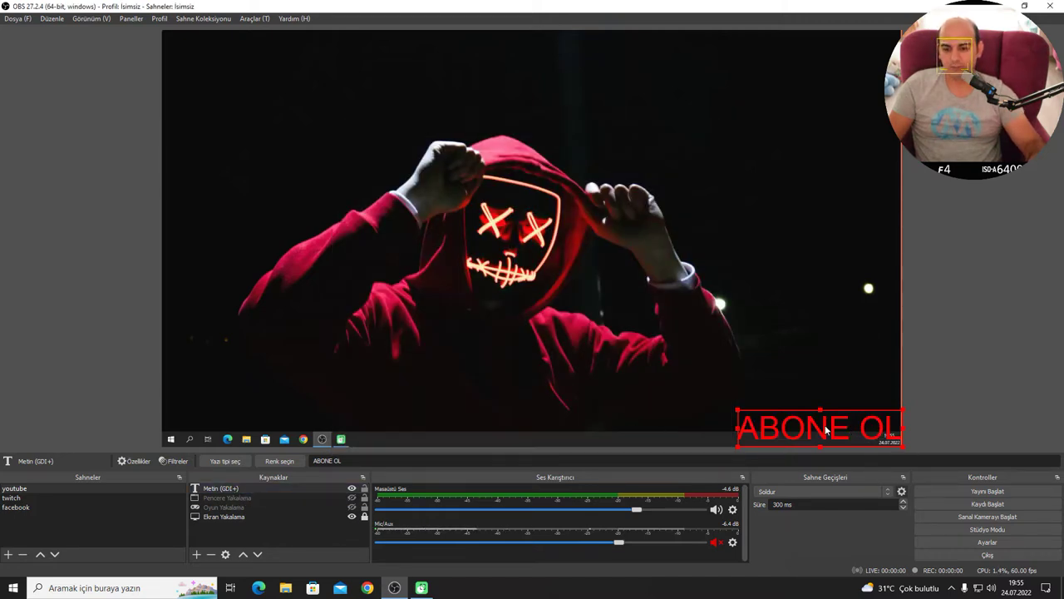
drag(736, 409, 830, 430)
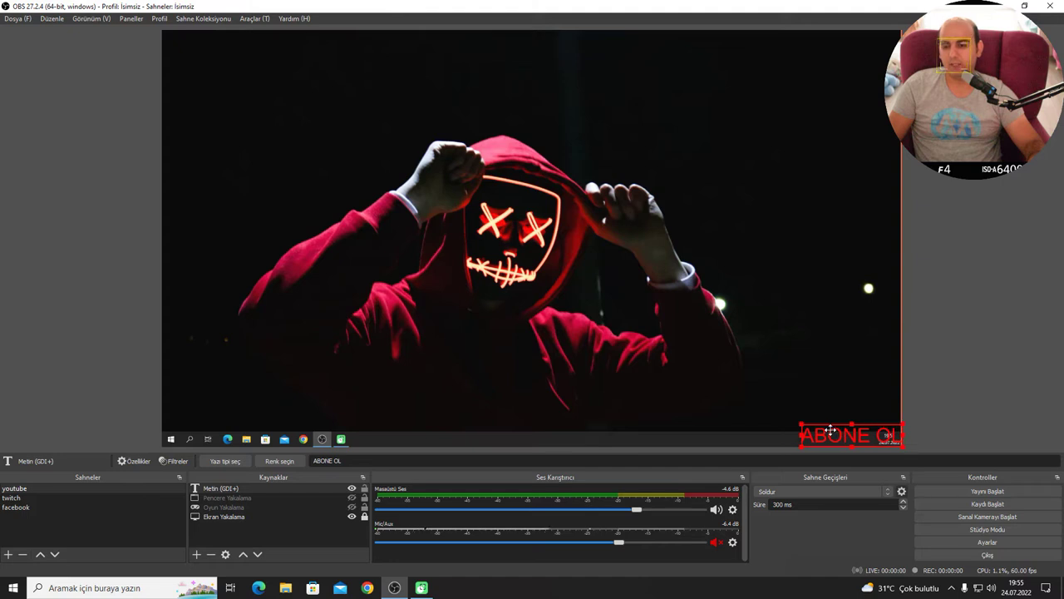
Reopen the ABONE OL text properties, leaving case conversion unchanged
double_click(220, 489)
scroll(475, 404, down, 5)
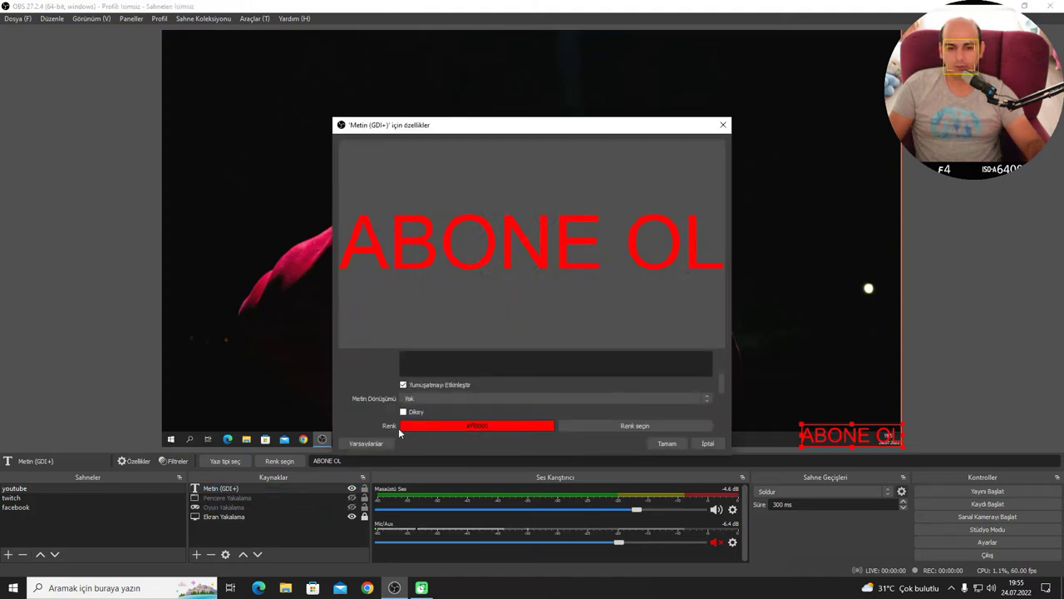
scroll(439, 418, up, 2)
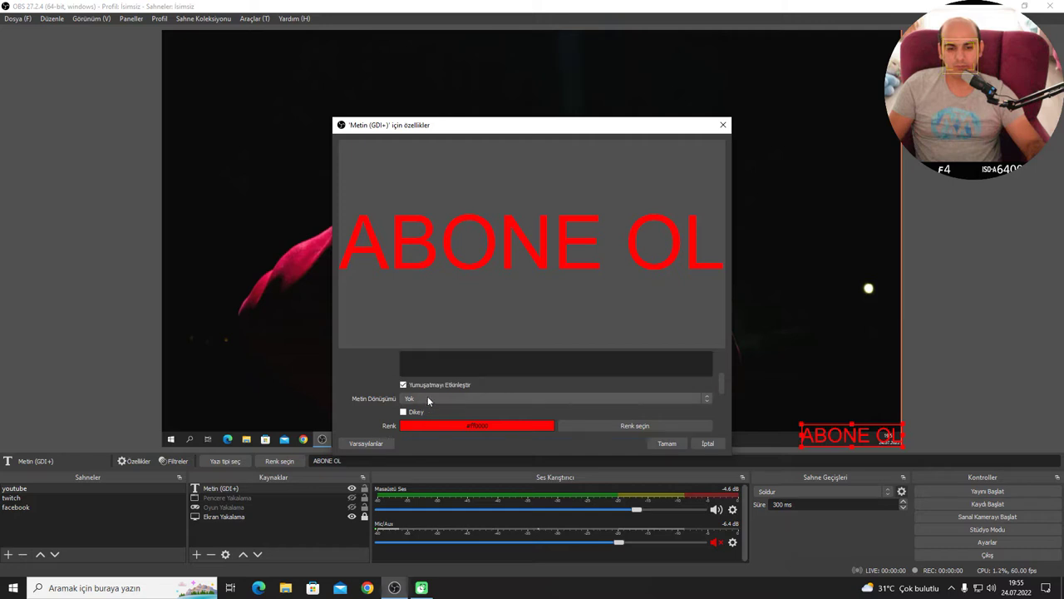
click(427, 398)
click(431, 404)
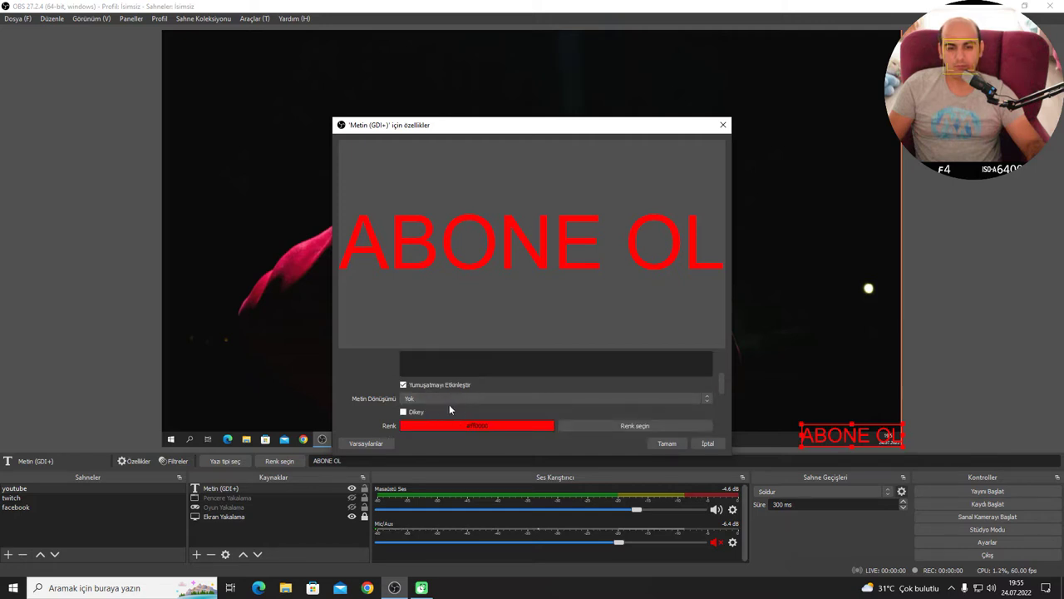
scroll(436, 404, down, 3)
scroll(428, 403, down, 2)
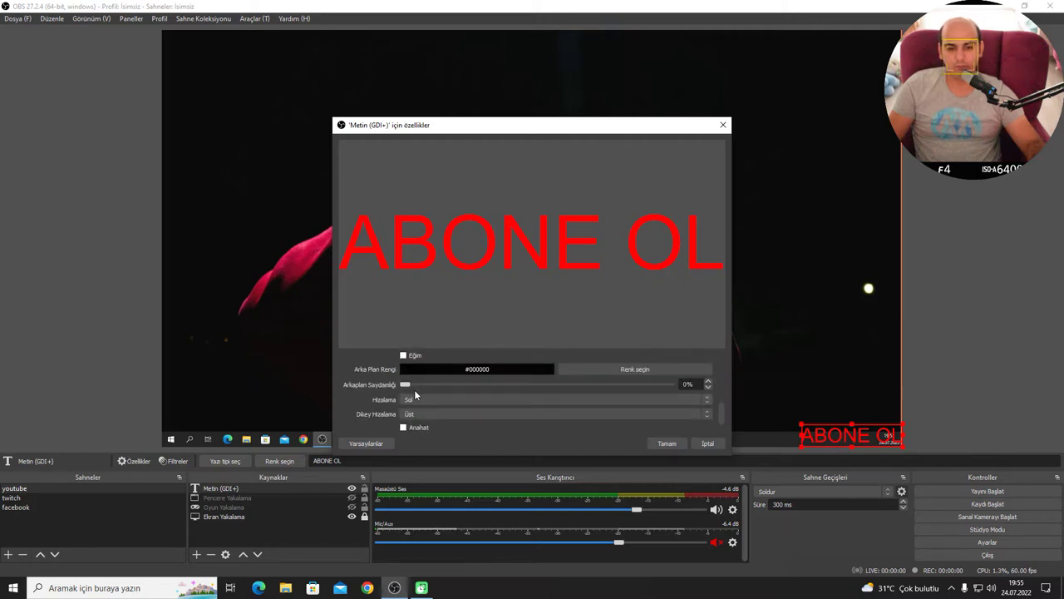
scroll(430, 412, down, 2)
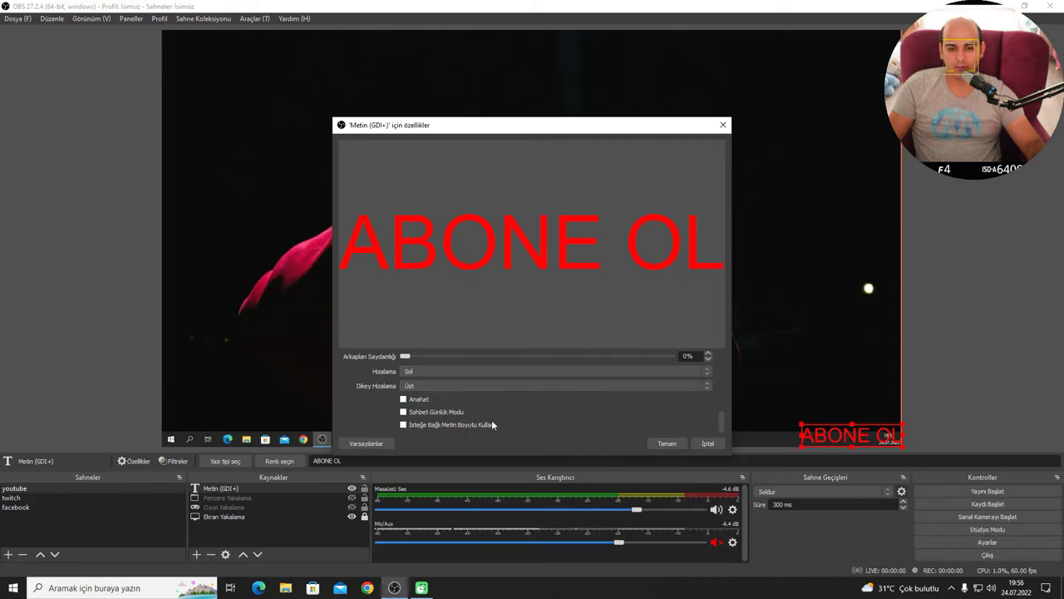
scroll(458, 377, up, 2)
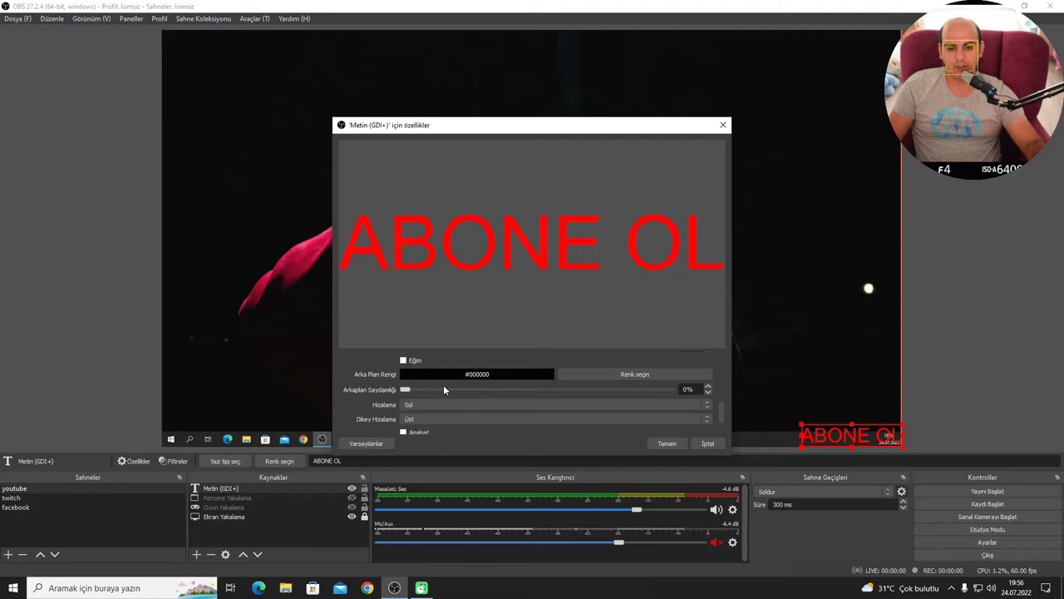
Set background opacity to 100%, keep top alignment, and nudge the caption flush bottom-right
drag(406, 388, 702, 401)
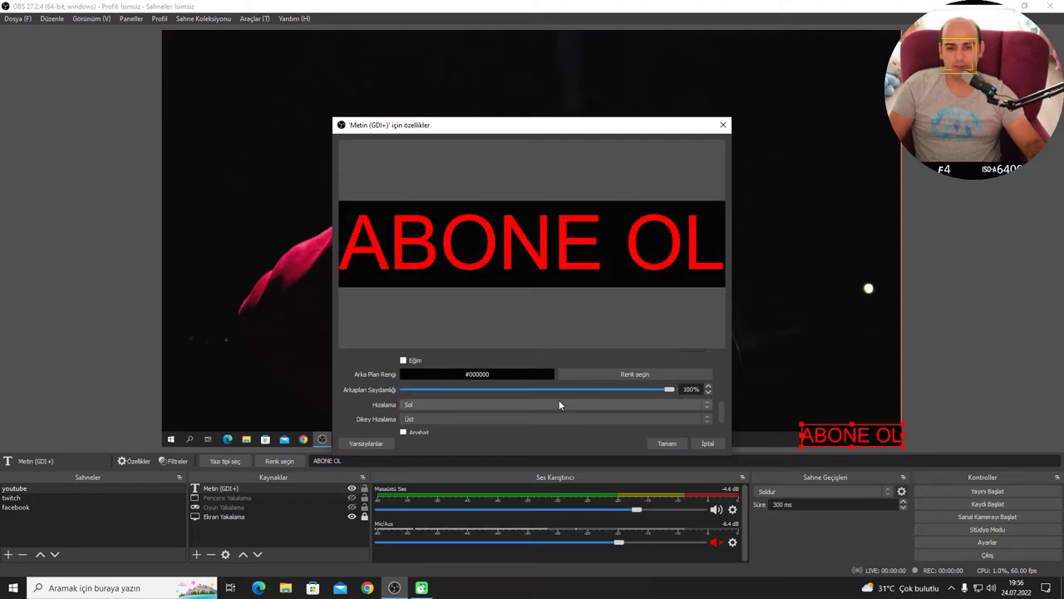
scroll(540, 408, up, 3)
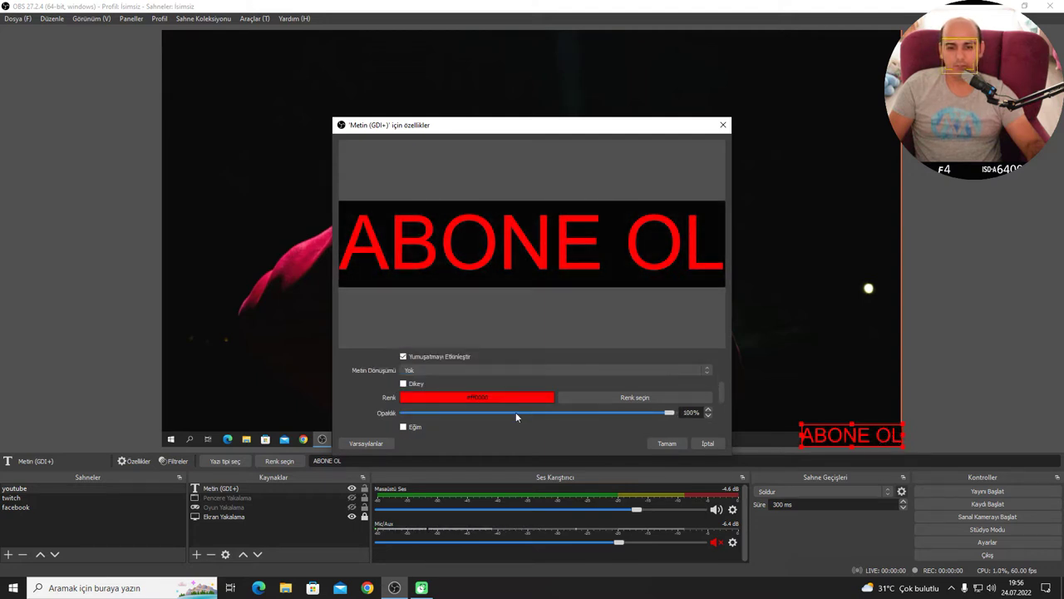
click(446, 371)
click(468, 374)
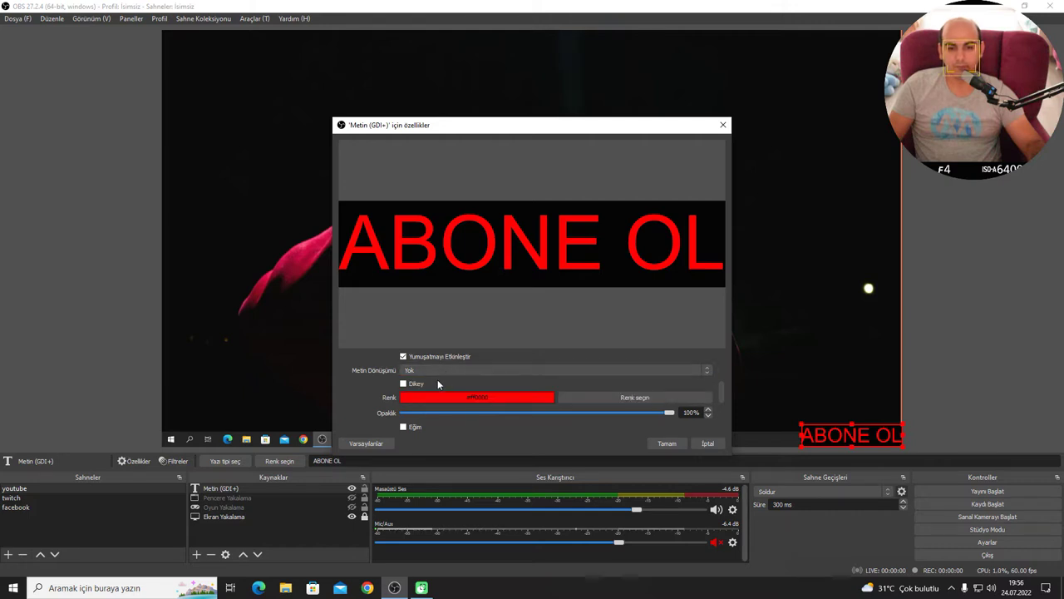
scroll(439, 398, down, 1)
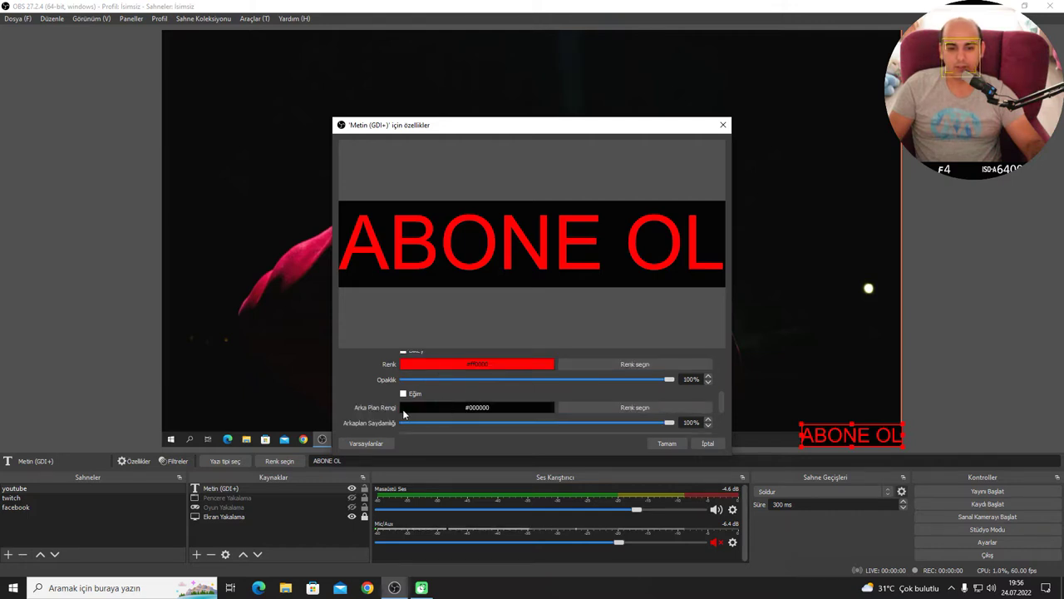
scroll(460, 404, down, 1)
scroll(459, 401, down, 1)
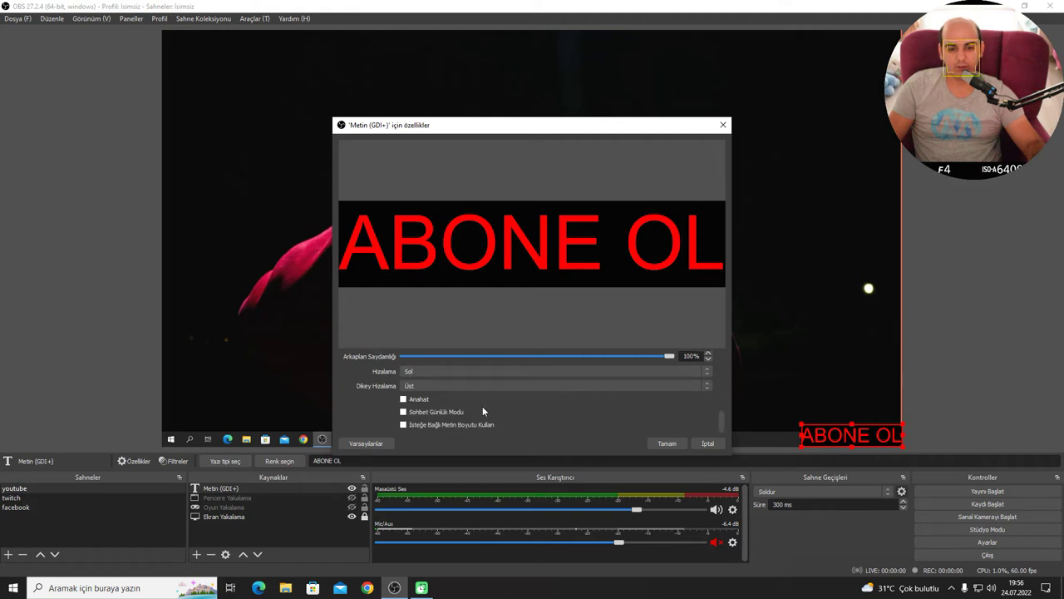
click(428, 386)
click(434, 385)
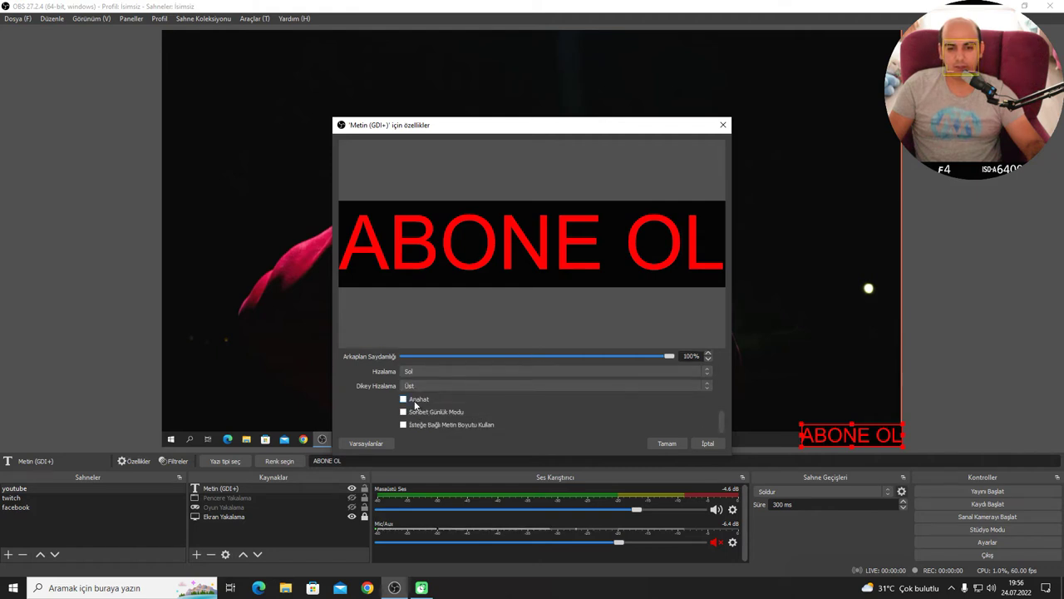
click(662, 444)
mouse_move(849, 437)
mouse_down()
mouse_move(849, 389)
mouse_move(860, 435)
mouse_move(849, 442)
mouse_move(850, 411)
mouse_move(736, 404)
mouse_move(794, 421)
mouse_move(950, 425)
mouse_move(723, 434)
mouse_move(918, 430)
mouse_move(910, 443)
mouse_move(853, 436)
mouse_up()
click(828, 397)
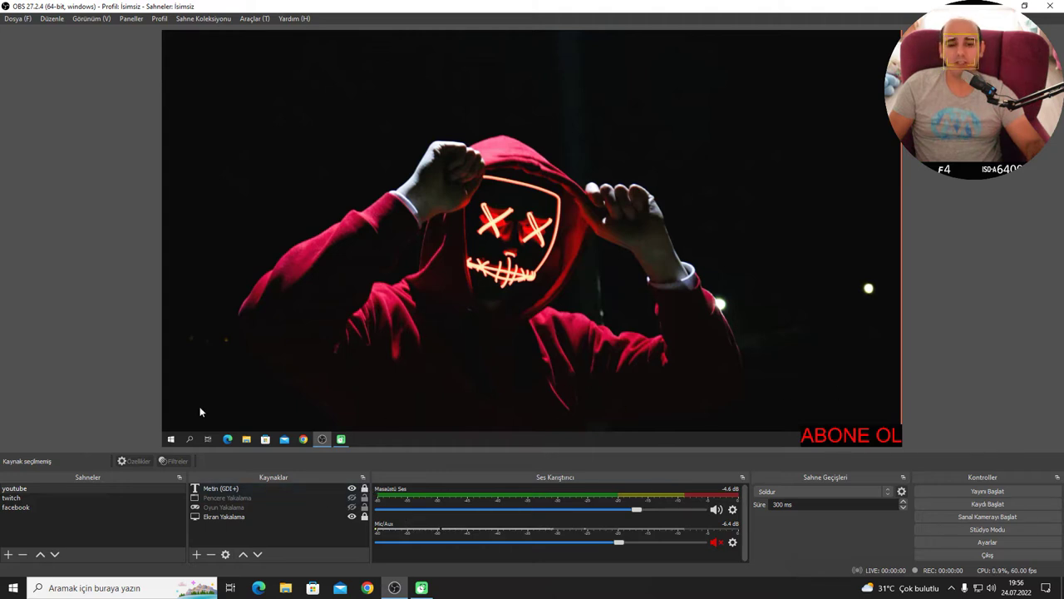
Add a trial Metin (GDI+) 2 text source with AAA, cancel it, and delete it
right_click(262, 523)
mouse_move(317, 448)
click(409, 423)
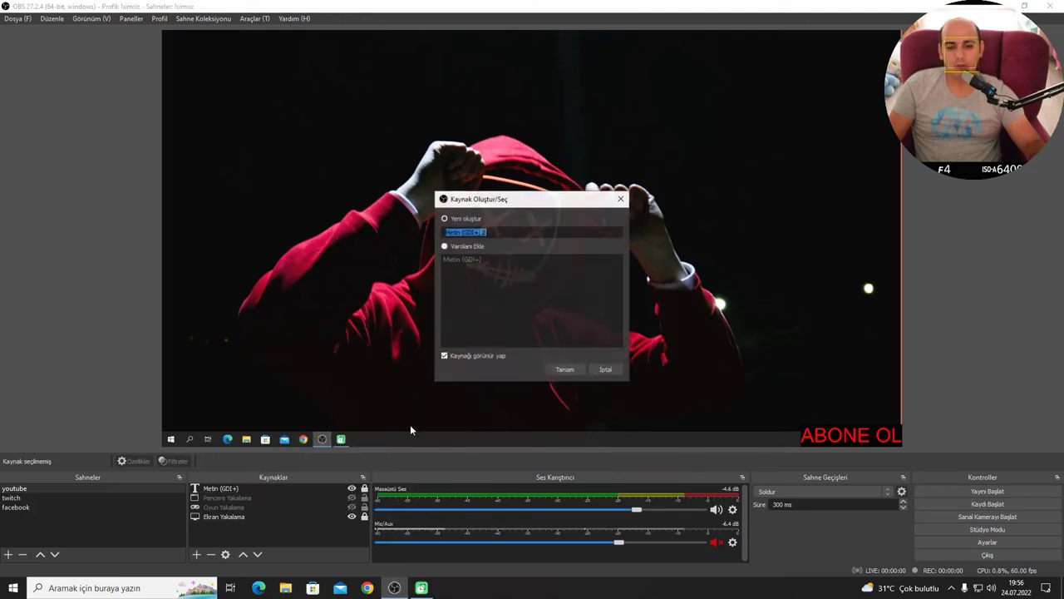
click(559, 371)
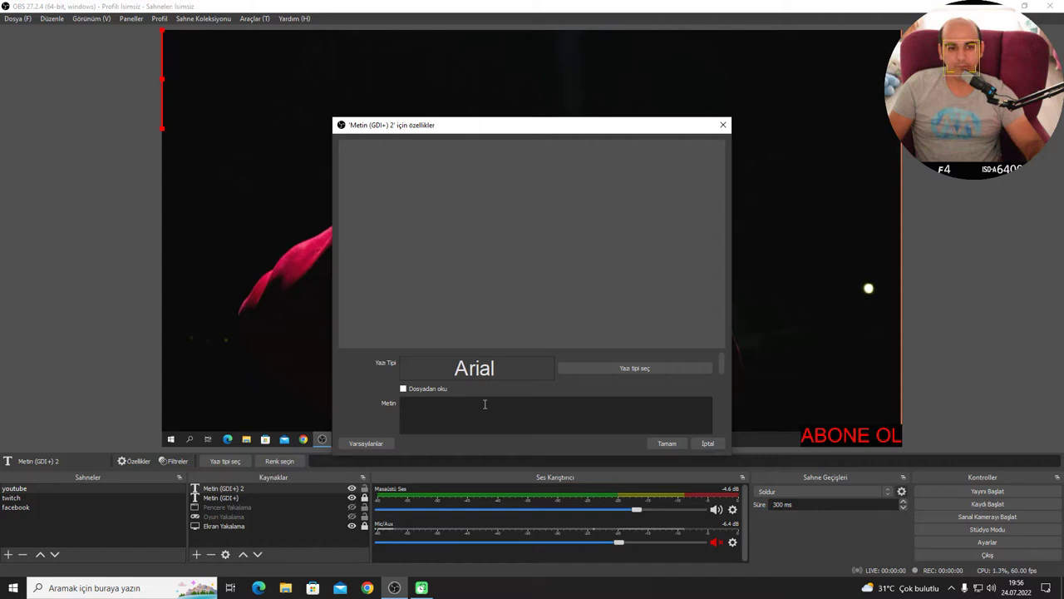
text(AAA)
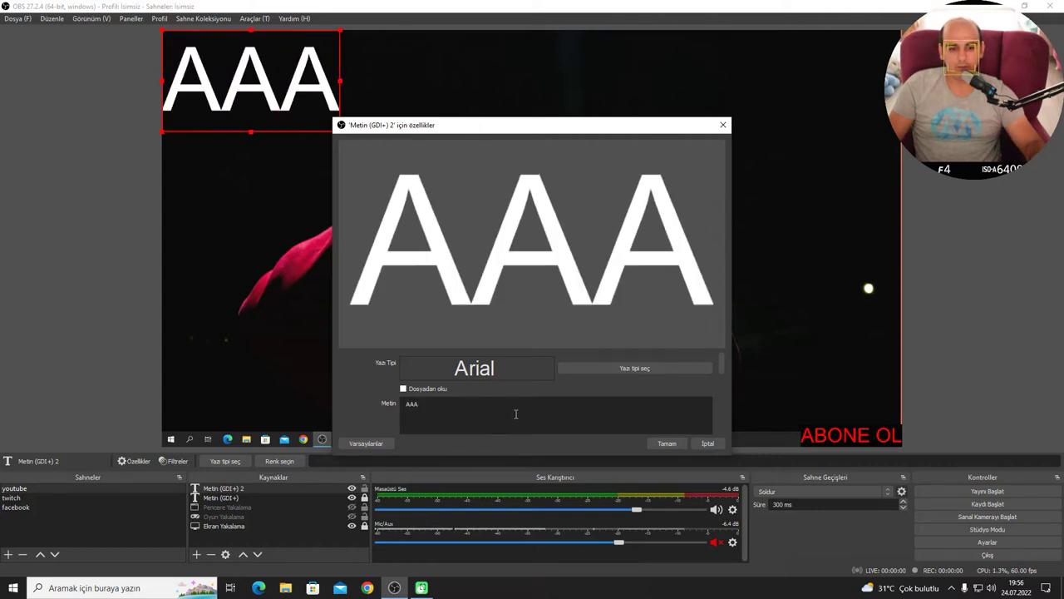
click(705, 442)
click(601, 307)
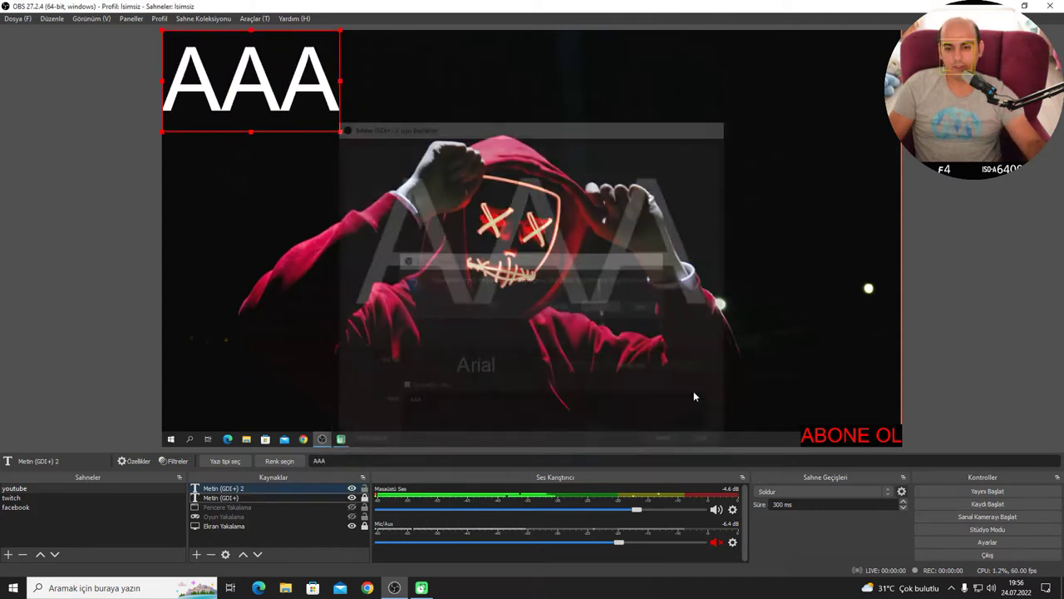
key(Delete)
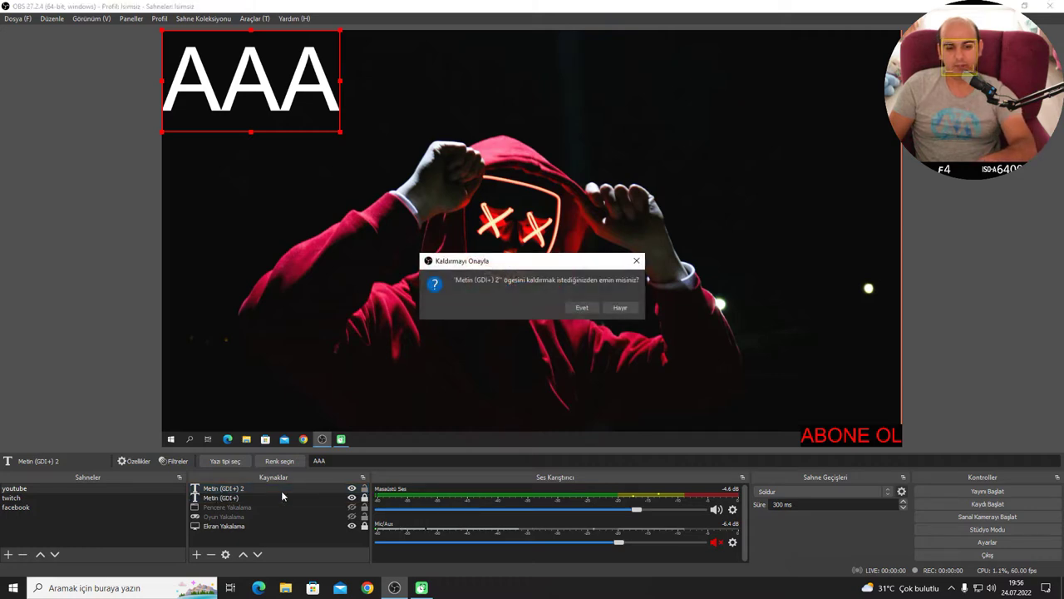
key(Return)
Add a new Ortam Kaynağı media source to the scene
right_click(229, 527)
mouse_move(300, 456)
click(375, 435)
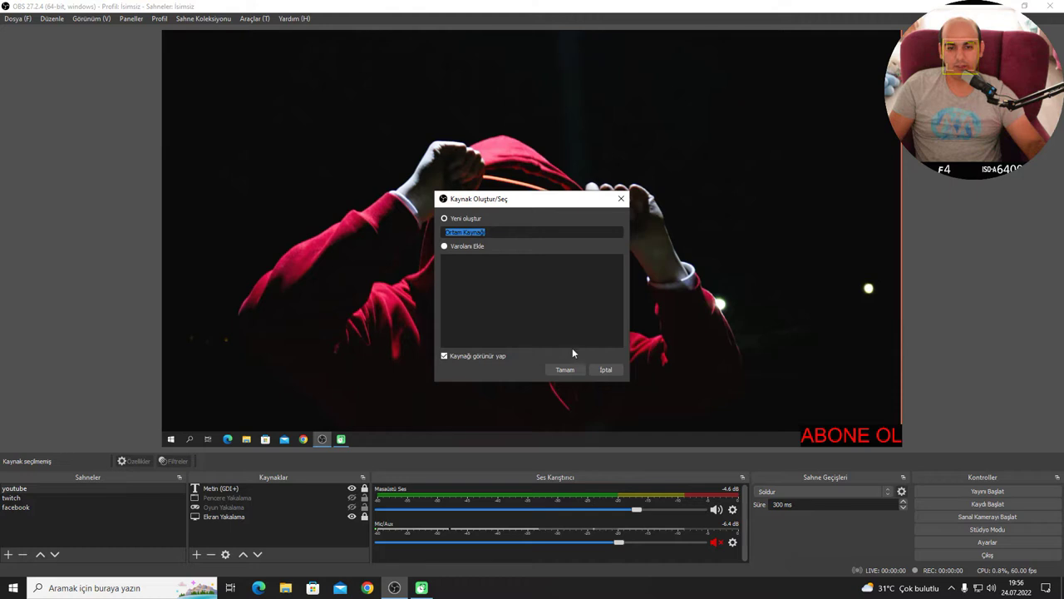
Keep the default media source name and browse to Masaüstü > videolar
click(565, 370)
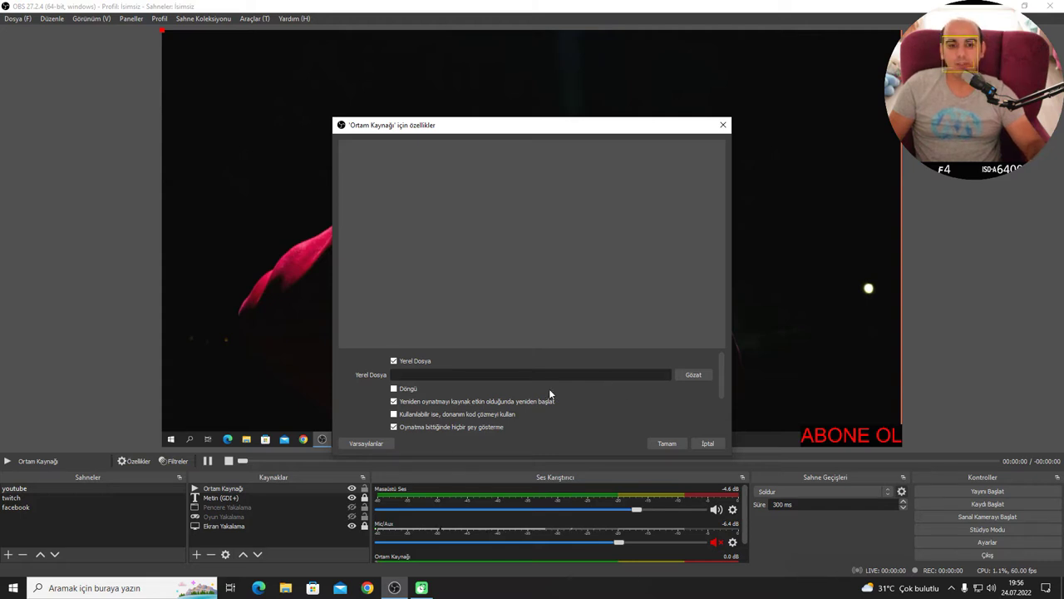
scroll(431, 381, down, 2)
scroll(453, 376, up, 2)
click(693, 375)
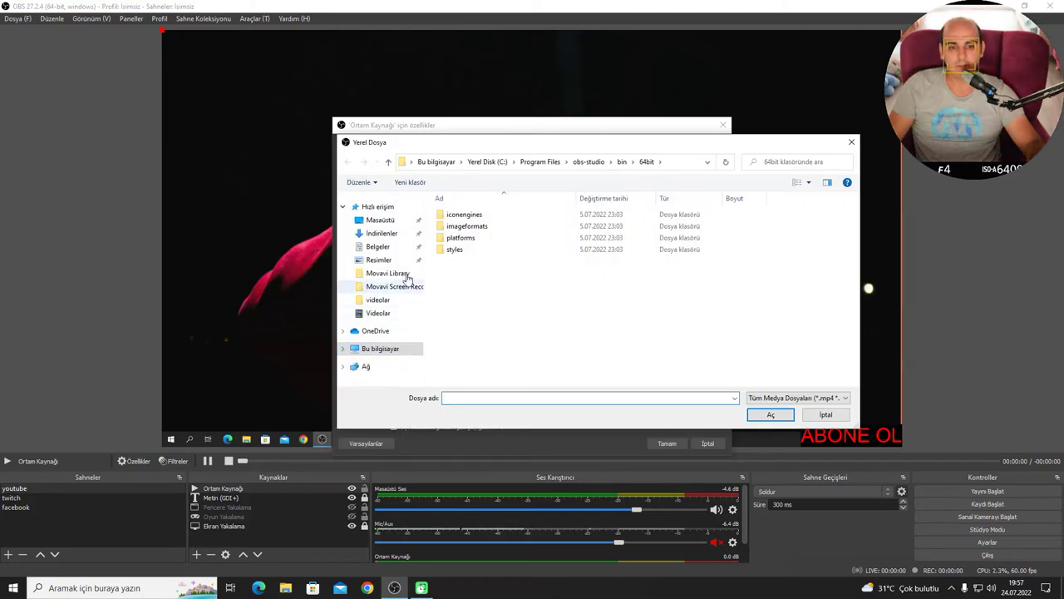
click(386, 221)
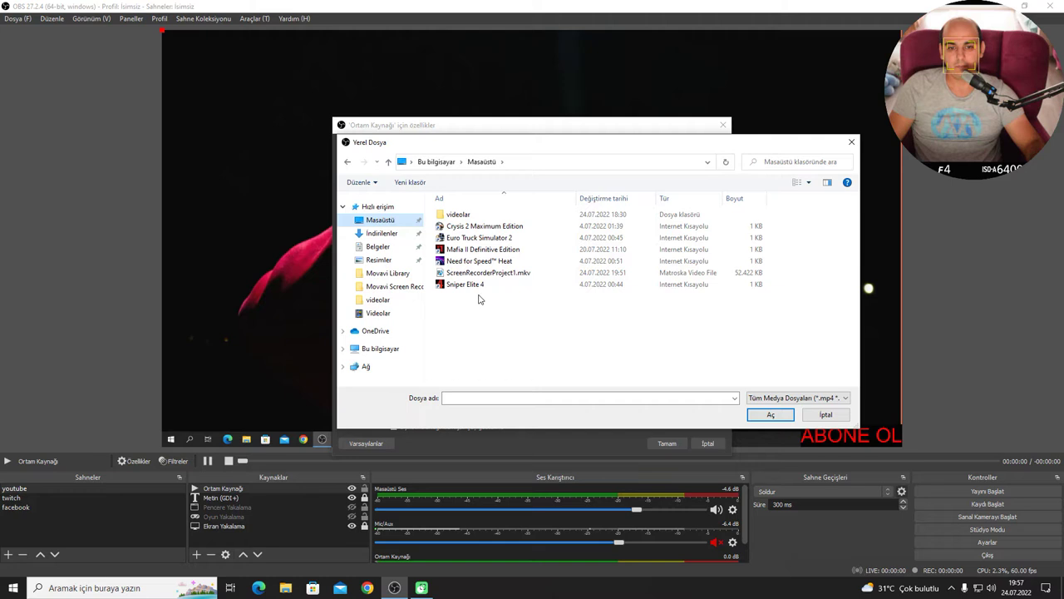
double_click(467, 216)
Choose VID-20220713-WA0029.mp4 as the media file and apply the settings
scroll(546, 333, down, 3)
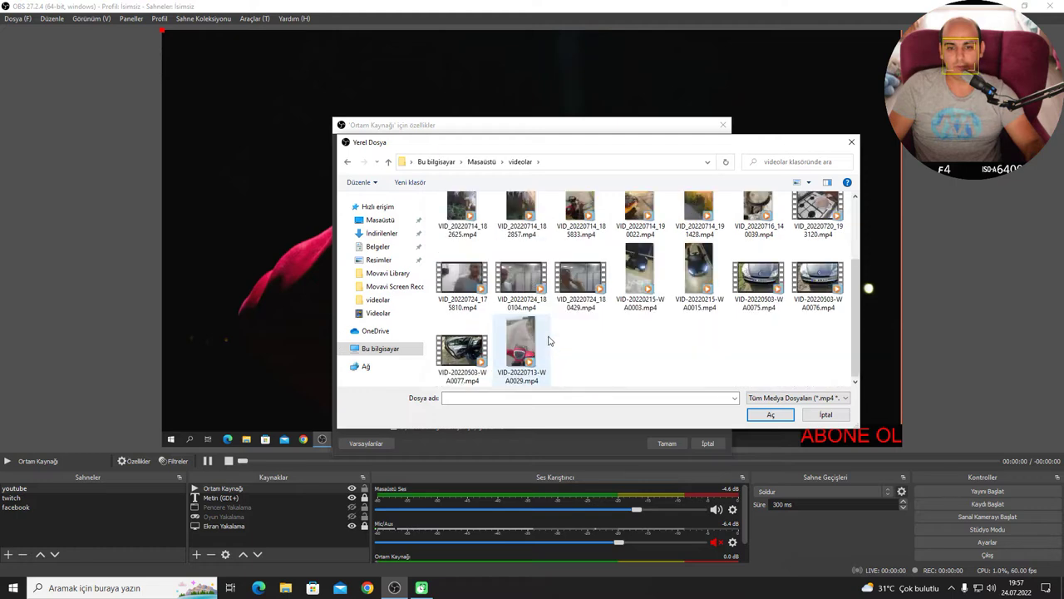
scroll(583, 363, up, 2)
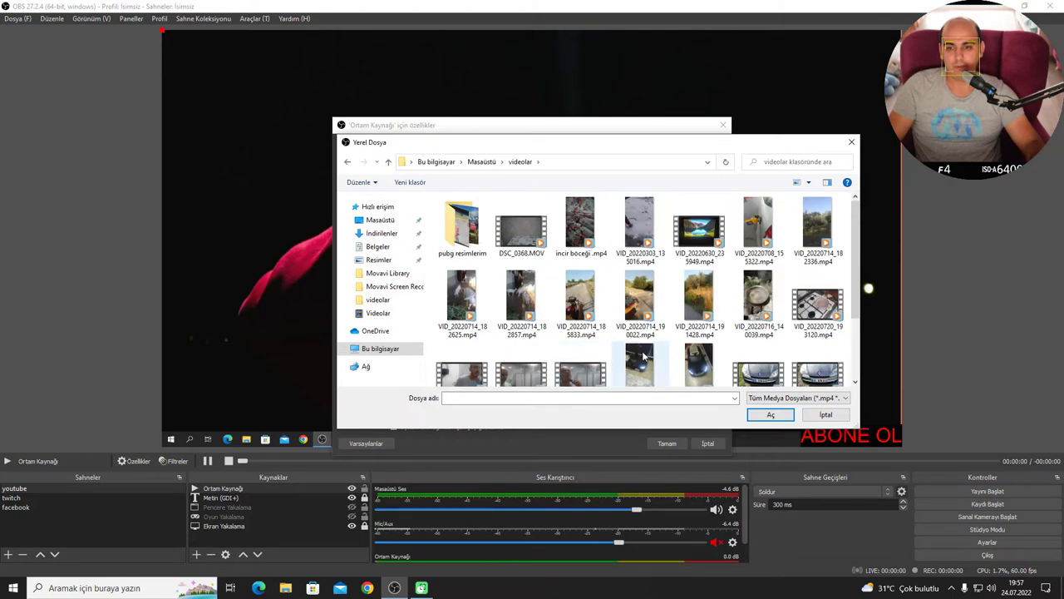
scroll(620, 357, down, 2)
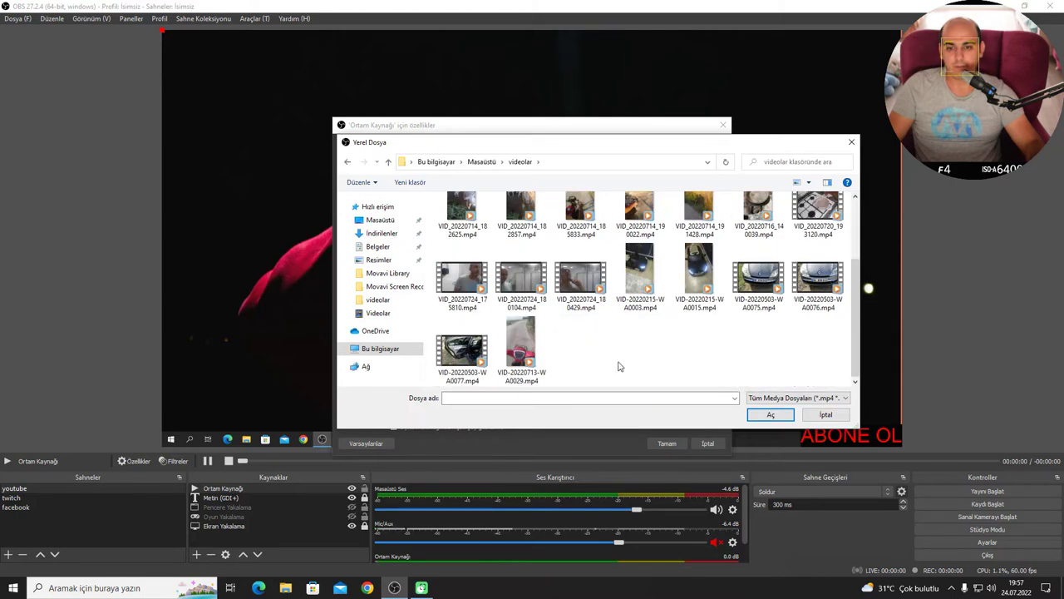
scroll(619, 370, up, 2)
scroll(600, 374, down, 2)
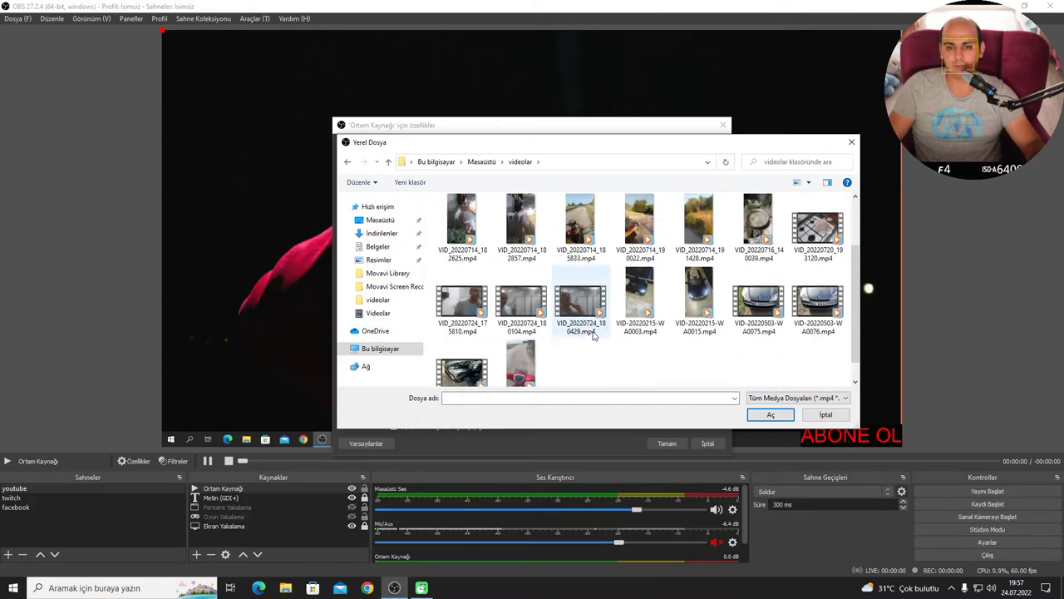
click(522, 349)
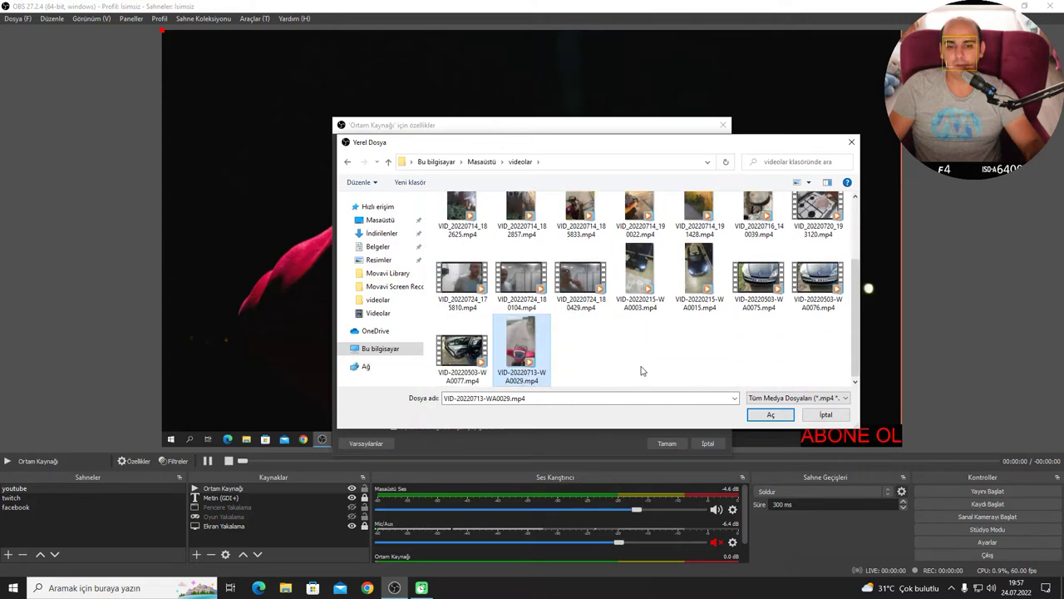
click(763, 416)
click(667, 443)
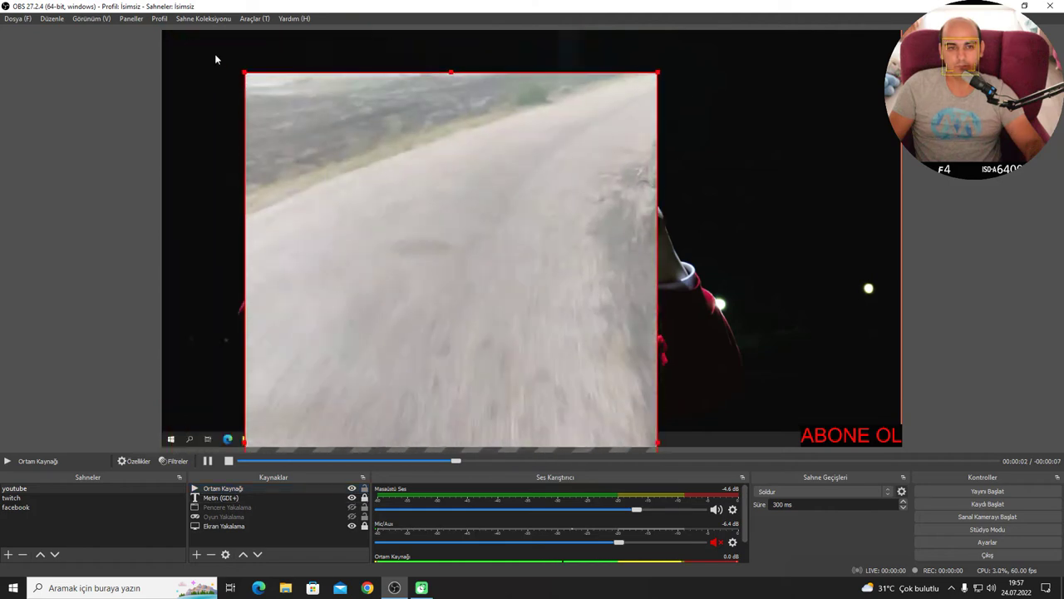
Drag the video's corner handles to make it a smaller landscape box up and right
drag(244, 73, 257, 327)
drag(504, 419, 554, 215)
double_click(246, 489)
key(Escape)
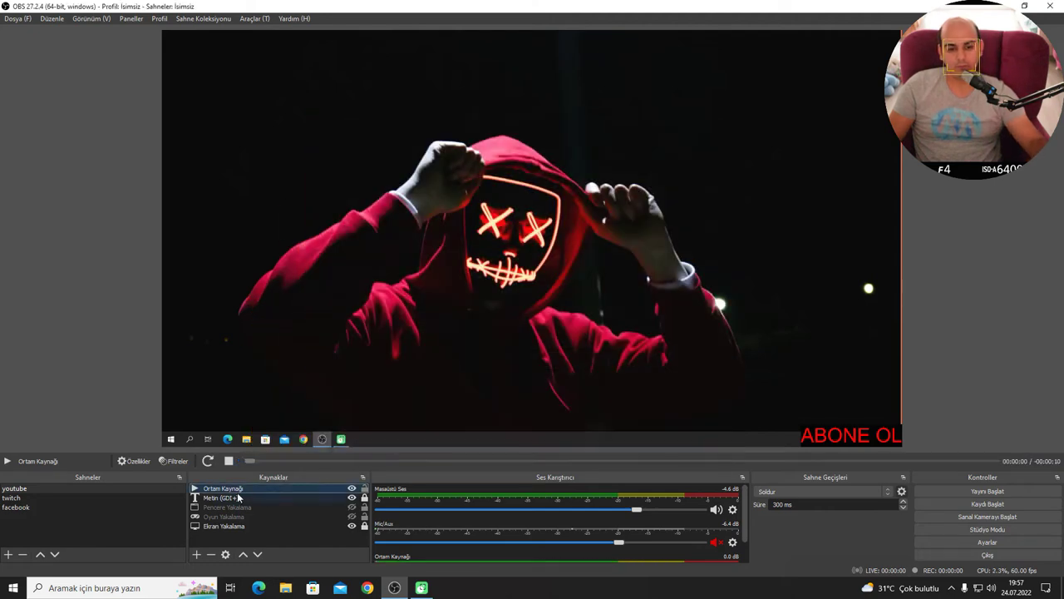
scroll(449, 528, down, 1)
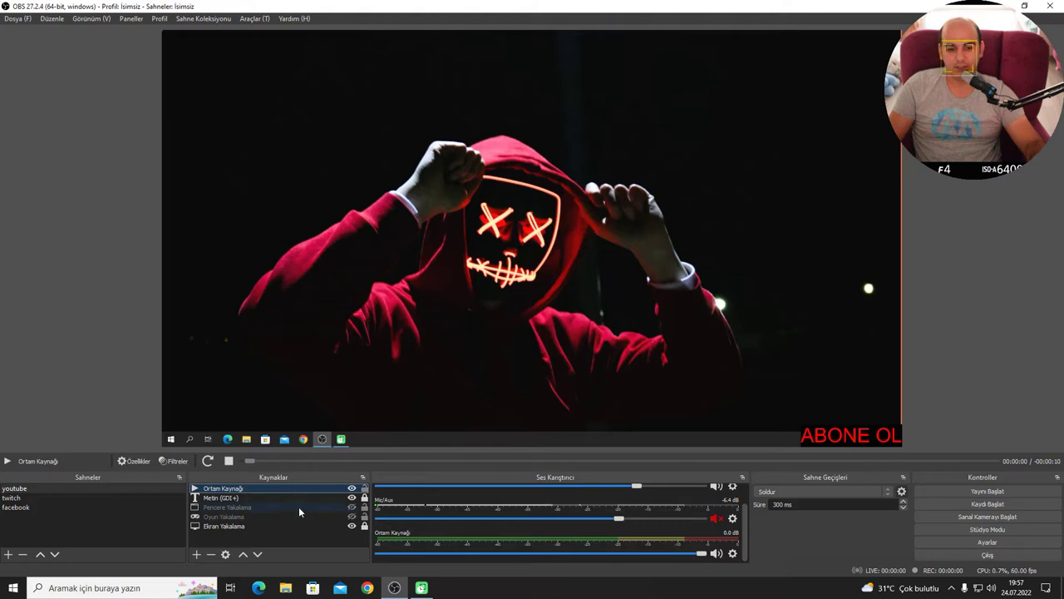
Lower the Ortam Kaynağı volume to about -19.1 dB in the Audio Mixer
double_click(231, 490)
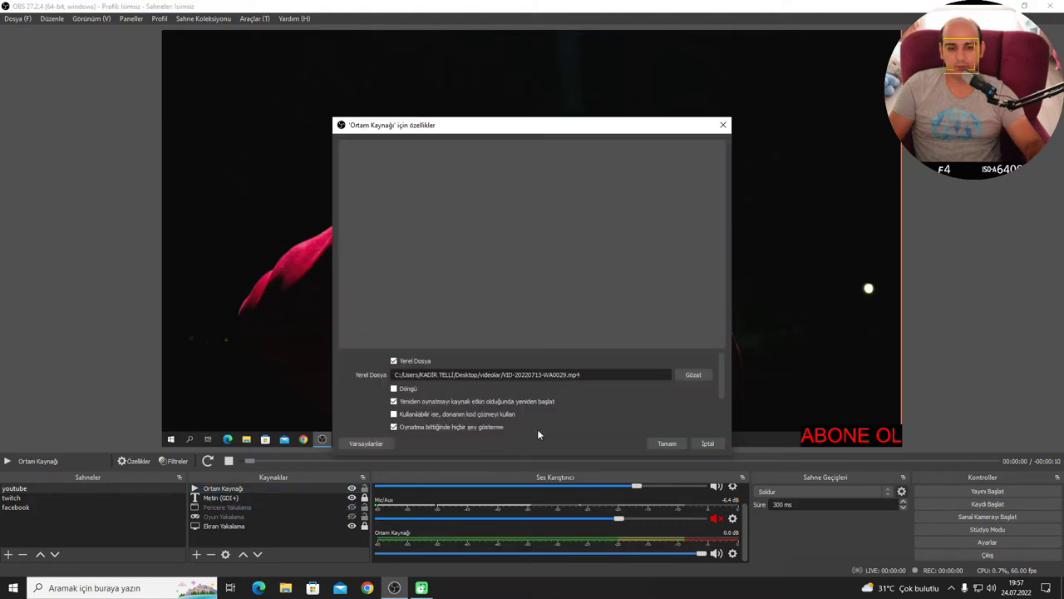
click(668, 443)
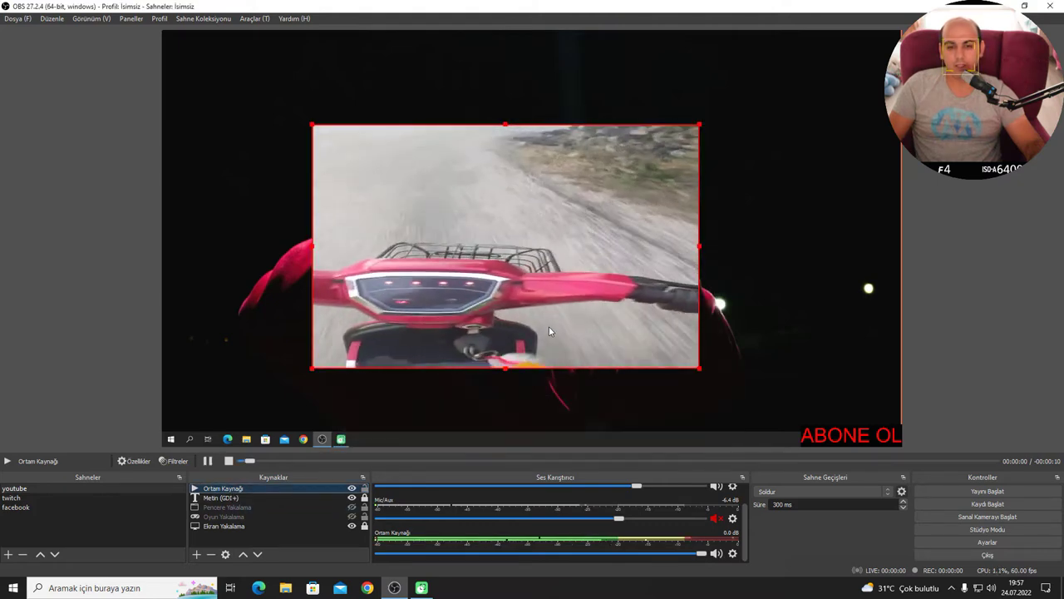
click(352, 488)
click(258, 488)
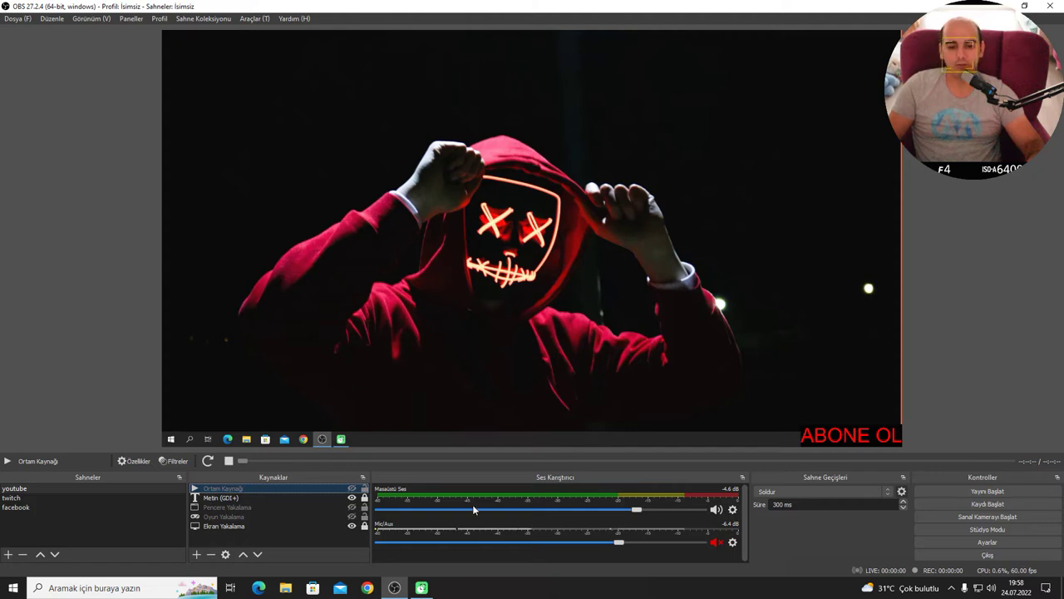
click(351, 489)
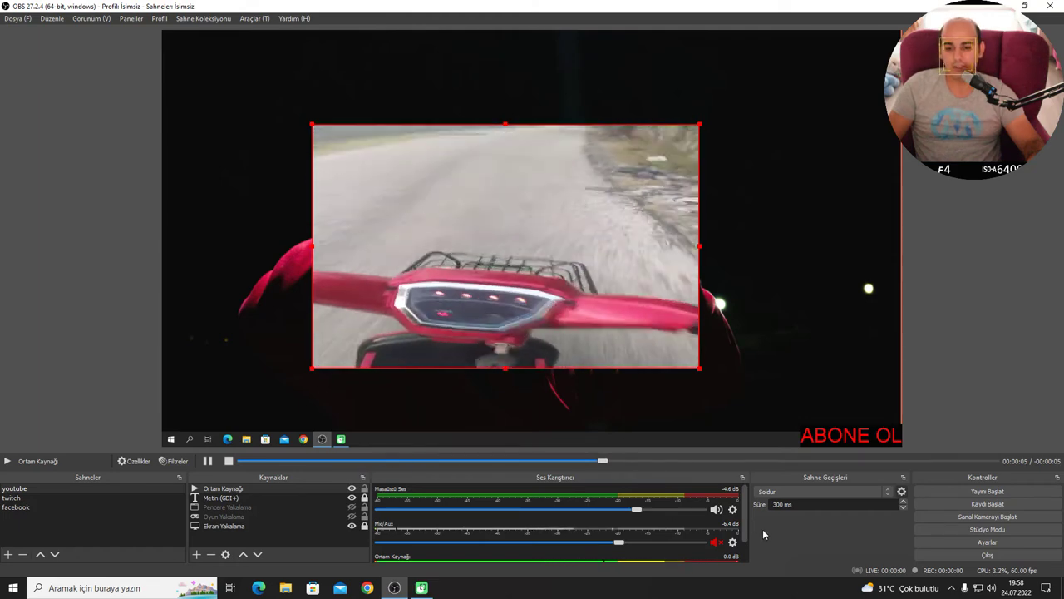
scroll(747, 539, down, 2)
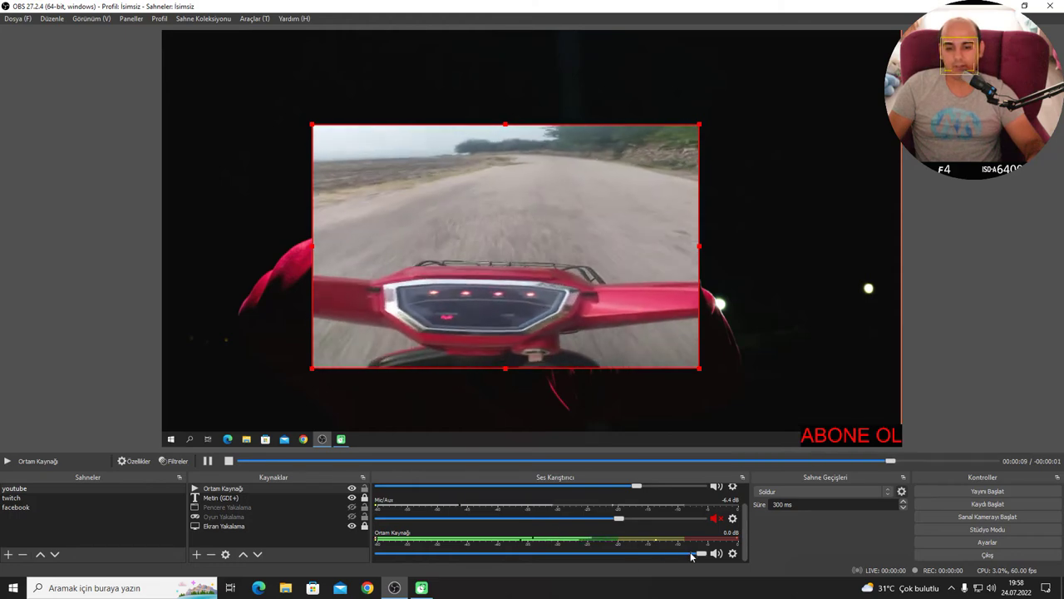
drag(689, 556, 539, 556)
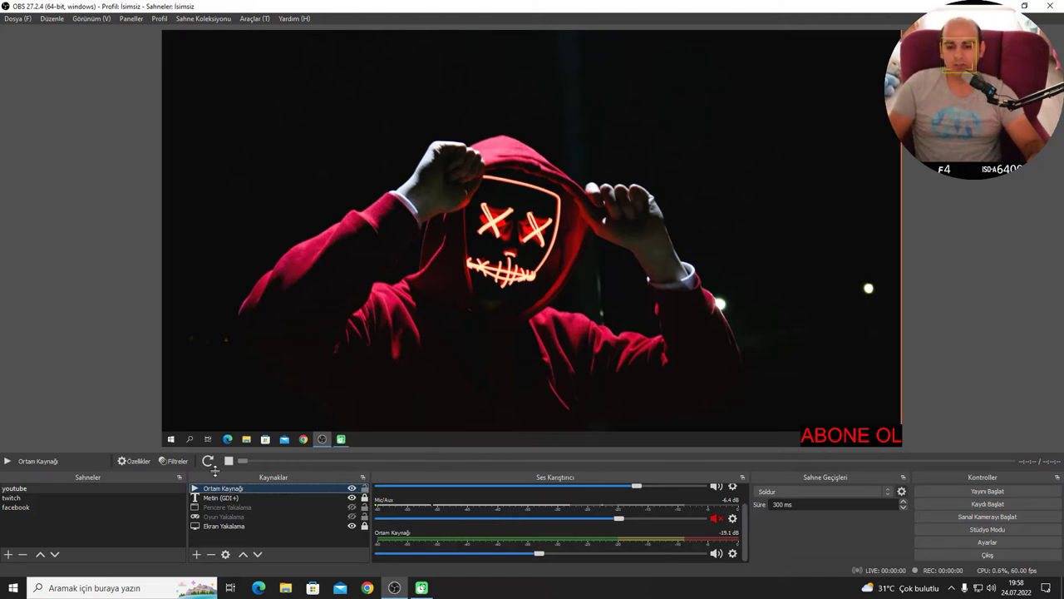
Replay the video and move and resize its box in the preview
double_click(238, 492)
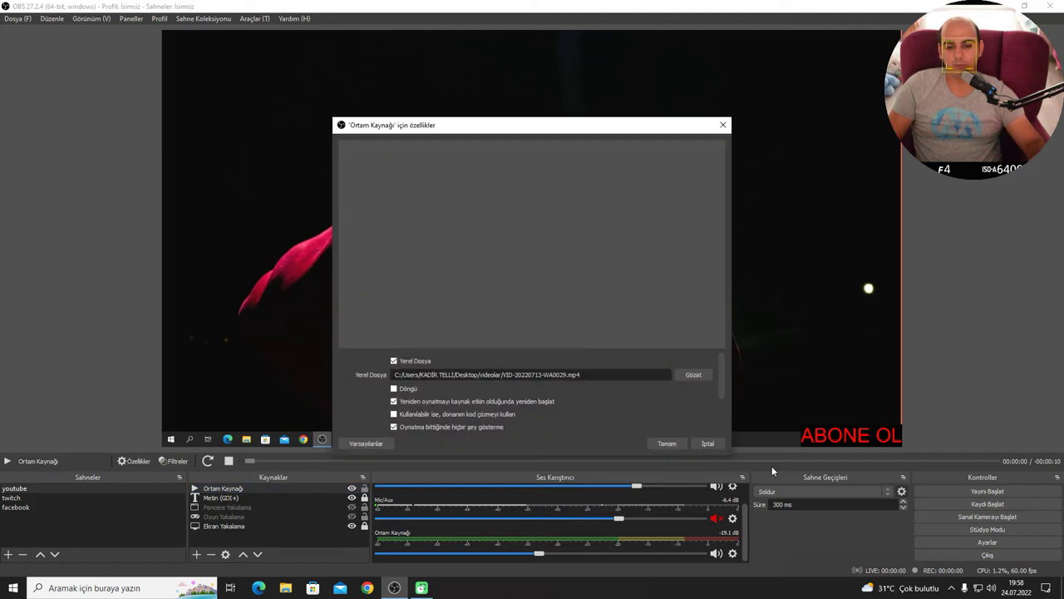
click(668, 443)
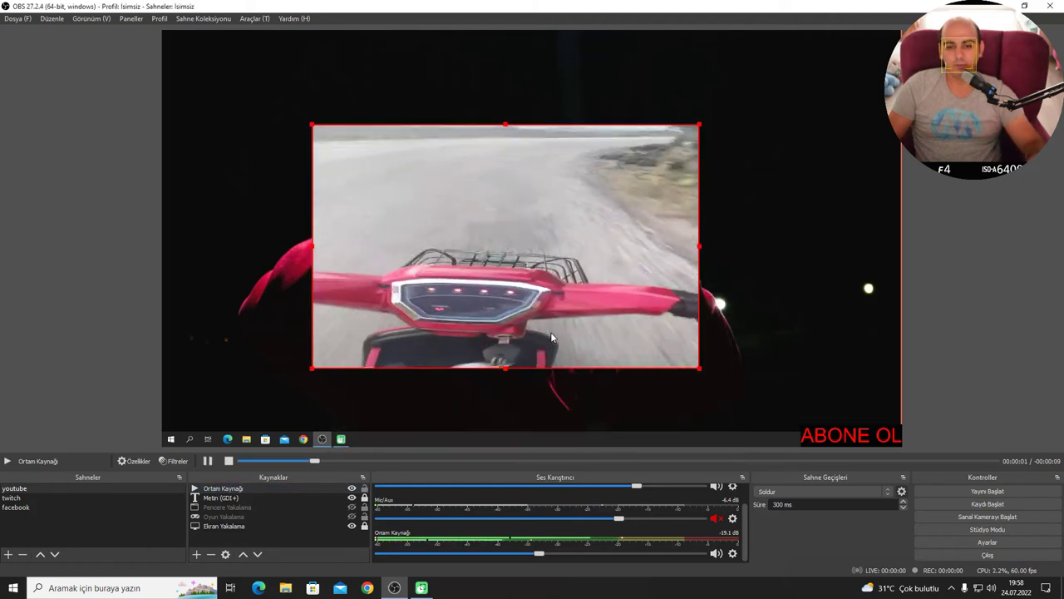
drag(573, 326, 543, 393)
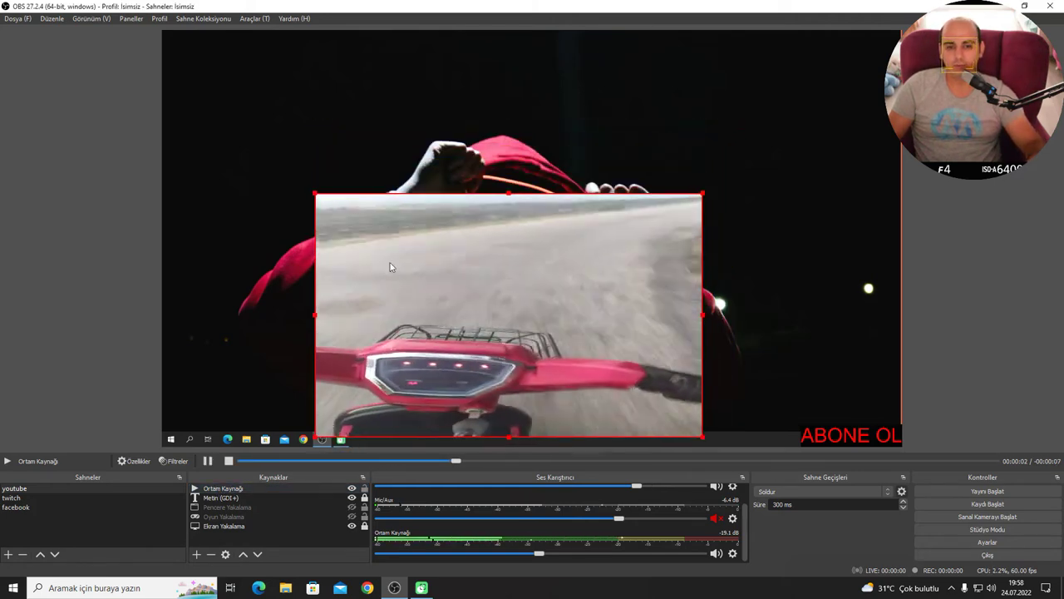
drag(312, 195, 211, 30)
drag(520, 242, 572, 242)
drag(262, 30, 239, 176)
drag(584, 356, 633, 234)
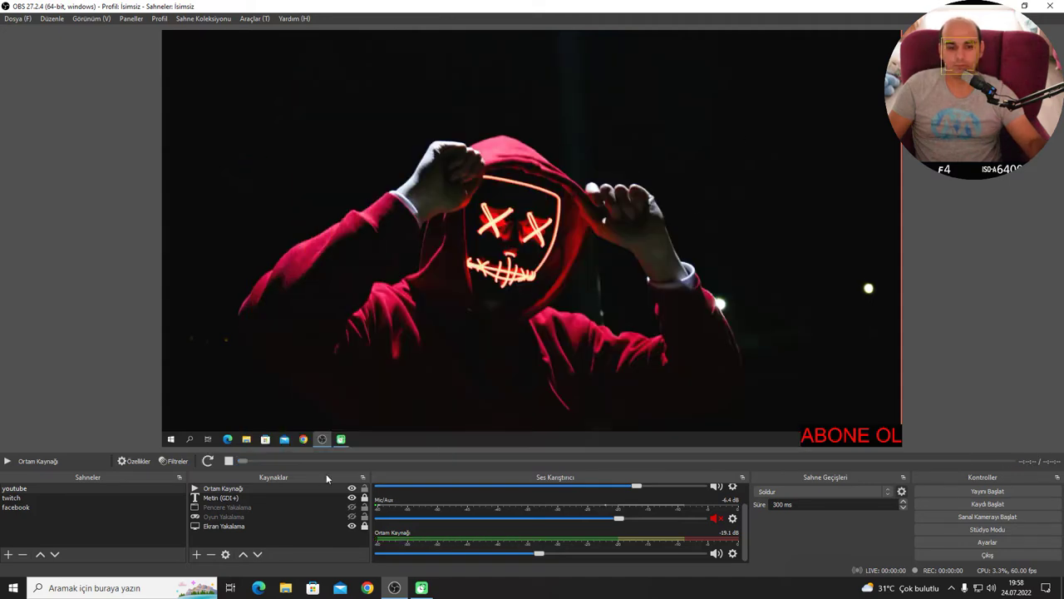
Replay again, shrink the video box to reveal the hoodie image, and move it up
double_click(271, 490)
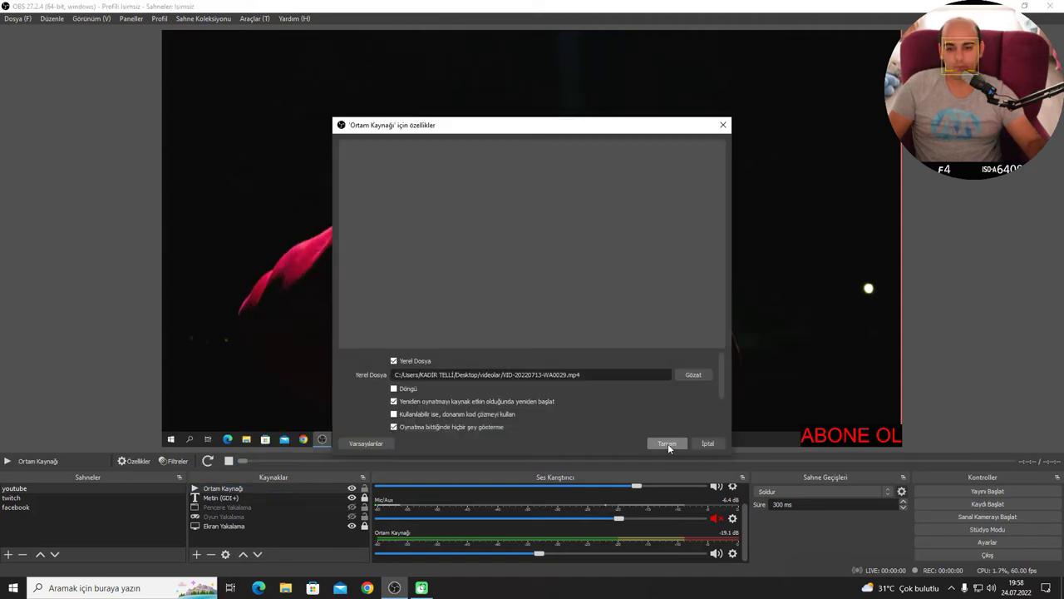
click(668, 443)
drag(801, 52, 673, 280)
drag(615, 295, 590, 33)
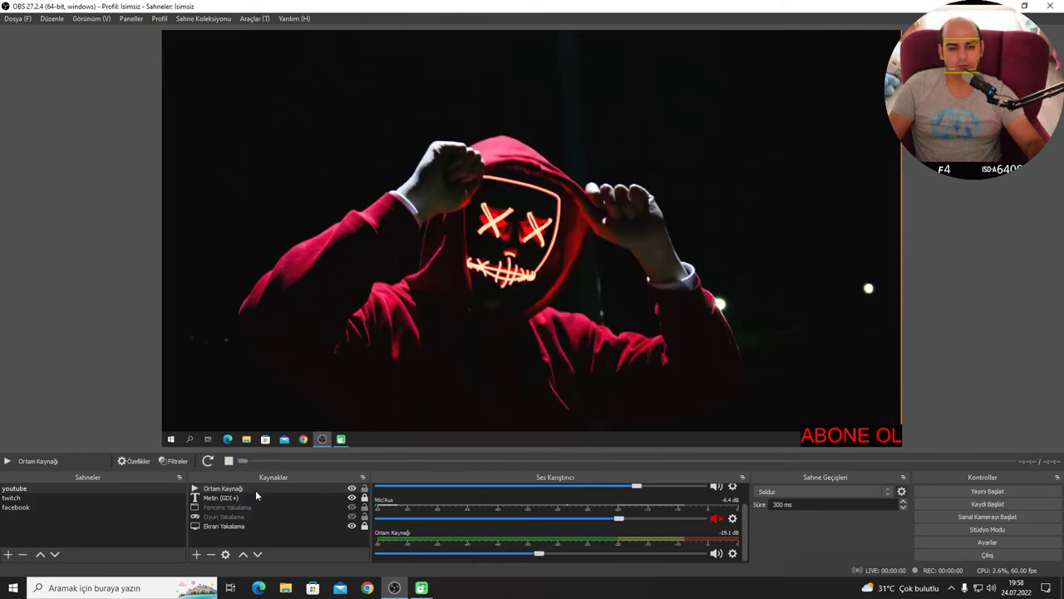
Replay the video, then drag Ortam Kaynağı down to sit just above Ekran Yakalama
click(369, 425)
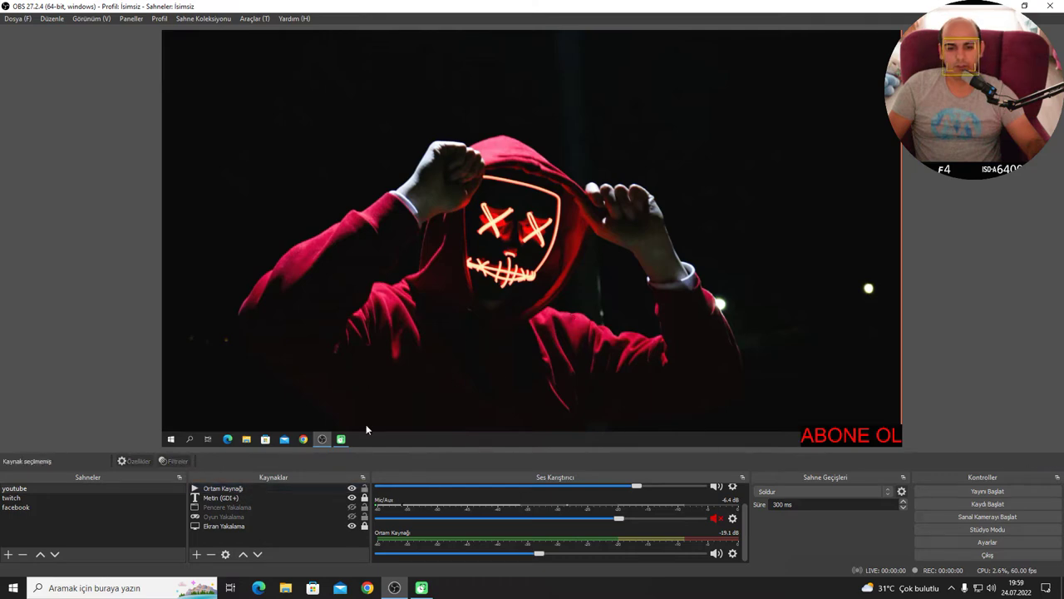
double_click(217, 490)
click(670, 441)
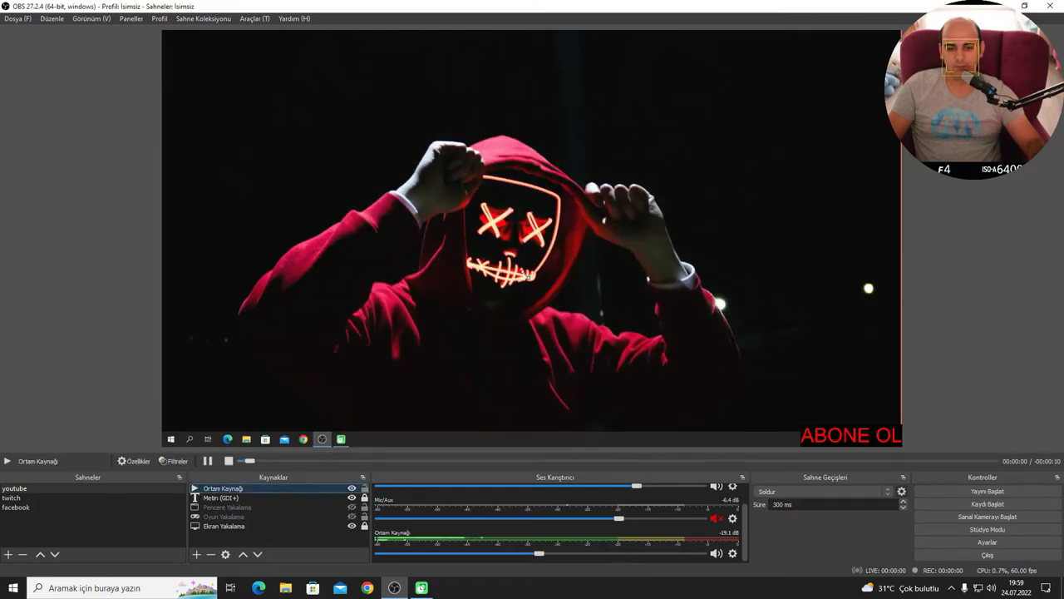
double_click(249, 489)
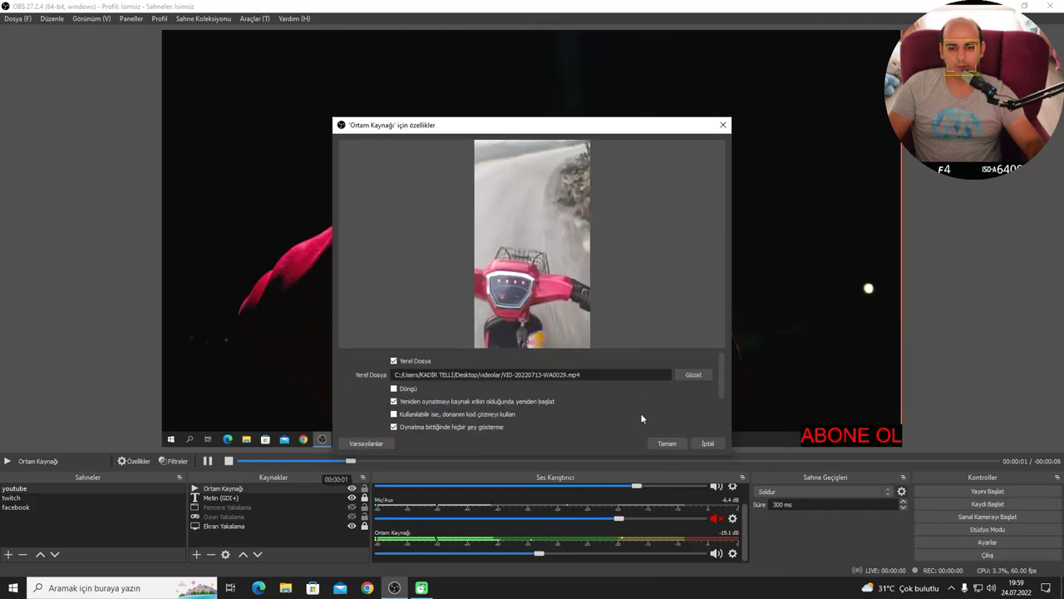
click(674, 442)
click(613, 351)
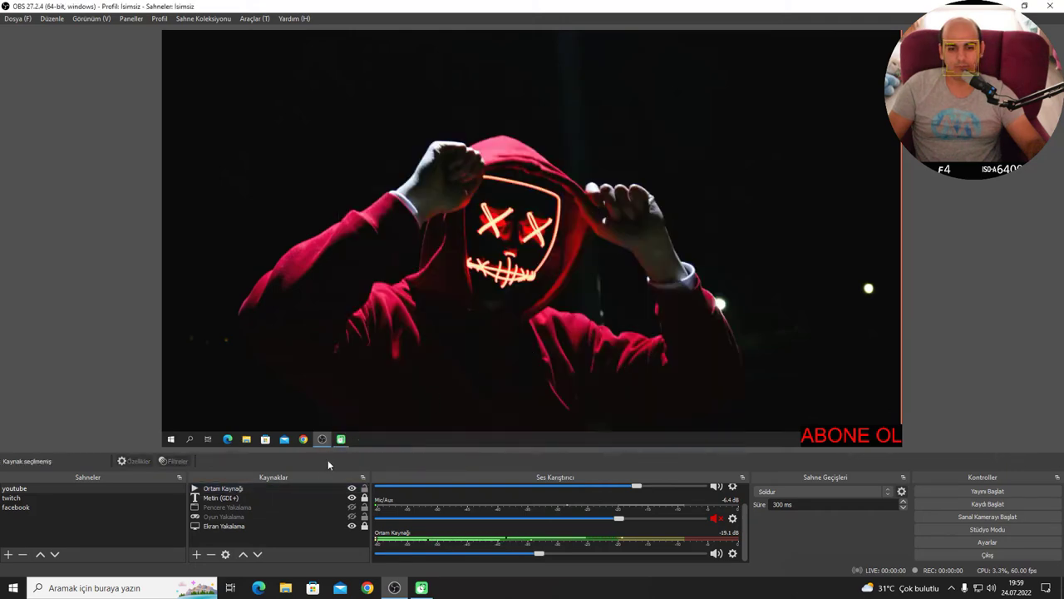
drag(285, 490, 263, 532)
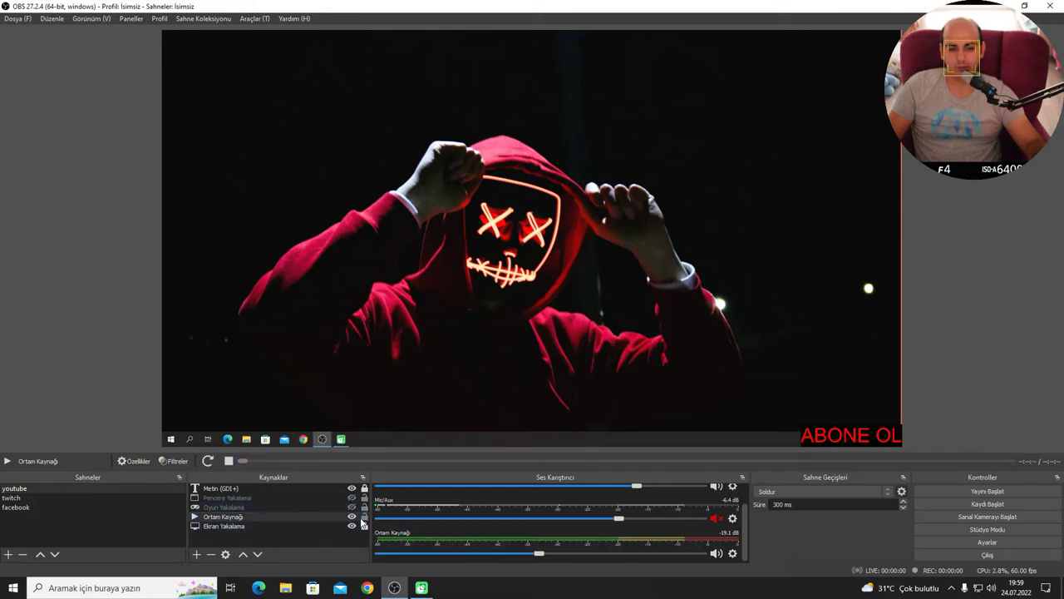
double_click(271, 519)
click(667, 441)
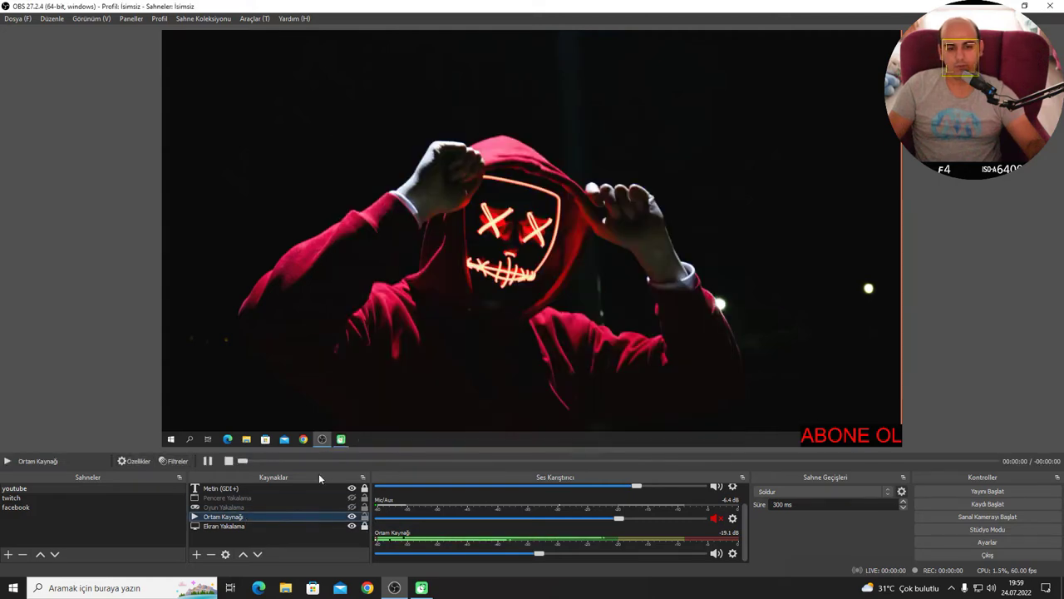
double_click(275, 517)
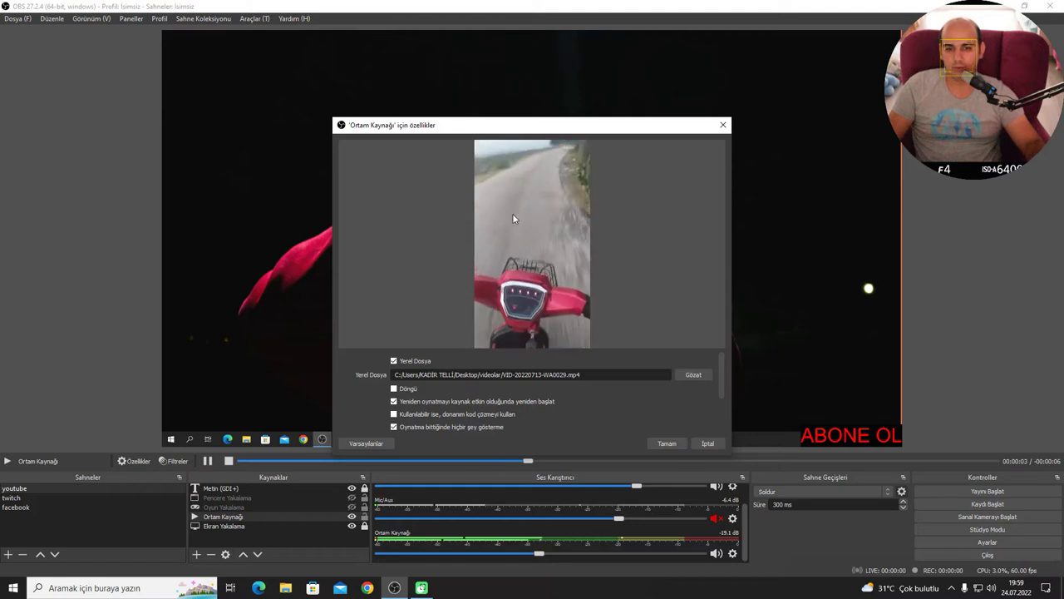
click(667, 443)
click(227, 462)
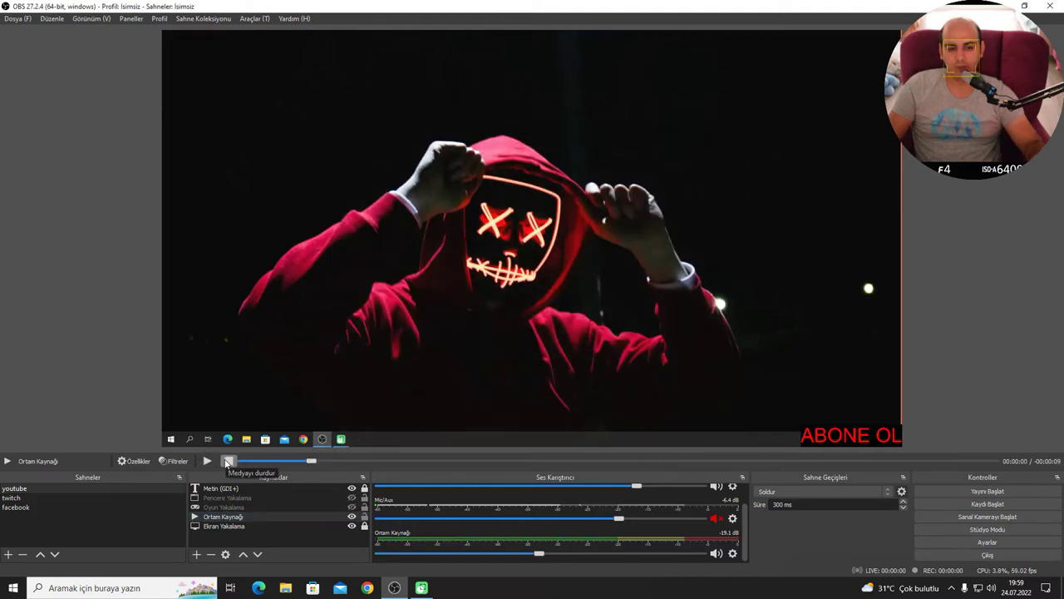
click(227, 461)
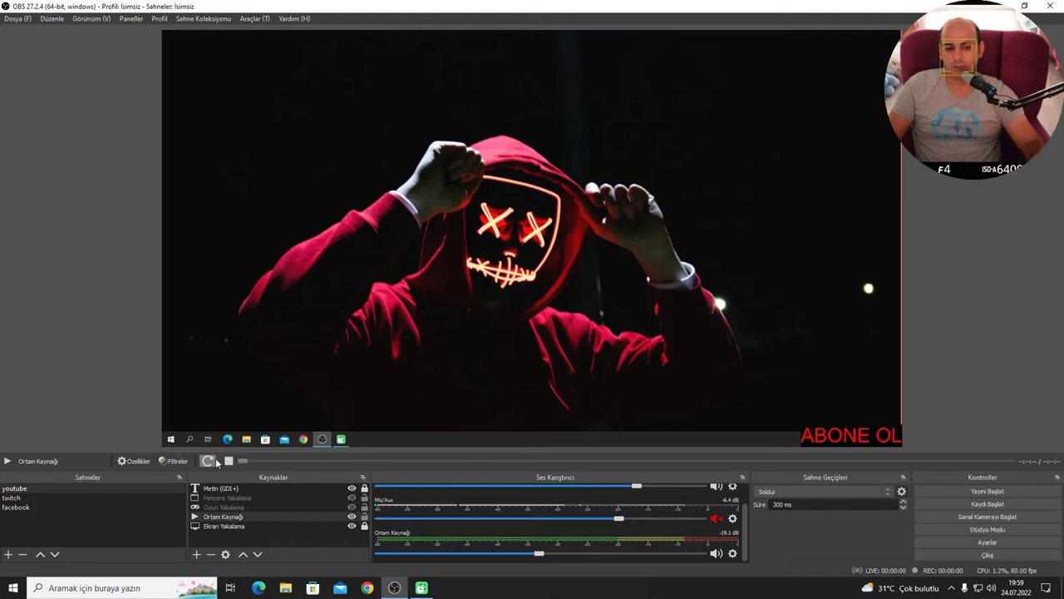
click(207, 462)
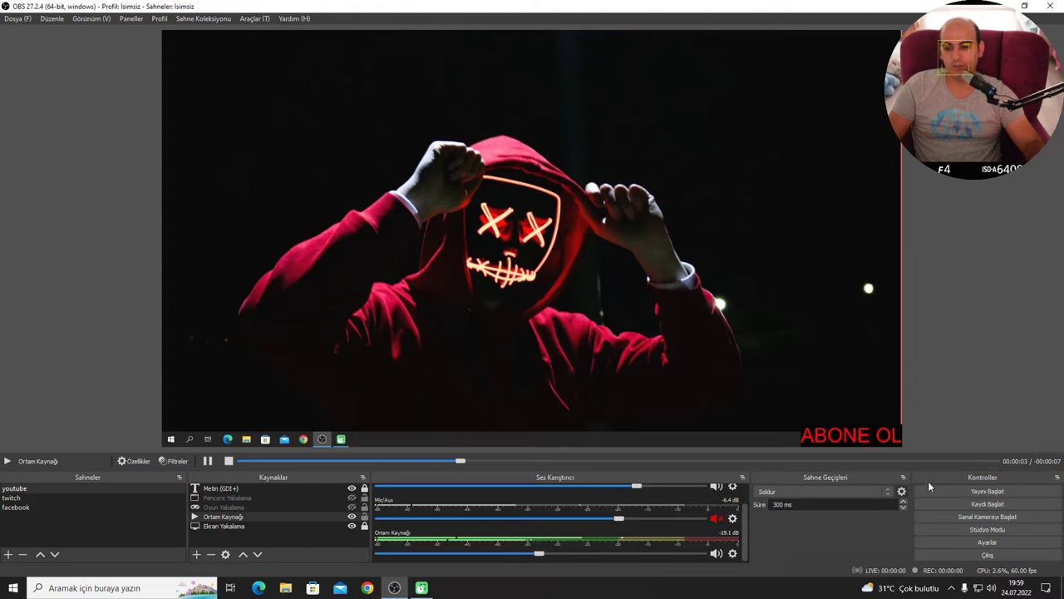
click(209, 464)
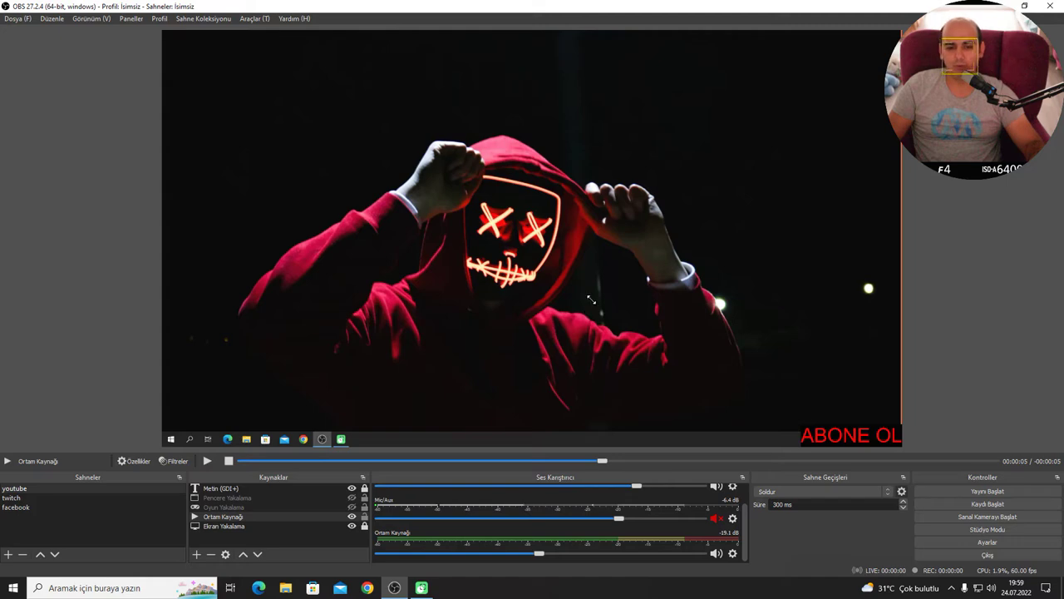
click(568, 320)
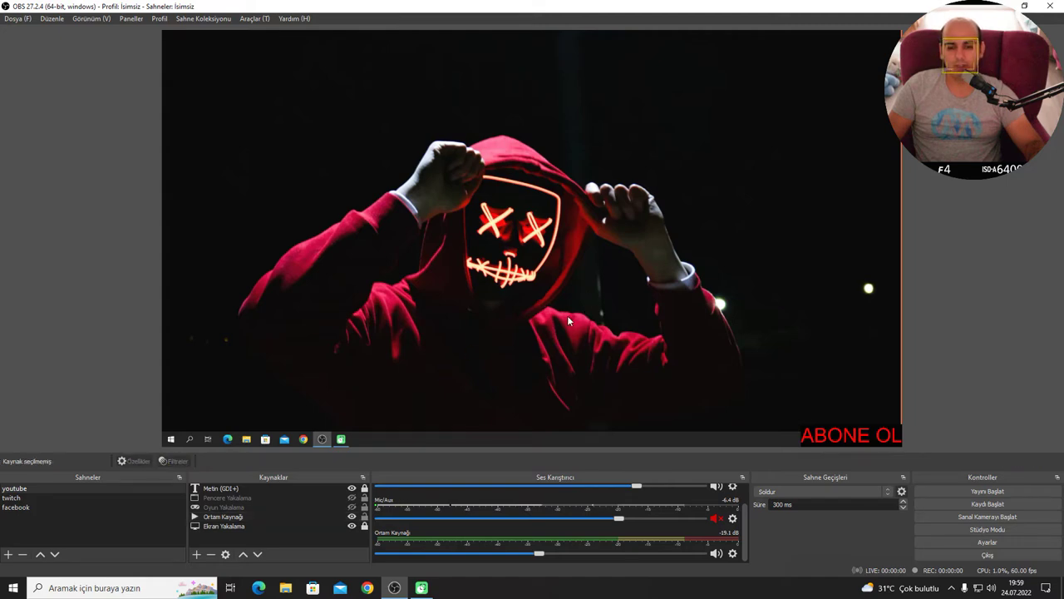
Reselect the media source's video file via Gözat and apply the settings
double_click(222, 517)
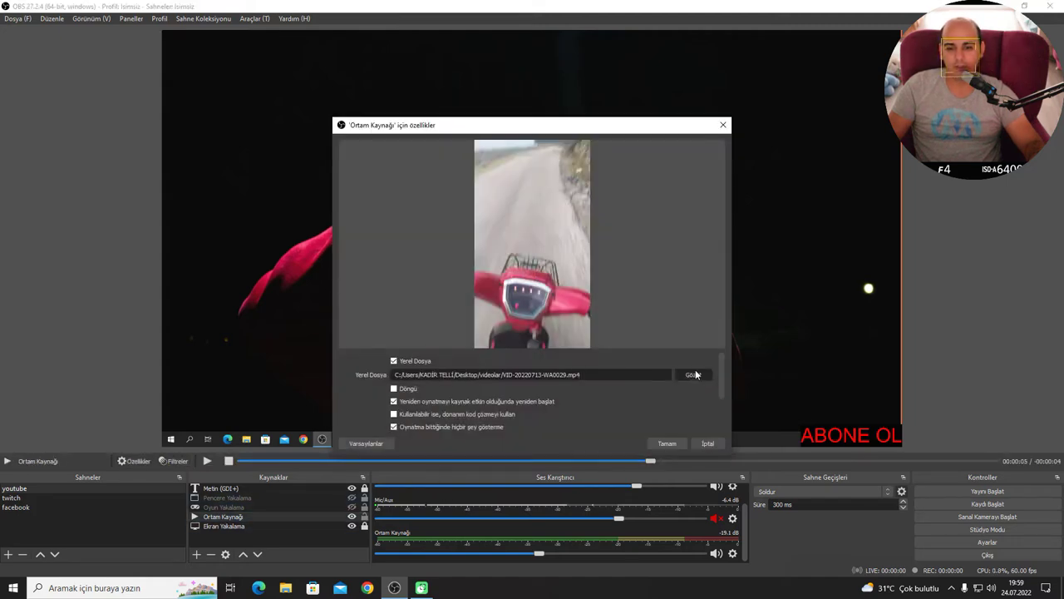
click(693, 374)
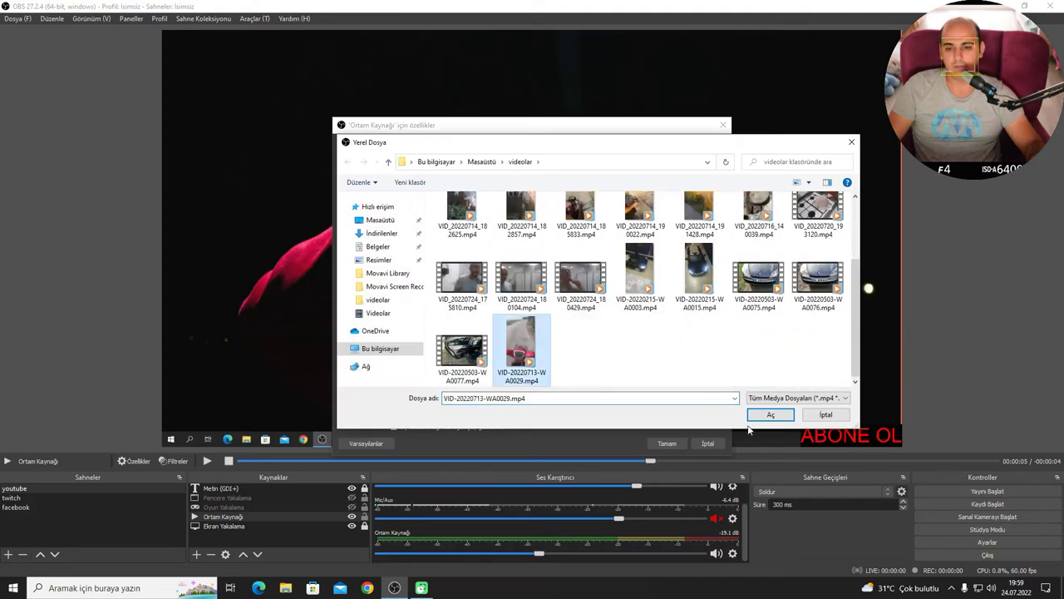
click(752, 416)
click(665, 442)
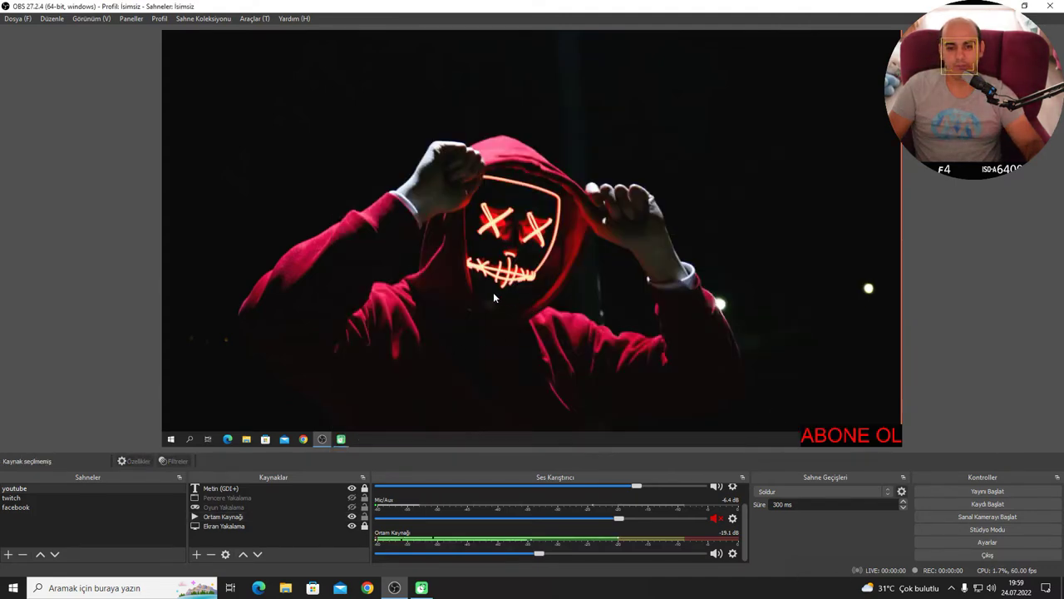
Review the media source settings once more, then hide Ortam Kaynağı from the scene
click(221, 507)
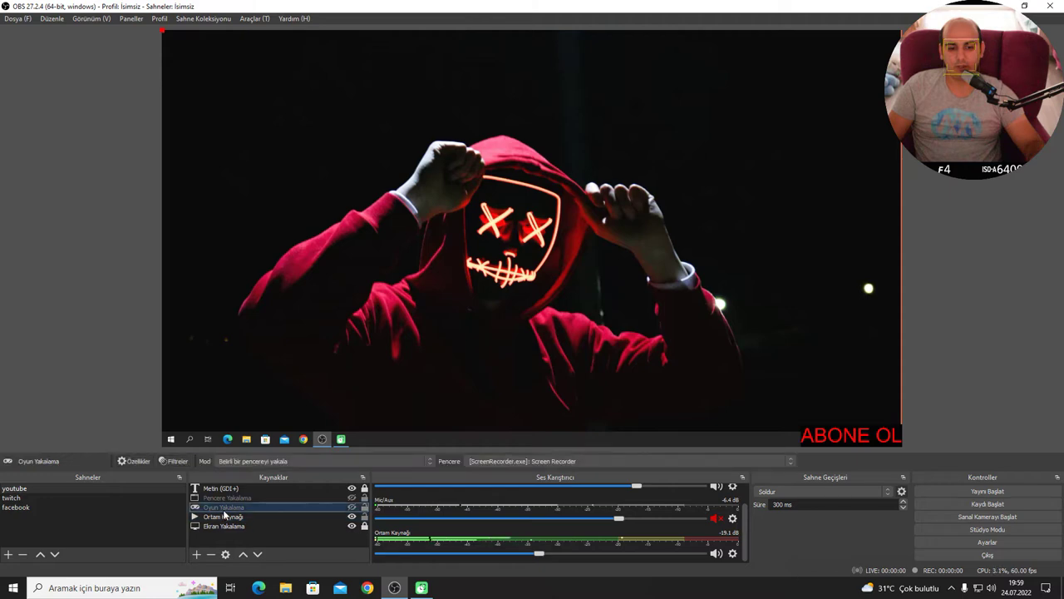
click(256, 511)
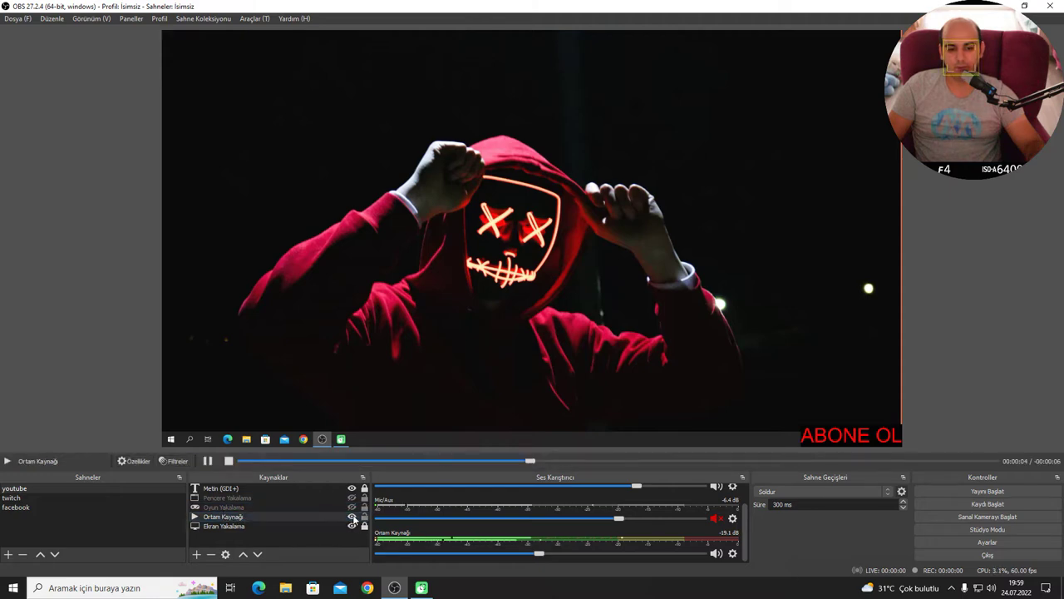
double_click(250, 516)
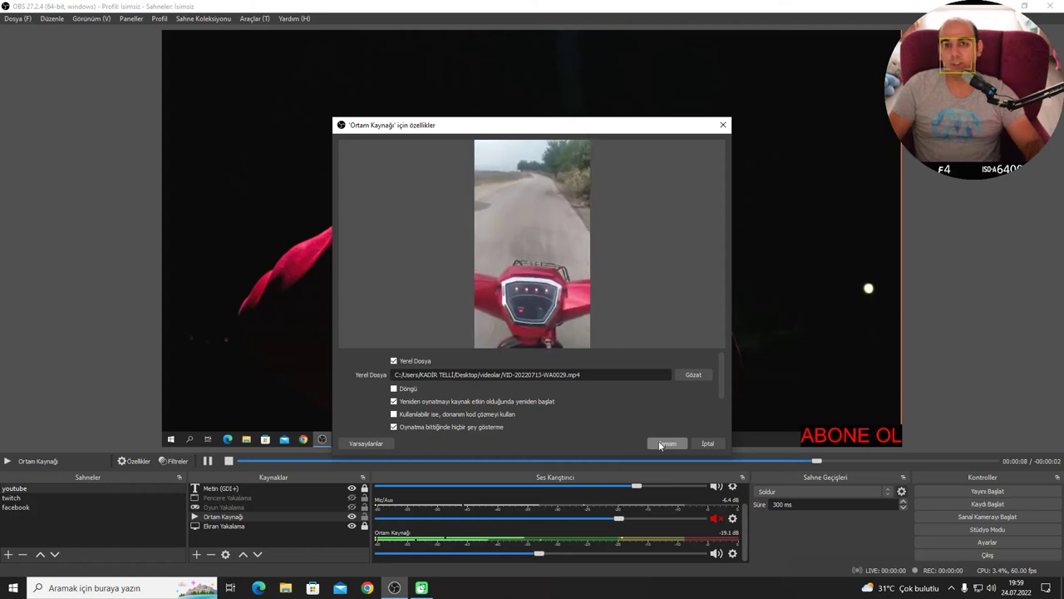
scroll(573, 415, down, 2)
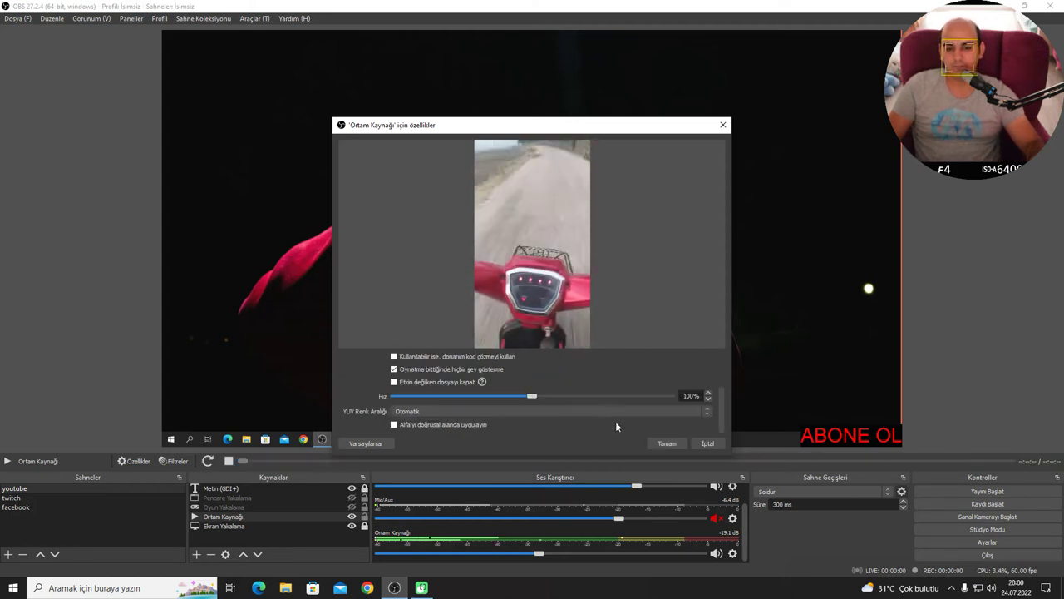
scroll(604, 366, up, 2)
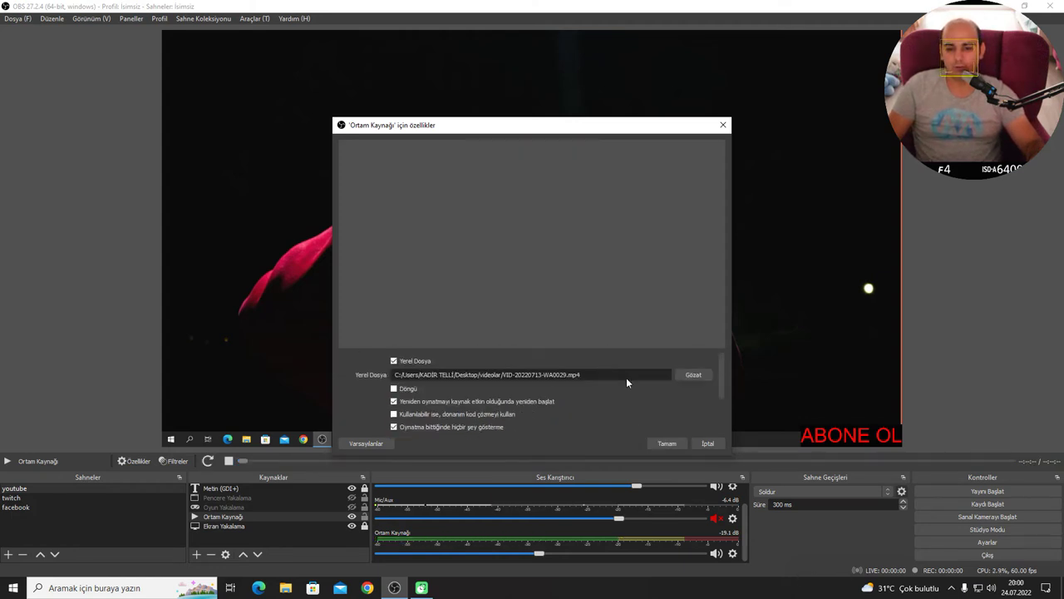
click(667, 443)
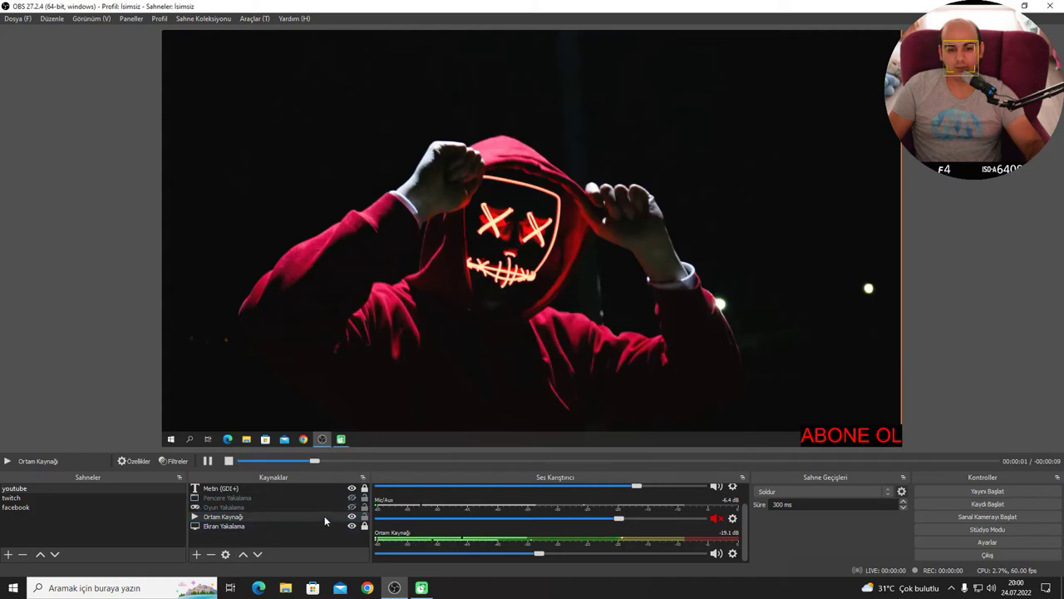
click(351, 522)
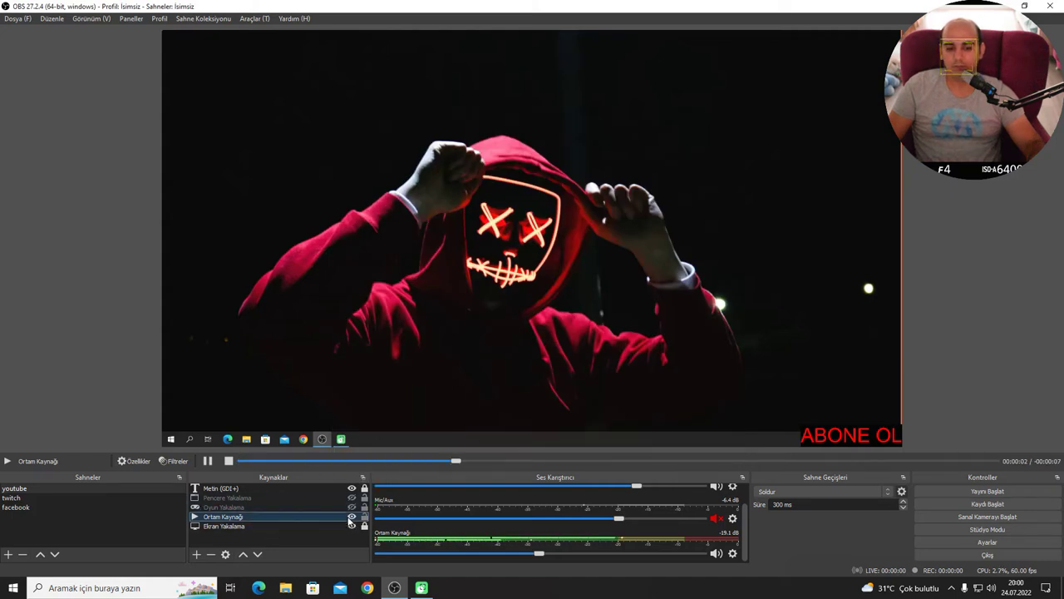
click(352, 517)
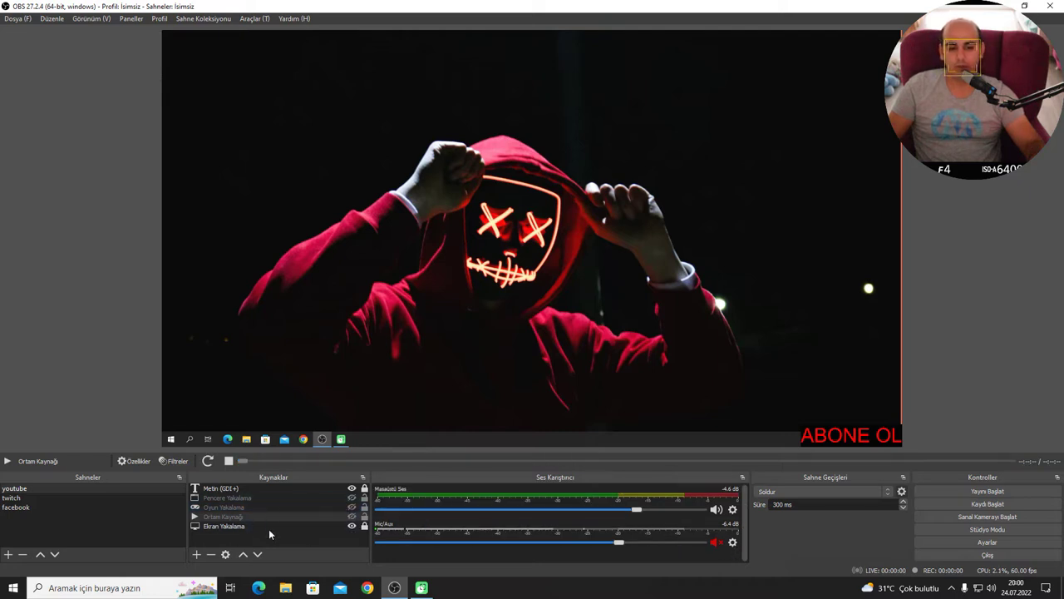
right_click(233, 530)
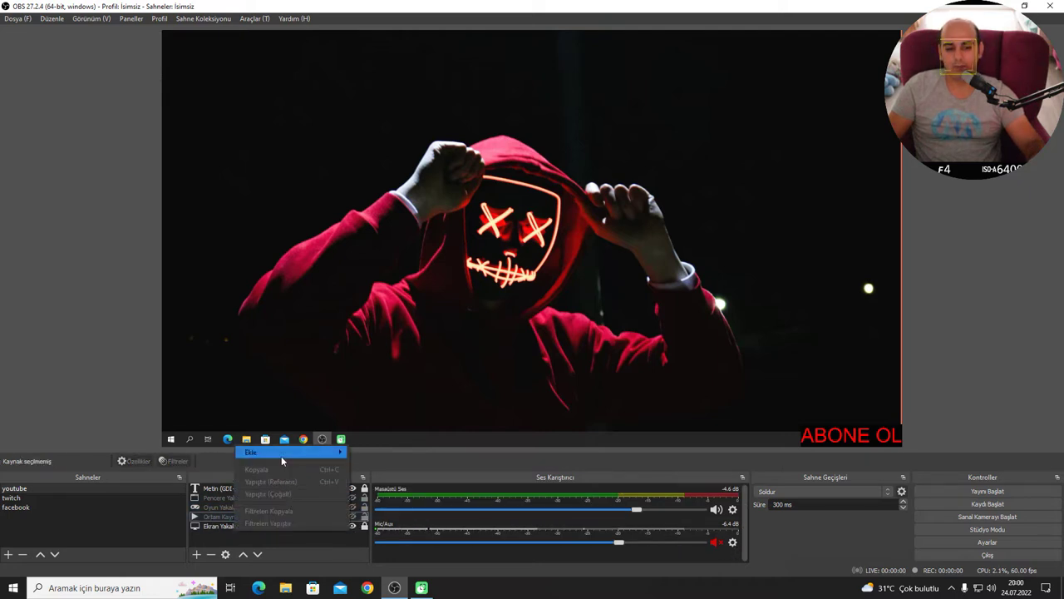
mouse_move(279, 453)
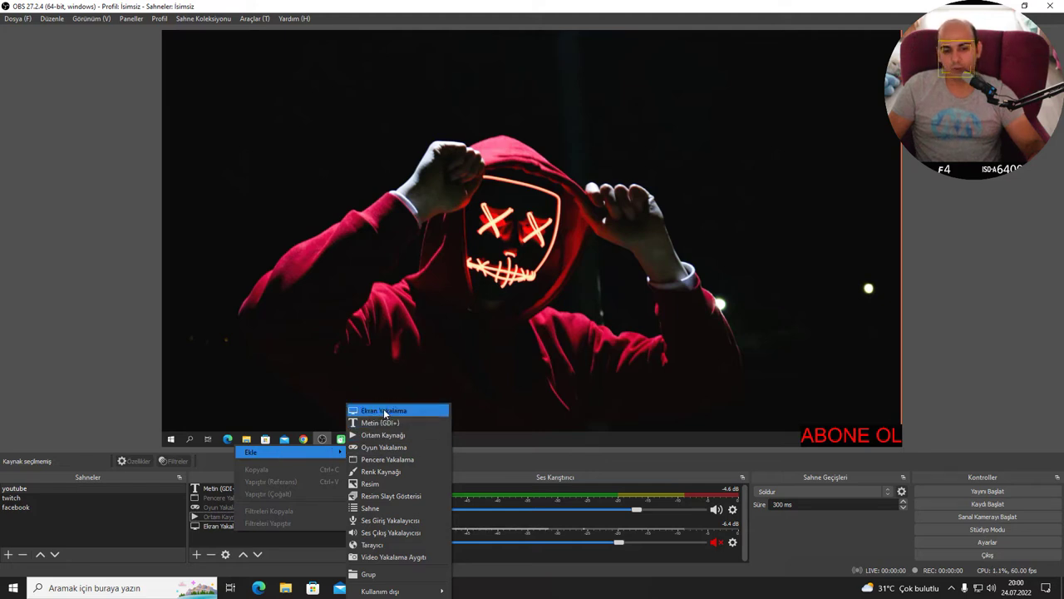
click(211, 539)
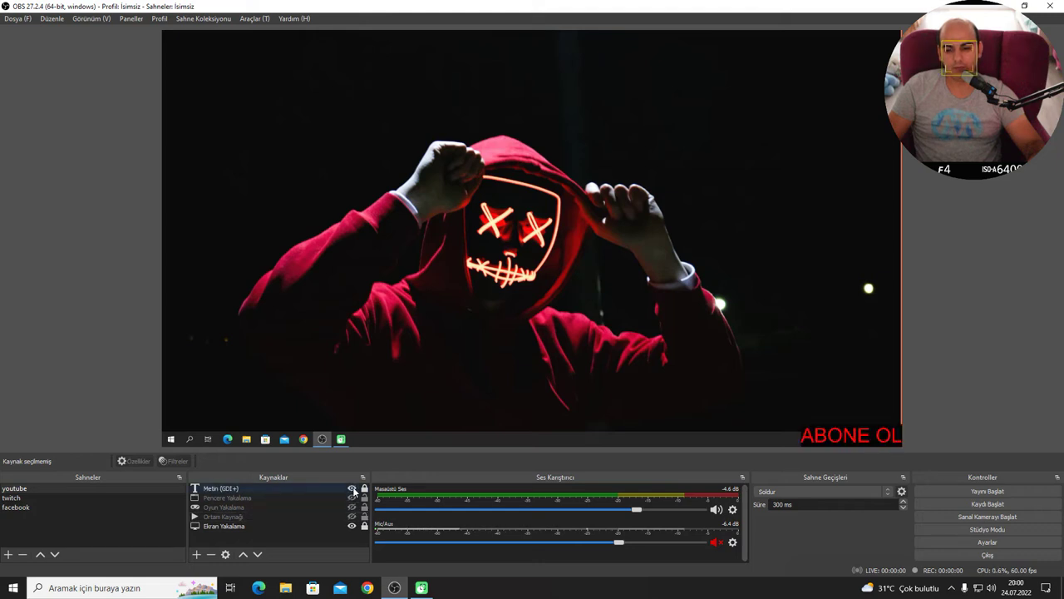
right_click(260, 533)
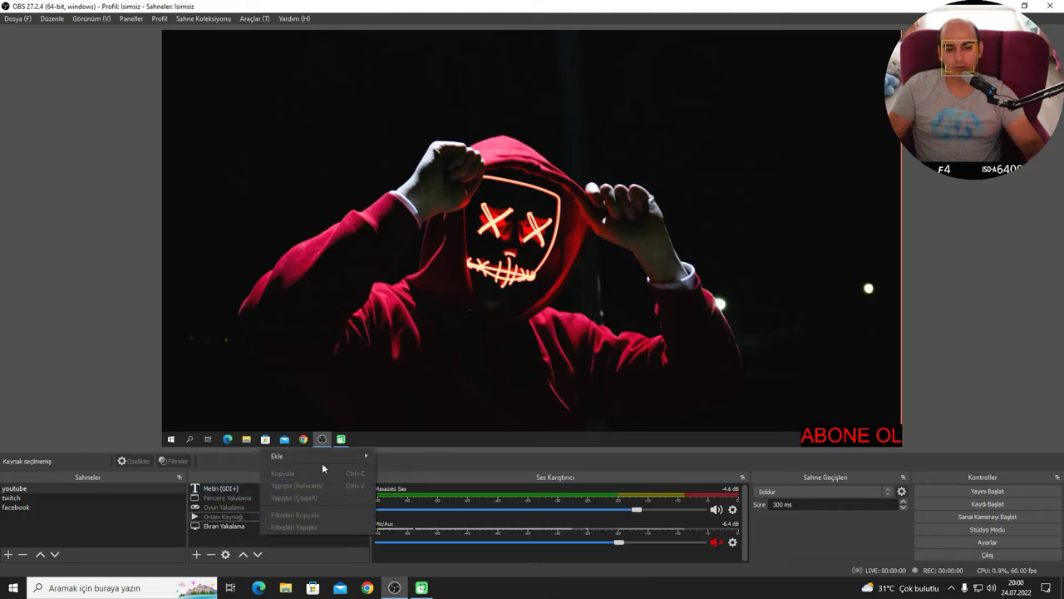
mouse_move(330, 460)
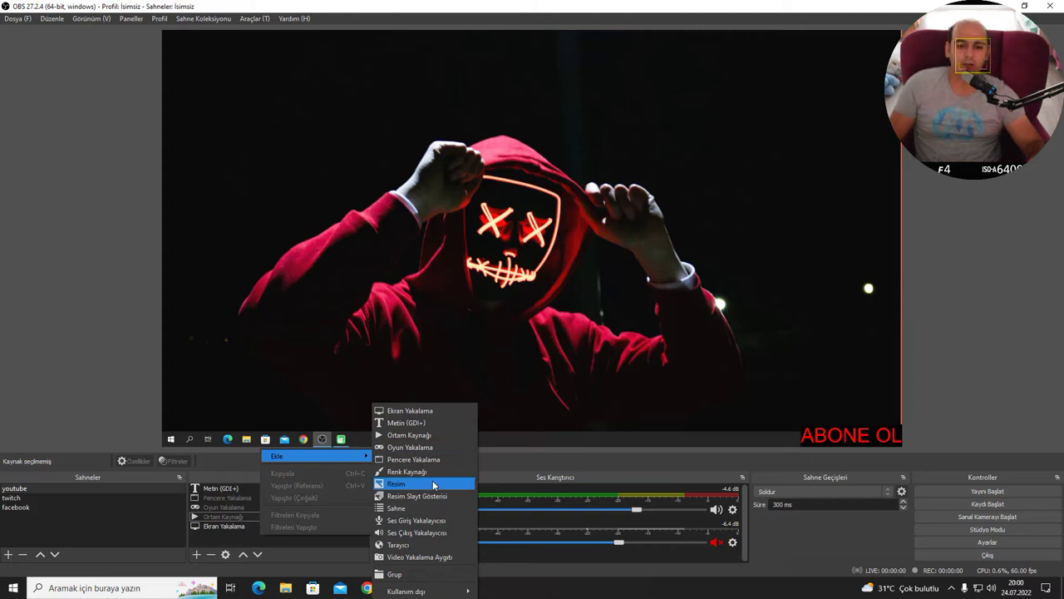
click(394, 470)
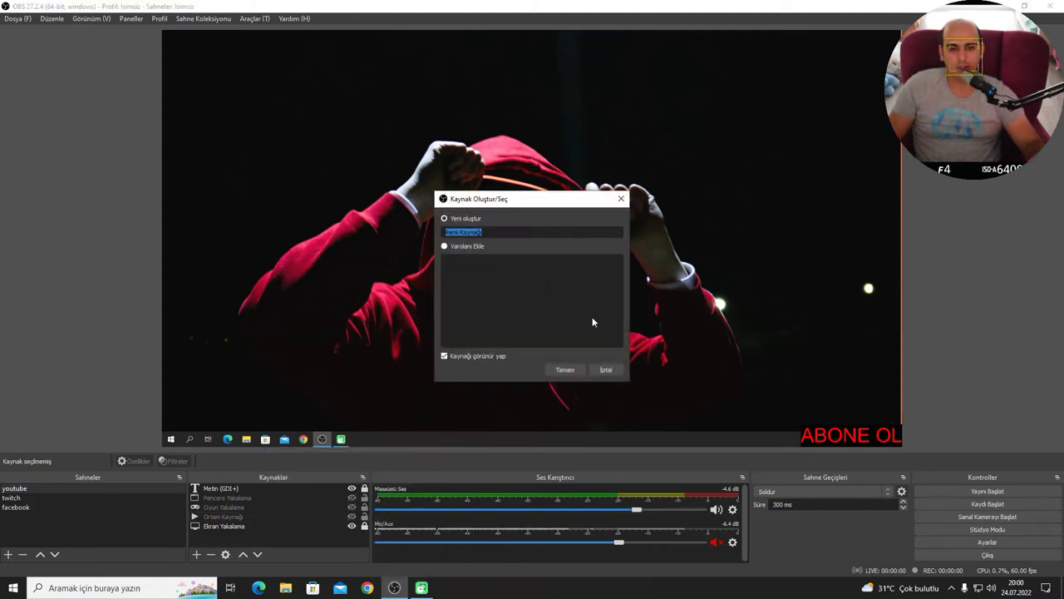
click(564, 369)
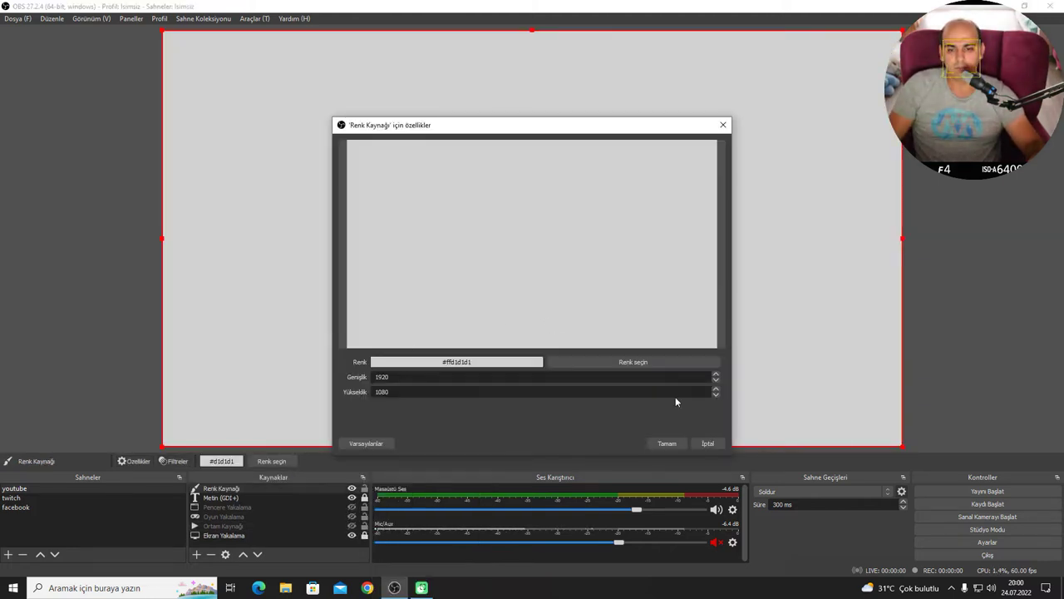
click(708, 443)
click(231, 537)
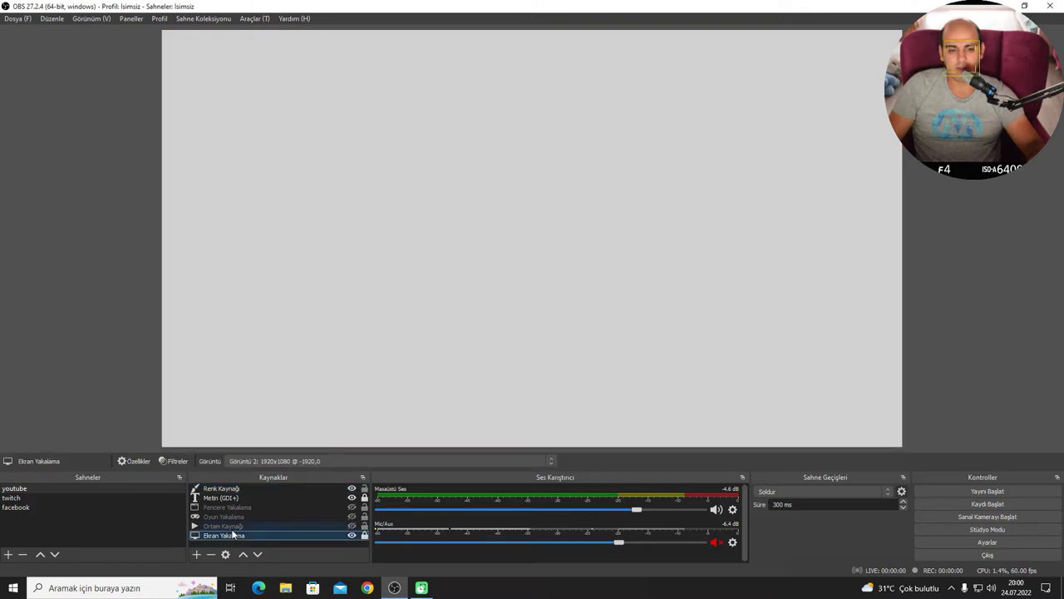
click(233, 490)
key(Delete)
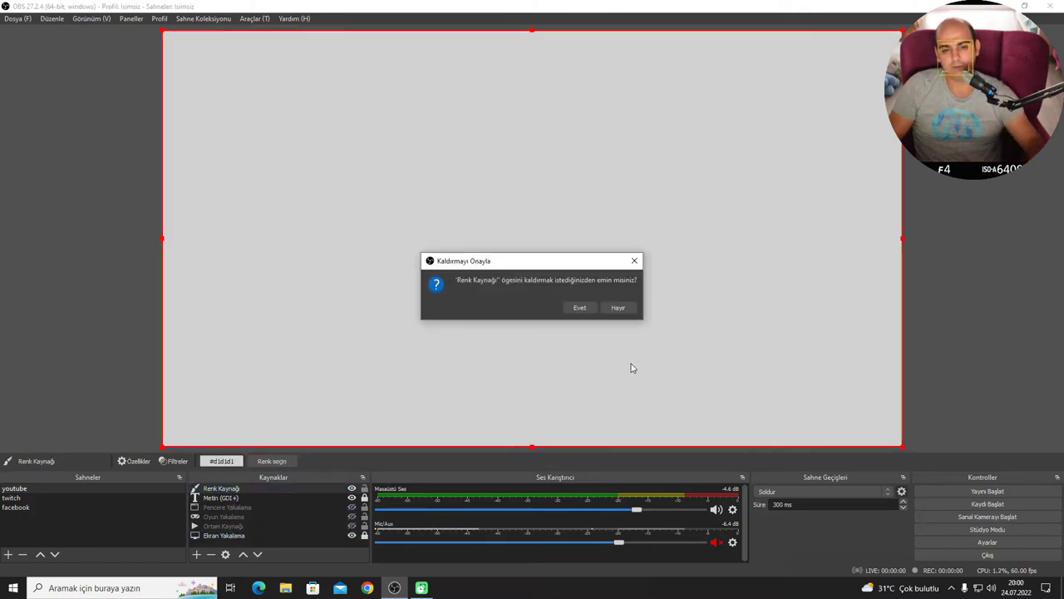
click(579, 307)
Add a Renk Kaynağı colour source, accepting the default name and settings
right_click(245, 544)
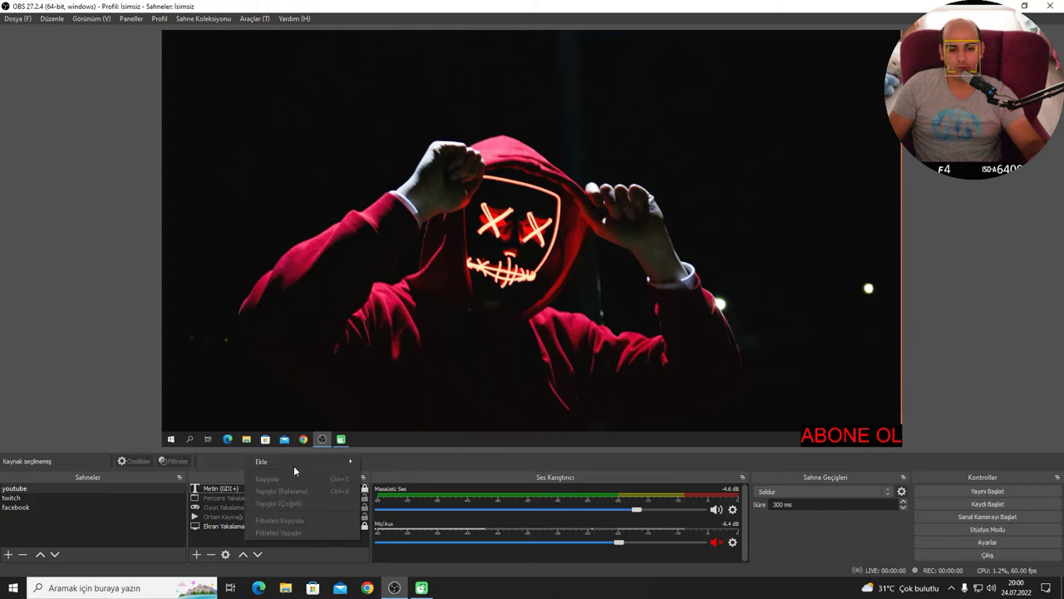
mouse_move(291, 463)
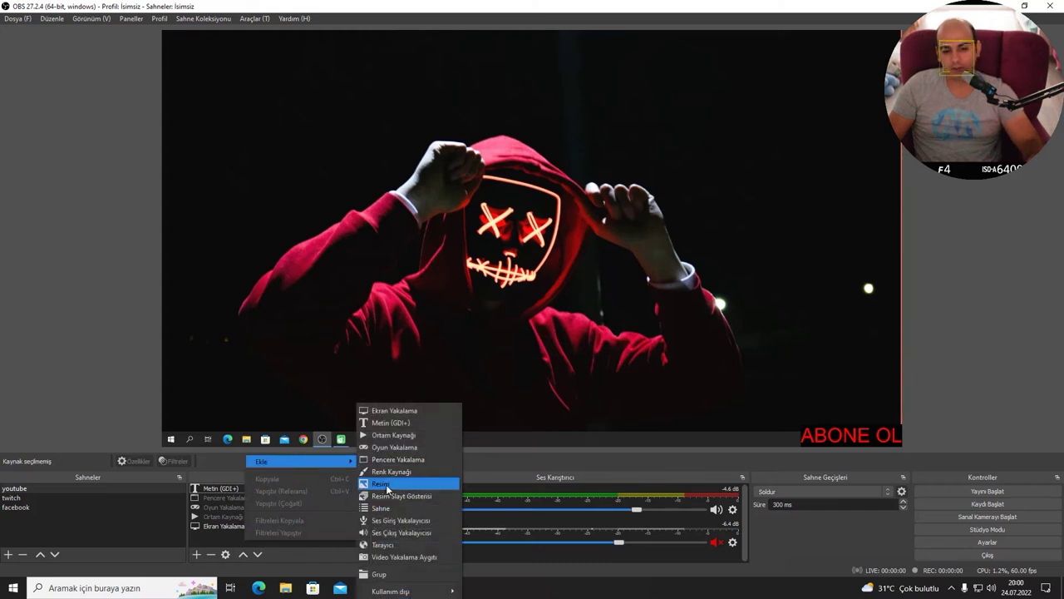
click(391, 471)
click(577, 372)
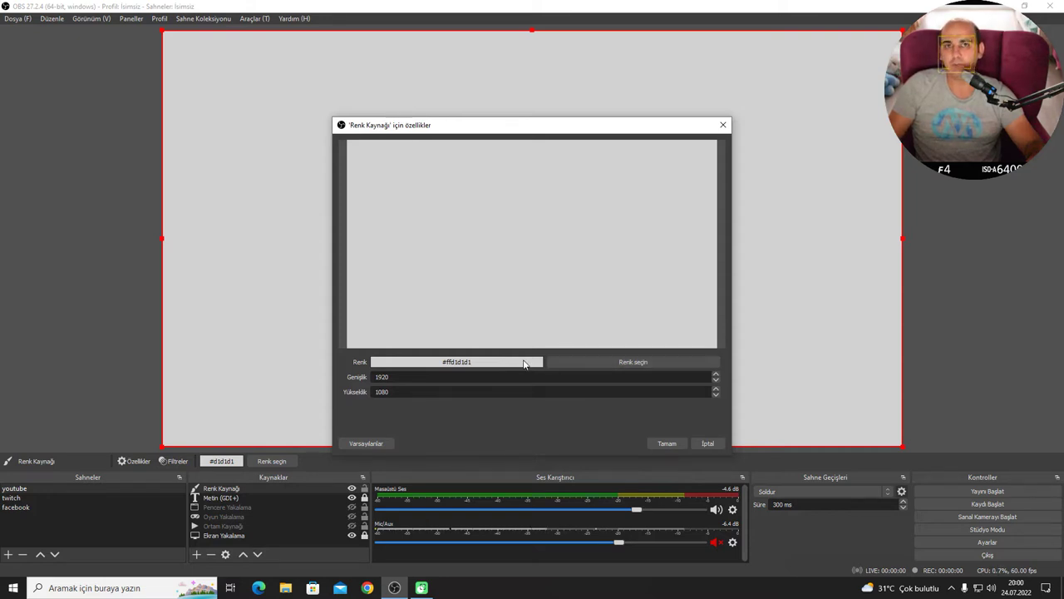
click(667, 443)
Shrink the grey colour box to a small rectangle in the bottom-left corner
drag(902, 446, 303, 69)
drag(240, 94, 237, 412)
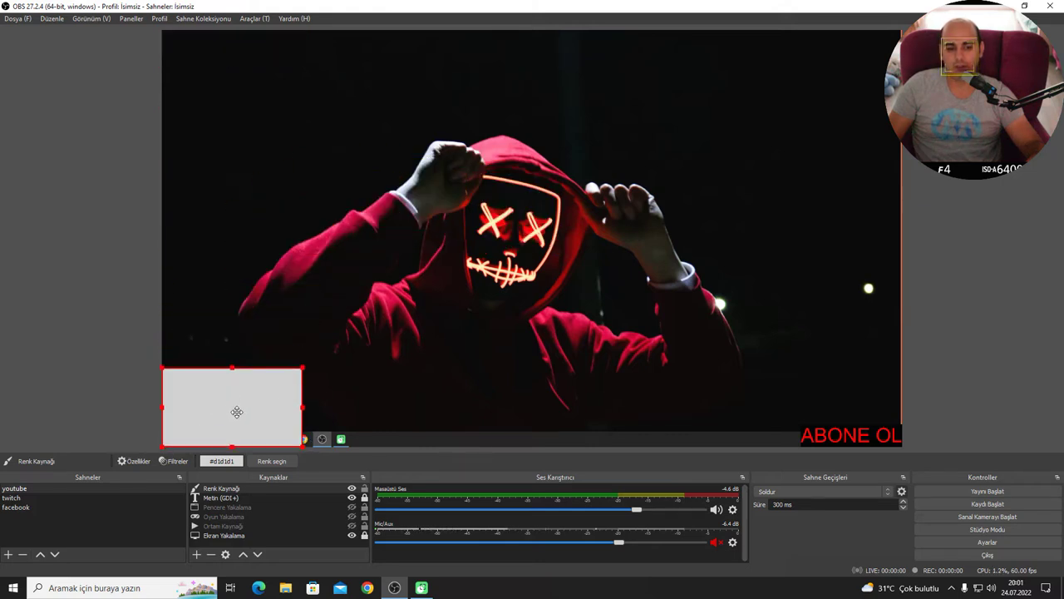
click(243, 329)
click(232, 408)
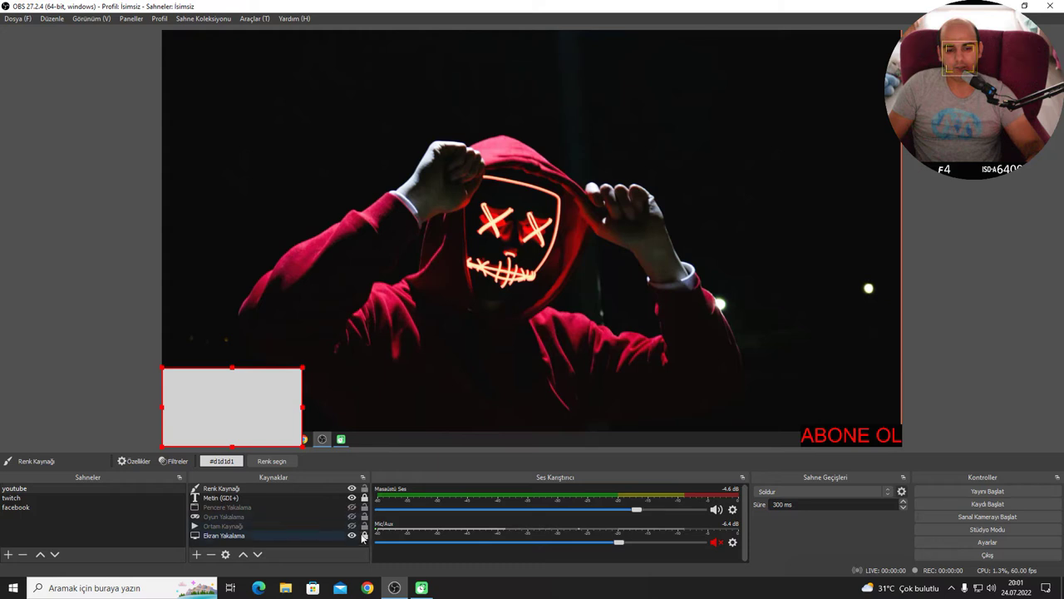
click(301, 541)
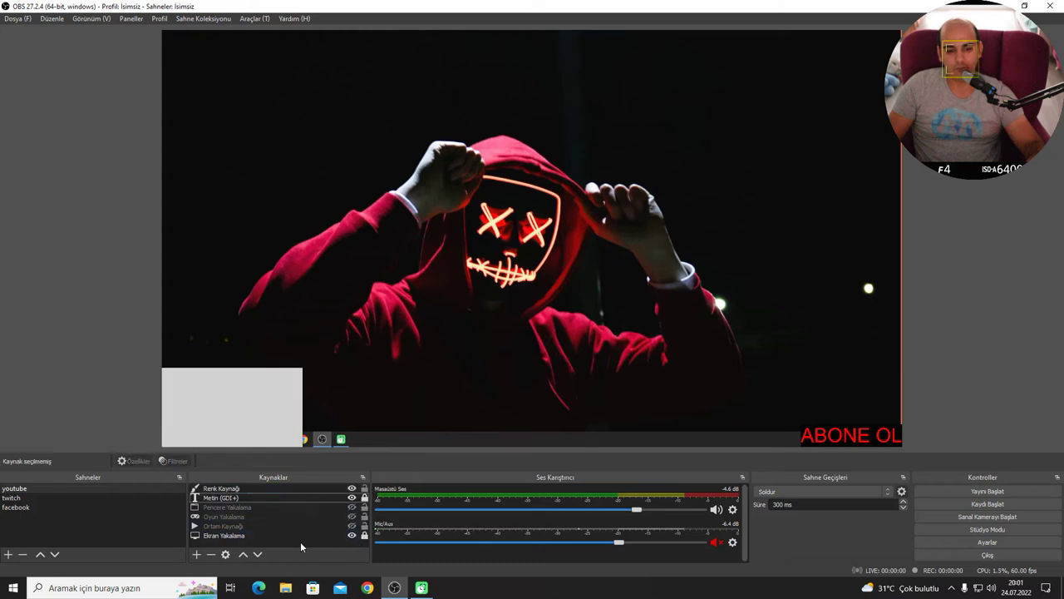
Add a Resim Slayt Gösterisi image slideshow source, keeping its default settings
right_click(237, 543)
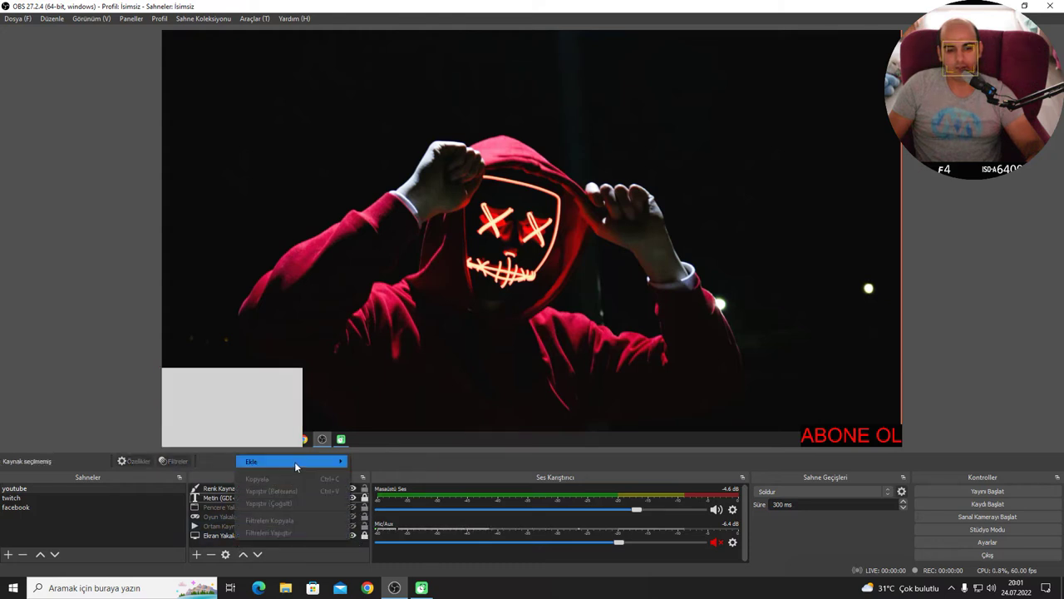
mouse_move(294, 461)
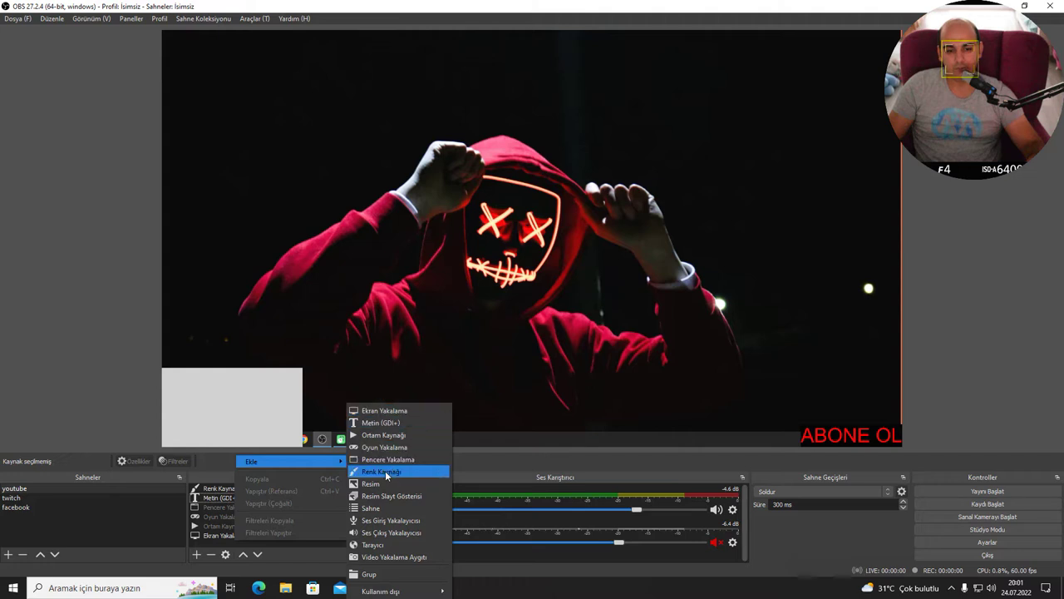
click(382, 496)
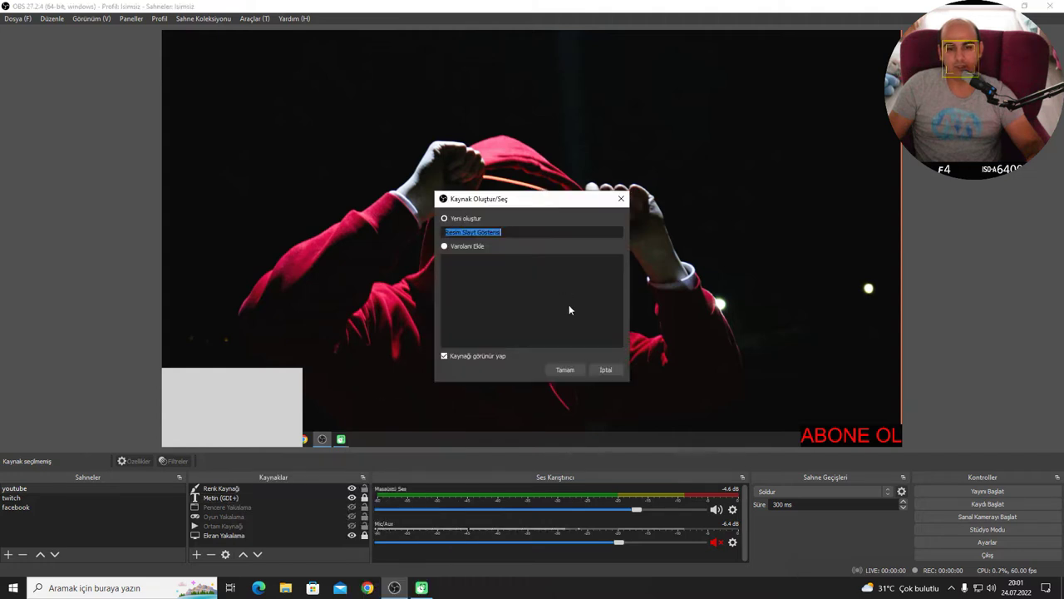
click(566, 371)
click(498, 359)
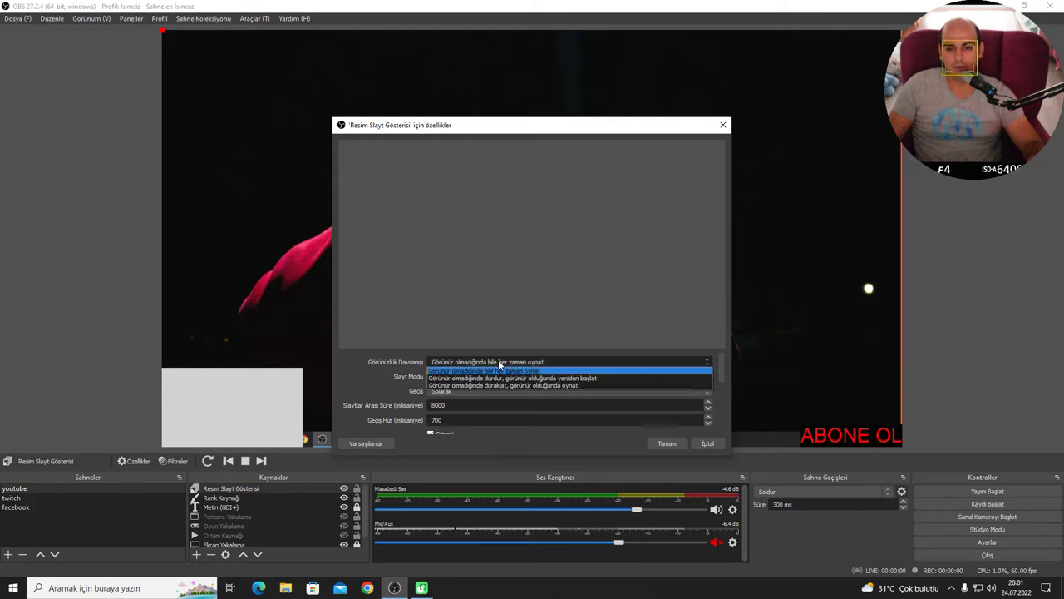
click(498, 359)
click(498, 359)
click(498, 359)
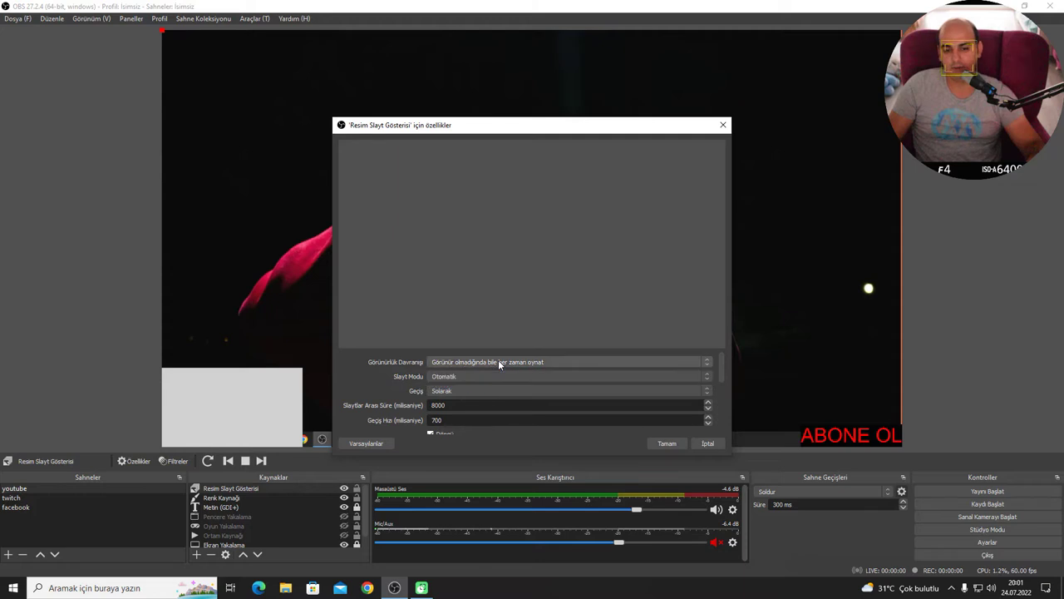
click(666, 443)
Nudge the grey colour box along the bottom edge and hide it
click(227, 410)
mouse_move(226, 410)
mouse_down()
mouse_move(258, 323)
mouse_move(233, 411)
mouse_up()
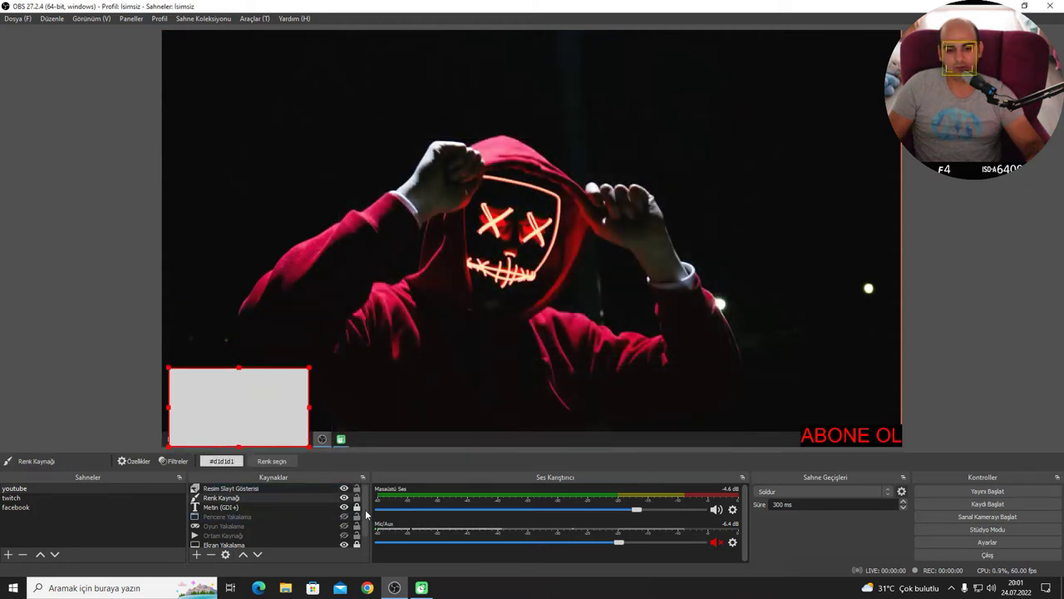
scroll(365, 509, down, 1)
scroll(363, 496, up, 1)
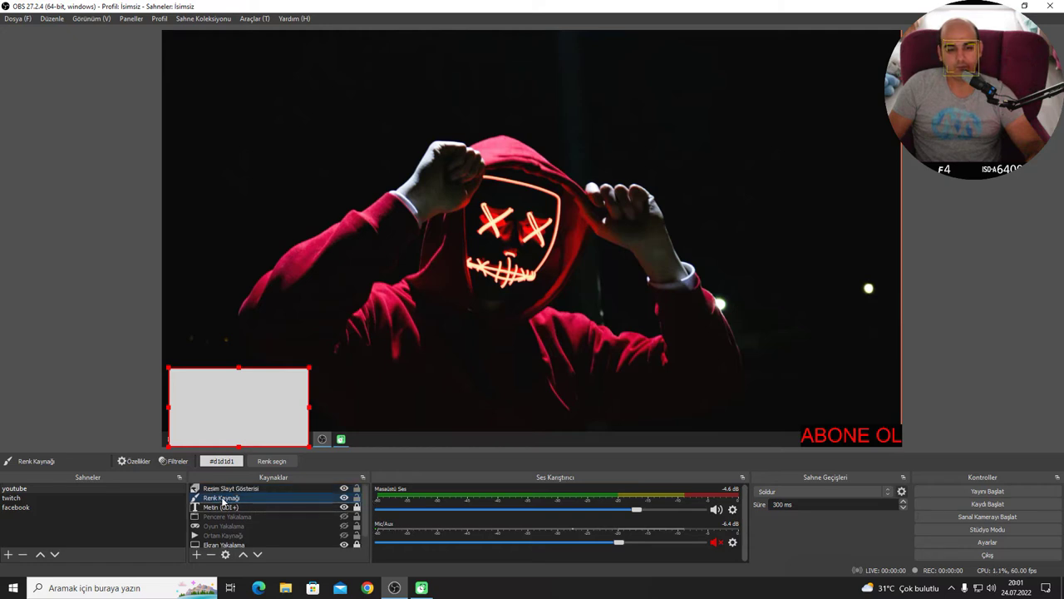
click(344, 497)
Reopen the slideshow settings, reviewing visibility and slide mode options unchanged
click(248, 488)
double_click(248, 488)
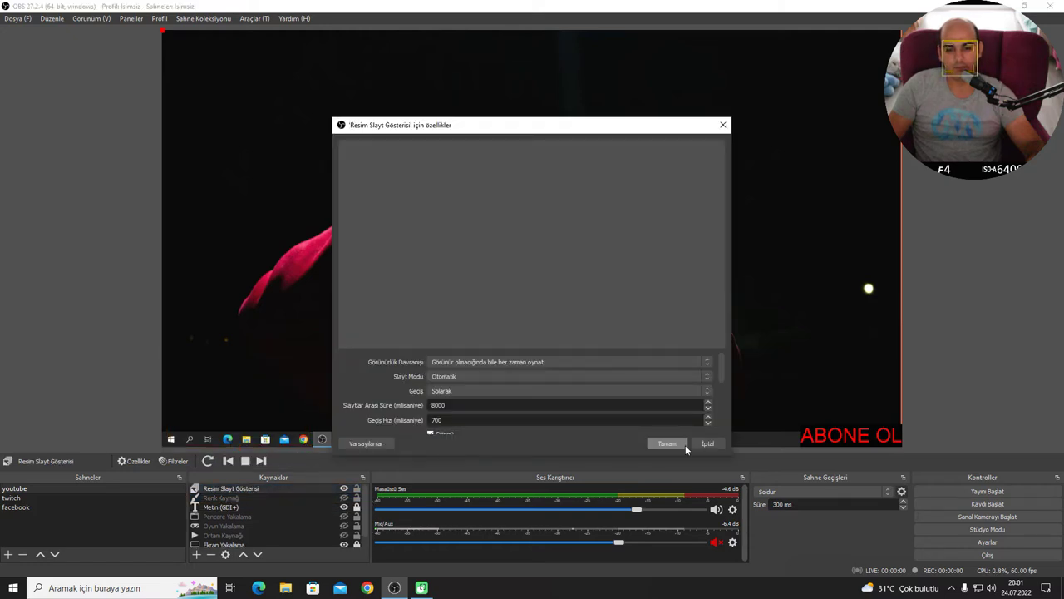
click(685, 445)
click(254, 408)
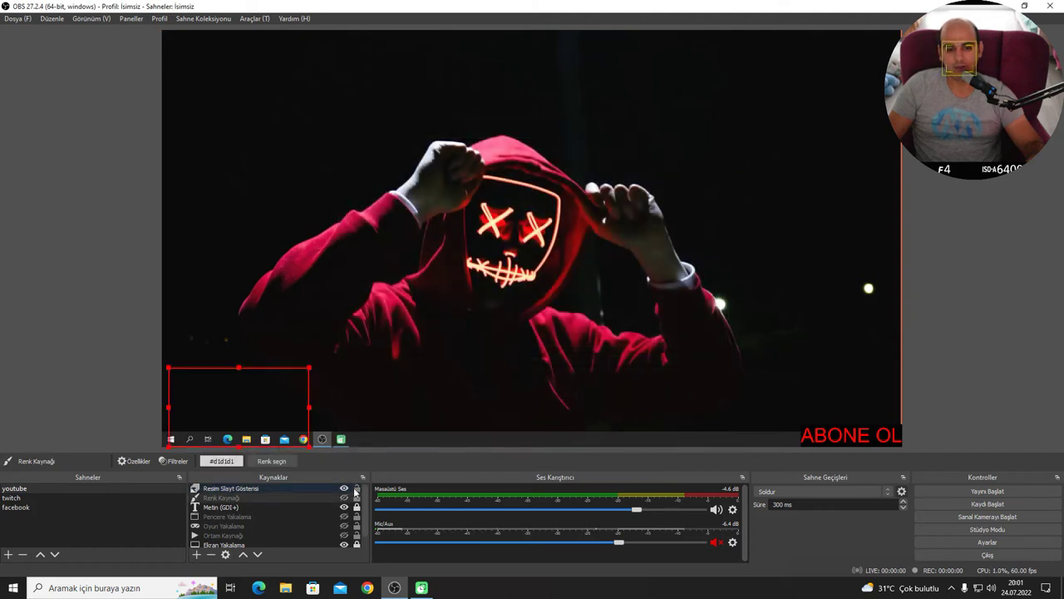
double_click(228, 487)
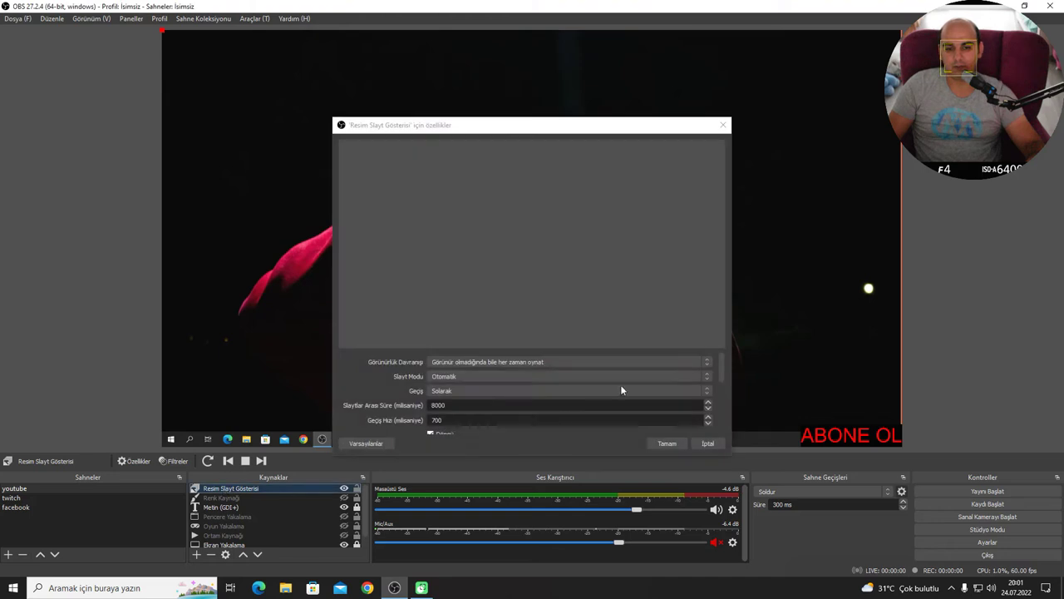
click(530, 361)
click(530, 362)
click(440, 376)
click(432, 419)
Under Resim Dosyaları, choose to add individual image files to the slideshow
click(472, 365)
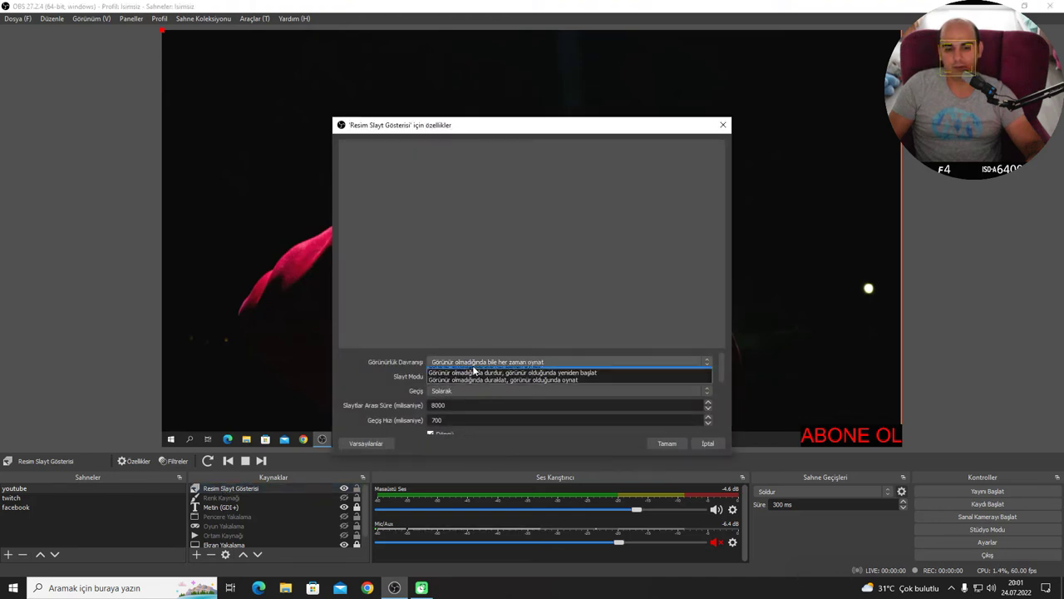
click(462, 408)
scroll(487, 398, down, 3)
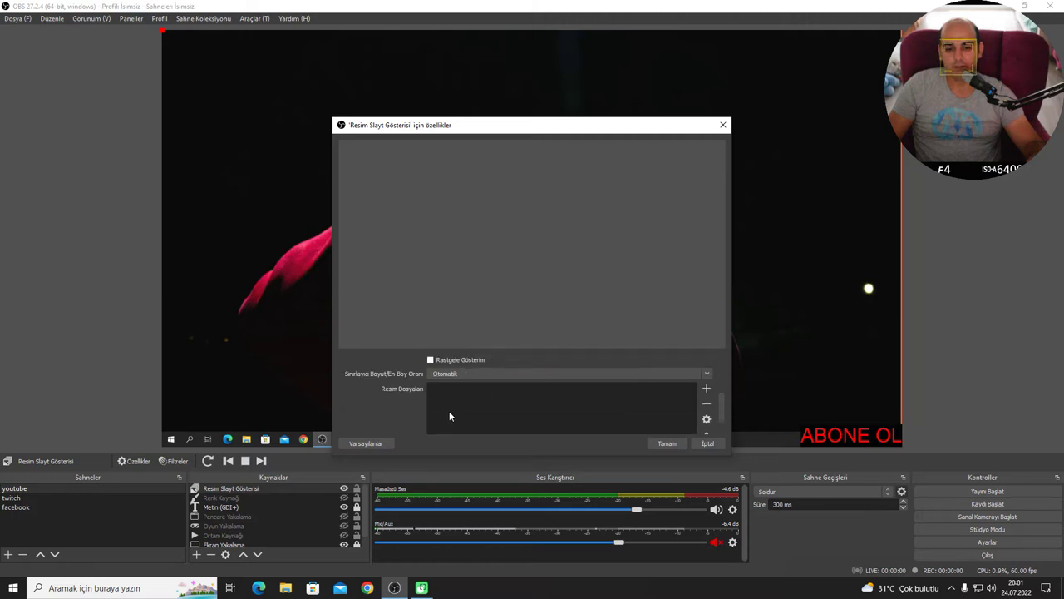
scroll(490, 399, down, 1)
scroll(540, 404, up, 1)
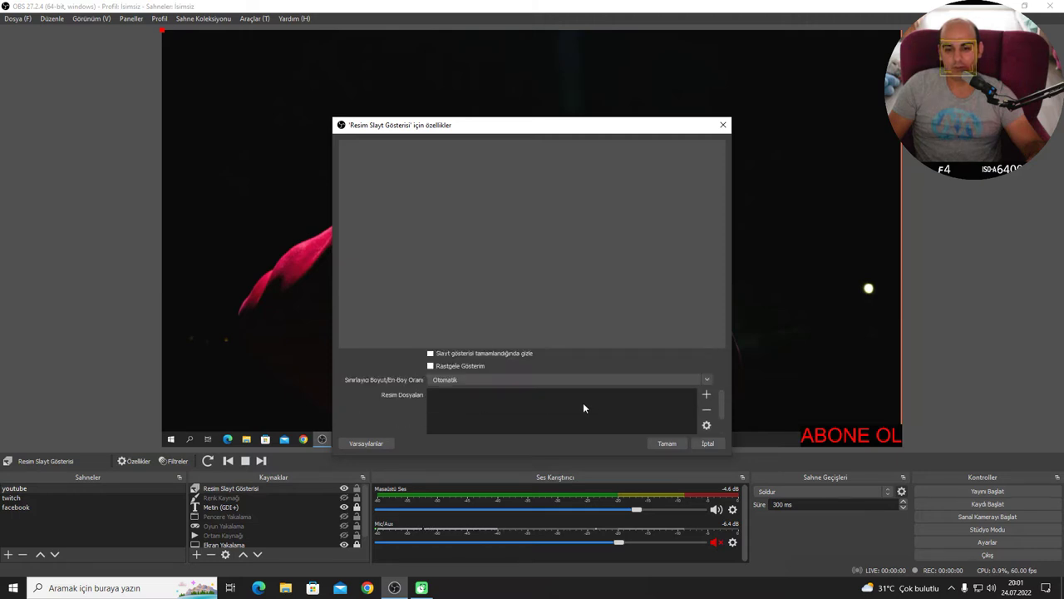
click(707, 394)
click(740, 401)
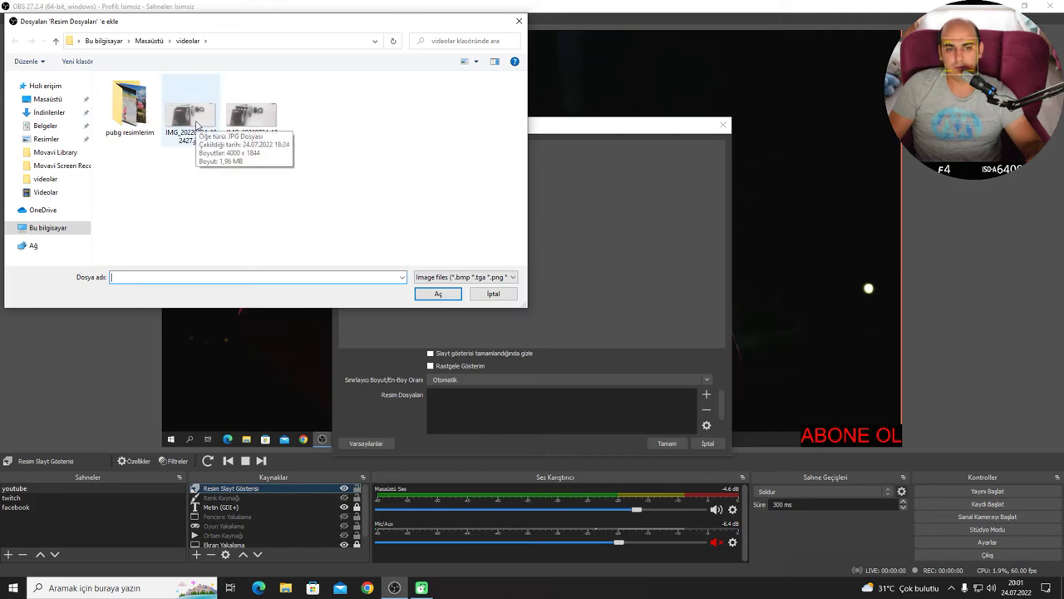
Add IMG-20210921-WA0012.jpg from pubg resimlerim to the slideshow, shrunk into the top-left corner
click(196, 125)
double_click(126, 111)
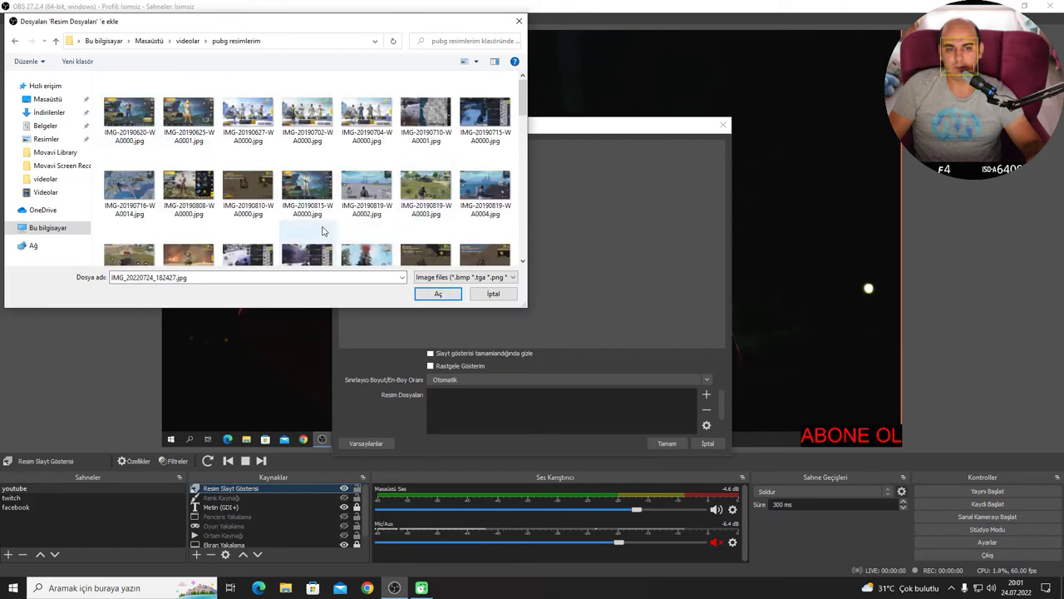
scroll(332, 233, down, 5)
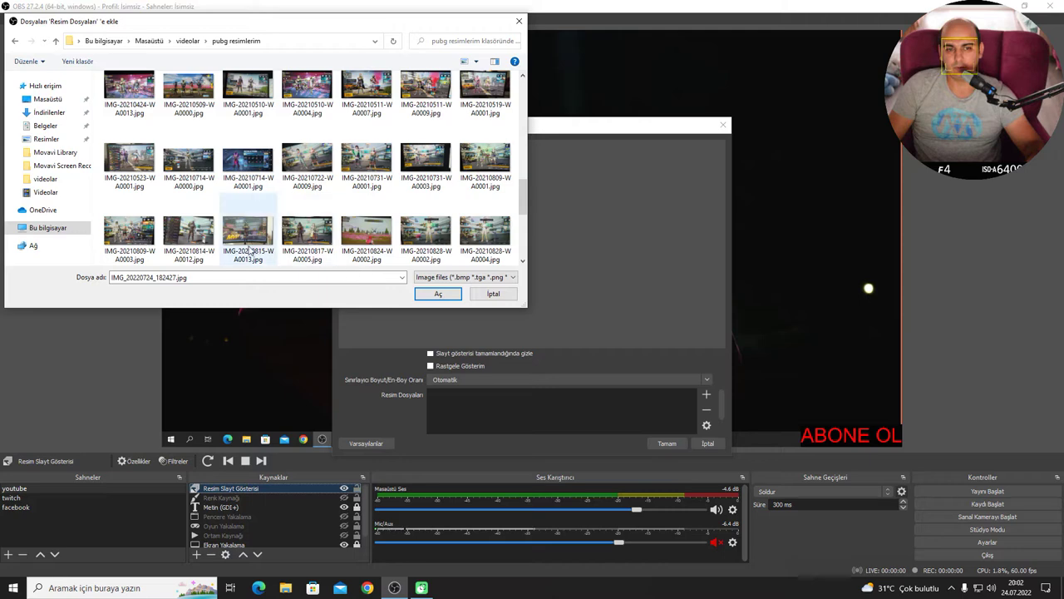
scroll(250, 246, down, 3)
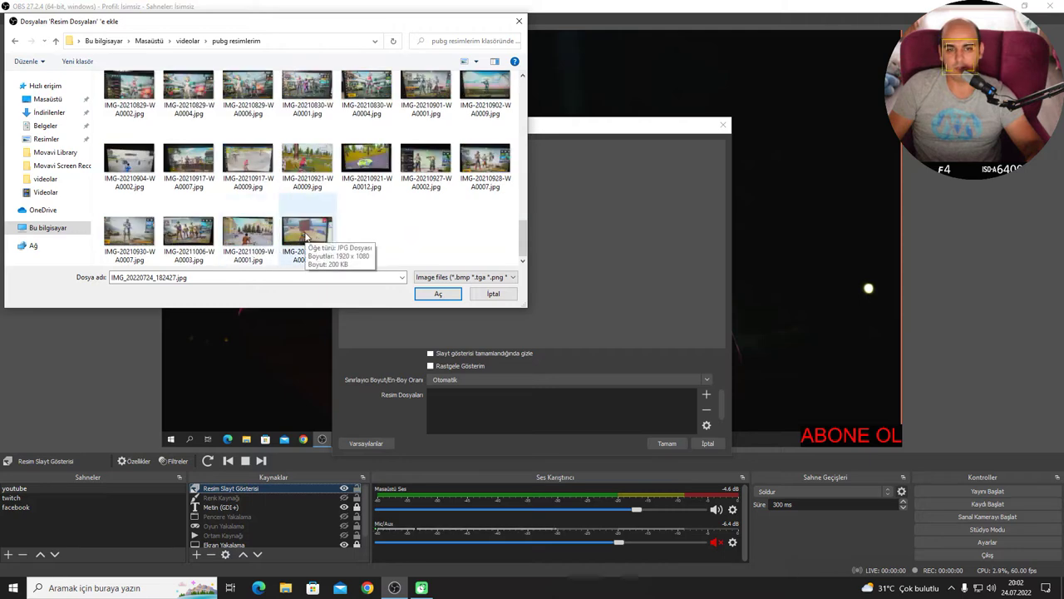
click(365, 162)
click(438, 293)
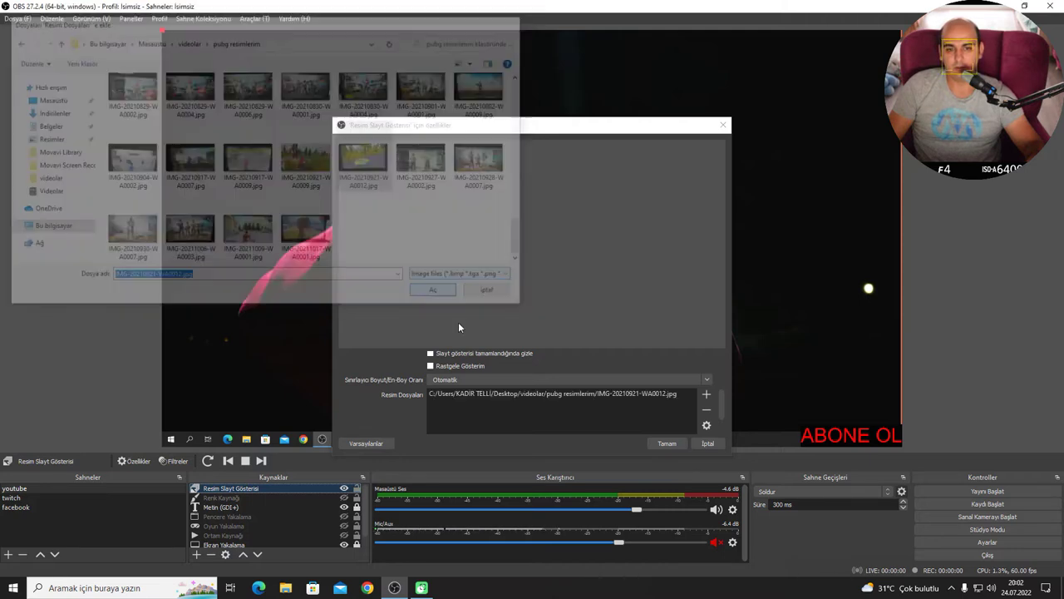
click(667, 444)
drag(778, 377, 884, 429)
drag(855, 169, 290, 113)
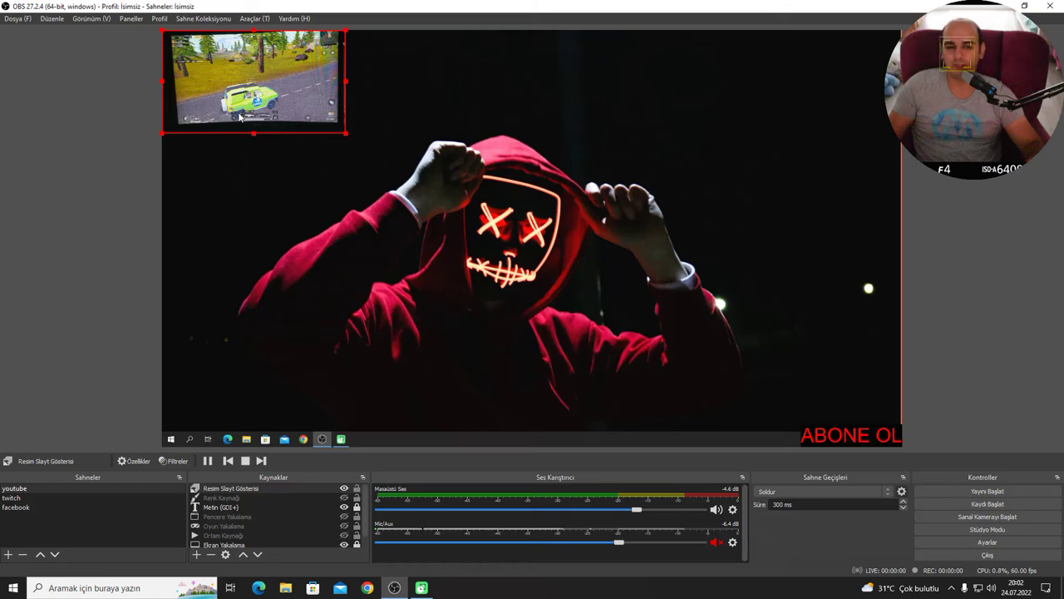
Toggle the visibility of the grey colour box and the slideshow picture
click(343, 280)
click(290, 129)
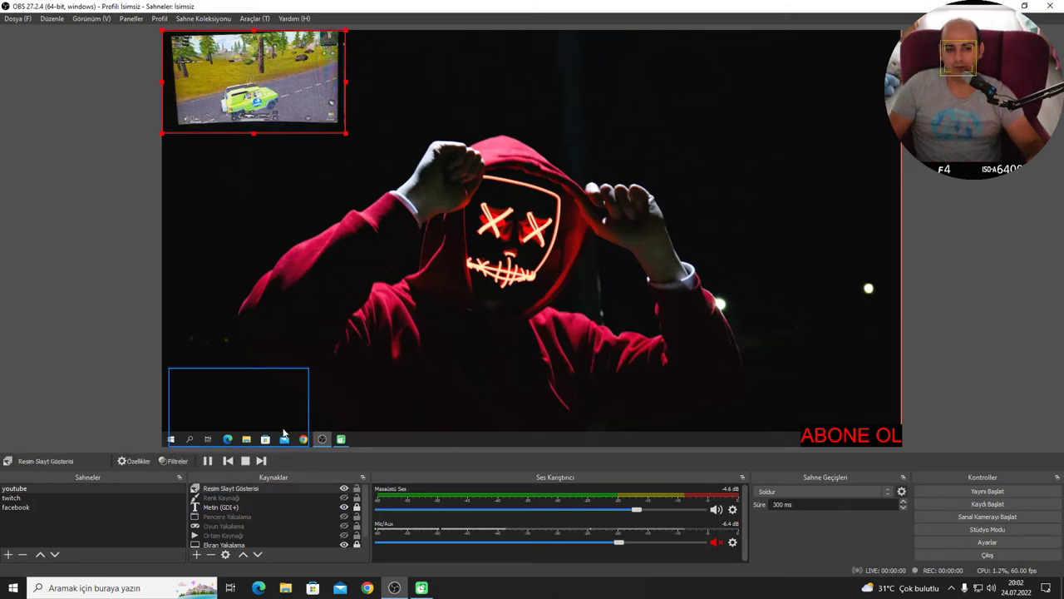
click(343, 497)
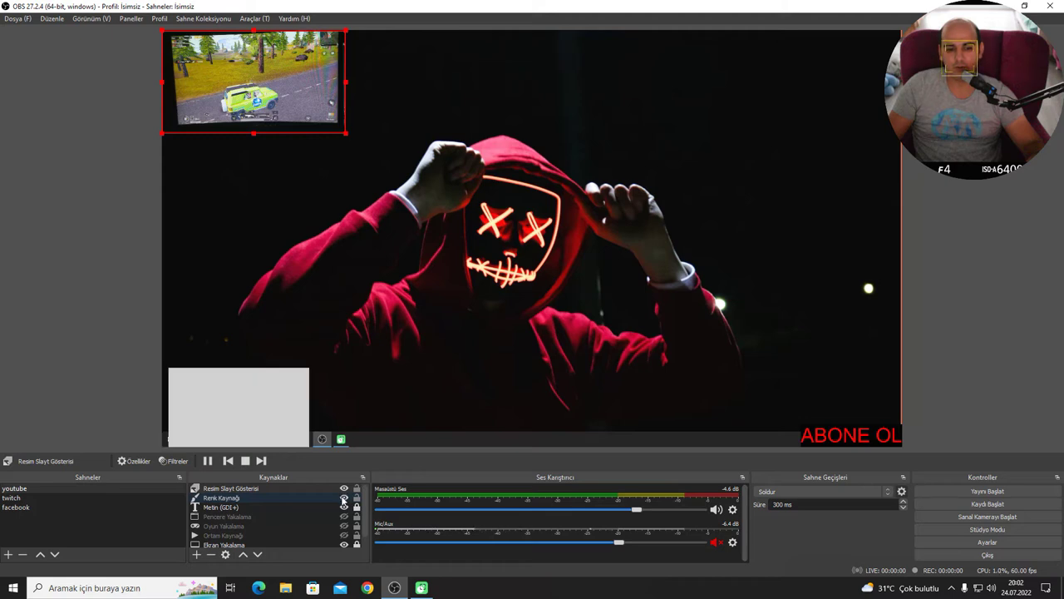
click(343, 498)
click(343, 488)
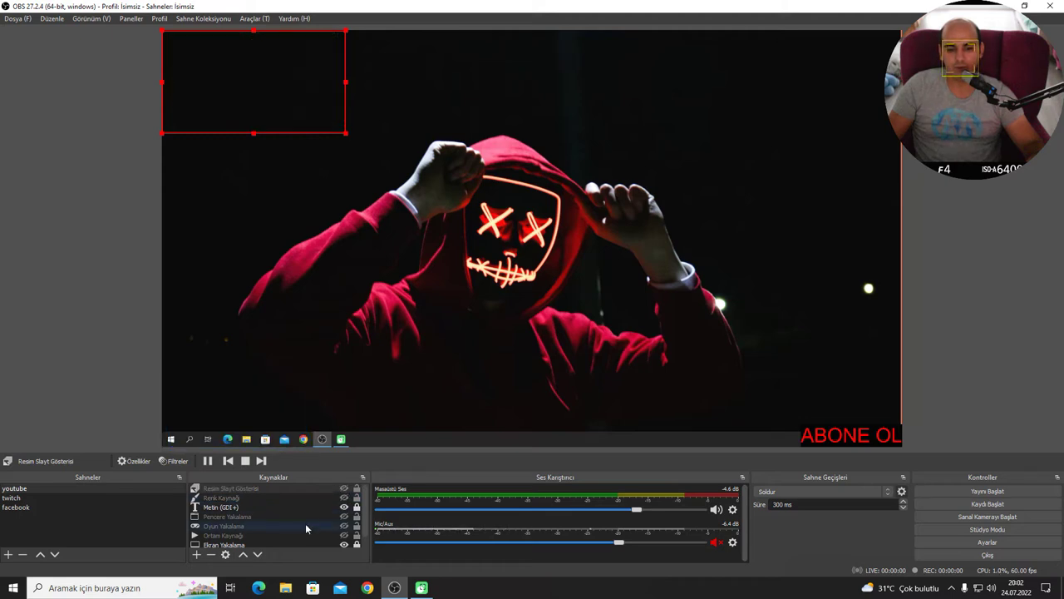
scroll(285, 523, down, 1)
scroll(281, 520, up, 1)
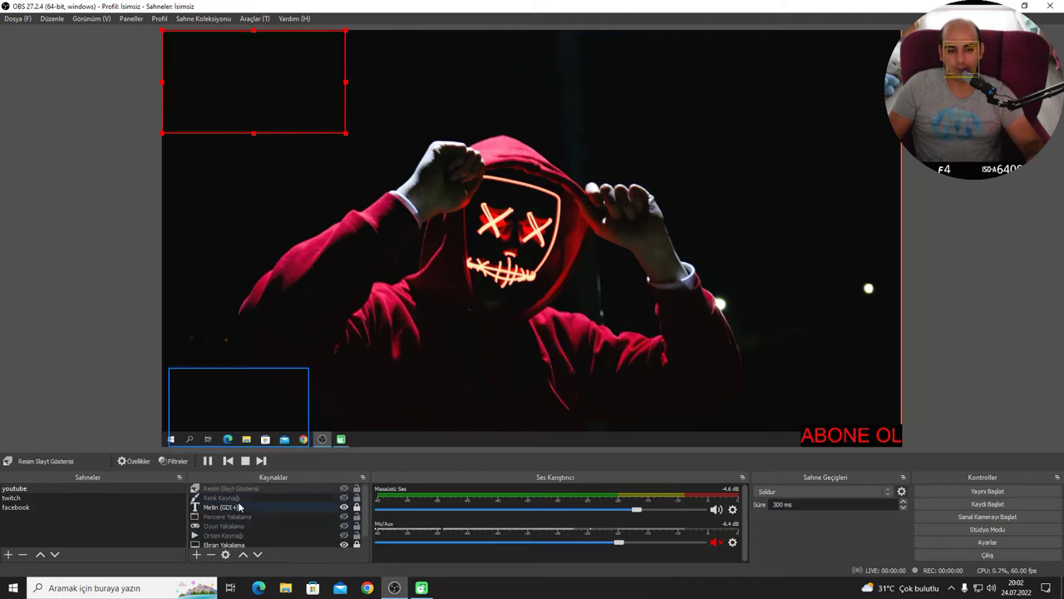
Make both the Renk Kaynağı colour box and Resim Slayt Gösterisi slideshow visible again
click(227, 498)
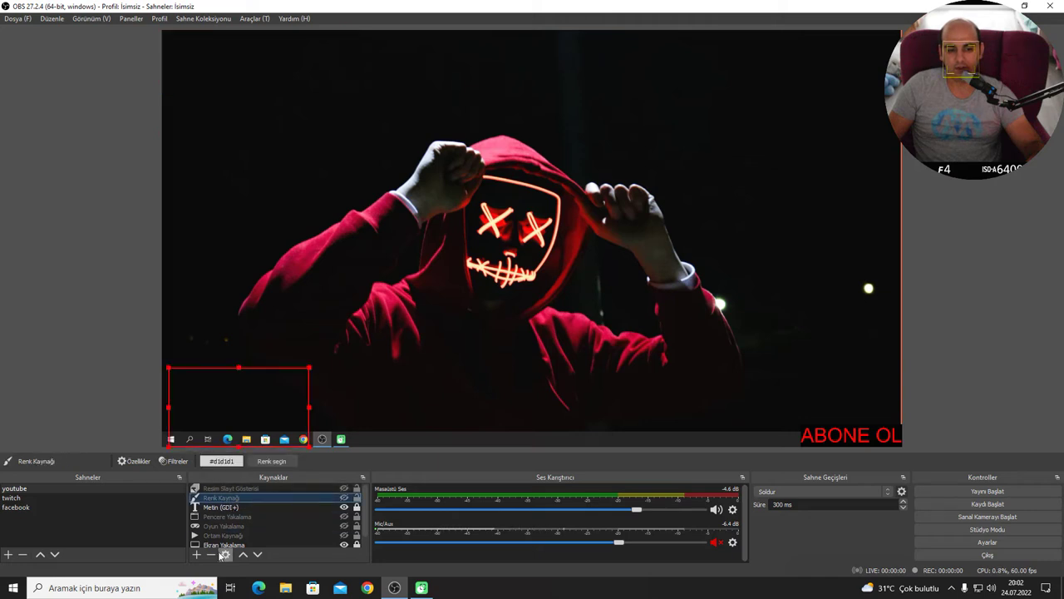
scroll(258, 527, down, 1)
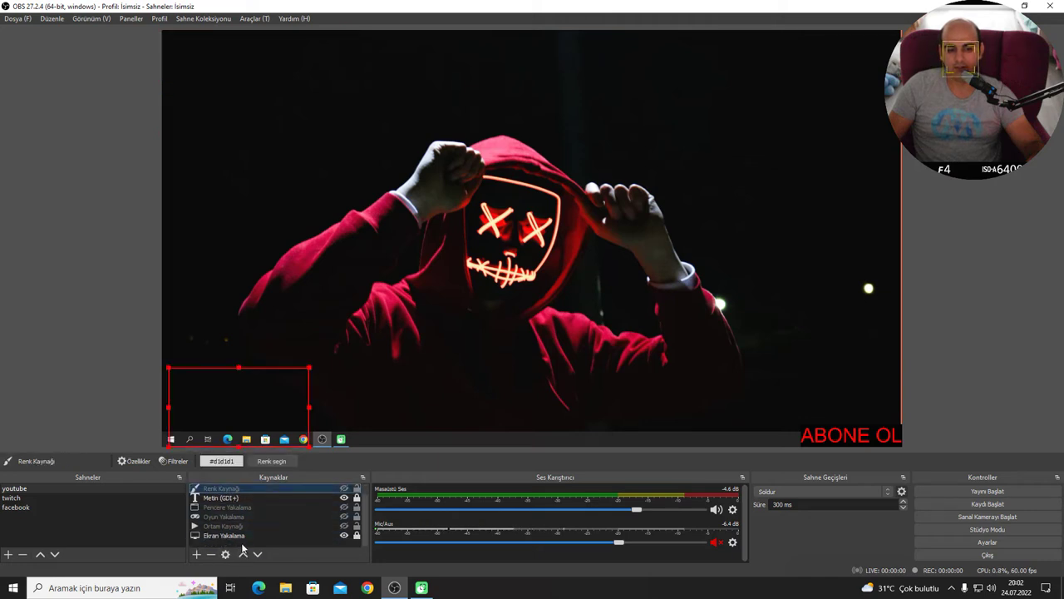
right_click(247, 542)
mouse_move(308, 464)
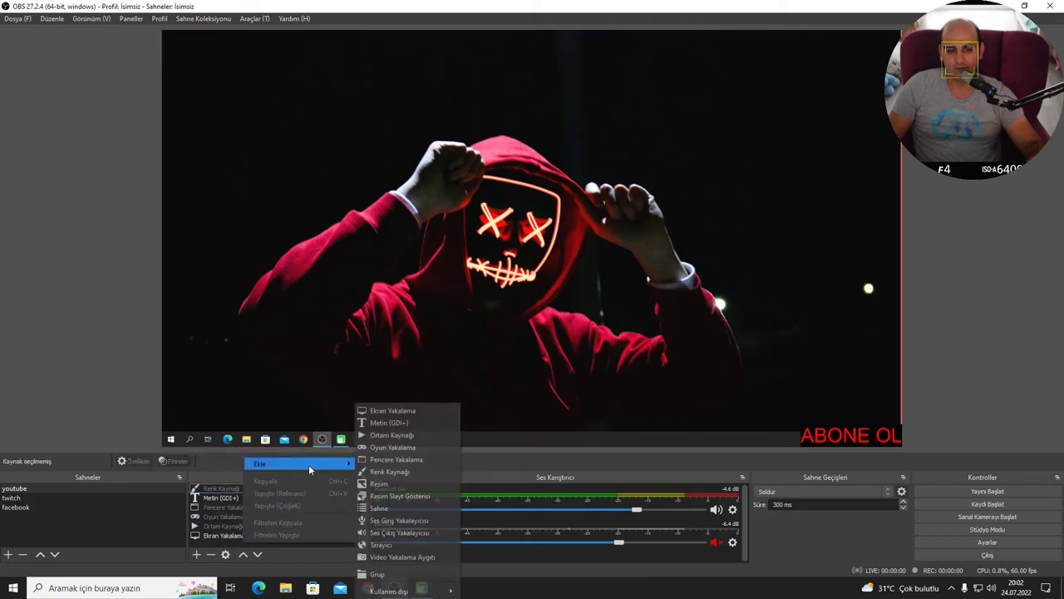
click(210, 490)
scroll(209, 490, up, 1)
click(238, 488)
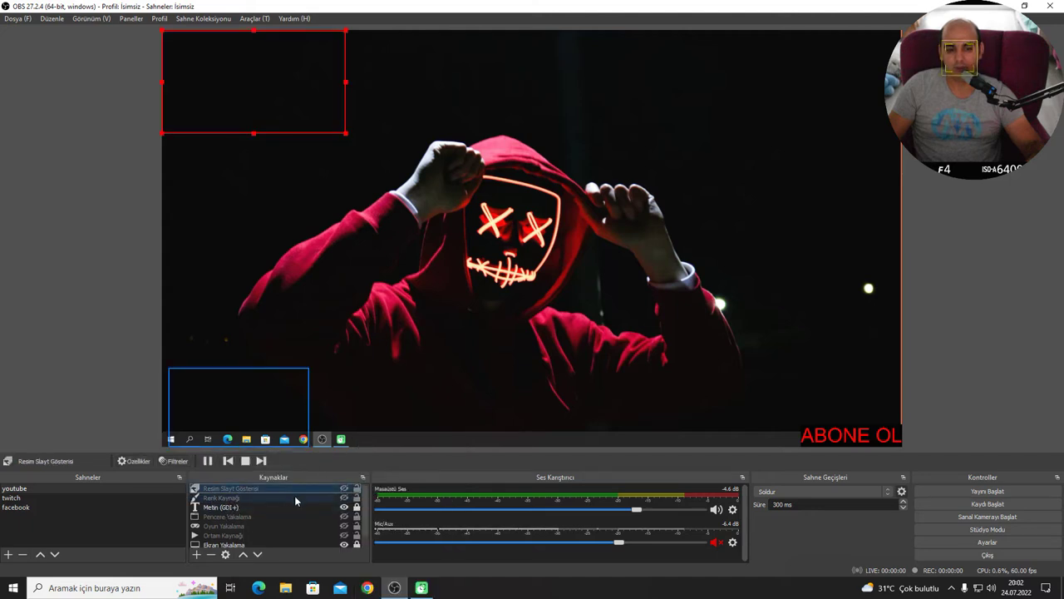
click(344, 497)
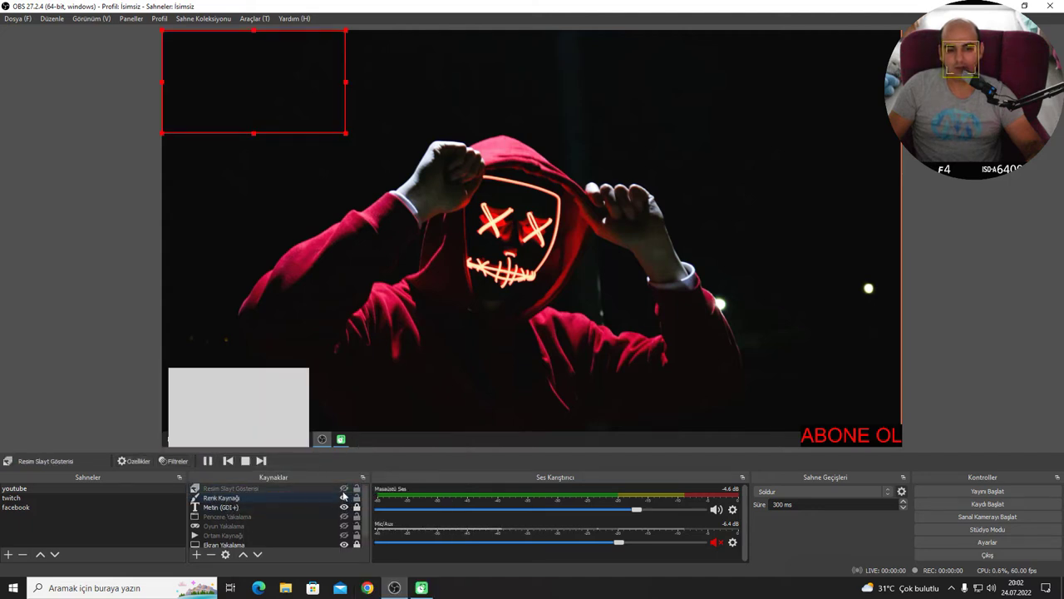
click(344, 490)
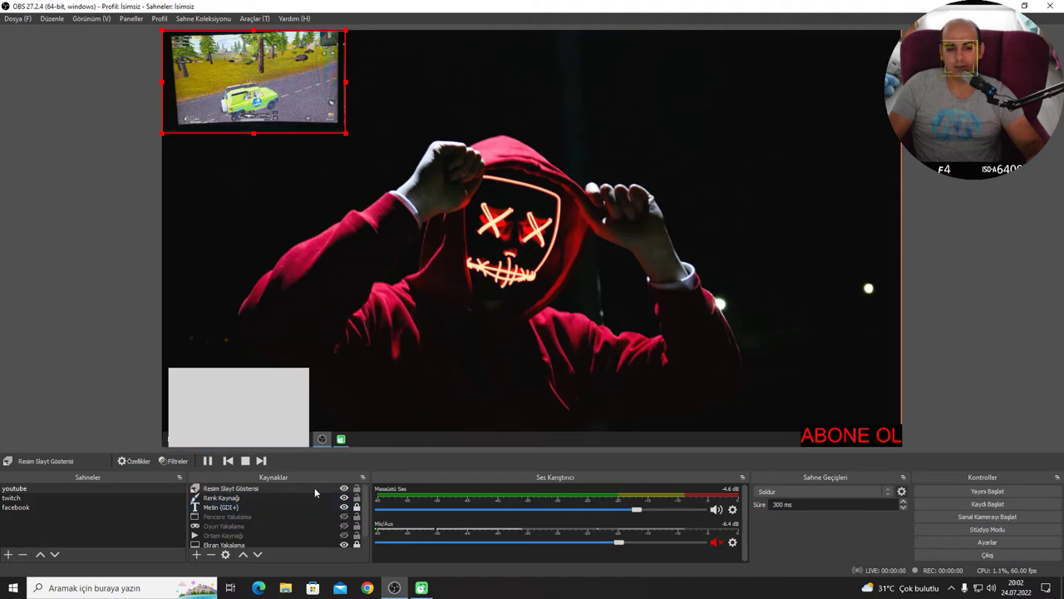
scroll(262, 517, down, 1)
right_click(275, 540)
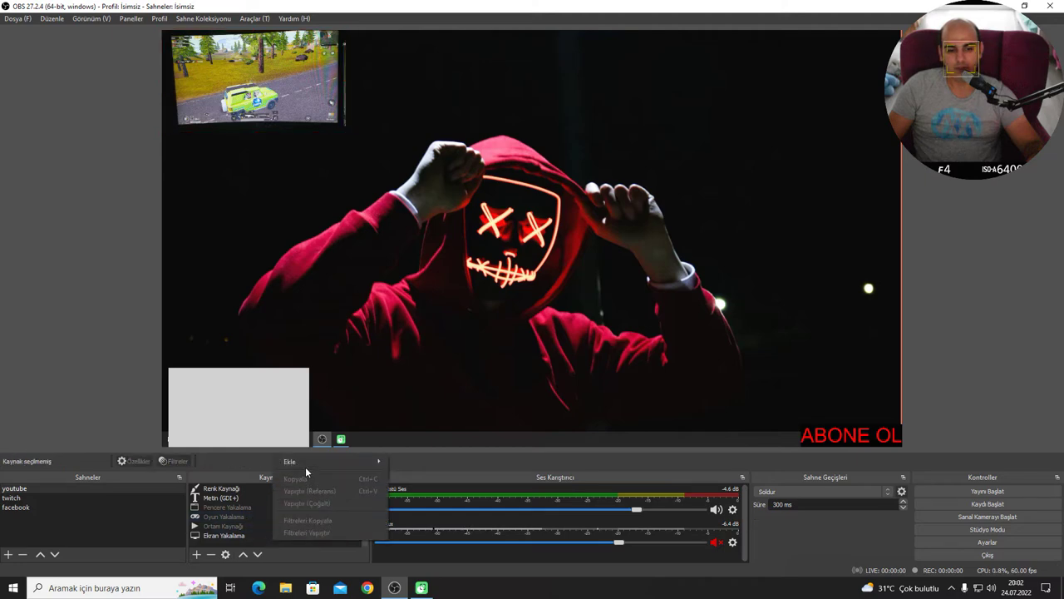
right_click(261, 545)
click(197, 554)
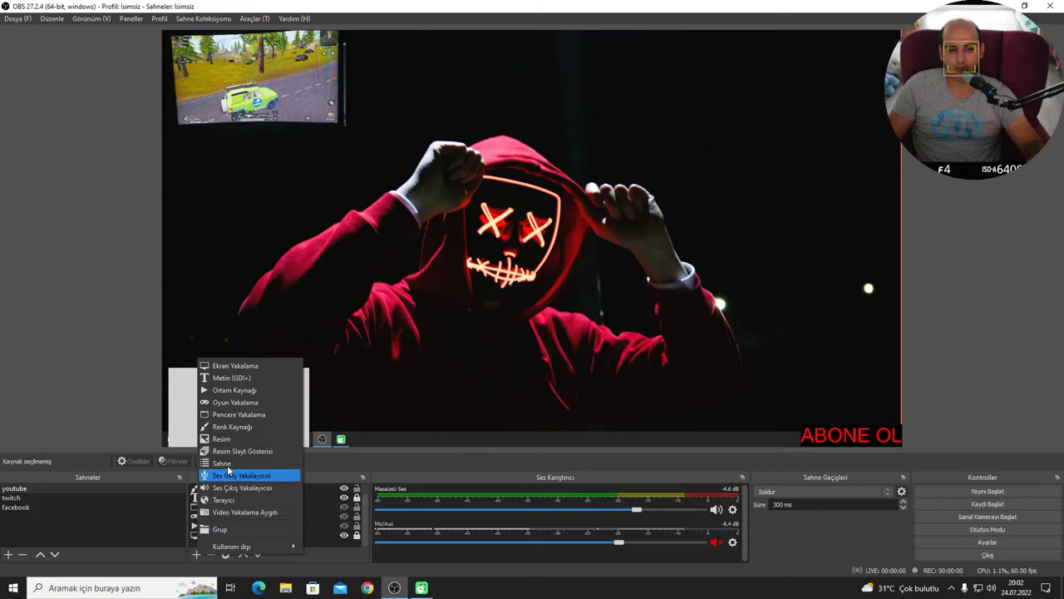
key(Escape)
right_click(295, 539)
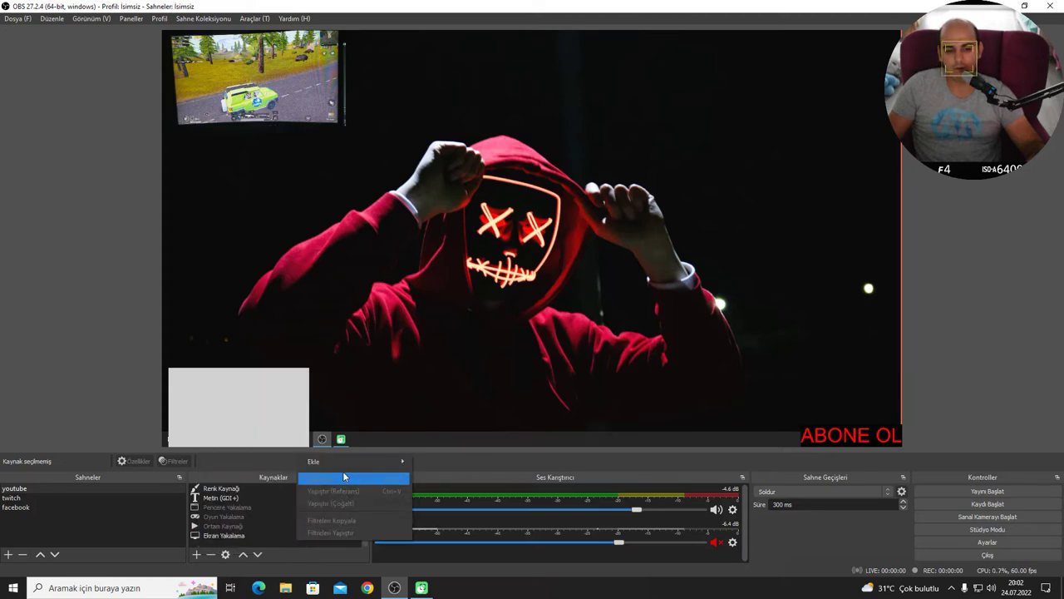
mouse_move(344, 460)
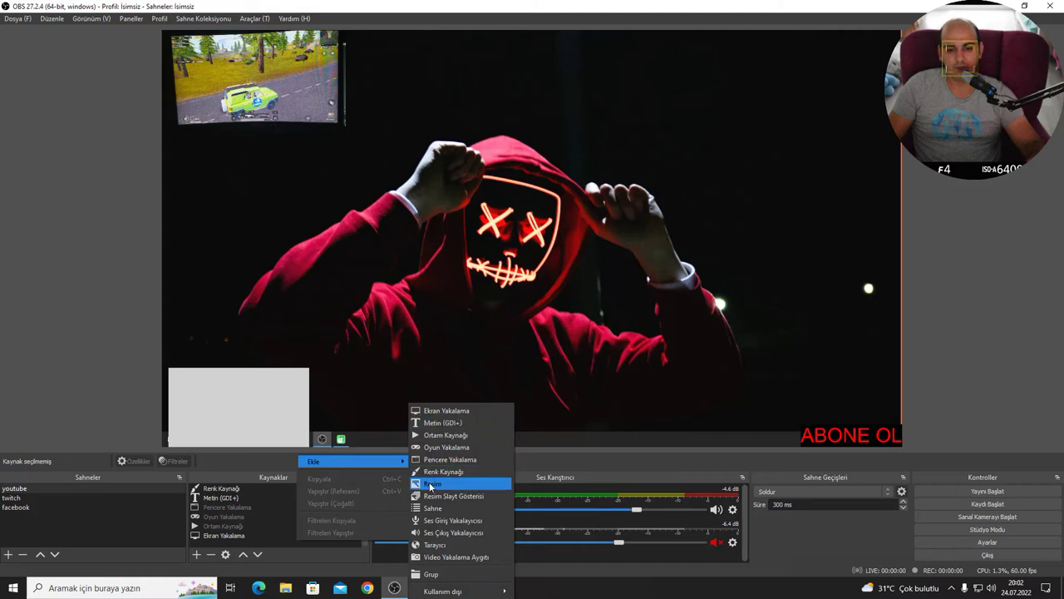
click(431, 508)
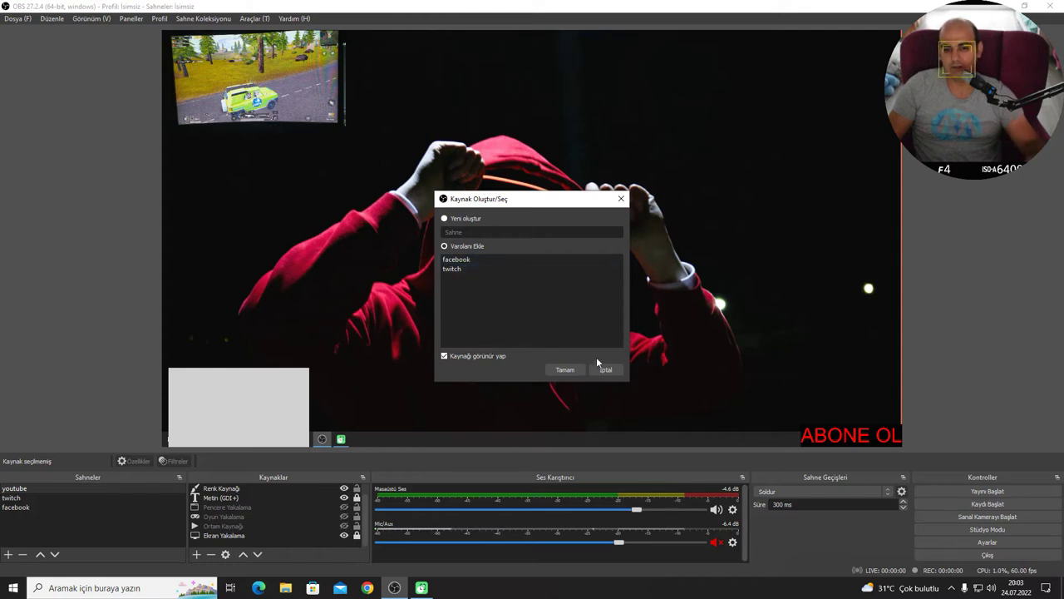
click(573, 371)
right_click(268, 536)
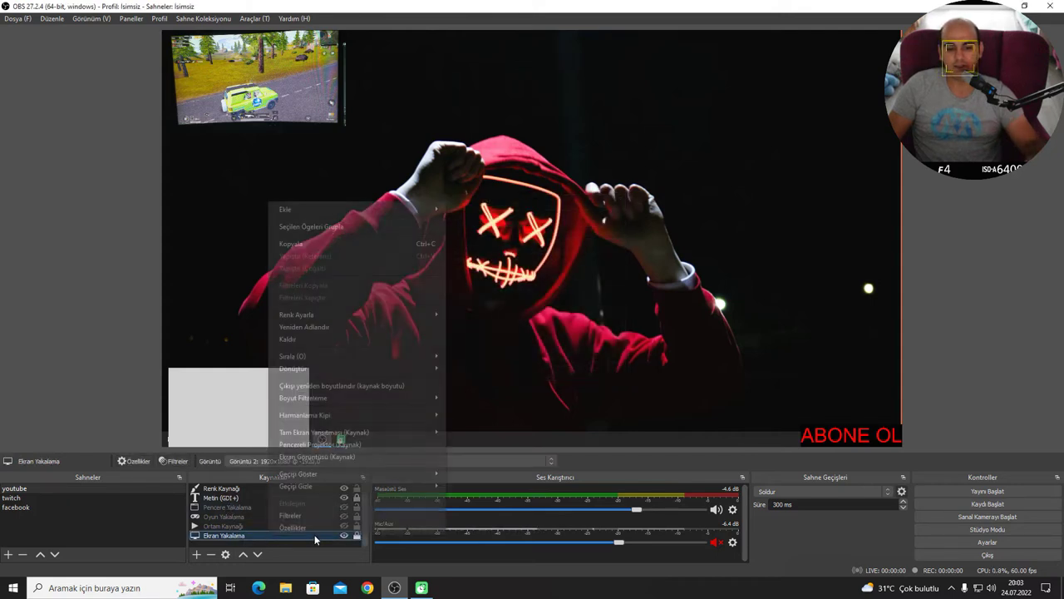
Add a Ses Giriş Yakalayıcısı audio input source using the Varsayılan default microphone
key(Escape)
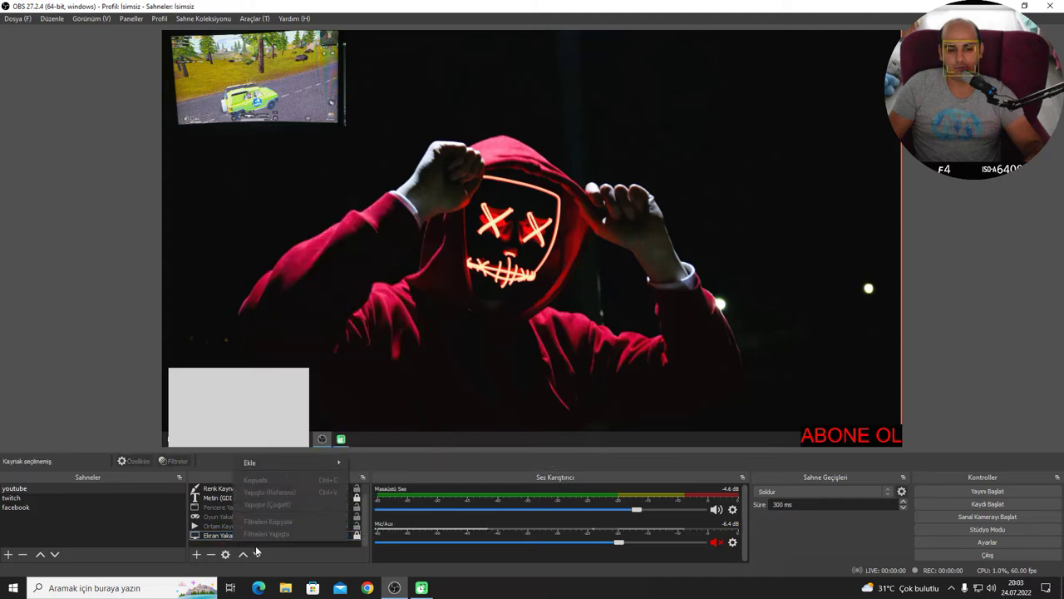
right_click(236, 542)
mouse_move(337, 464)
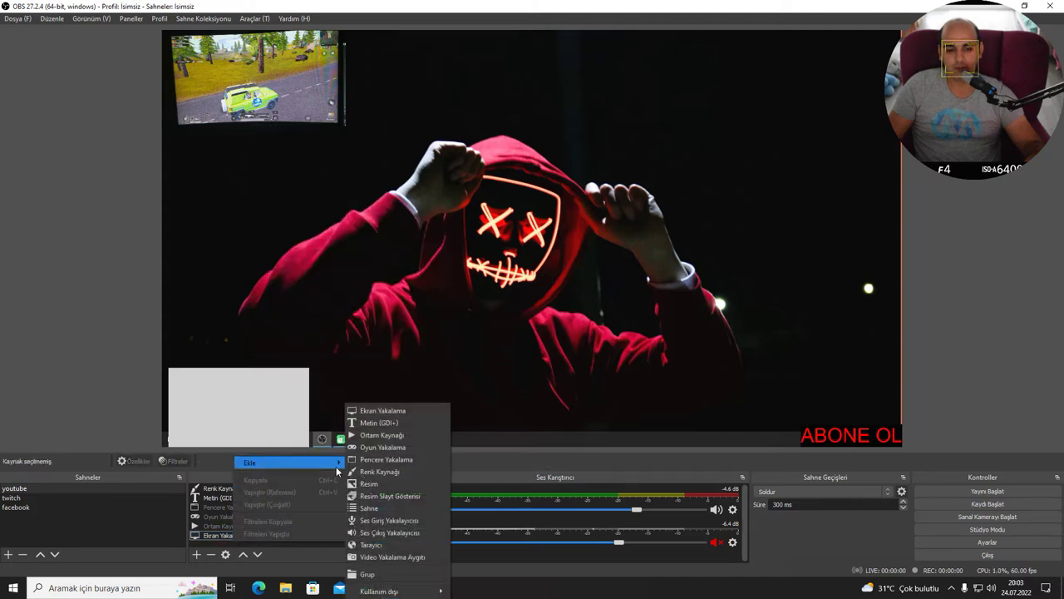
click(384, 519)
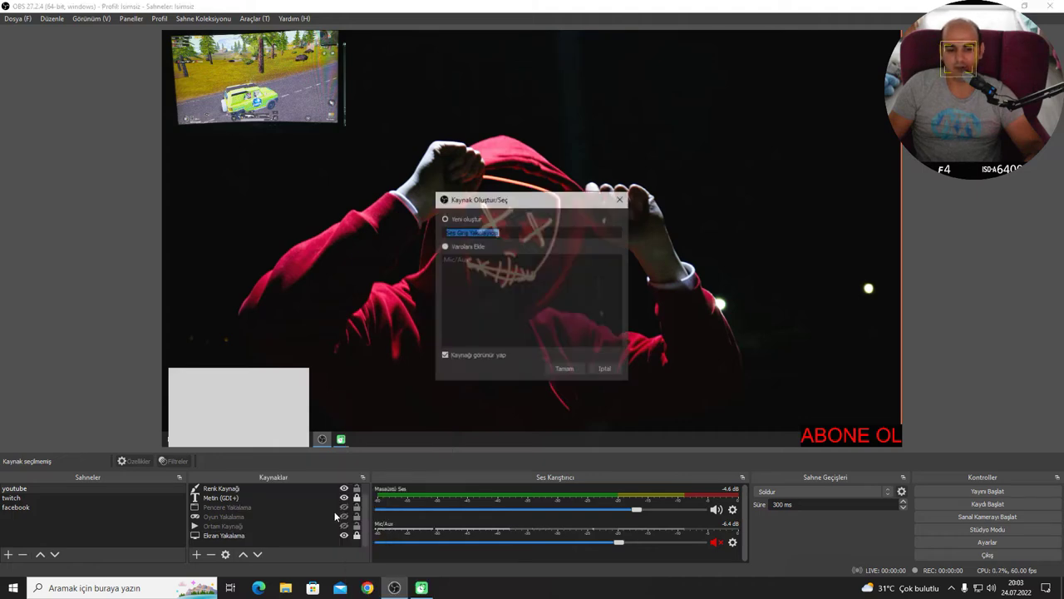
click(567, 370)
click(432, 148)
click(432, 148)
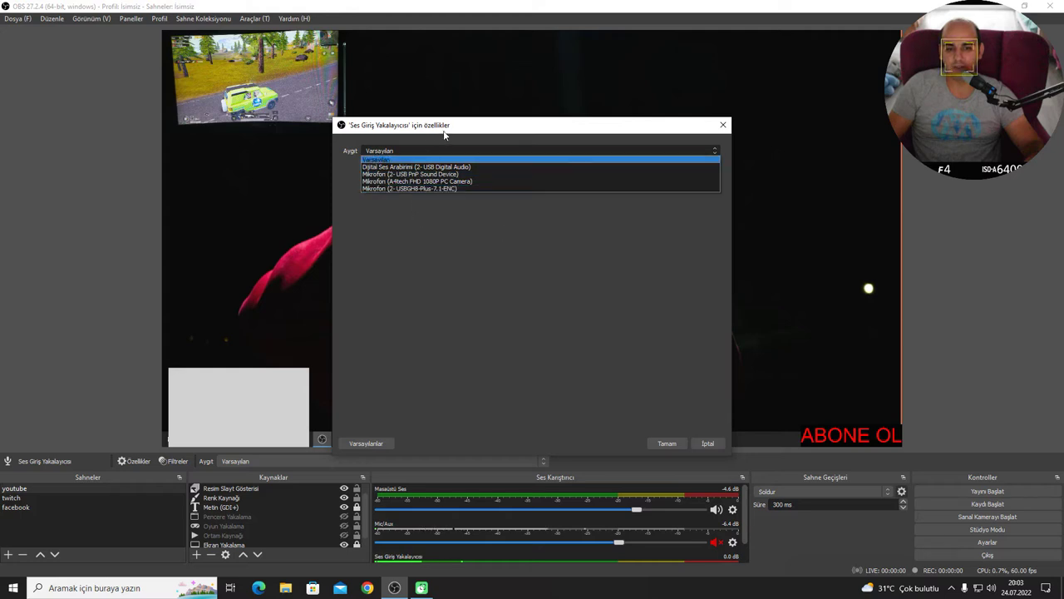
click(698, 445)
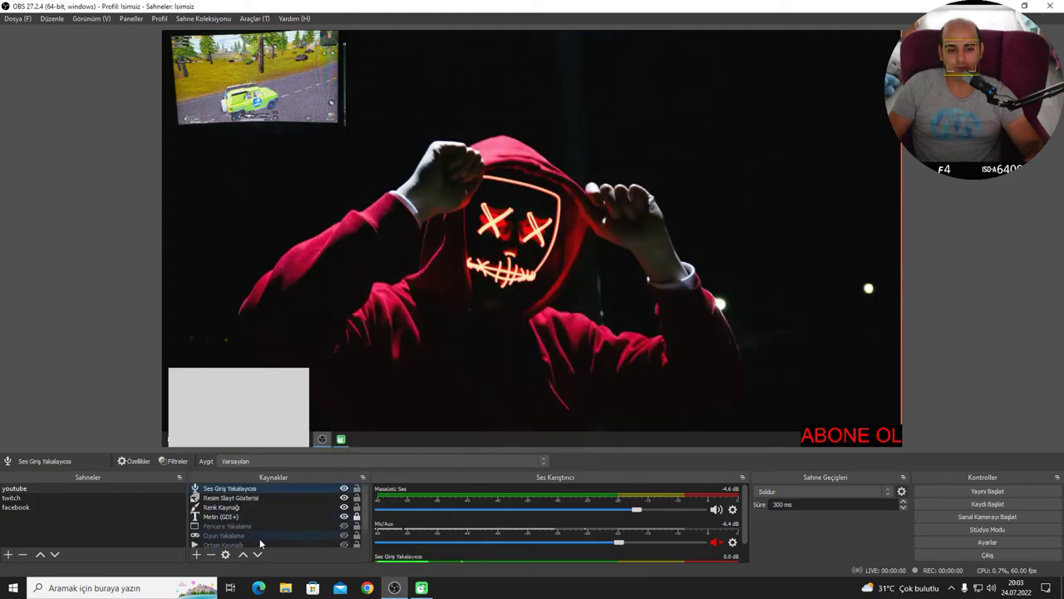
Add a Ses Çıkış Yakalayıcısı source capturing the 6 - ASUS VP228 output device
click(196, 554)
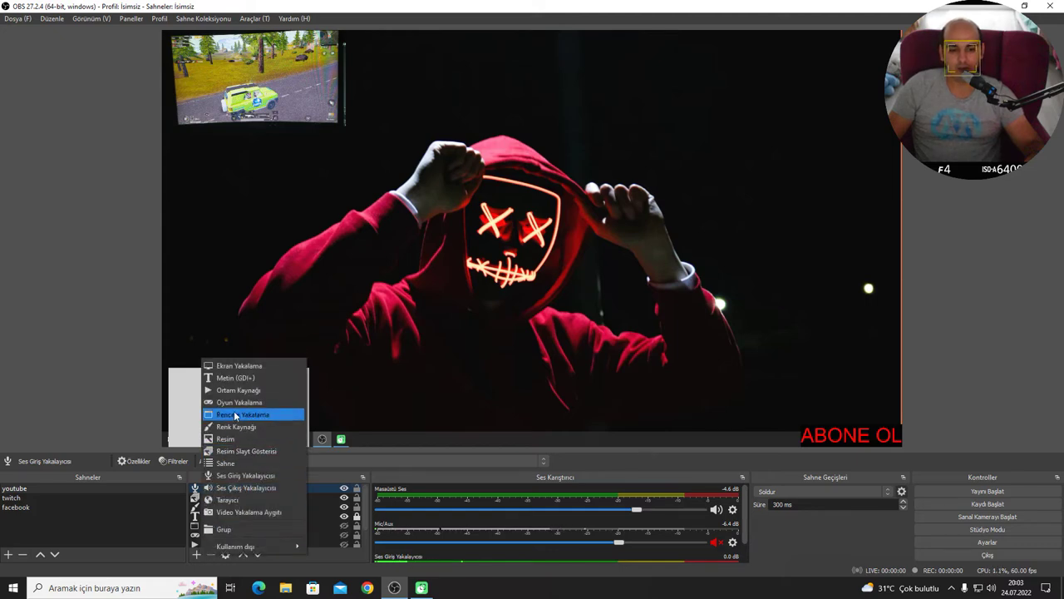
click(237, 489)
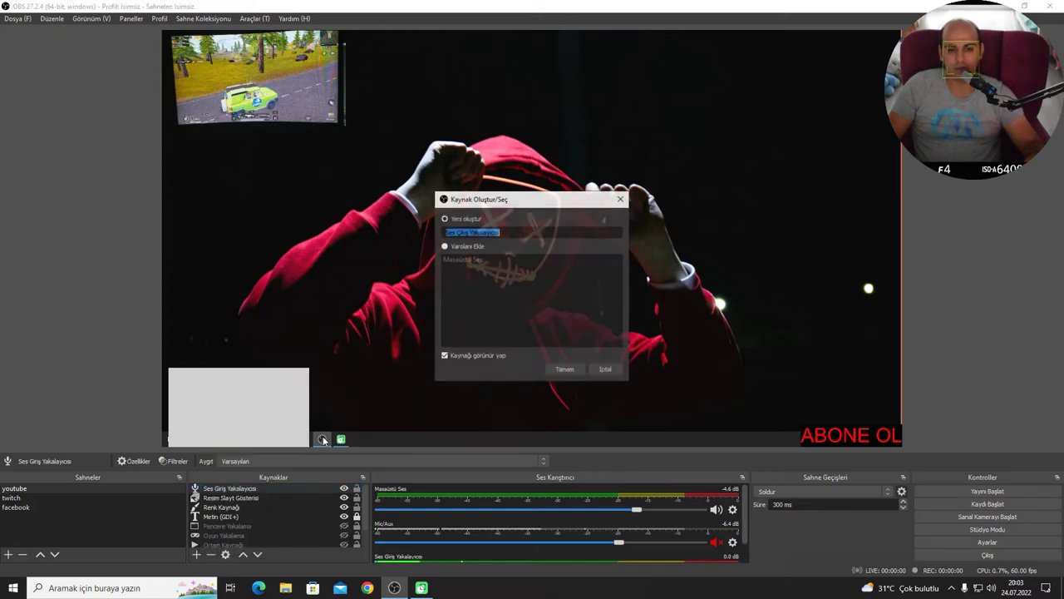
click(566, 367)
click(429, 151)
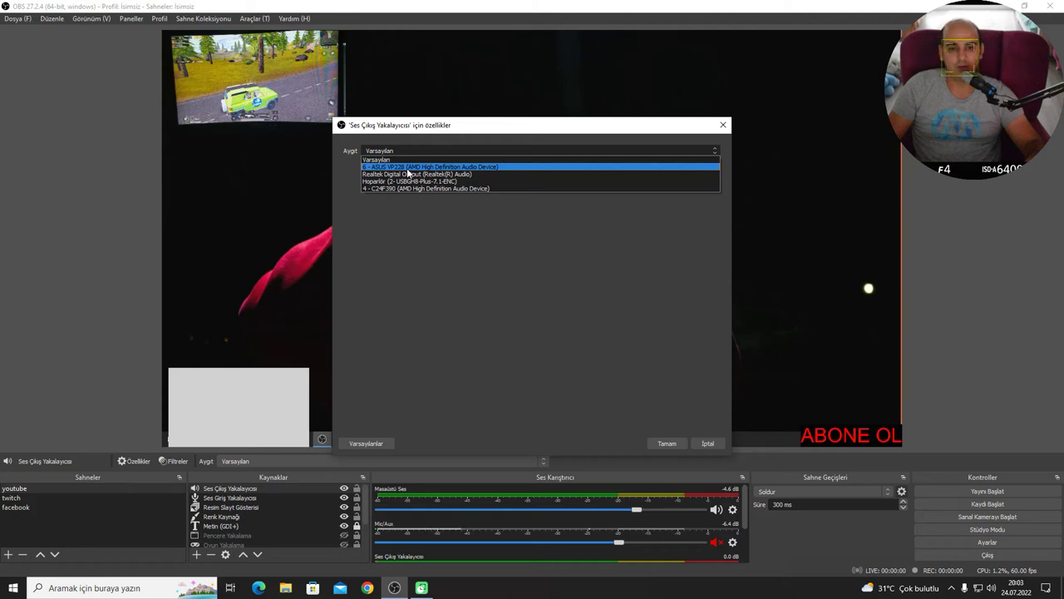
click(406, 168)
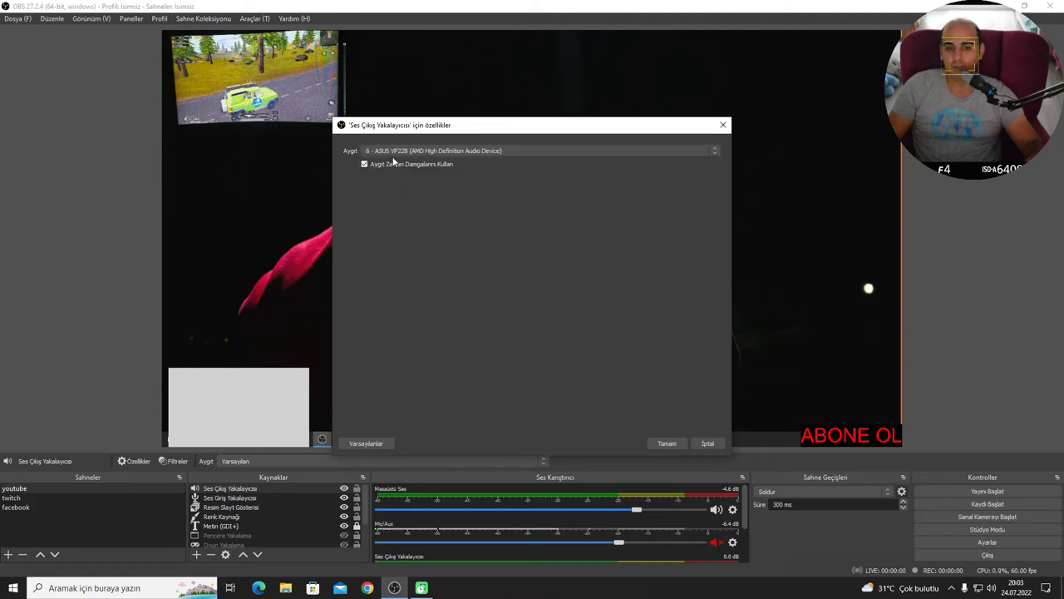
click(670, 443)
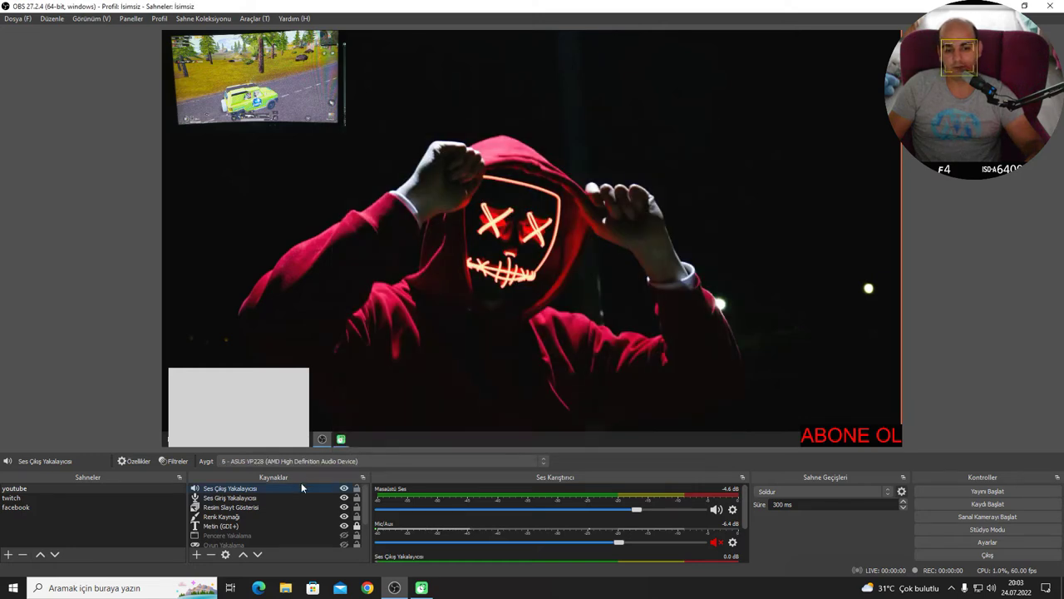
Add a Tarayıcı browser source with its default settings
scroll(237, 538, down, 1)
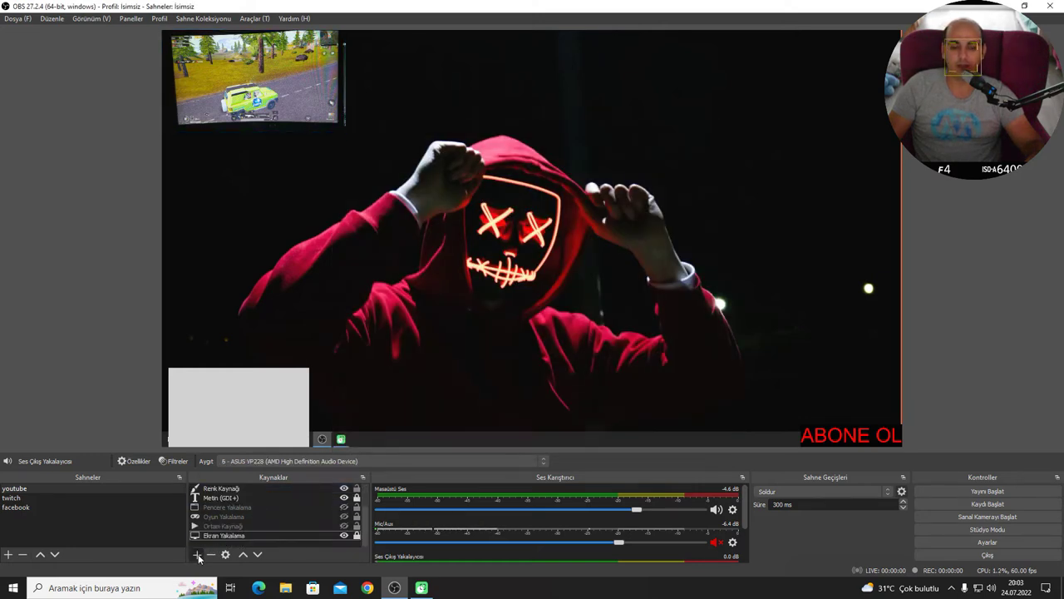
click(197, 555)
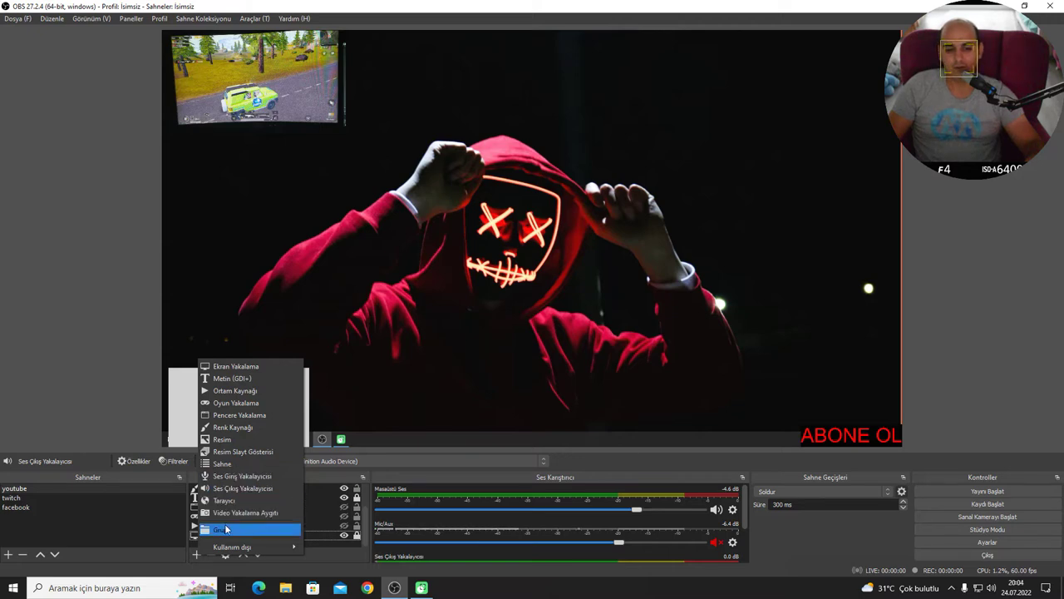
click(233, 500)
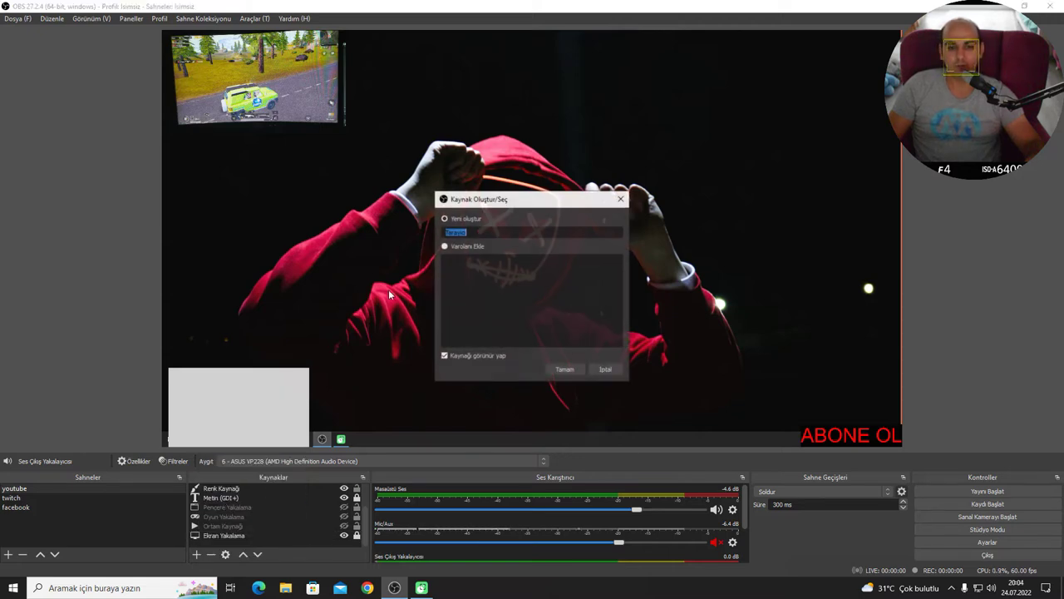
click(565, 370)
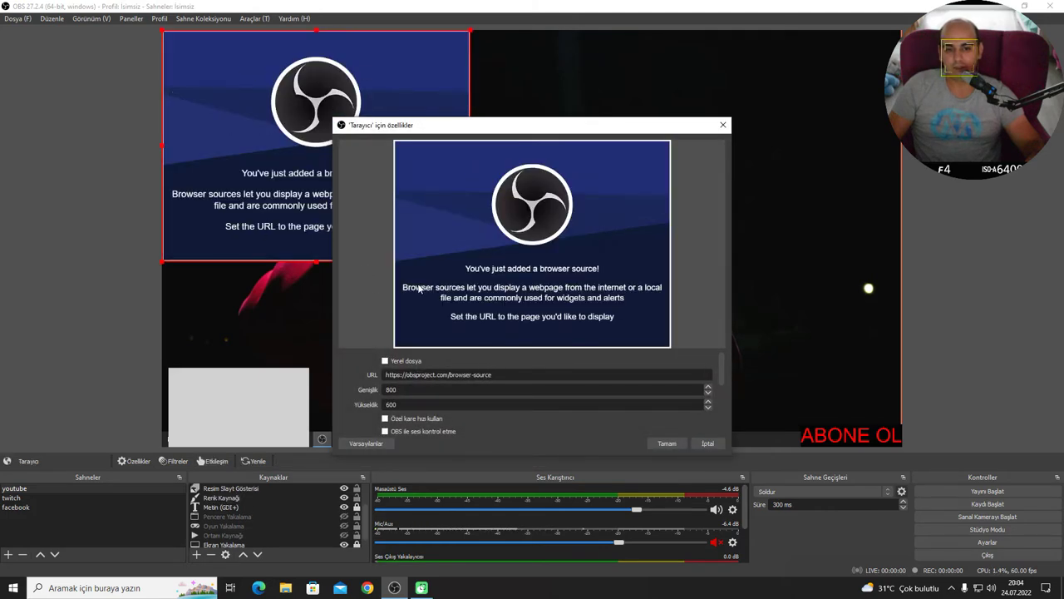
click(665, 443)
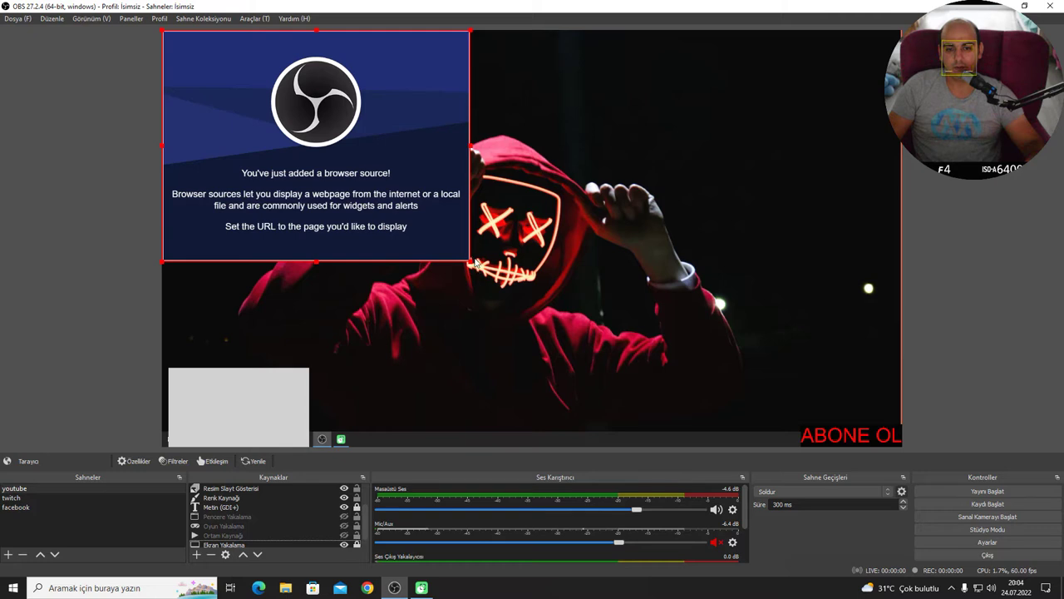
Squash the browser source into a thin central bar over the face and open its properties
drag(468, 261, 327, 154)
drag(310, 88, 551, 239)
drag(450, 162, 418, 137)
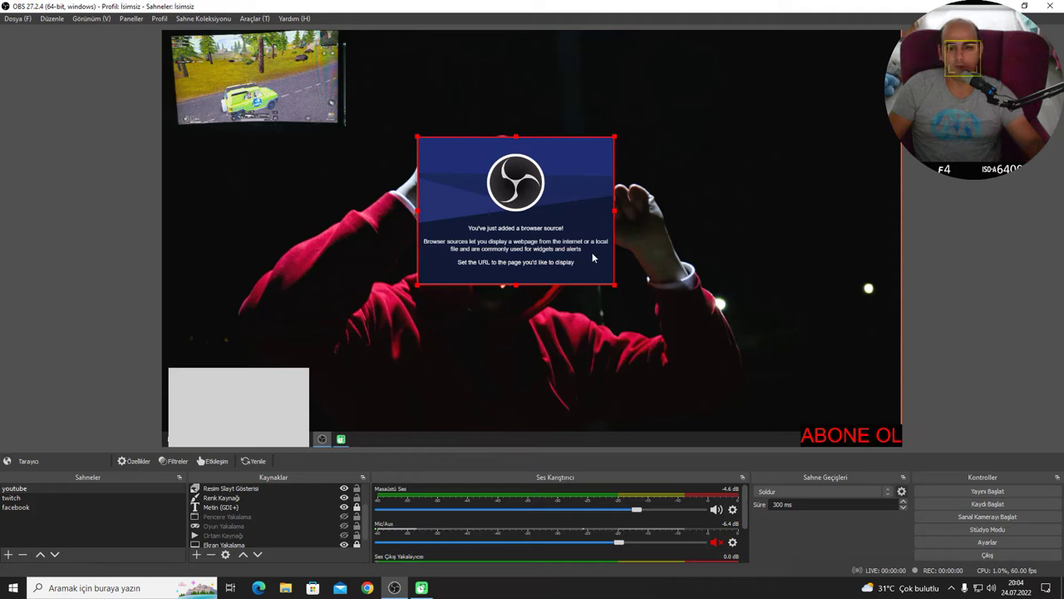
drag(612, 284, 567, 249)
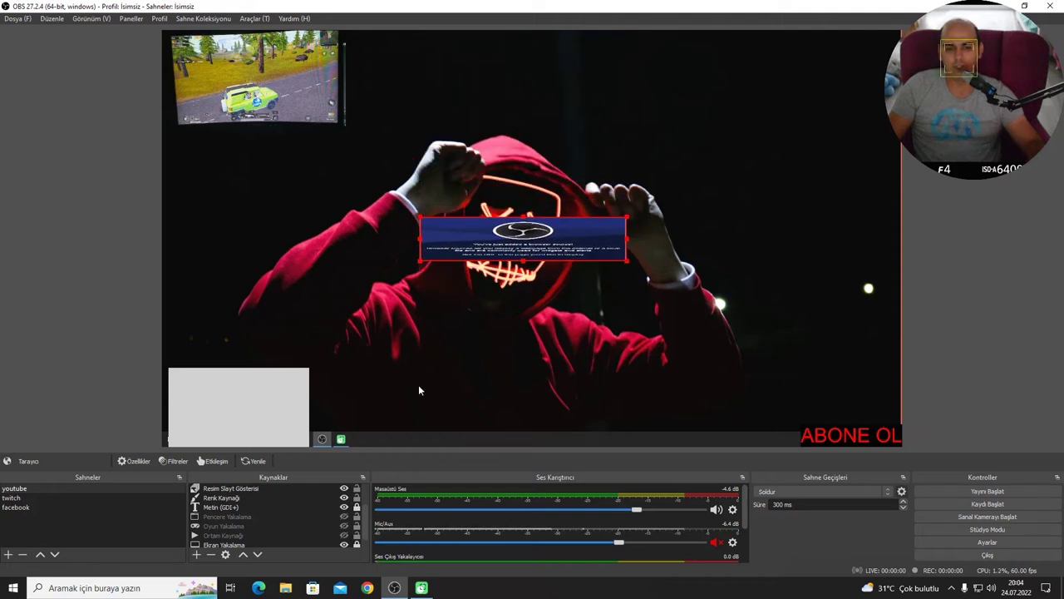
scroll(238, 515, down, 1)
scroll(238, 516, up, 3)
double_click(228, 487)
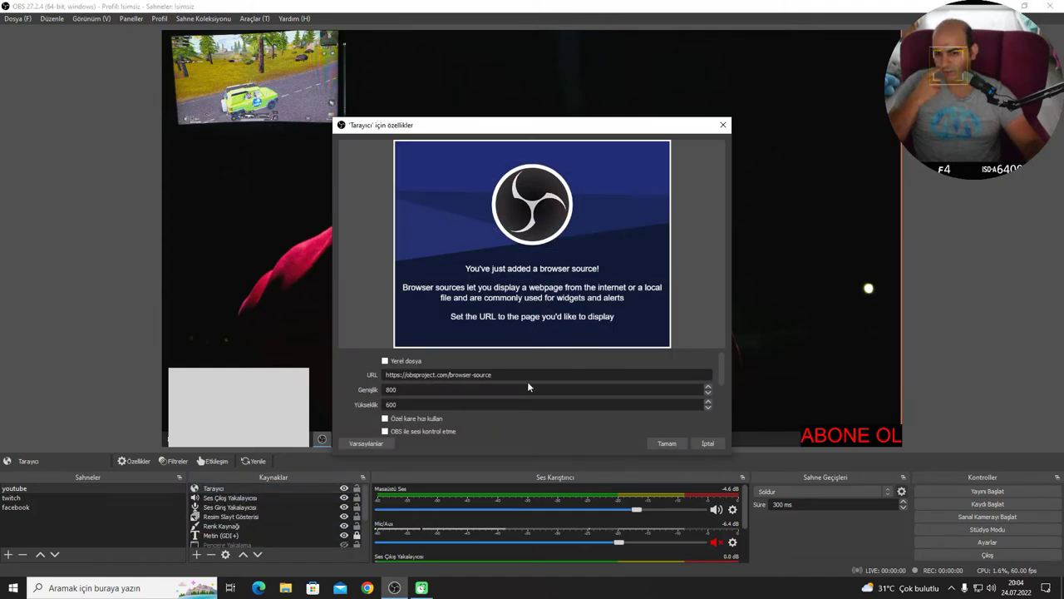
Close and reopen the Tarayıcı browser source properties several times
scroll(477, 399, down, 3)
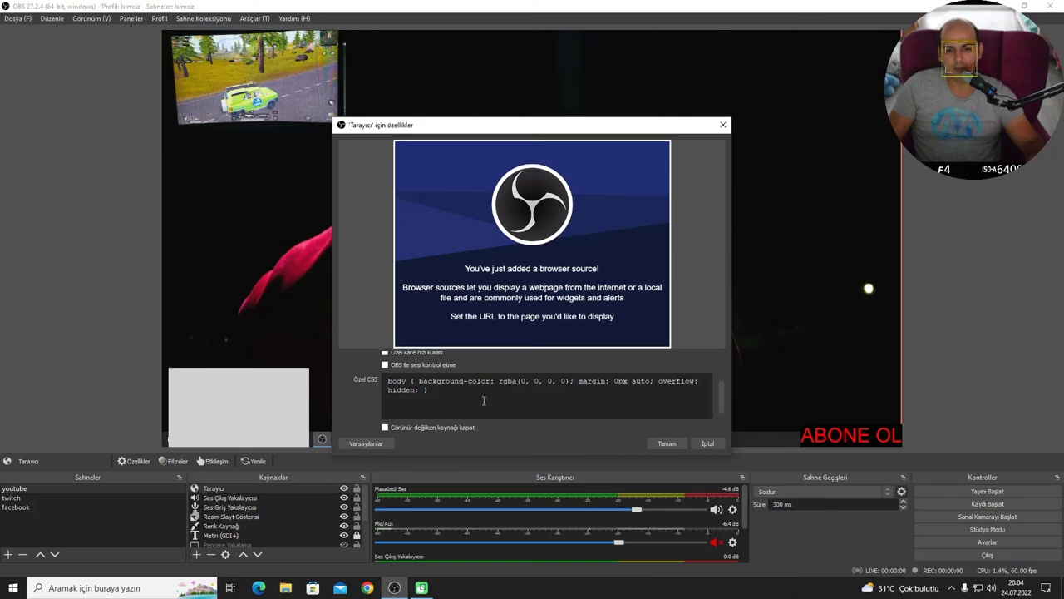
scroll(480, 399, up, 3)
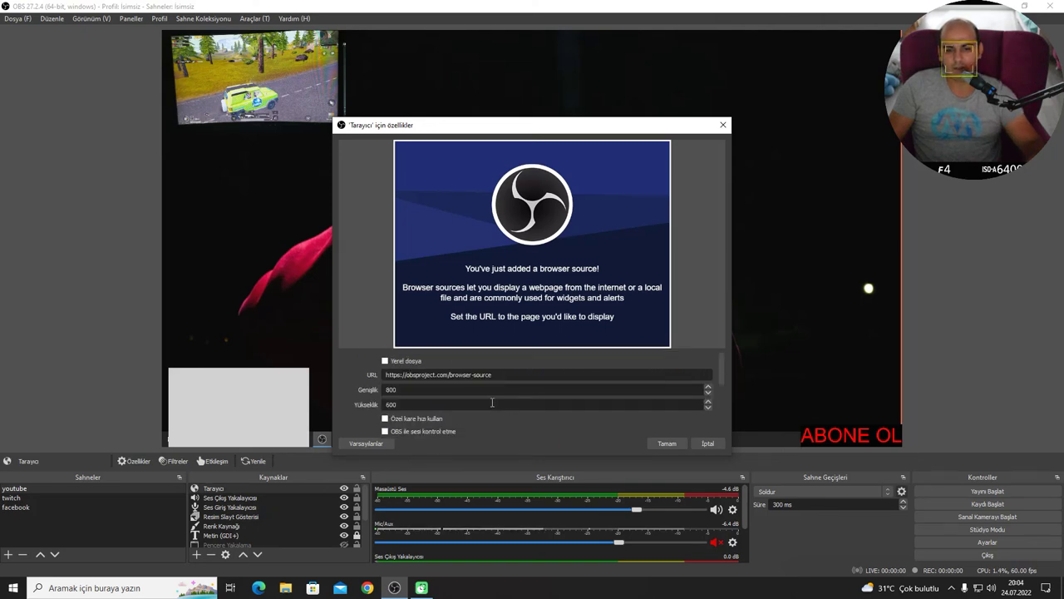
click(665, 443)
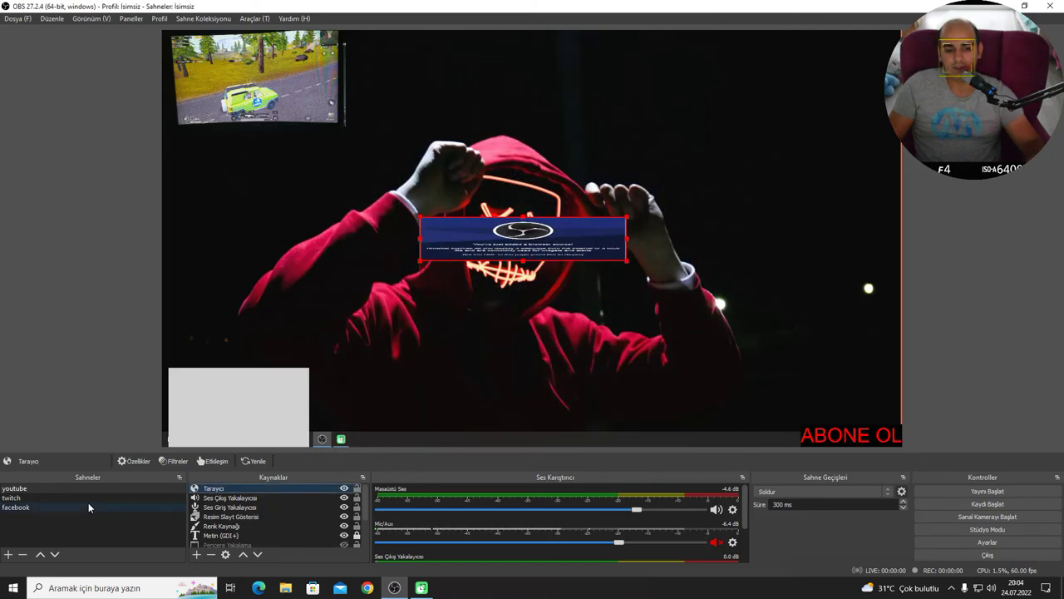
double_click(222, 492)
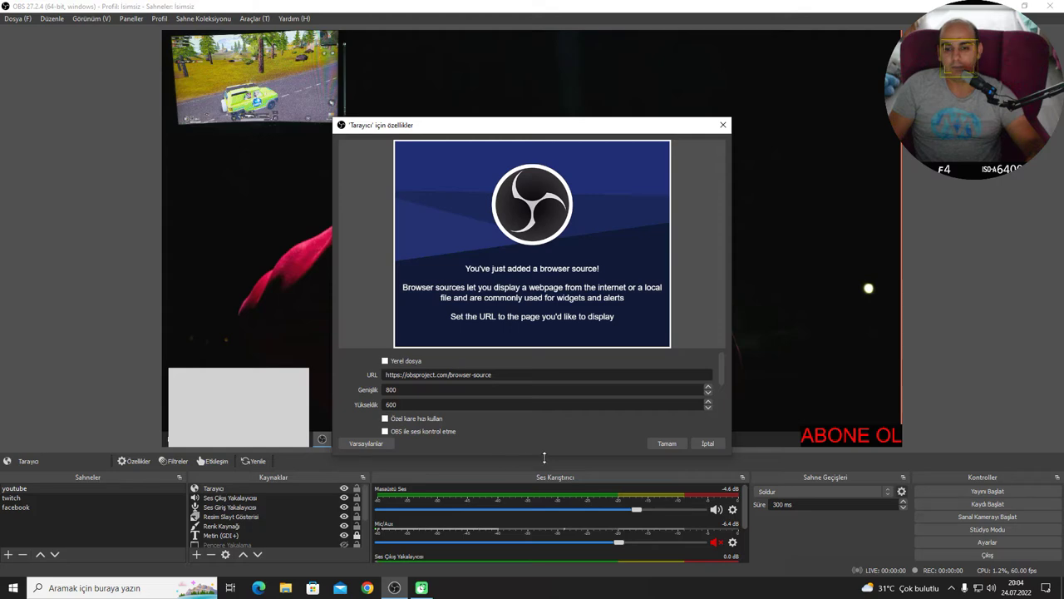
click(690, 441)
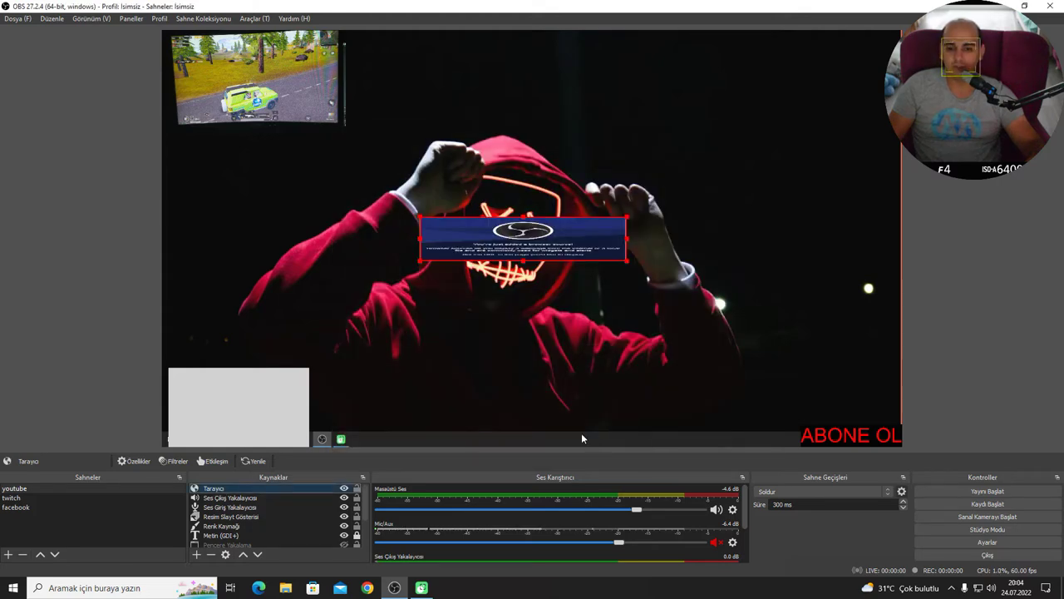
double_click(218, 490)
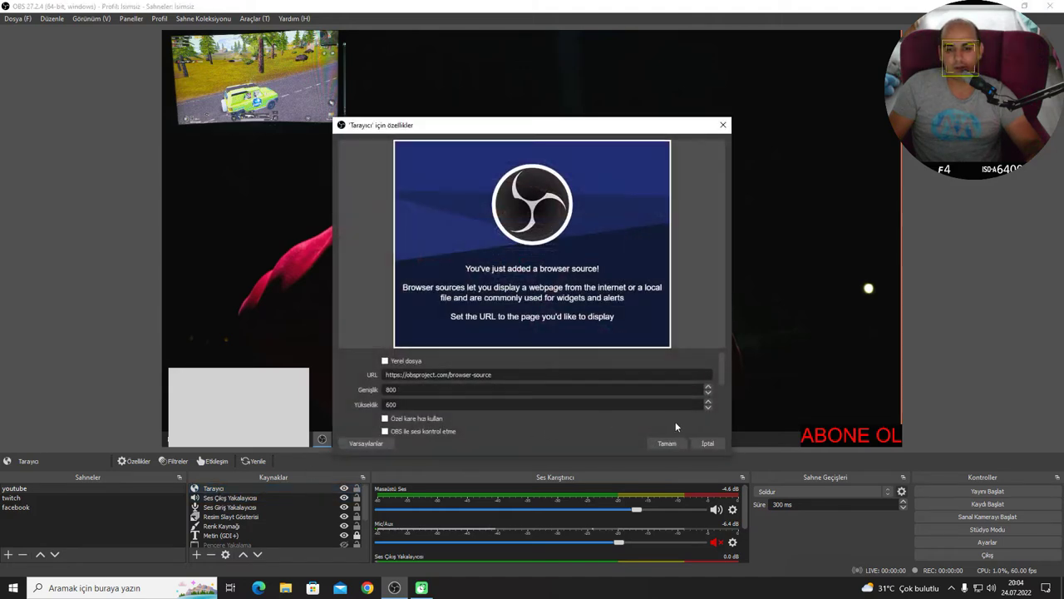
click(670, 442)
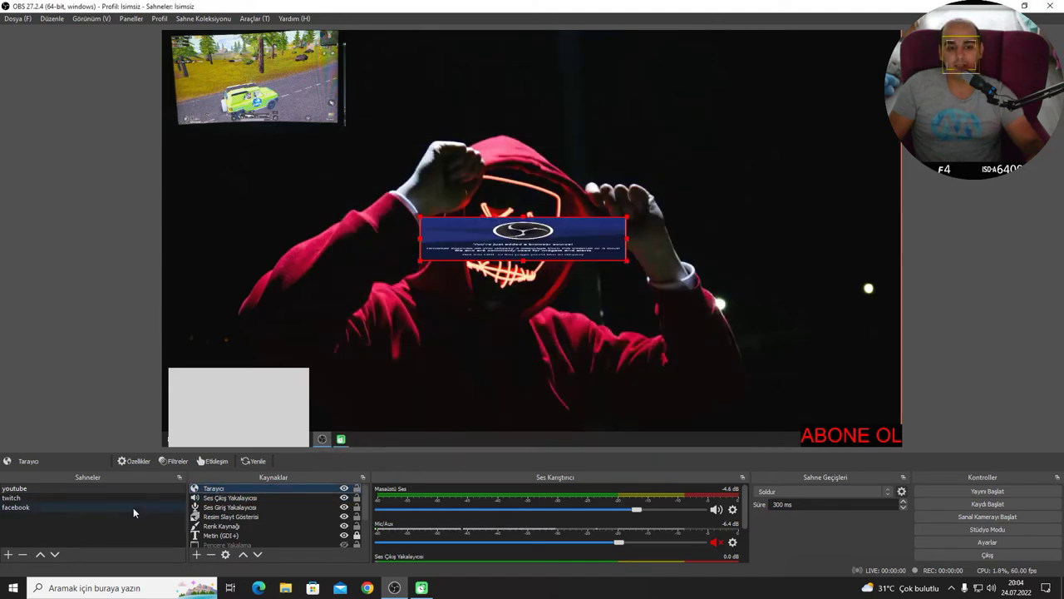
Select the default URL in the Tarayıcı properties, then bring up the Chrome window
double_click(217, 489)
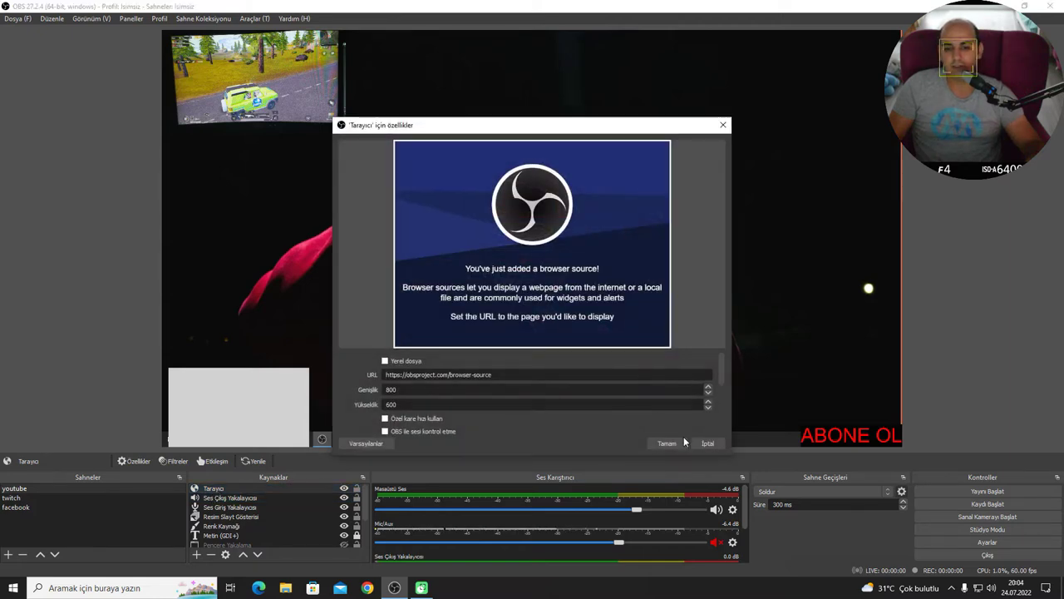
double_click(511, 376)
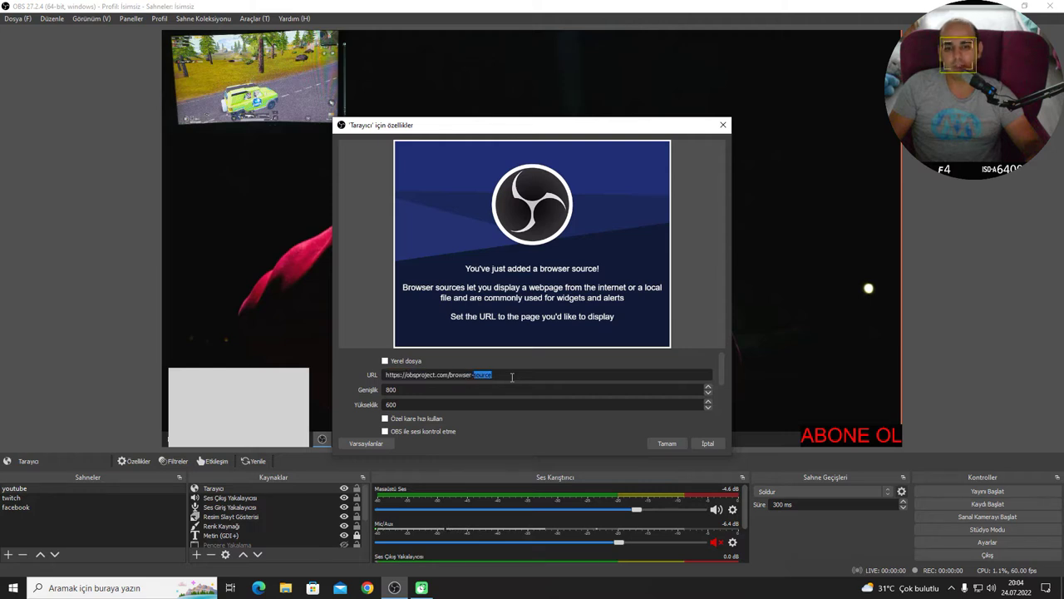
triple_click(511, 376)
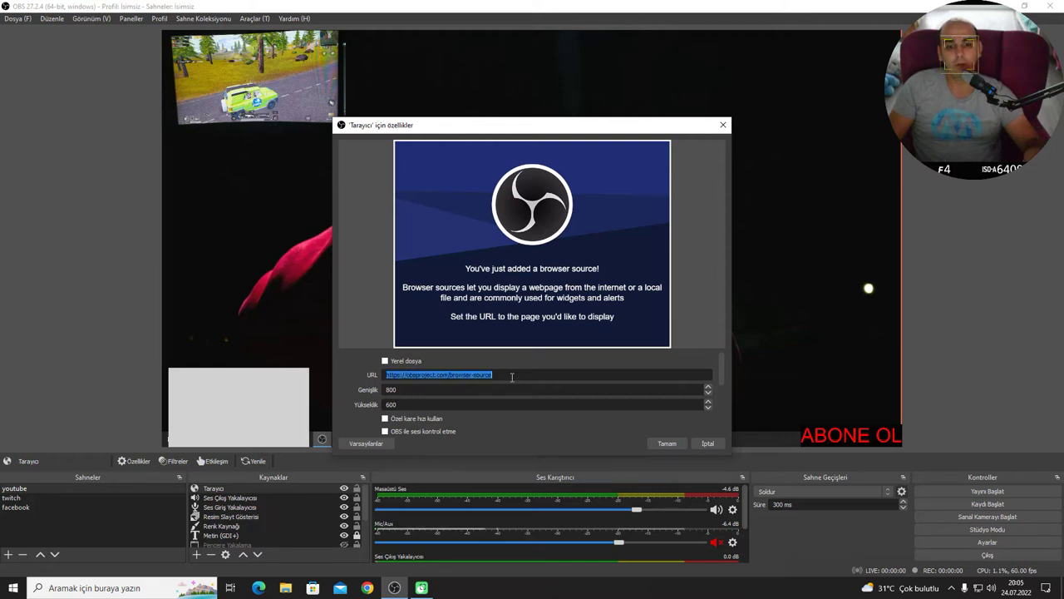
key(Return)
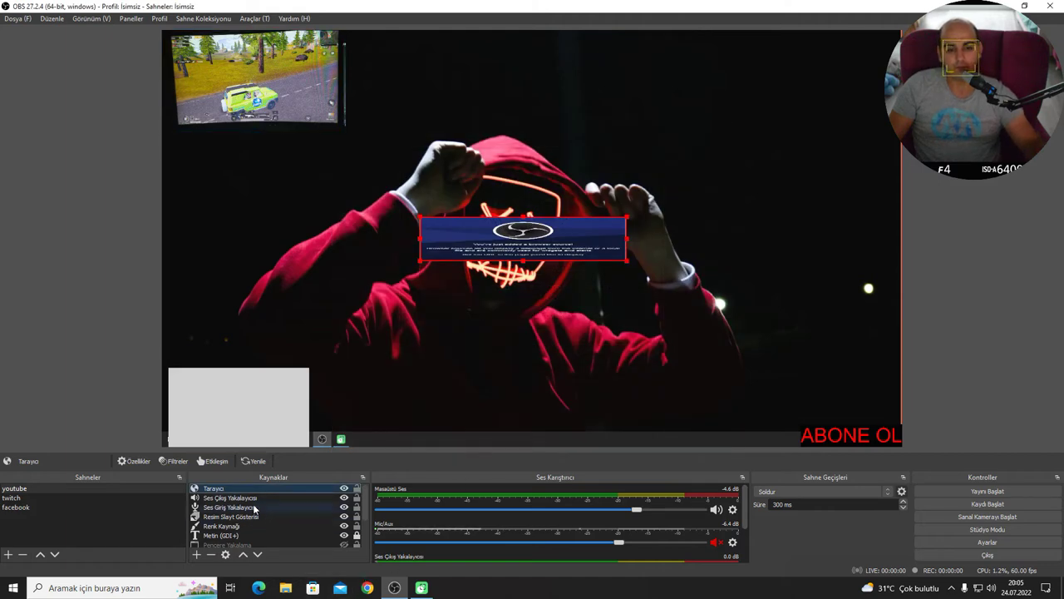
double_click(218, 490)
click(367, 588)
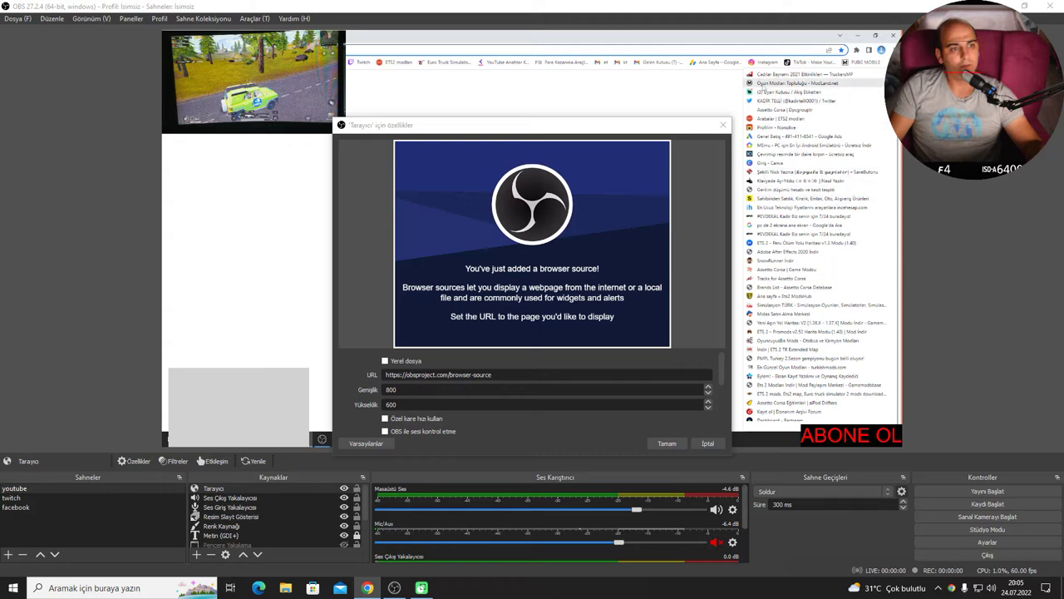
Load the Streamlabs dashboard in Chrome and drag its window over OBS Studio
scroll(764, 110, down, 2)
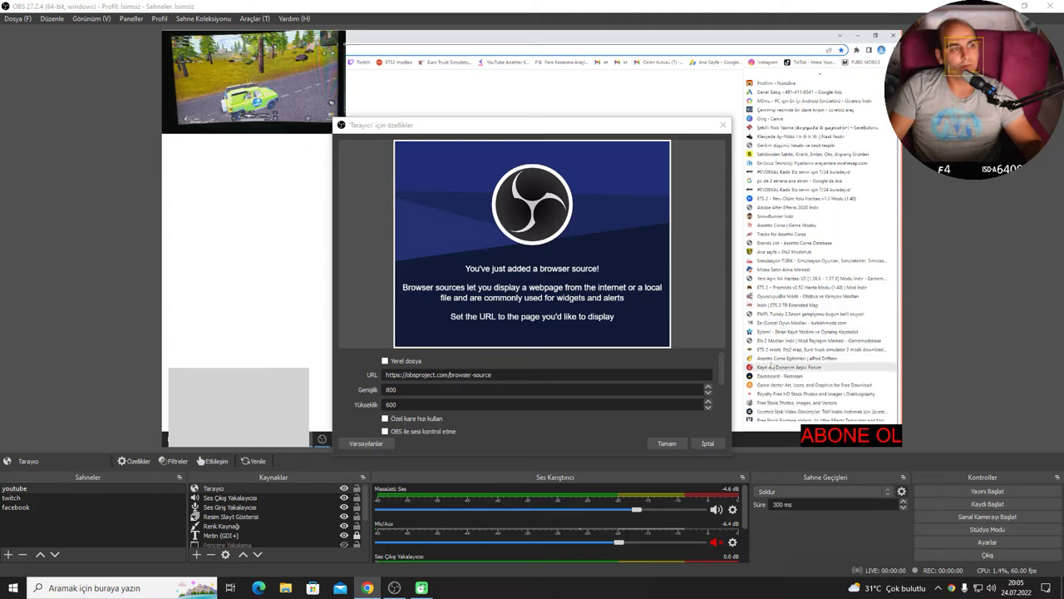
key(Escape)
click(542, 48)
text(sre)
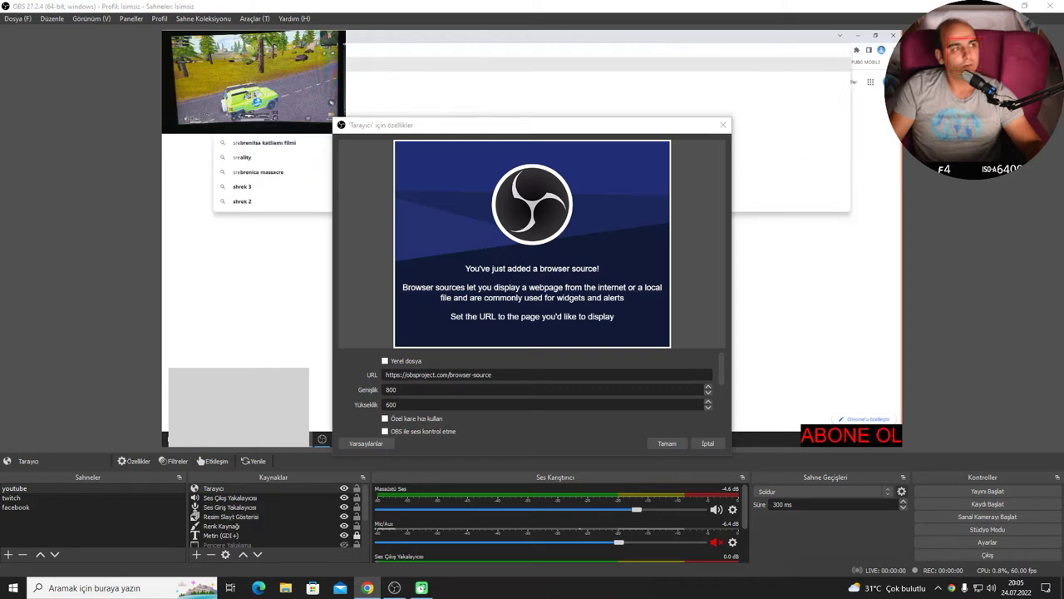
key(BackSpace)
key(BackSpace)
text(tew)
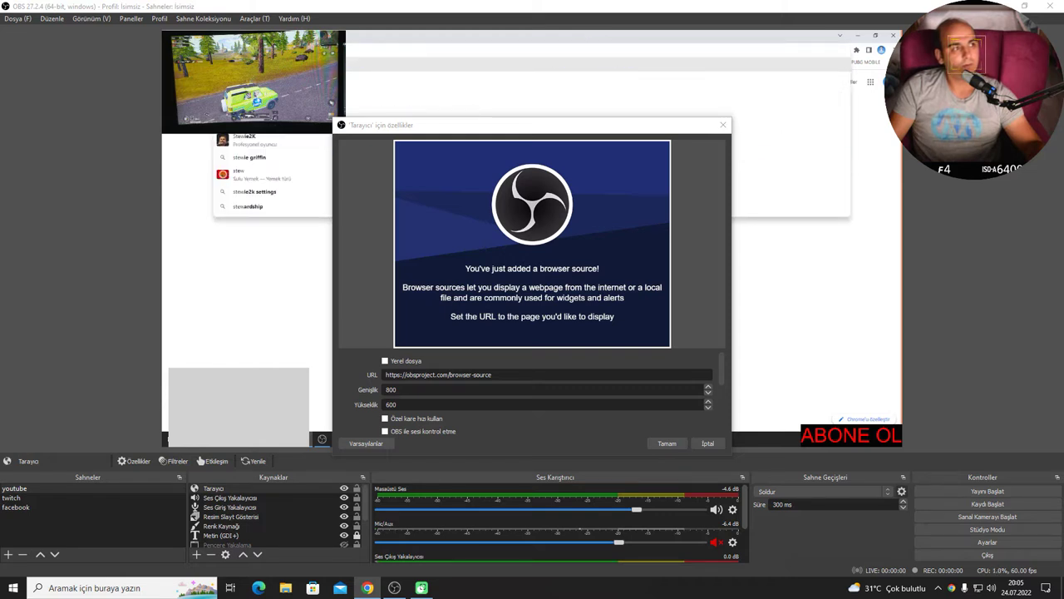
key(BackSpace)
key(BackSpace)
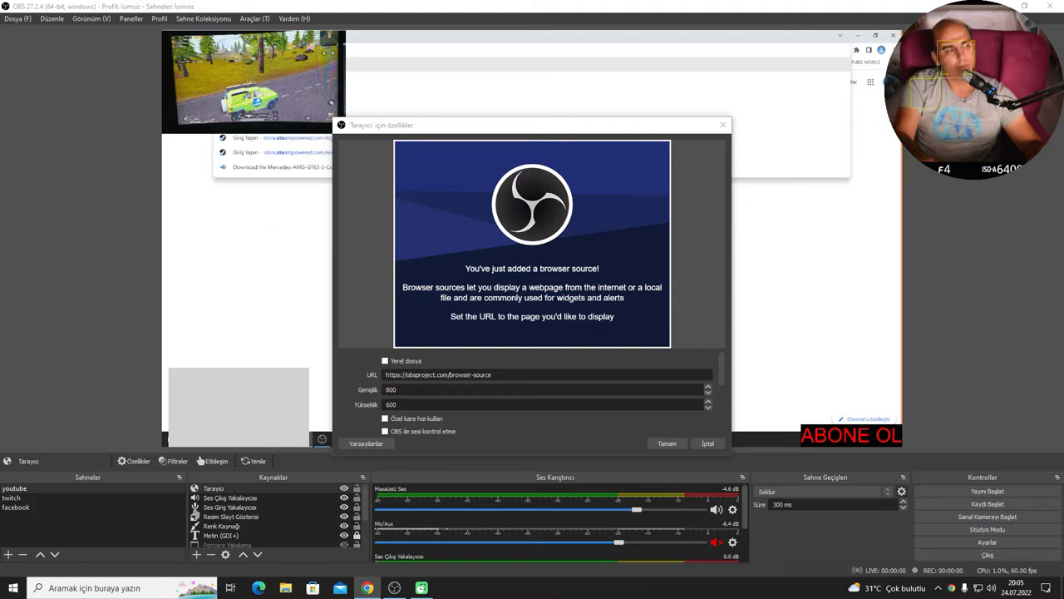
text(r)
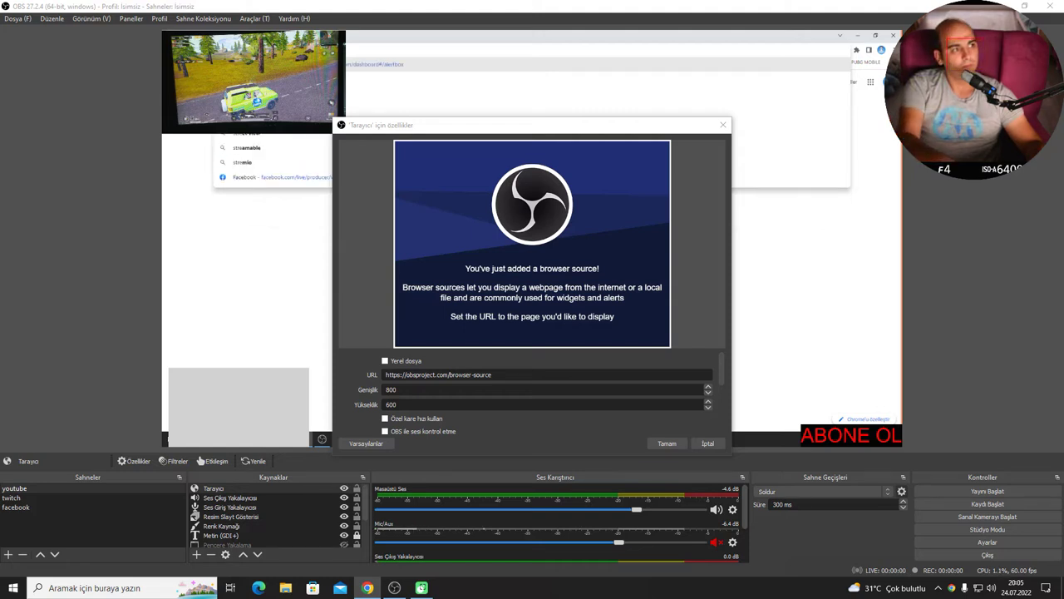
key(Return)
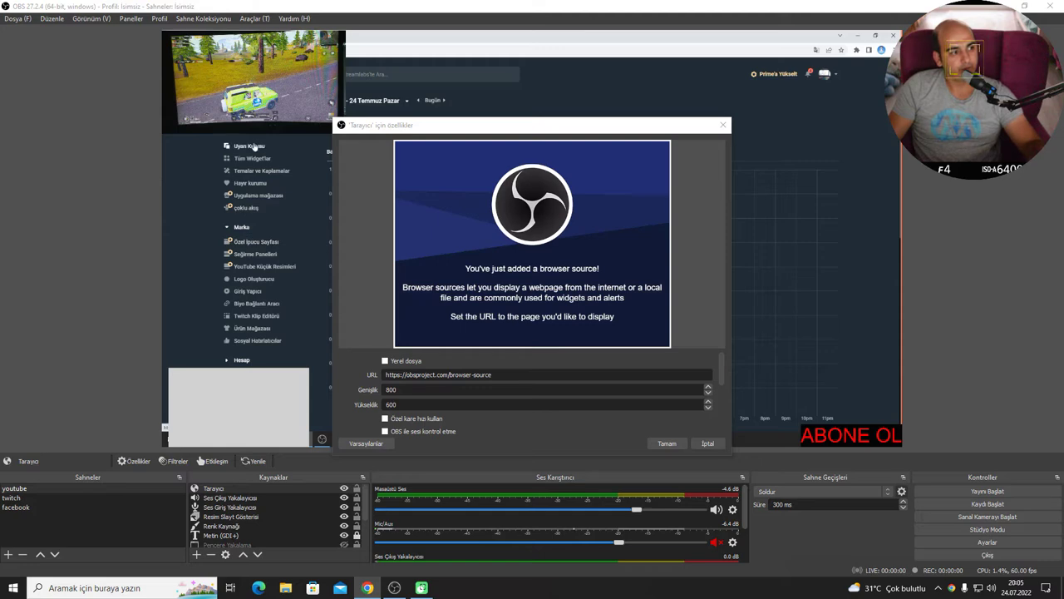
scroll(251, 146, down, 2)
drag(569, 38, 563, 162)
Maximize the Chrome window and go to Uyarı Kutusu under Temeller
double_click(563, 161)
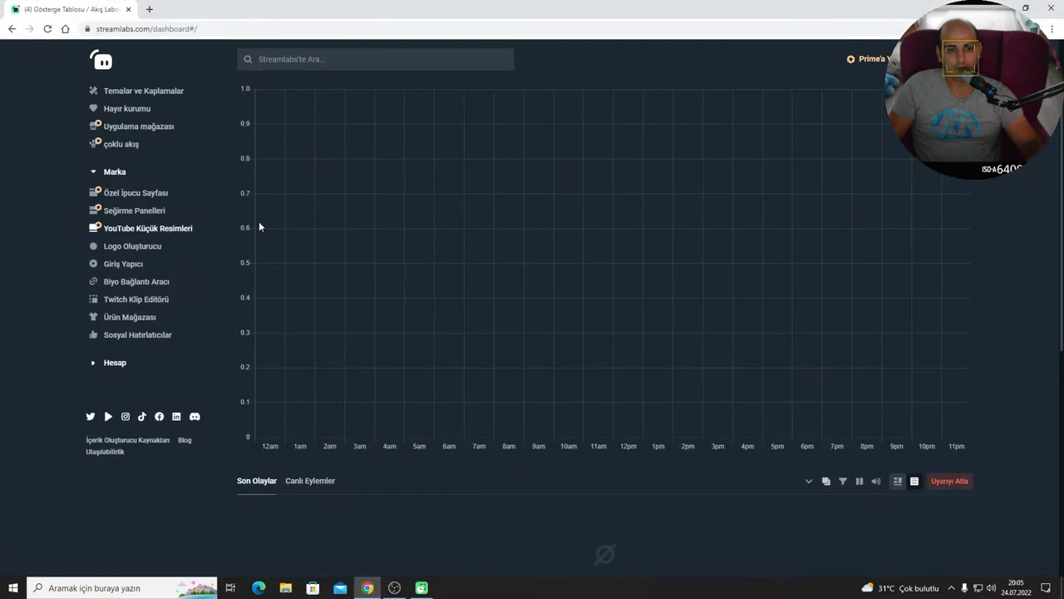
scroll(258, 183, up, 2)
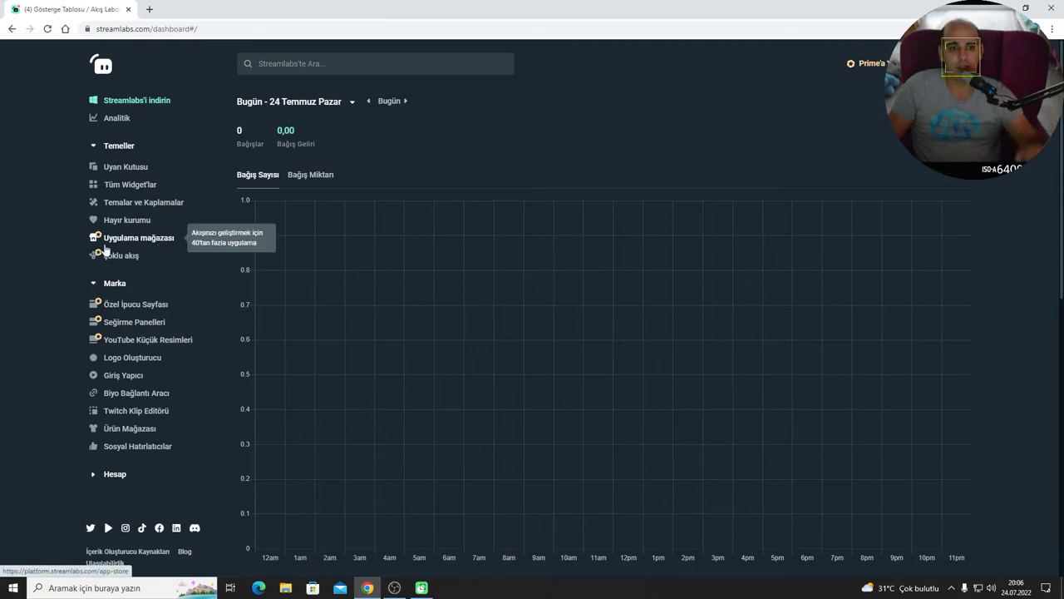
scroll(194, 408, down, 3)
scroll(187, 365, up, 3)
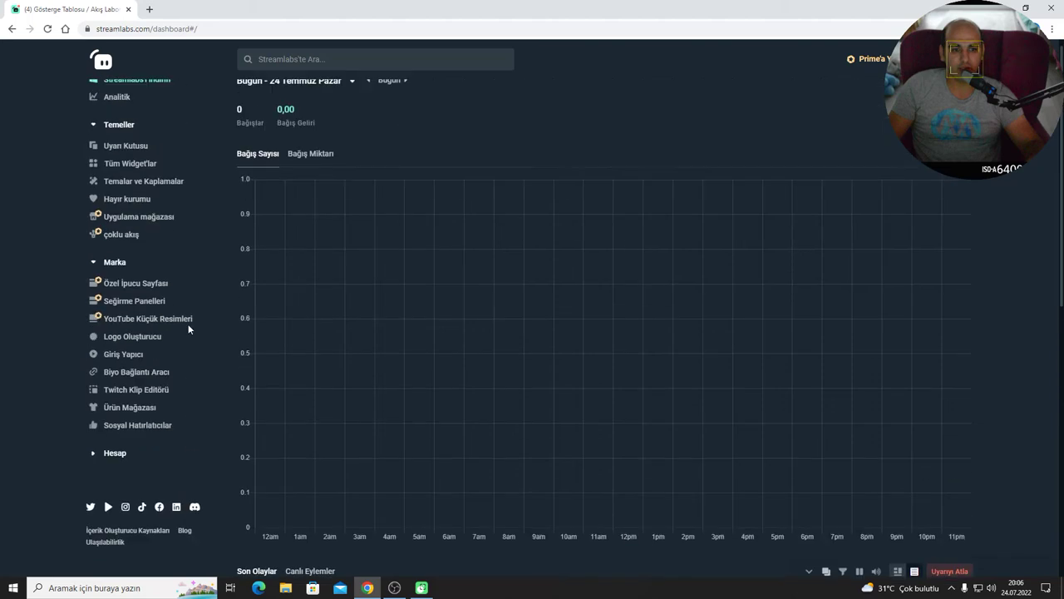
click(127, 167)
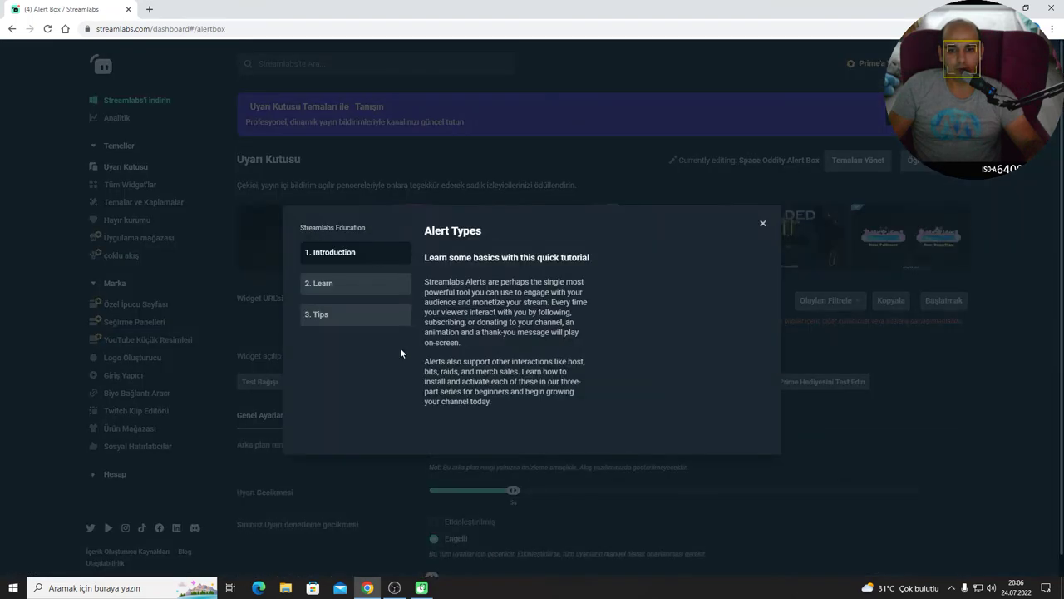
Close the alert types tutorial and fire a Test Bağışı donation alert
click(762, 223)
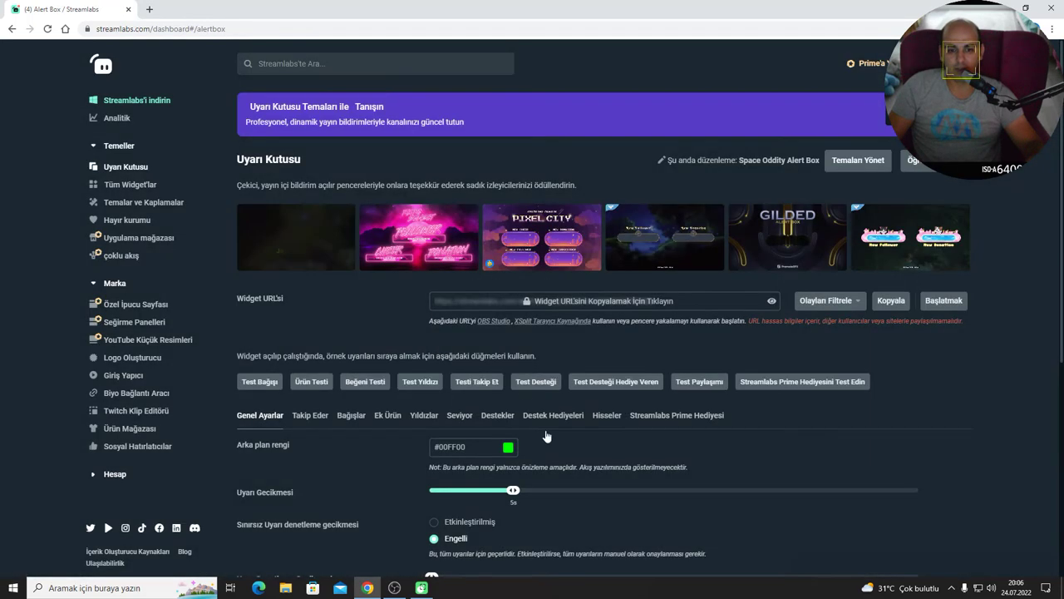
scroll(490, 461, down, 1)
scroll(450, 389, down, 2)
scroll(289, 345, up, 1)
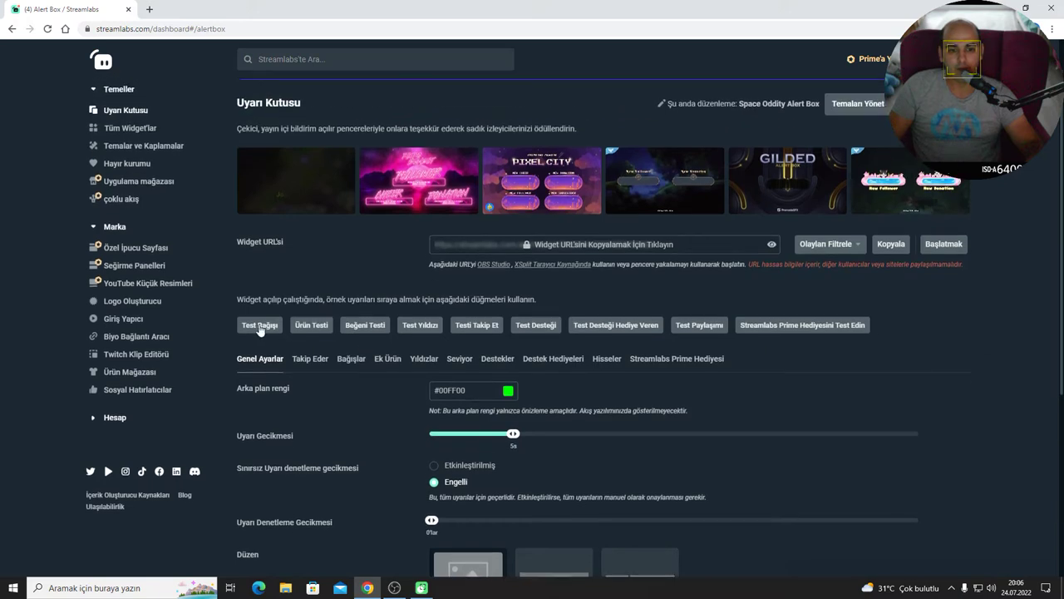
click(260, 326)
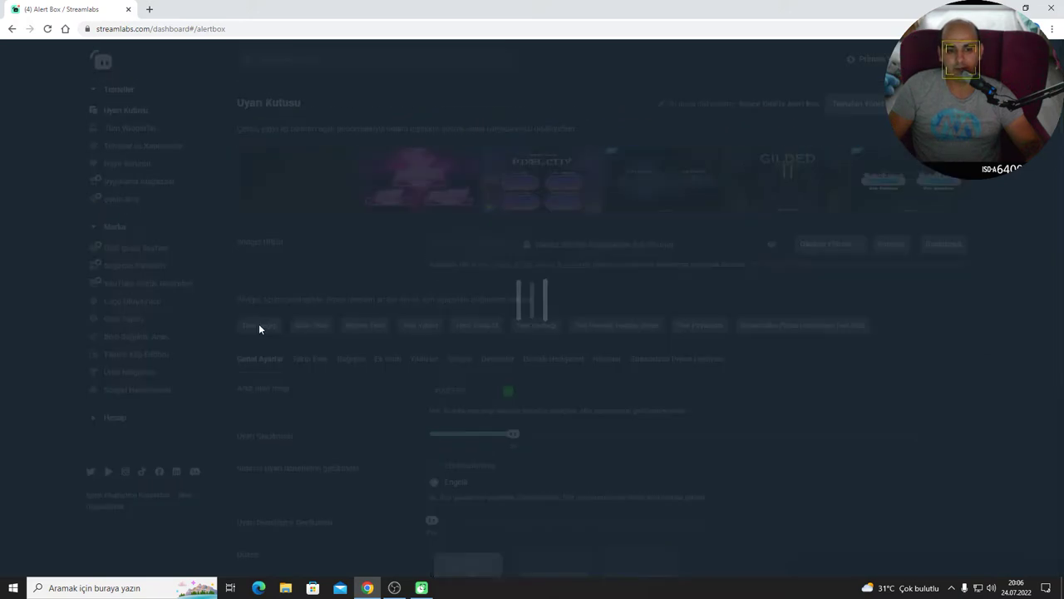
scroll(537, 419, down, 1)
scroll(361, 325, down, 1)
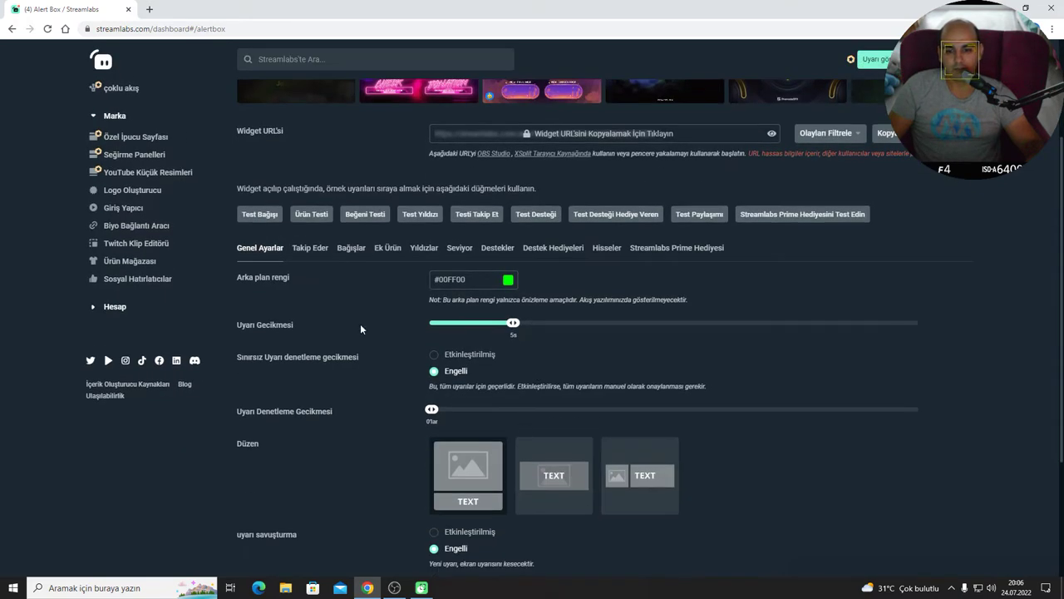
scroll(306, 327, up, 1)
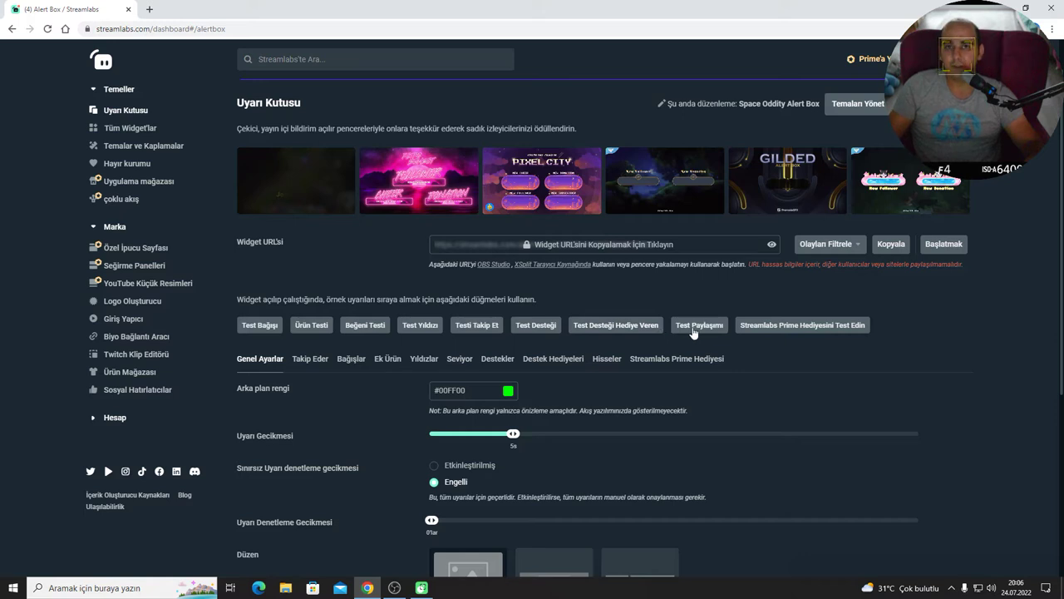
Copy the Alert Box widget URL, confirming the sharing warning, and switch back to OBS
scroll(656, 330, down, 1)
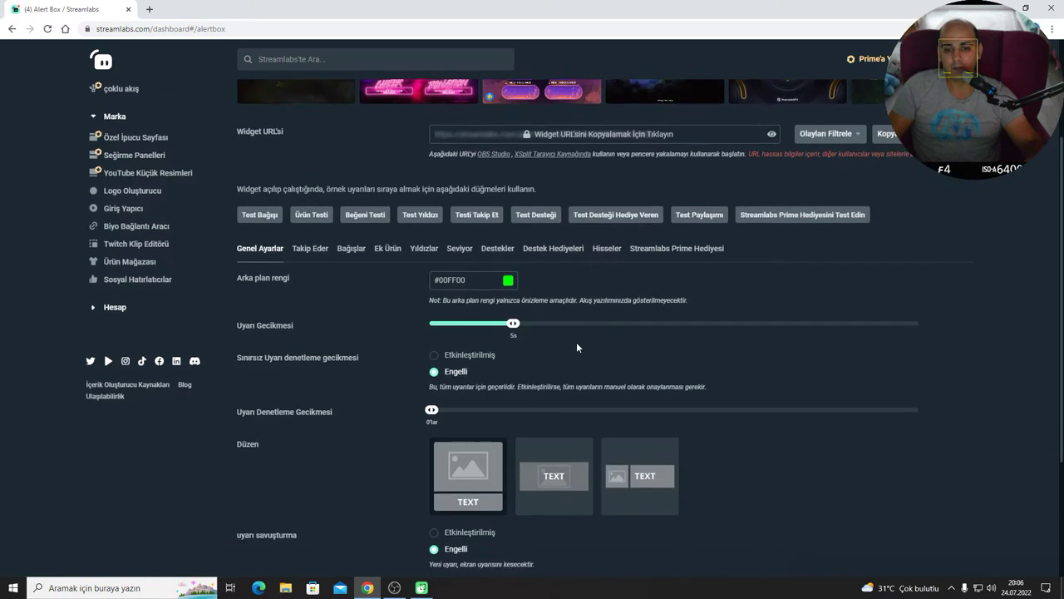
scroll(349, 272, up, 1)
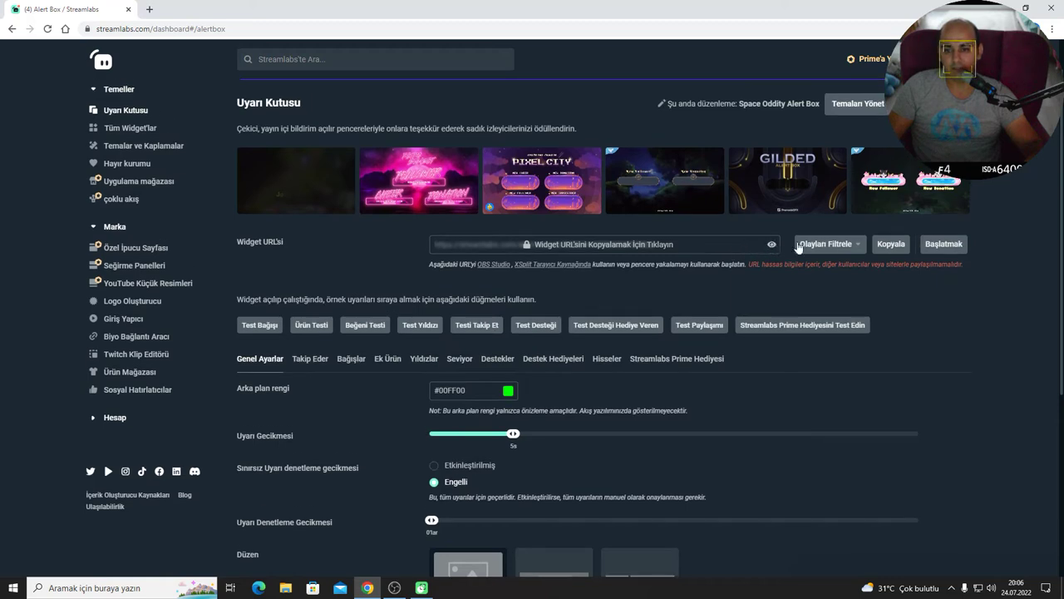
click(890, 244)
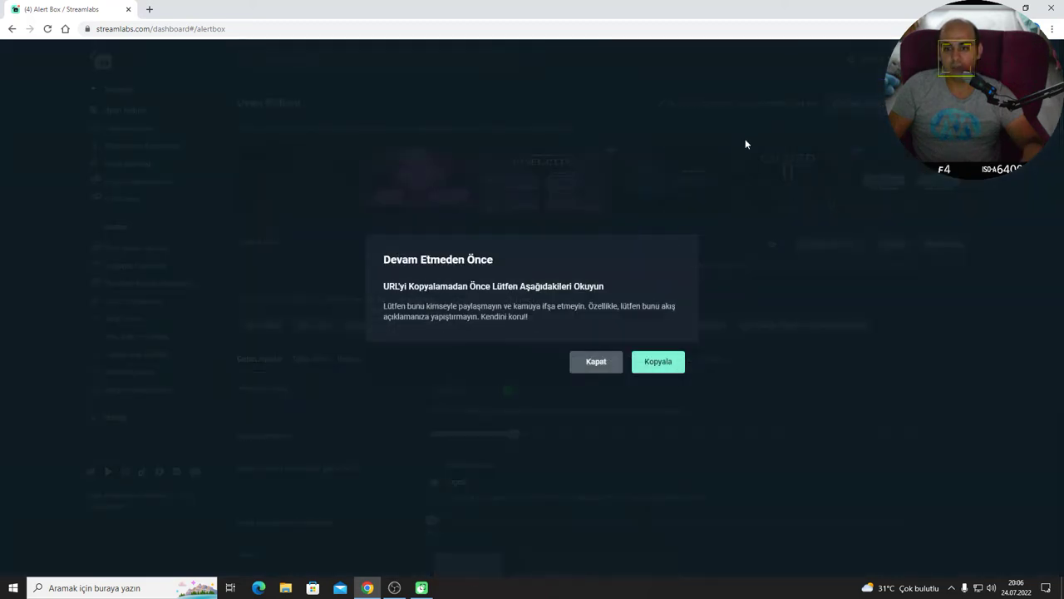
click(665, 363)
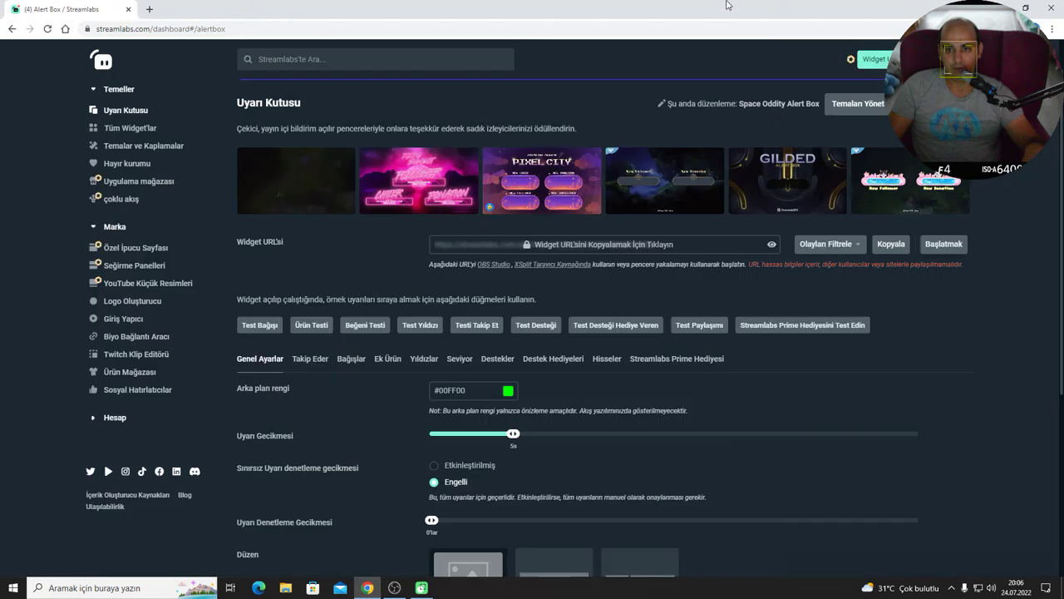
key(alt+Tab)
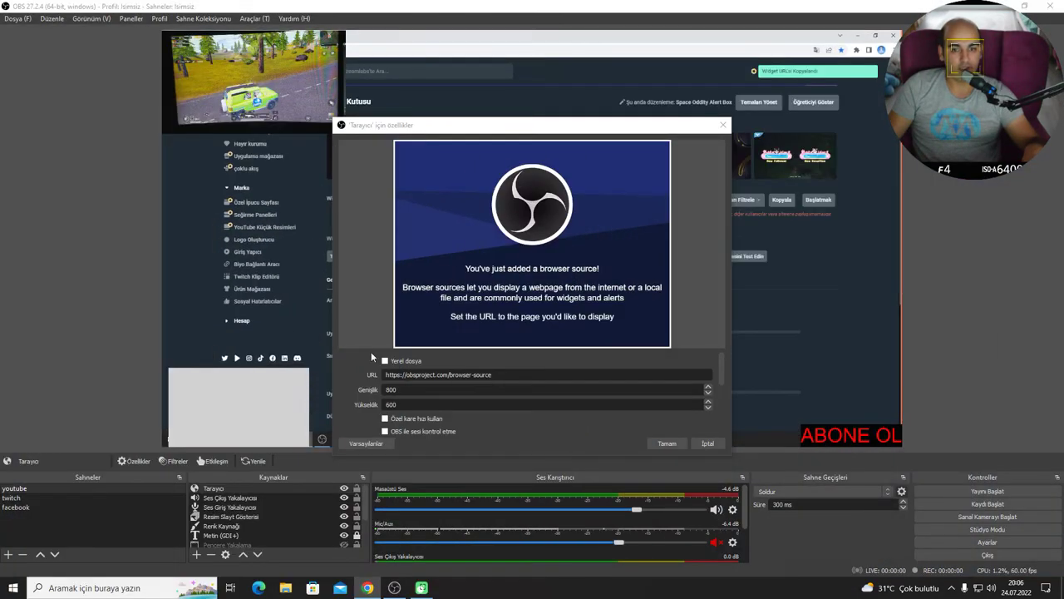
Replace the Tarayıcı source's URL with the pasted Streamlabs Alert Box widget URL
triple_click(524, 374)
text(https://streamlabs.com/alert-box/v3/D33D1A43995934F578D2)
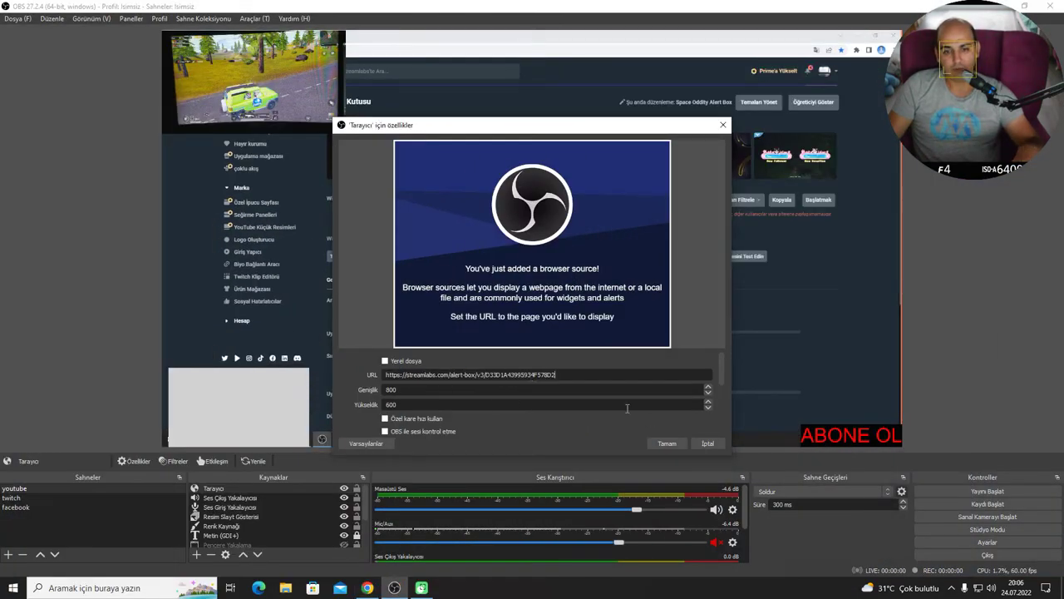
click(670, 443)
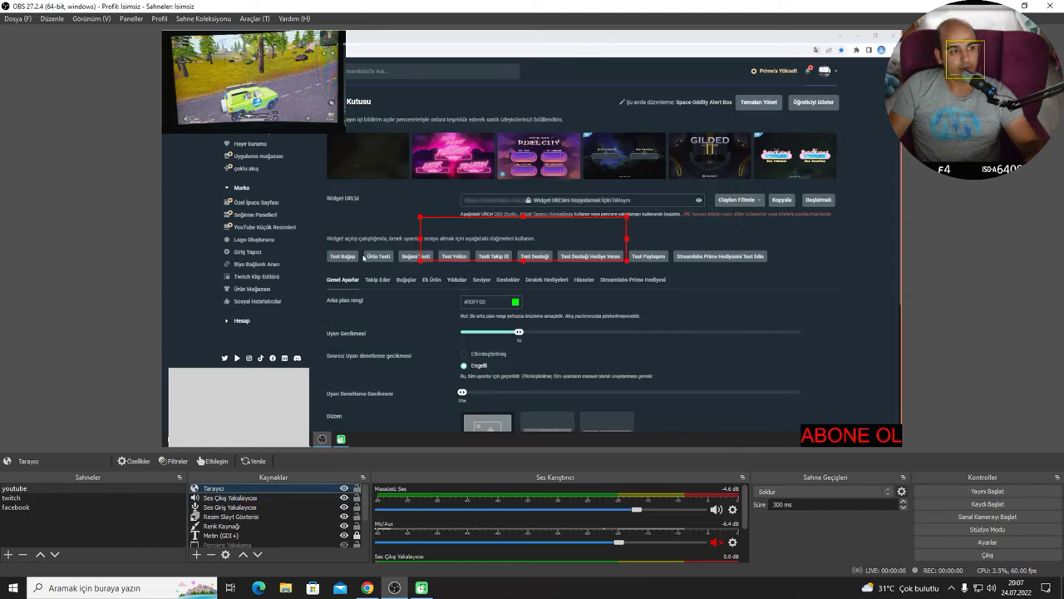
Send test support and merch alerts and hide the Ekran Yakalama screen capture
click(537, 257)
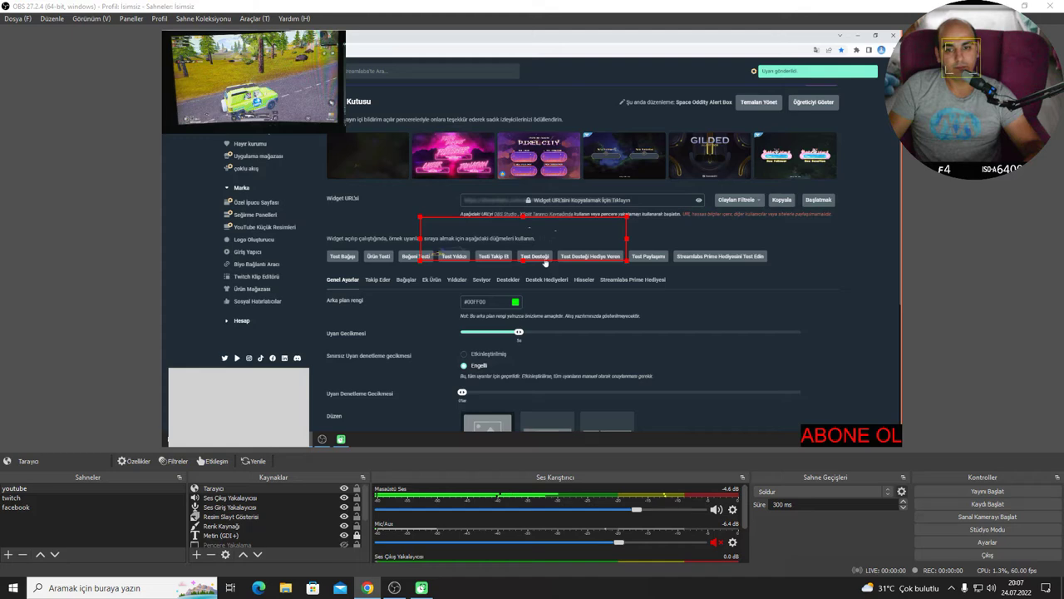
click(366, 258)
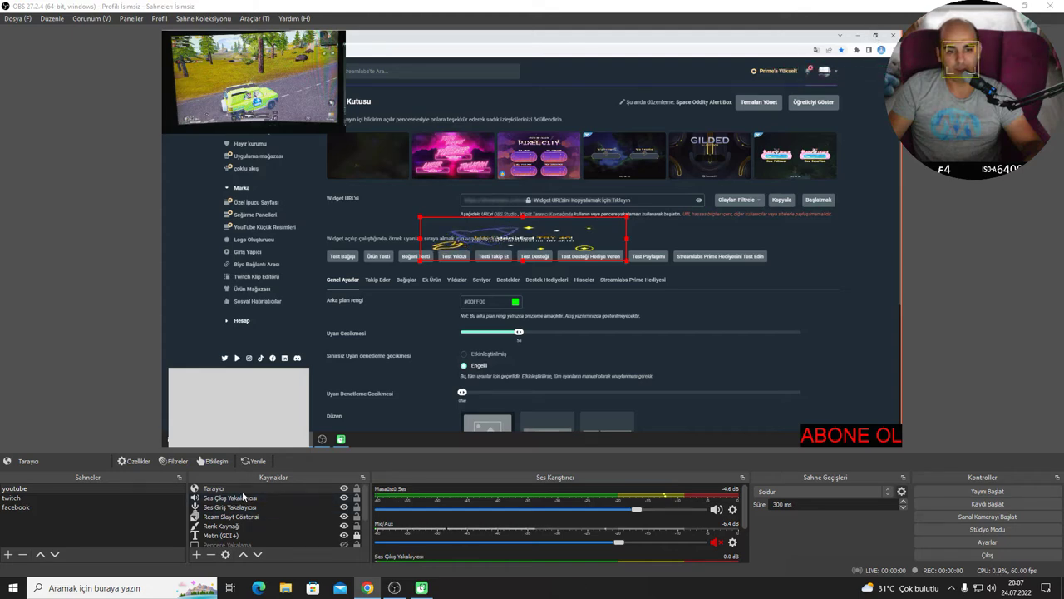
scroll(245, 507, down, 2)
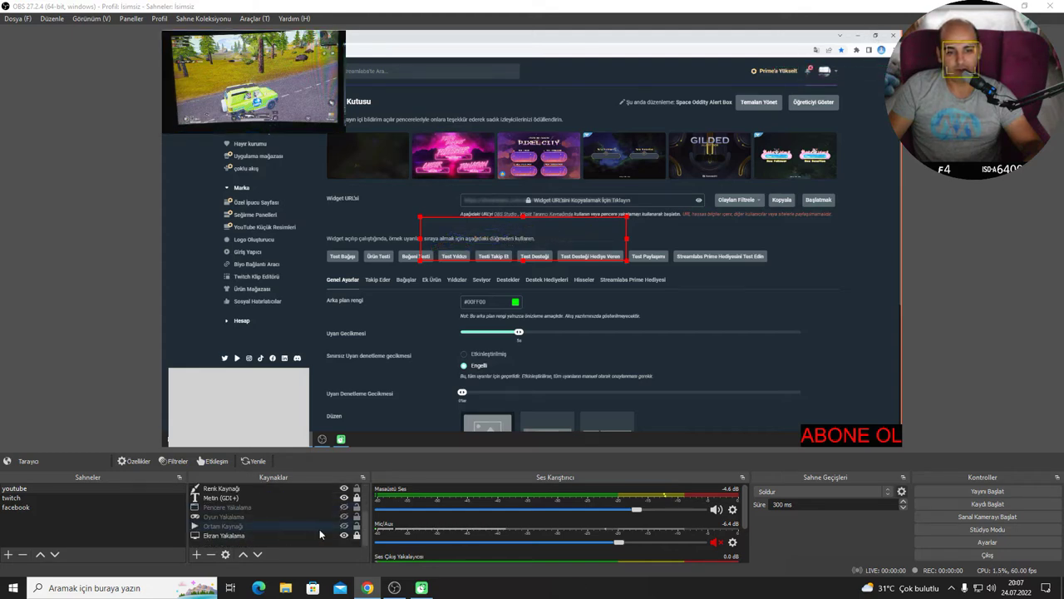
click(342, 536)
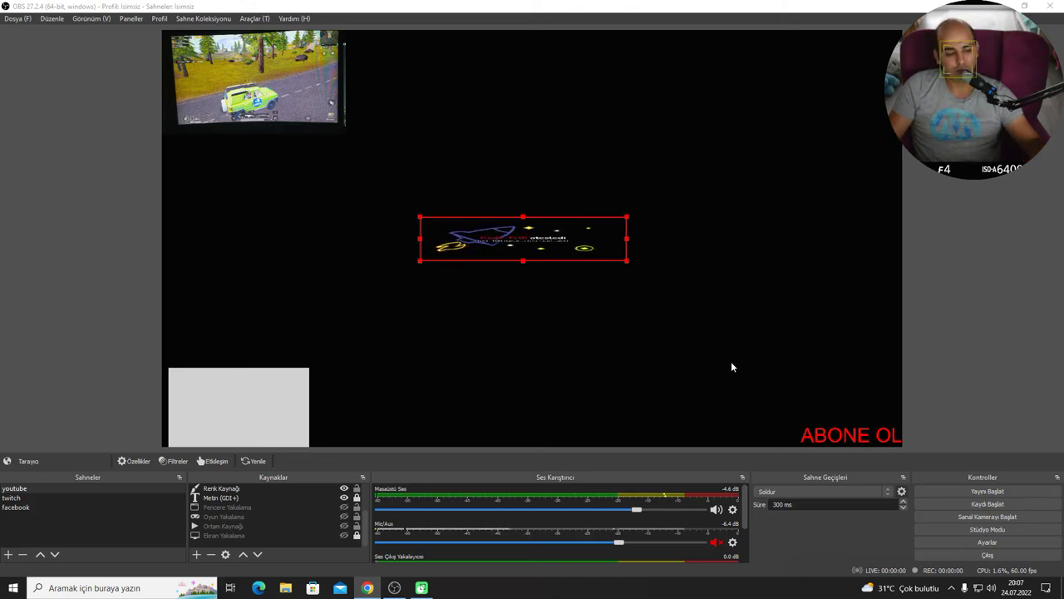
Enlarge the alert box source and nudge it toward the centre of the canvas
drag(626, 261, 691, 363)
drag(598, 321, 589, 266)
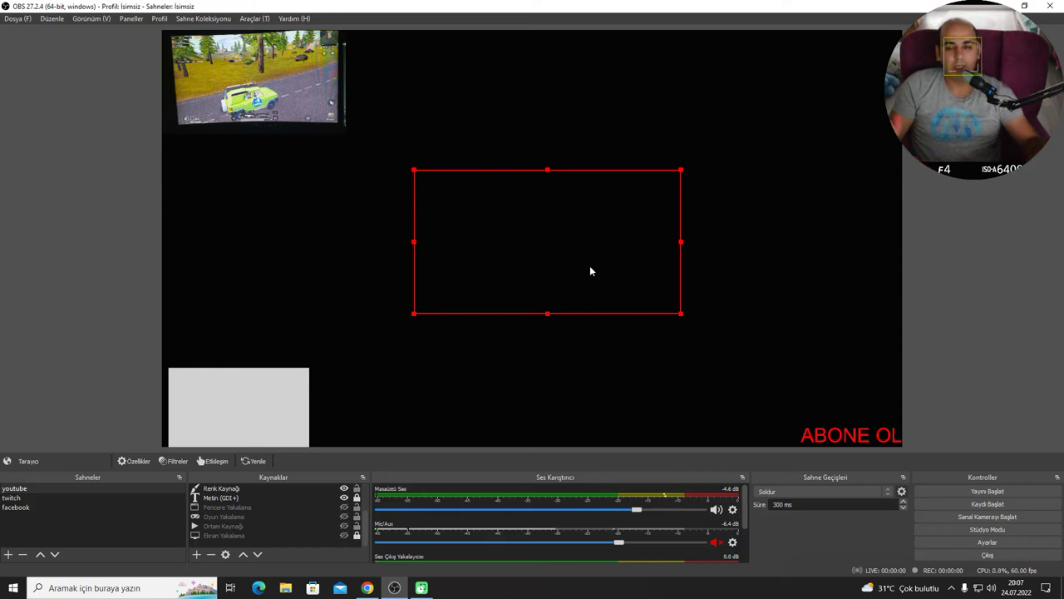
drag(562, 252, 535, 246)
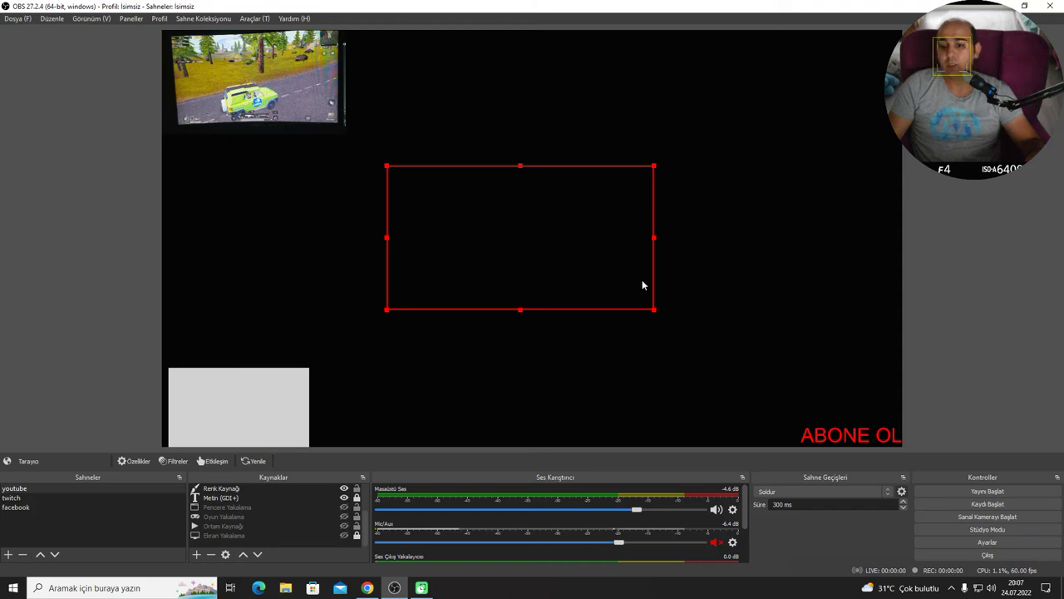
drag(560, 250, 588, 252)
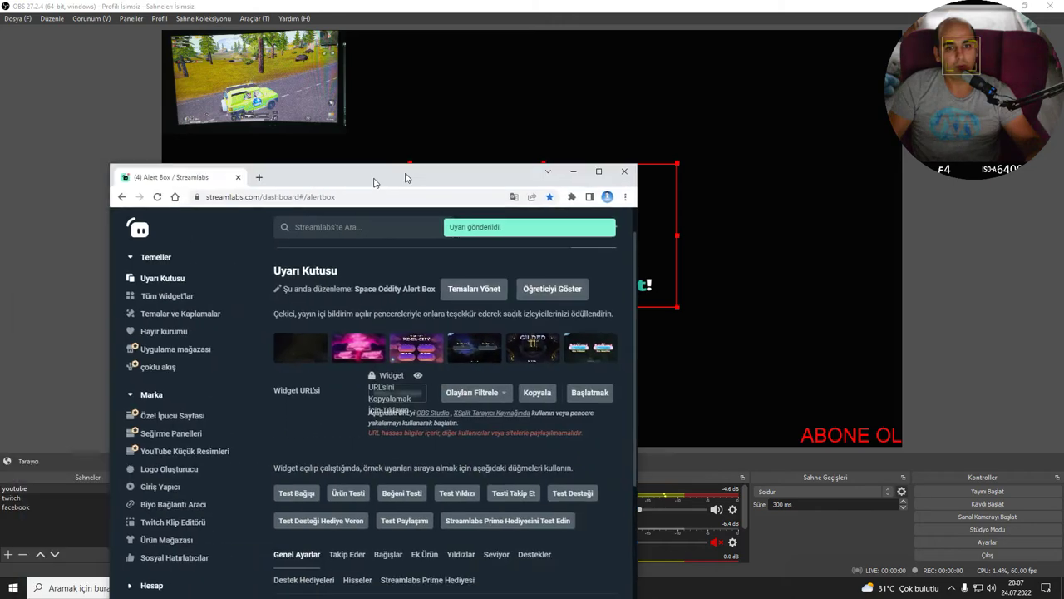
Fine-tune the alert box placement, then check that a test T-shirt merch alert plays in it
drag(408, 174, 655, 127)
key(alt+Tab)
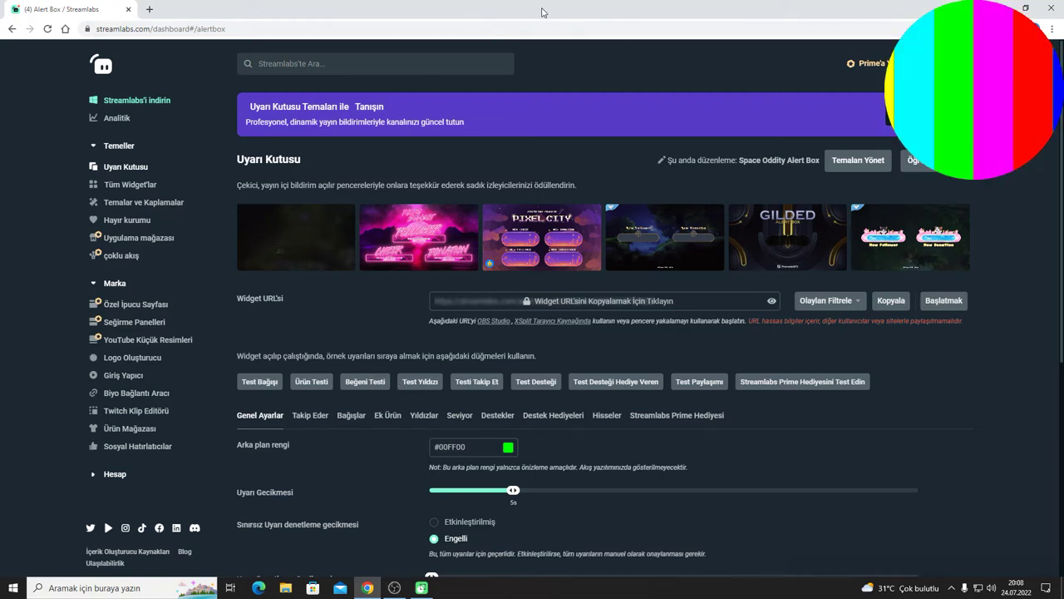
key(alt+Tab)
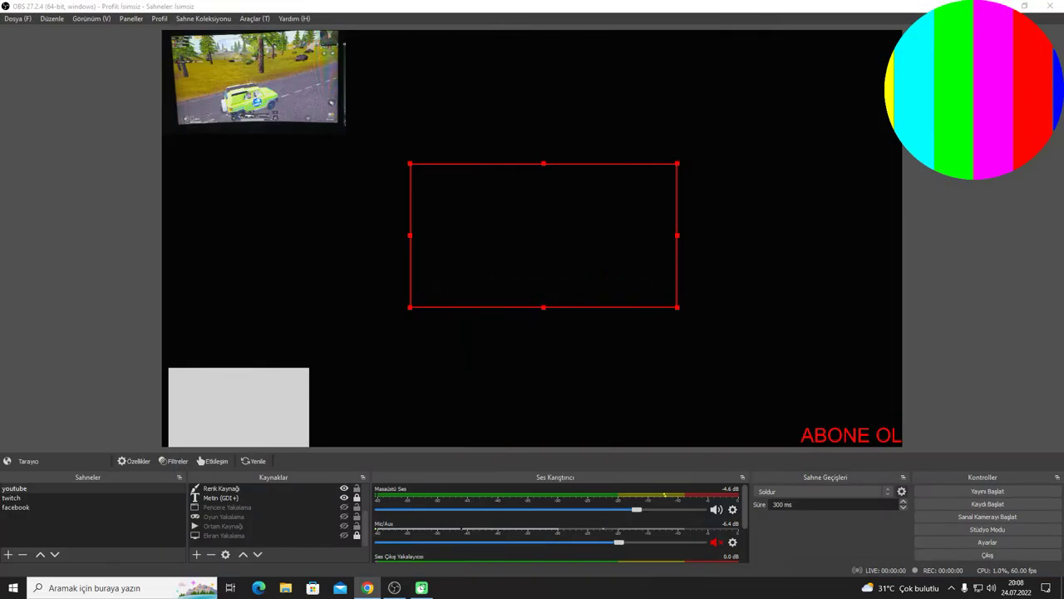
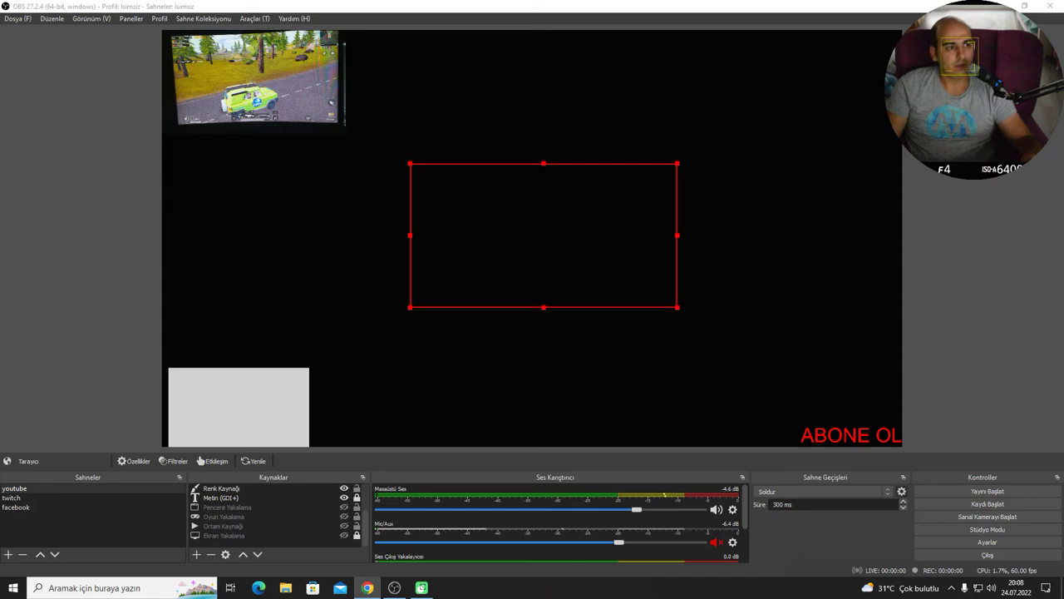
Scroll through the Streamlabs alert box page in the browser, then return to OBS
key(alt+Tab)
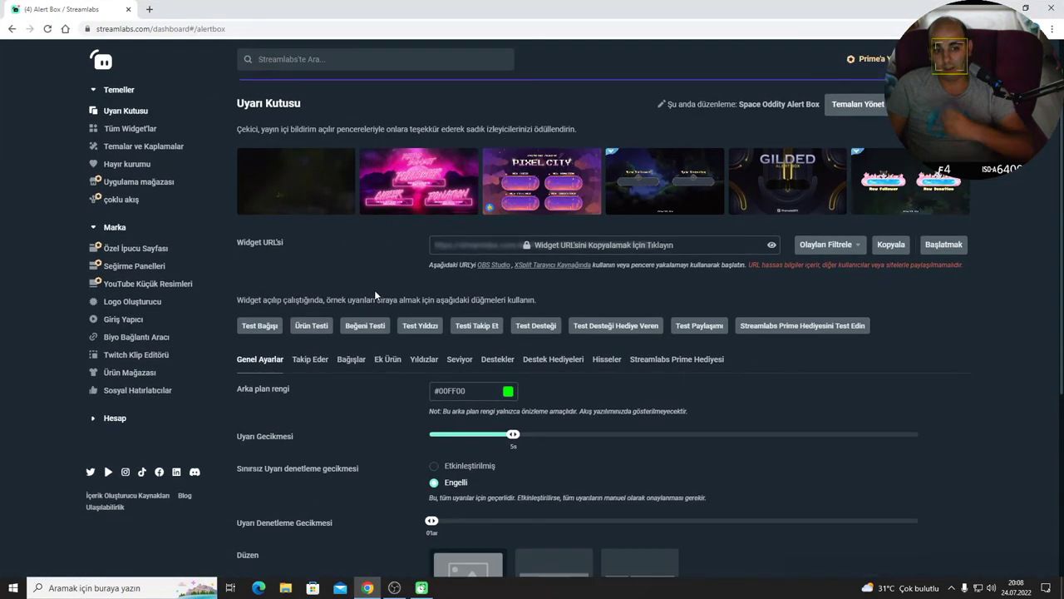
scroll(509, 361, down, 3)
scroll(519, 363, down, 1)
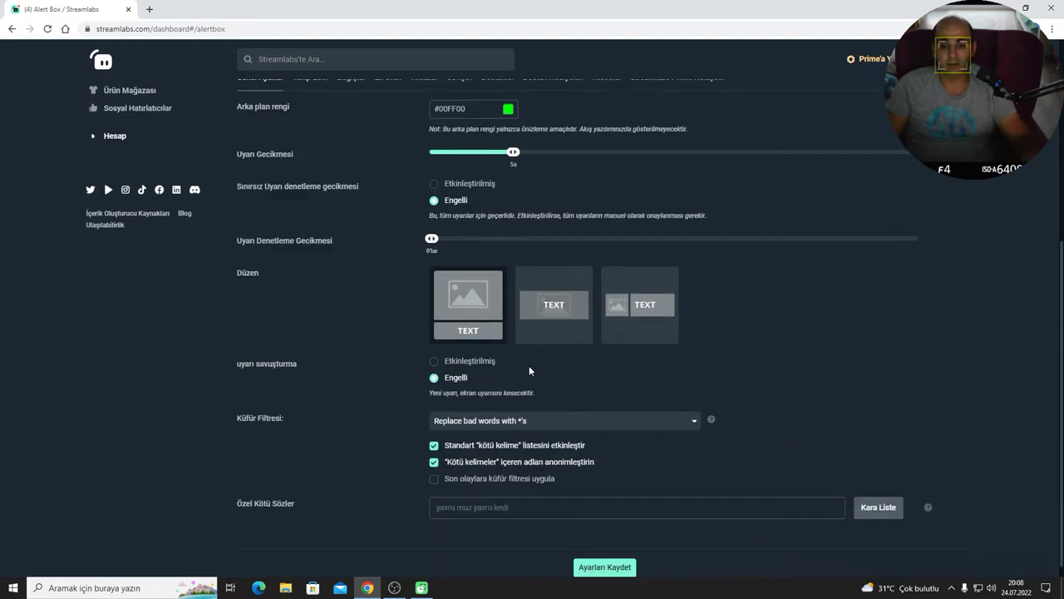
scroll(404, 273, up, 3)
scroll(389, 353, down, 3)
scroll(502, 459, up, 5)
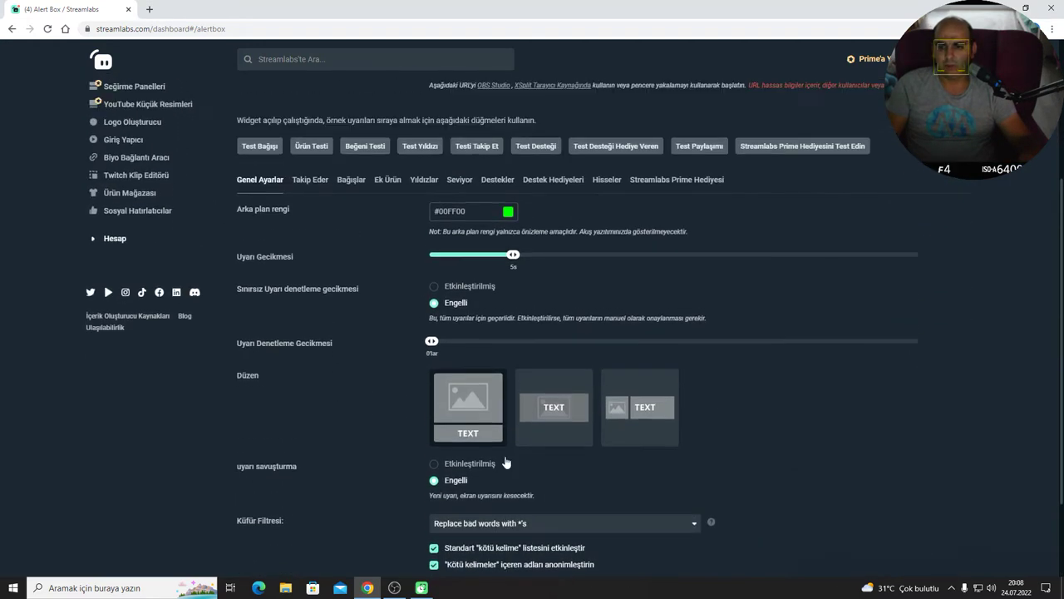
scroll(509, 450, down, 3)
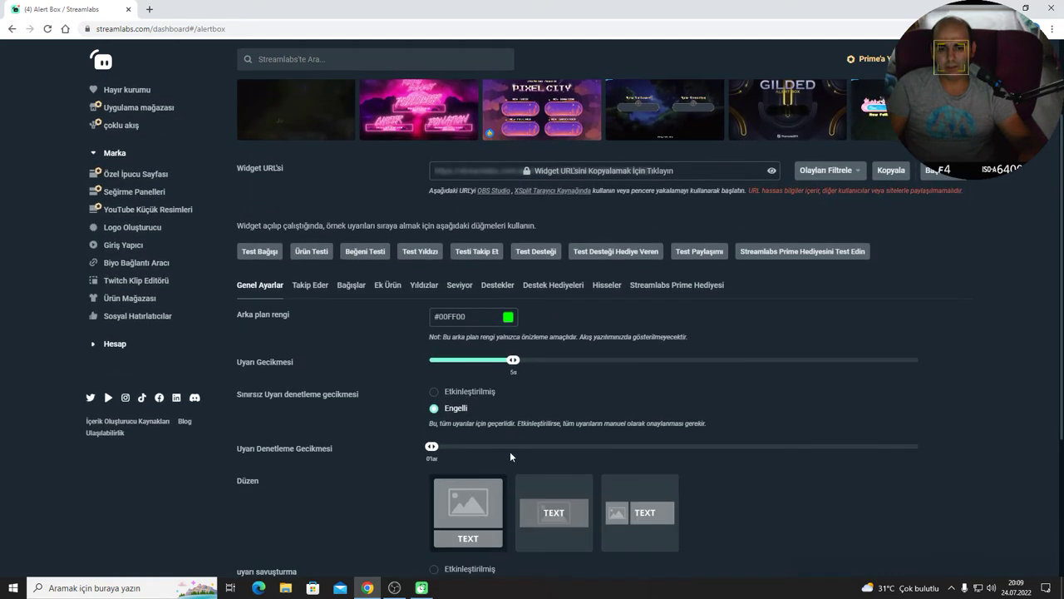
scroll(463, 357, up, 3)
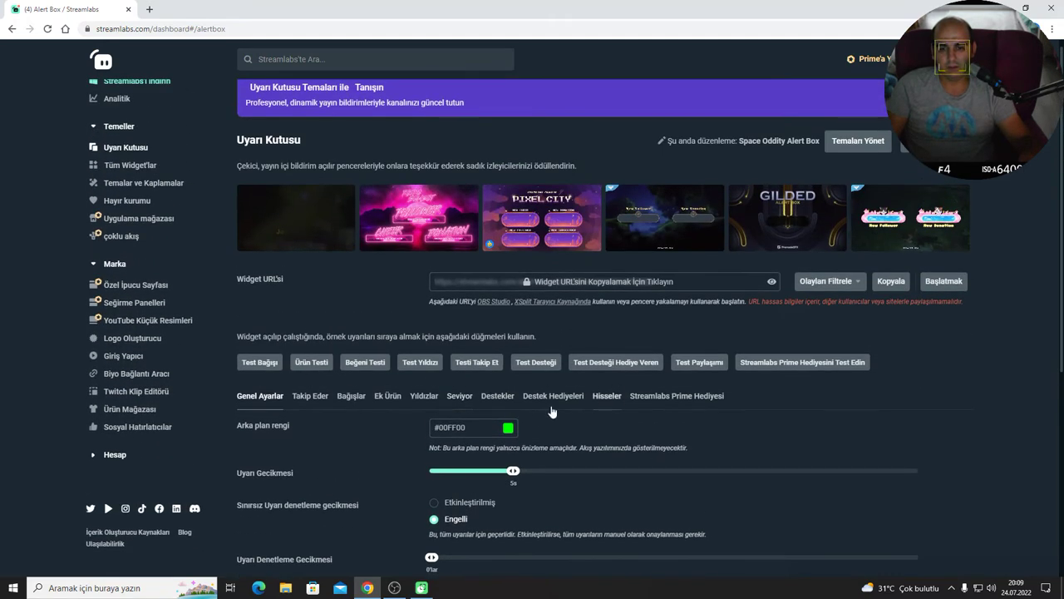
scroll(648, 407, down, 2)
scroll(739, 242, up, 2)
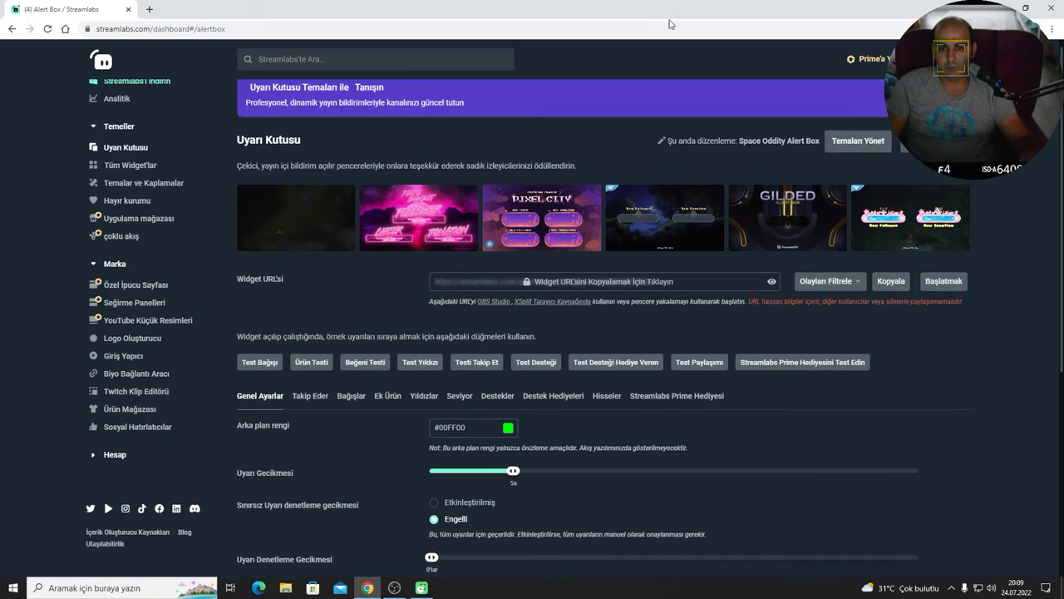
click(1004, 8)
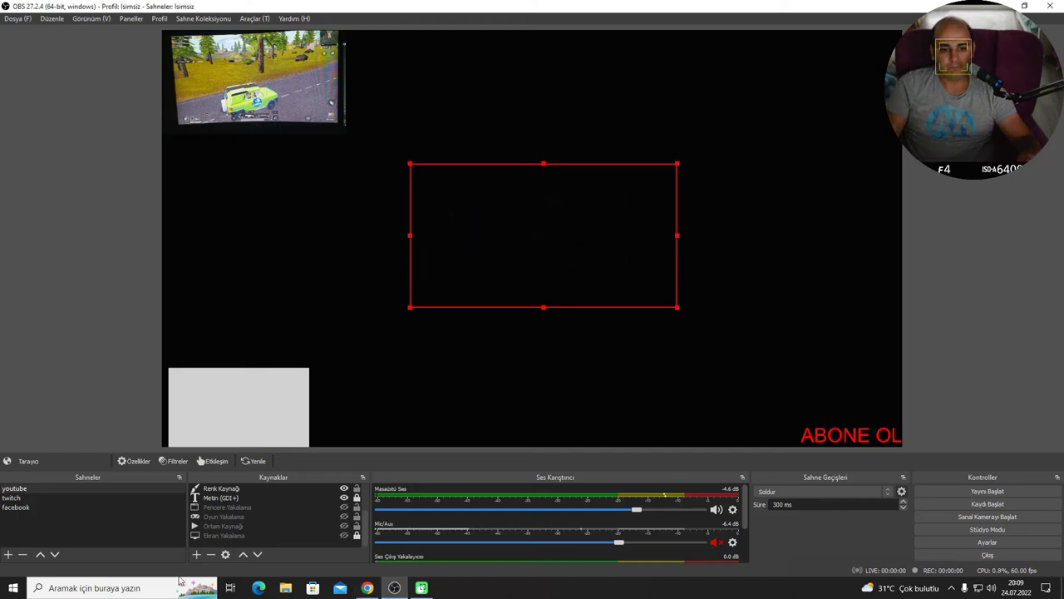
Show the Ekran Yakalama screen capture so its hooded-figure image fills the scene background
scroll(266, 514, up, 2)
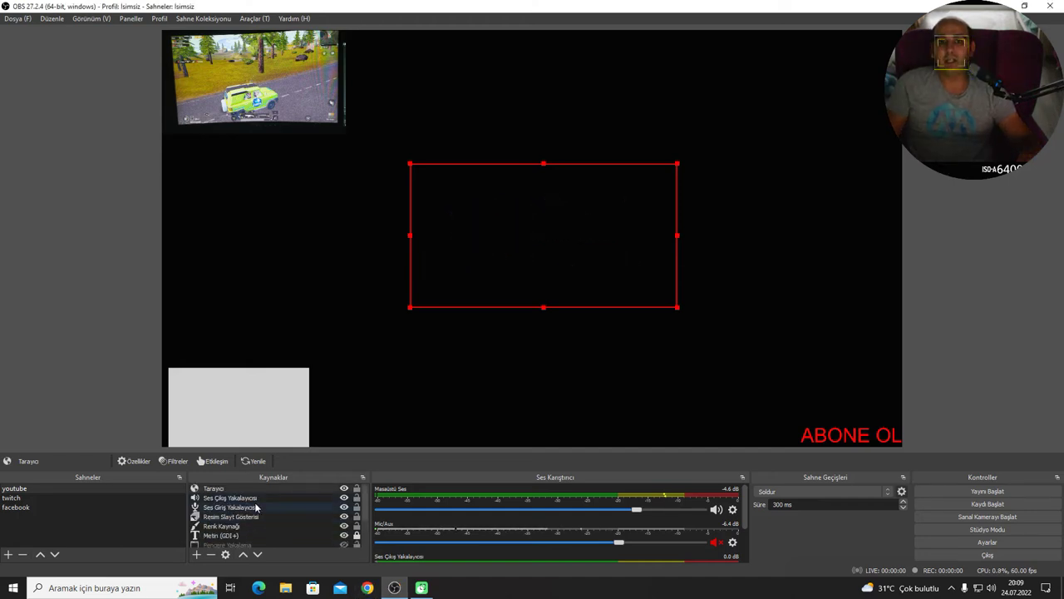
scroll(241, 538, down, 2)
click(231, 535)
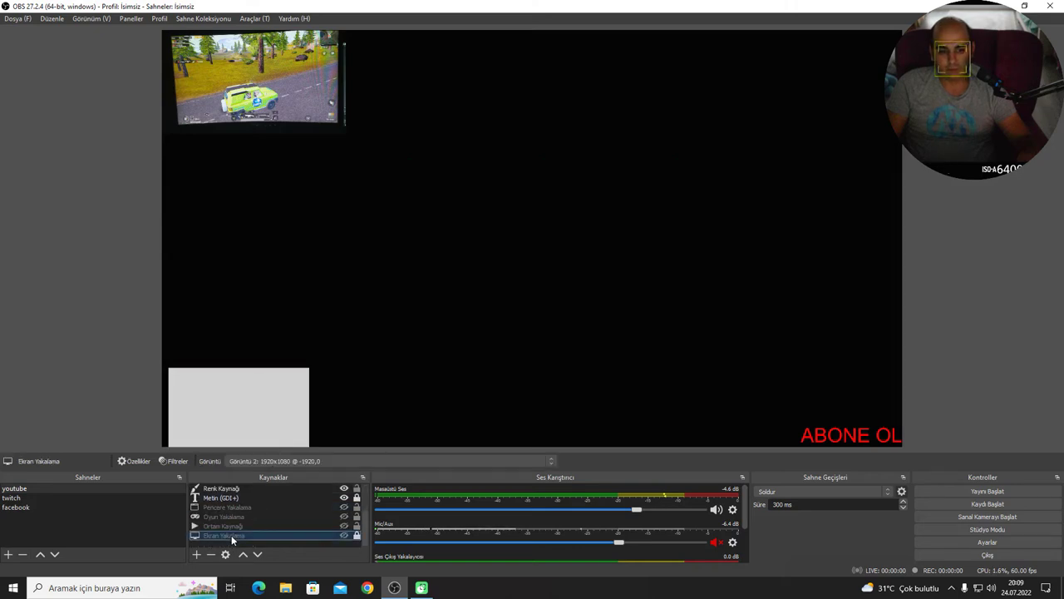
click(344, 534)
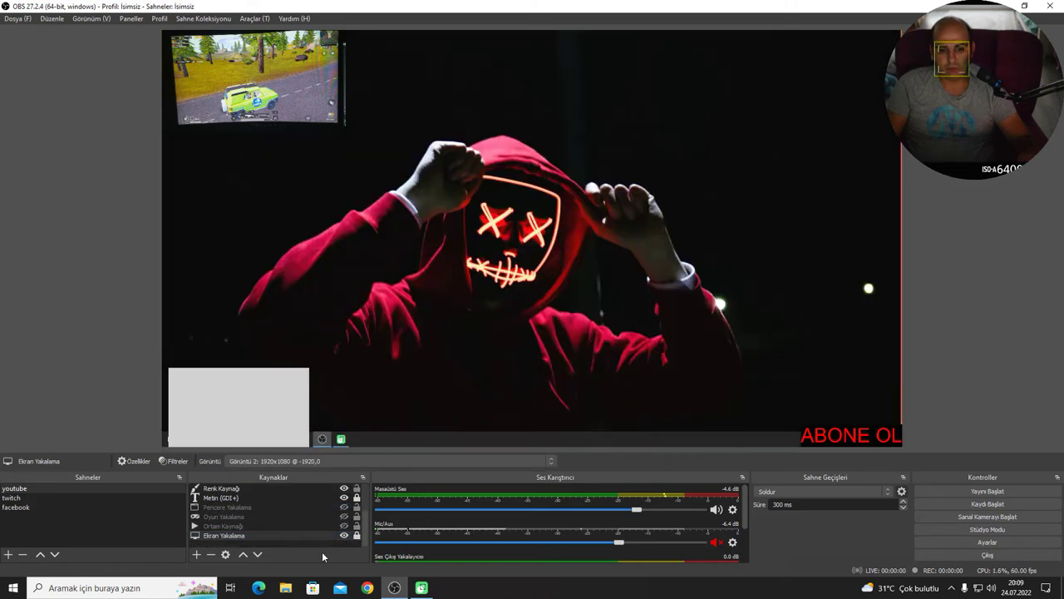
click(274, 542)
click(197, 553)
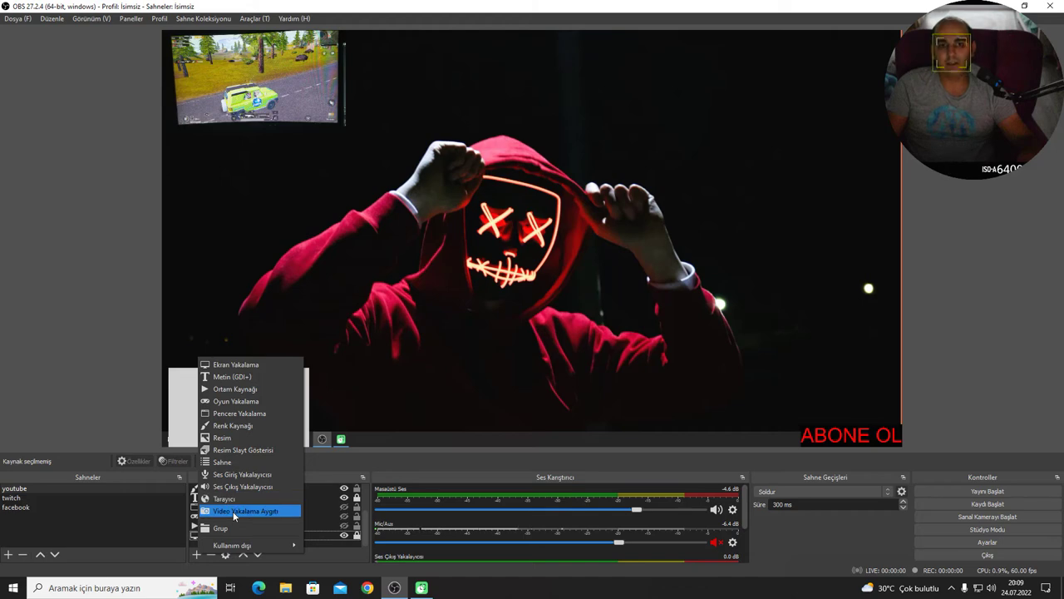
Add a Video Yakalama Aygıtı webcam source with its default name and settings
click(233, 511)
click(566, 370)
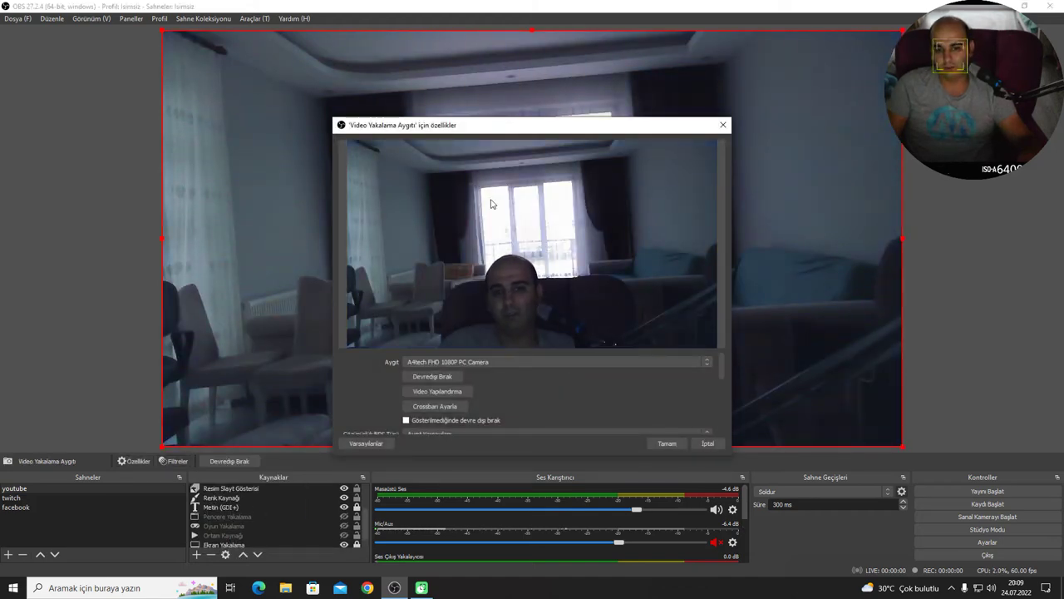
click(665, 442)
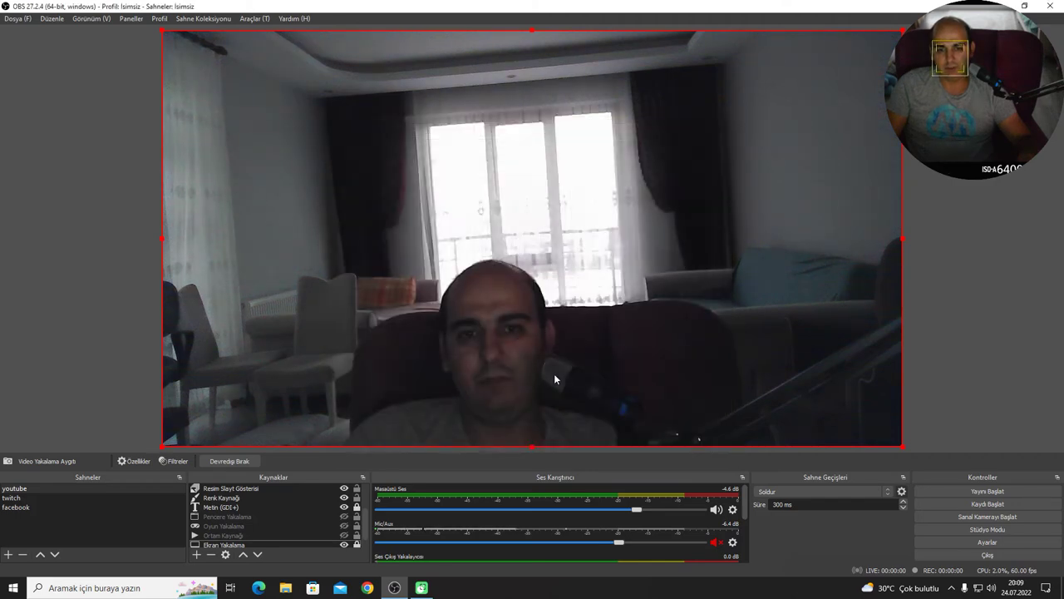
Shrink the webcam feed into a small overlay in the scene's lower-left corner
drag(903, 447, 351, 166)
drag(282, 133, 837, 412)
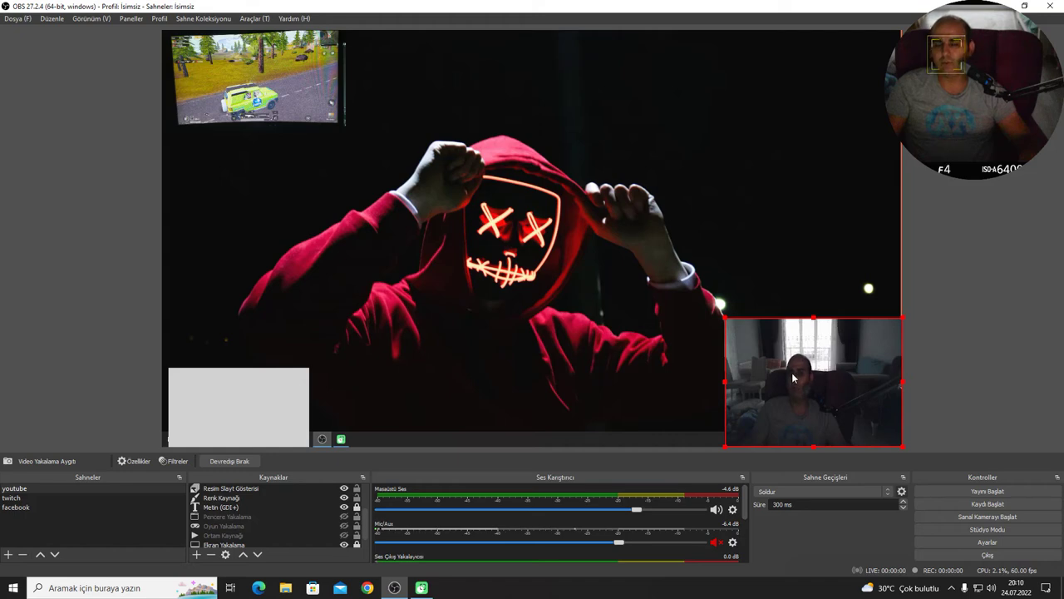
mouse_move(788, 374)
mouse_down()
mouse_move(770, 365)
mouse_move(788, 374)
mouse_up()
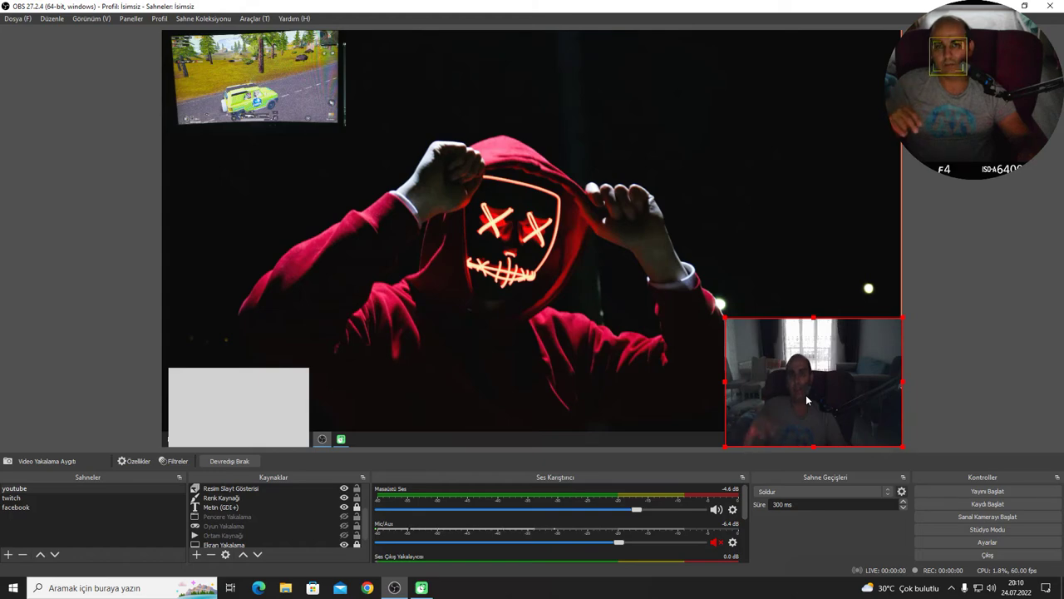
drag(803, 408, 253, 405)
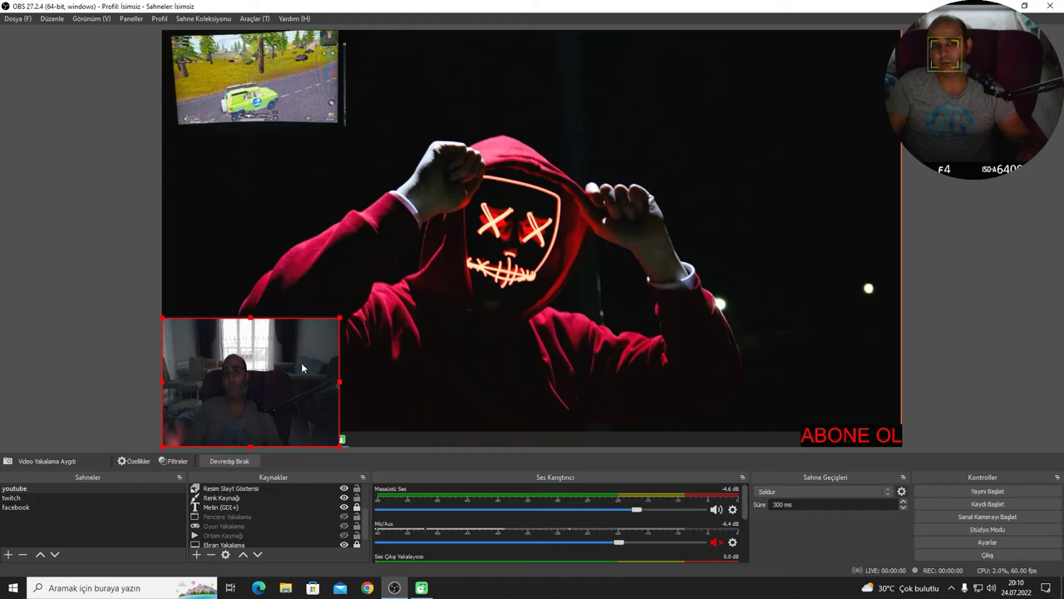
Move the grey colour box off the webcam and hide it and the ABONE OL text
scroll(348, 502, up, 2)
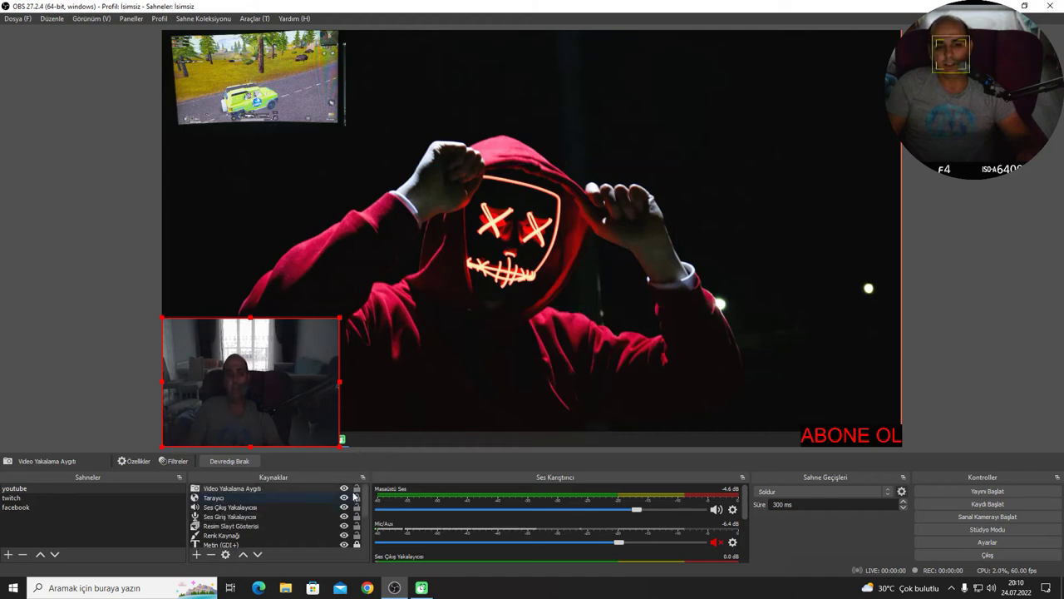
drag(291, 378, 284, 226)
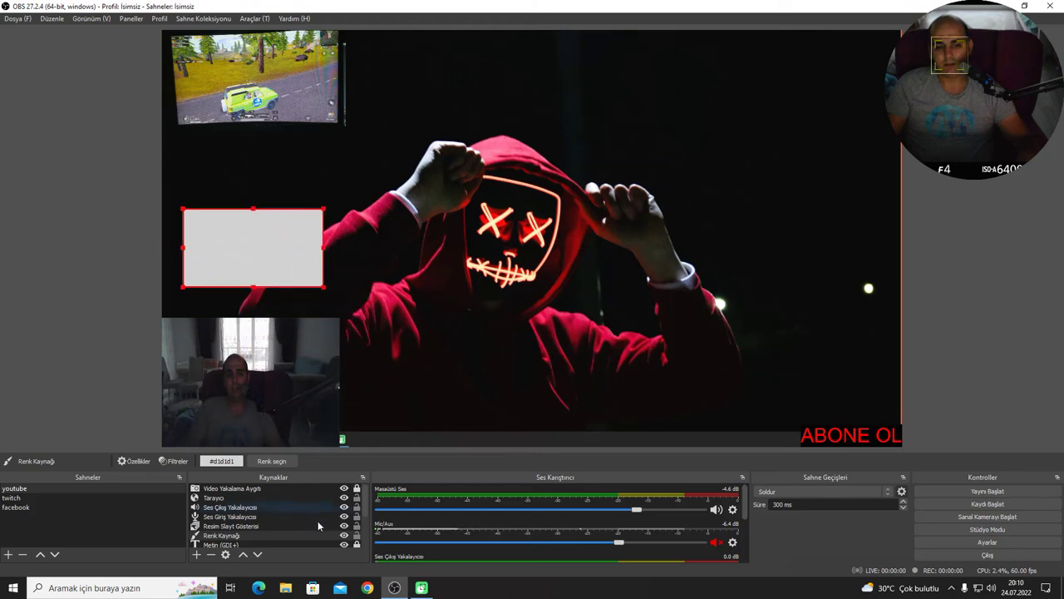
click(344, 536)
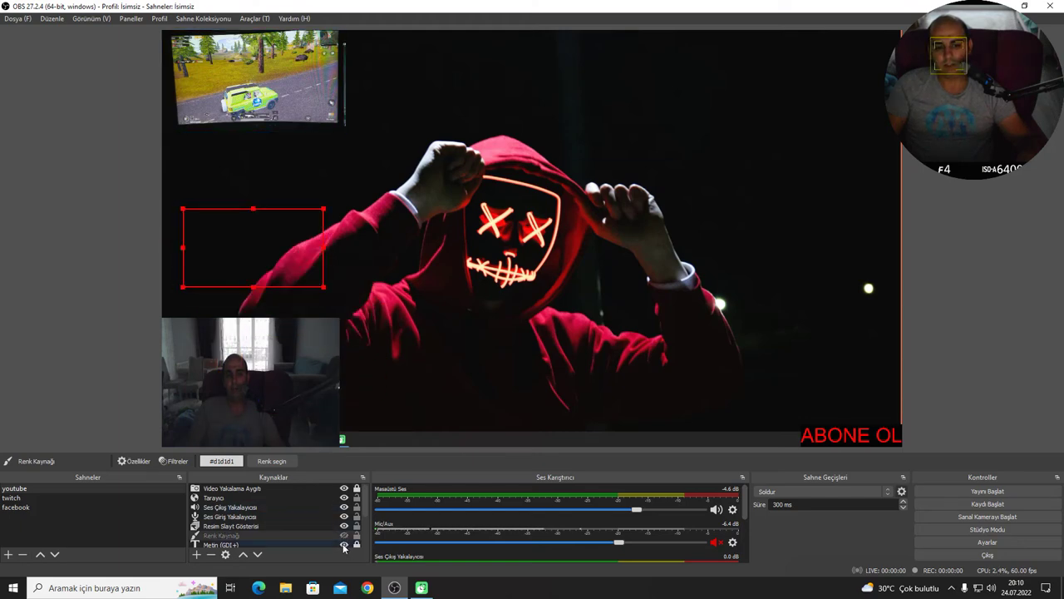
click(344, 545)
Hide the browser, desktop audio, microphone and slideshow sources, keeping the screen capture visible
scroll(343, 542, down, 2)
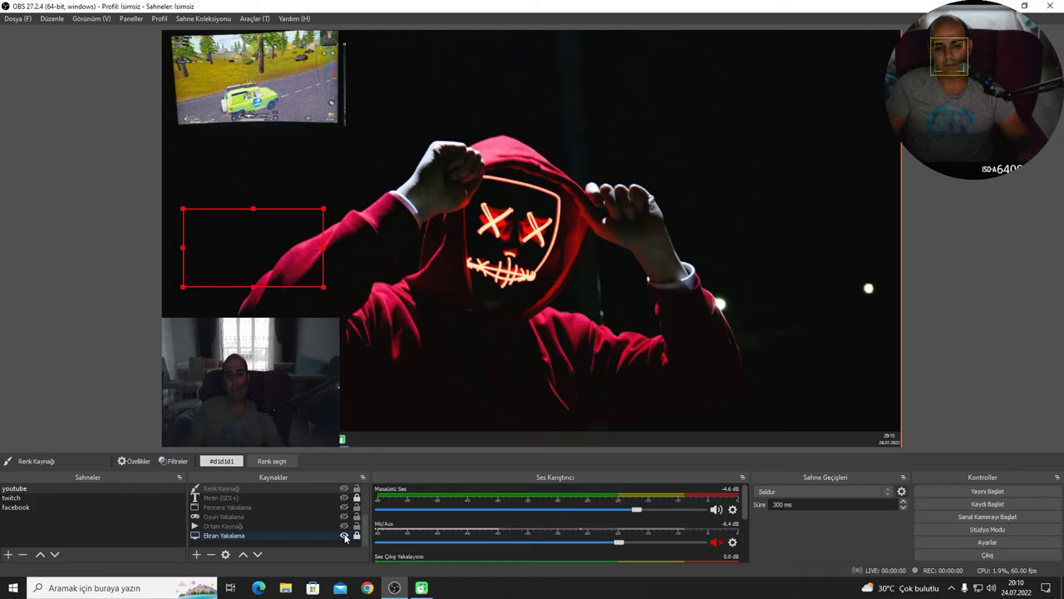
scroll(345, 538, up, 3)
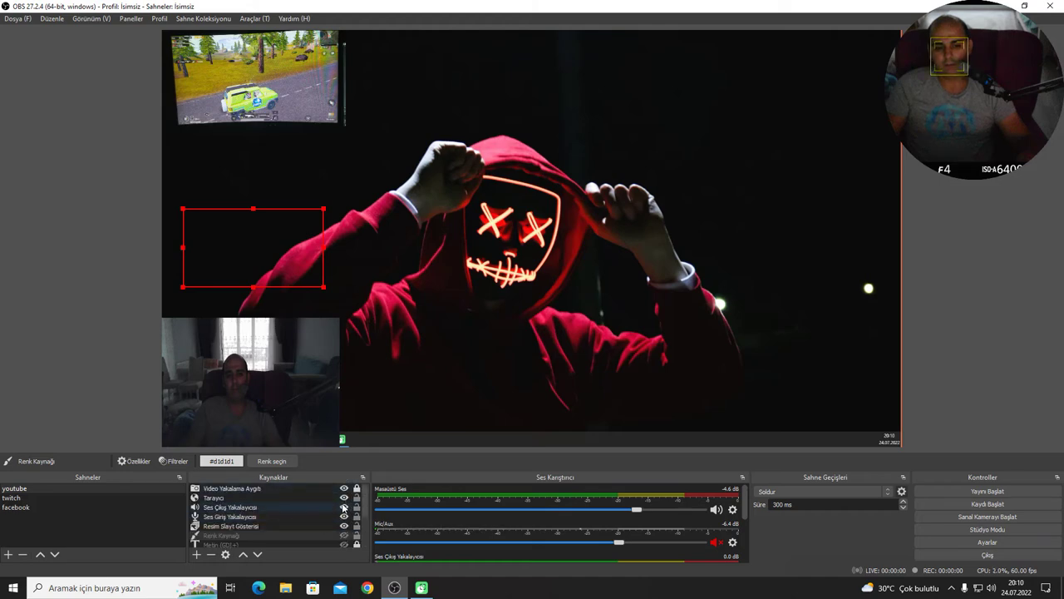
click(344, 497)
click(344, 507)
click(344, 517)
click(344, 526)
scroll(345, 542, down, 3)
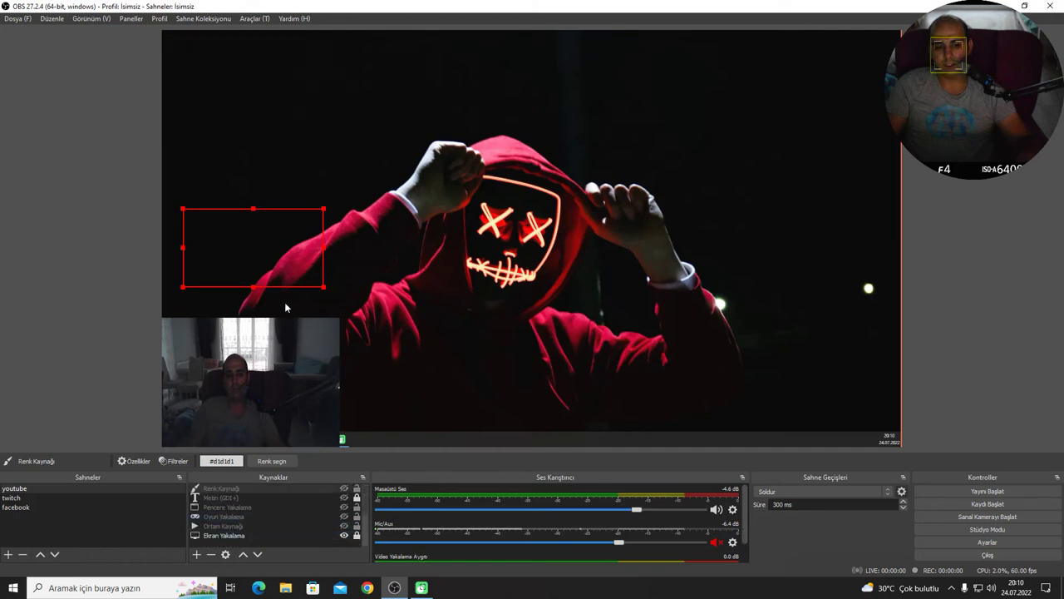
mouse_move(263, 268)
mouse_down()
mouse_move(256, 306)
mouse_move(277, 275)
mouse_up()
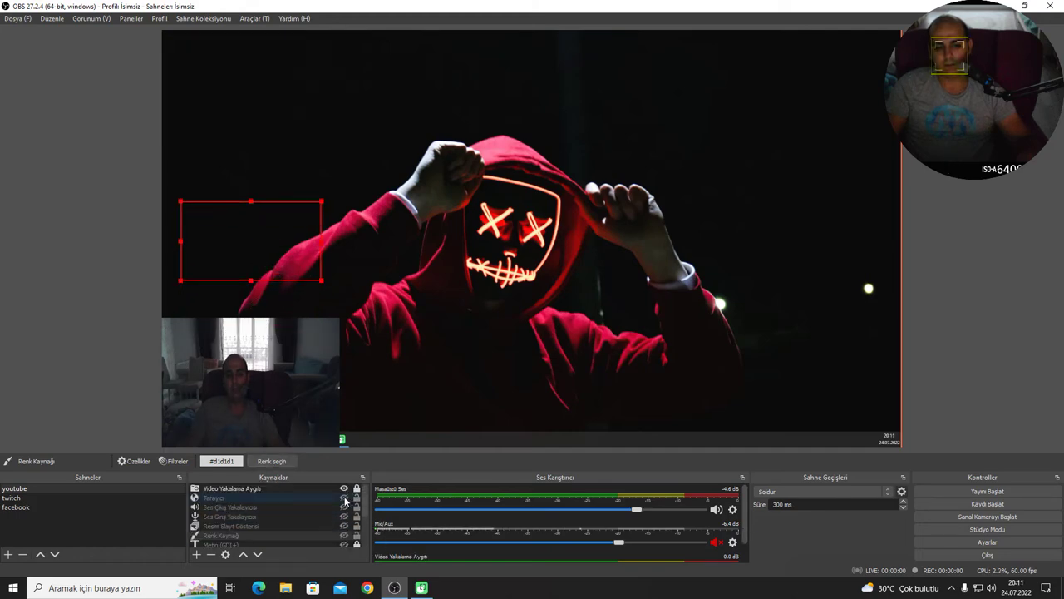
click(346, 539)
click(346, 539)
Delete the Renk Kaynağı colour source from the scene
drag(239, 241, 801, 395)
right_click(784, 397)
click(765, 404)
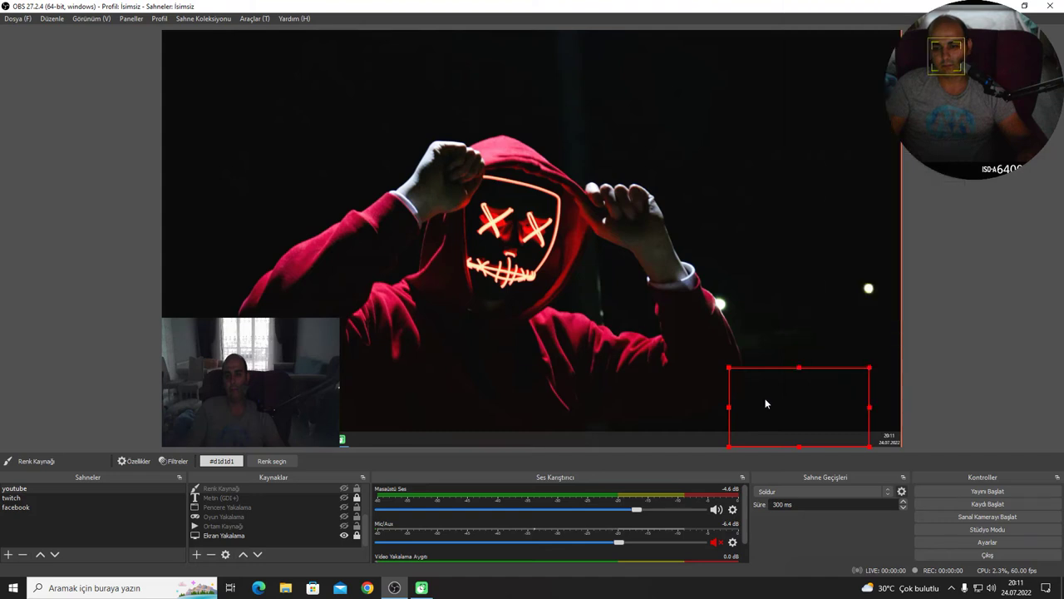
key(Delete)
click(579, 308)
scroll(265, 510, up, 2)
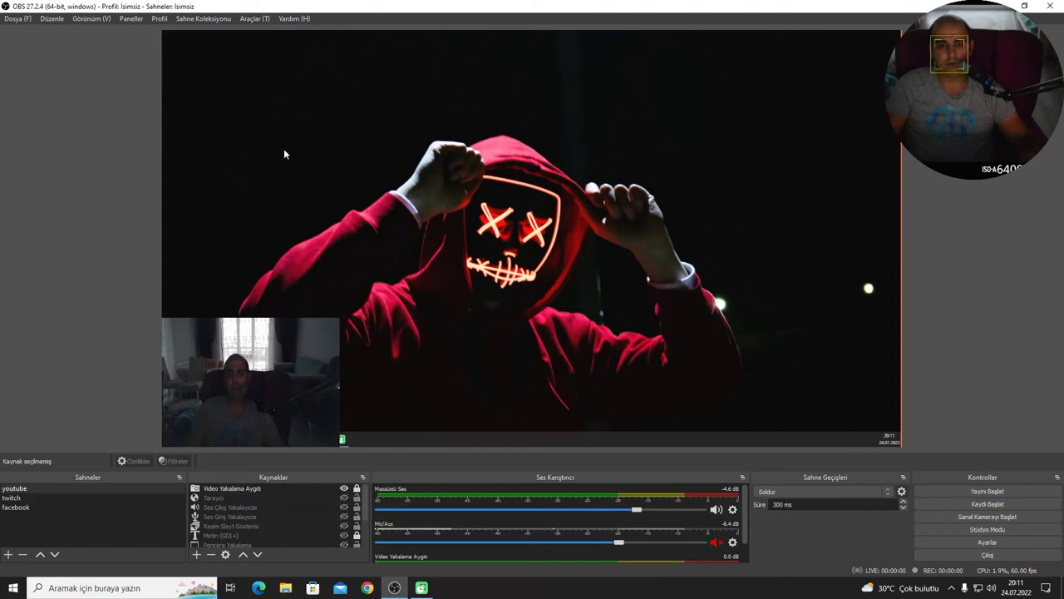
scroll(234, 535, down, 2)
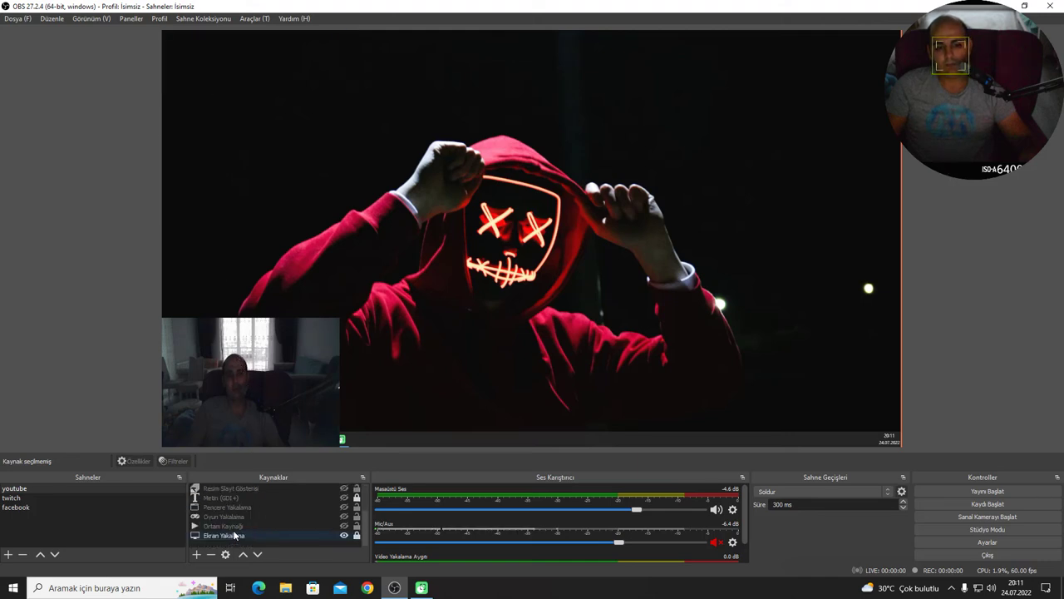
click(196, 553)
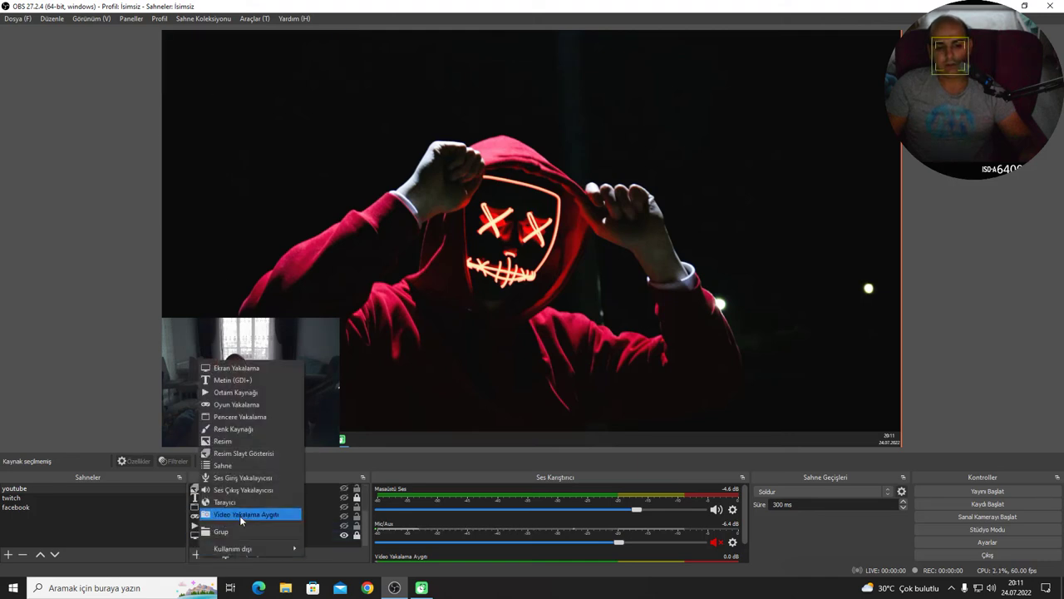
click(232, 532)
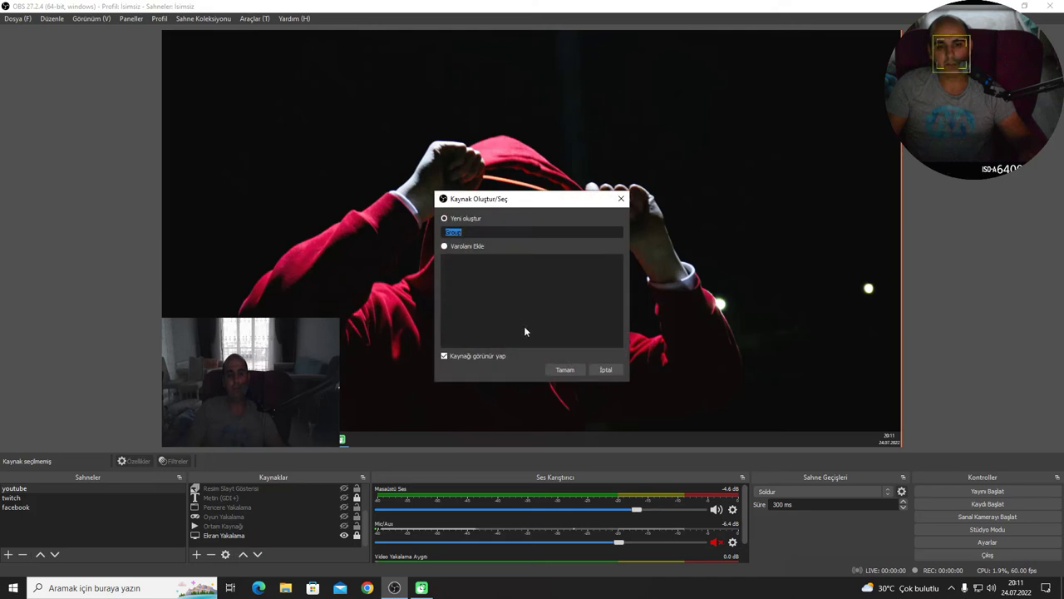
click(567, 370)
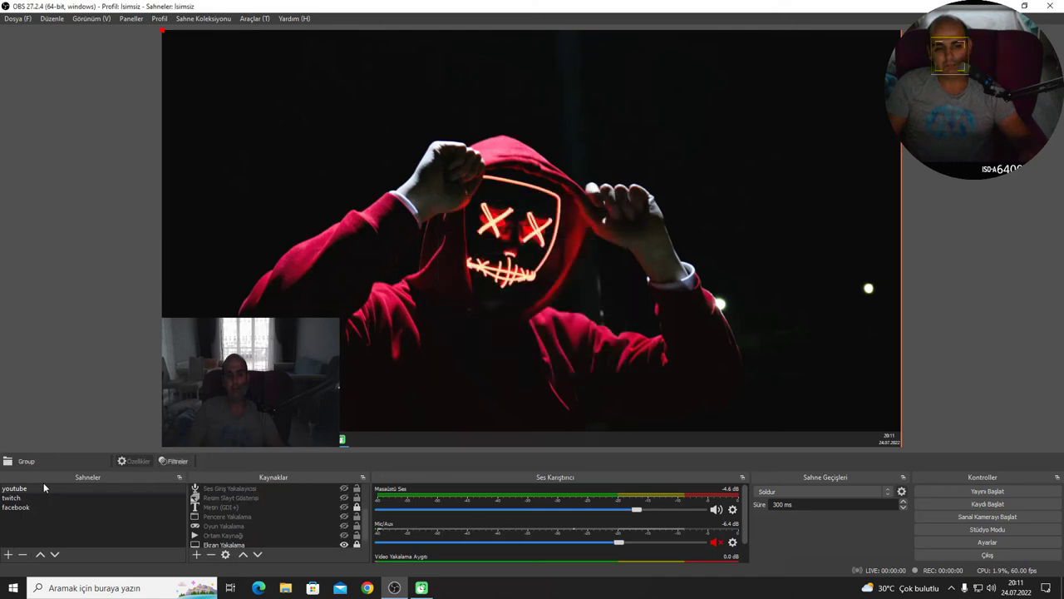
scroll(244, 518, up, 3)
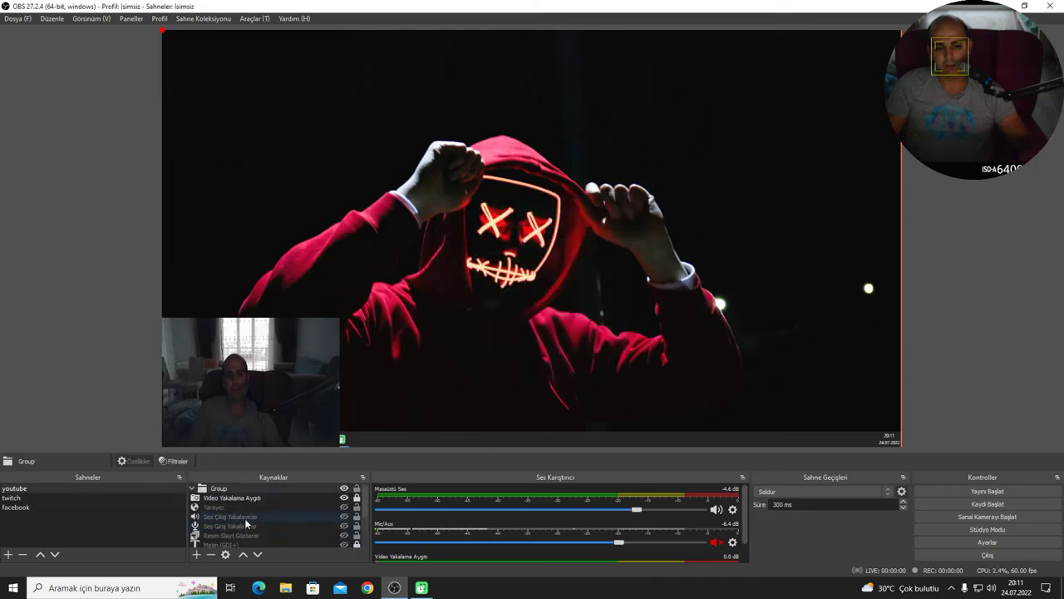
click(196, 489)
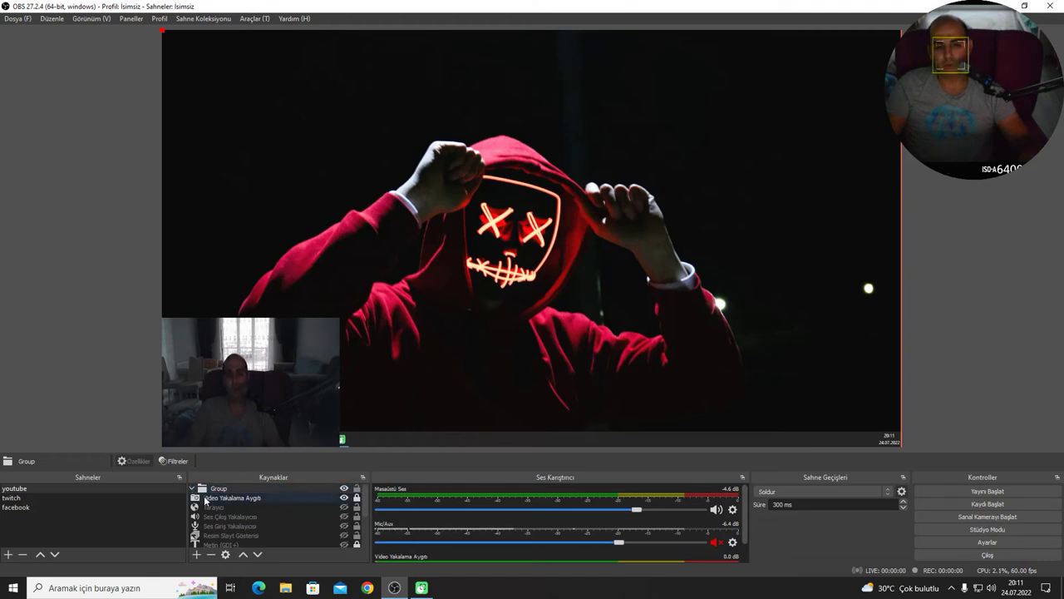
click(207, 498)
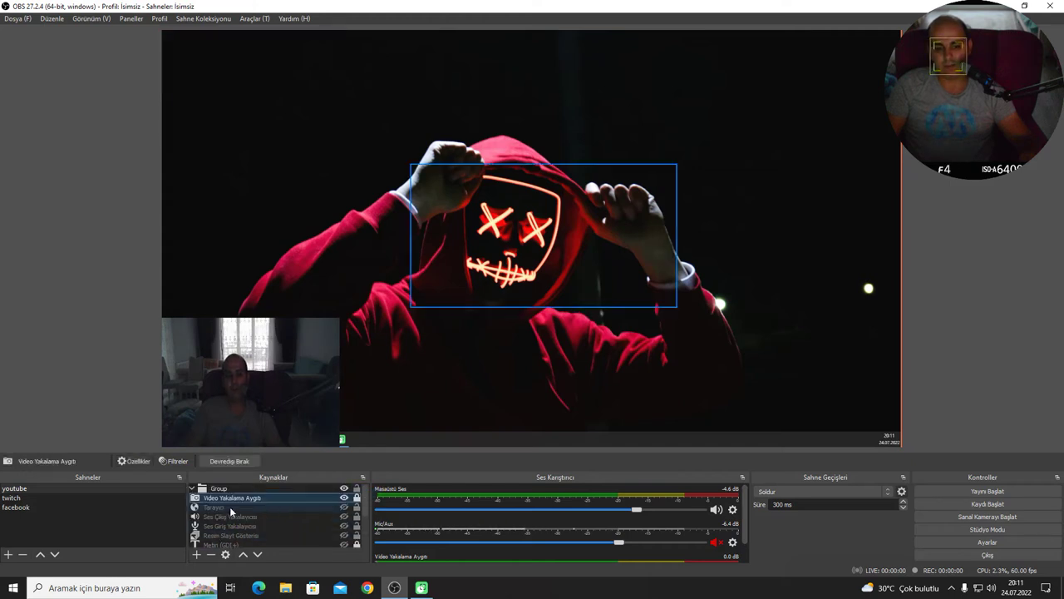
Reorder the source list, moving Tarayıcı above the webcam and Oyun Yakalama under Pencere Yakalama
click(216, 508)
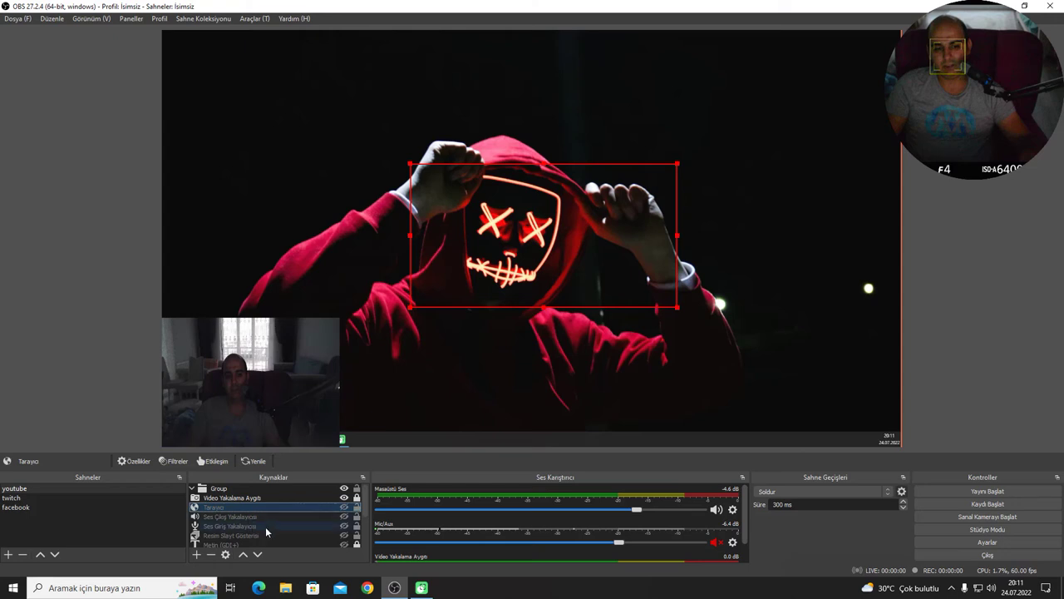
scroll(263, 532, down, 2)
scroll(246, 541, down, 1)
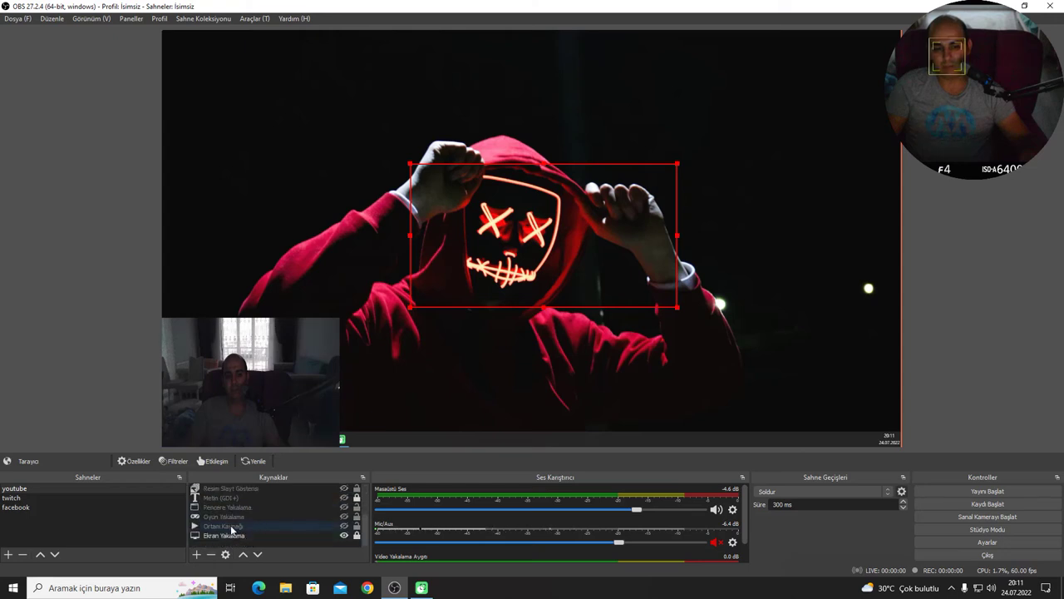
click(291, 527)
scroll(218, 528, up, 3)
drag(213, 510, 245, 490)
click(229, 535)
scroll(234, 507, down, 1)
scroll(249, 511, down, 2)
click(217, 535)
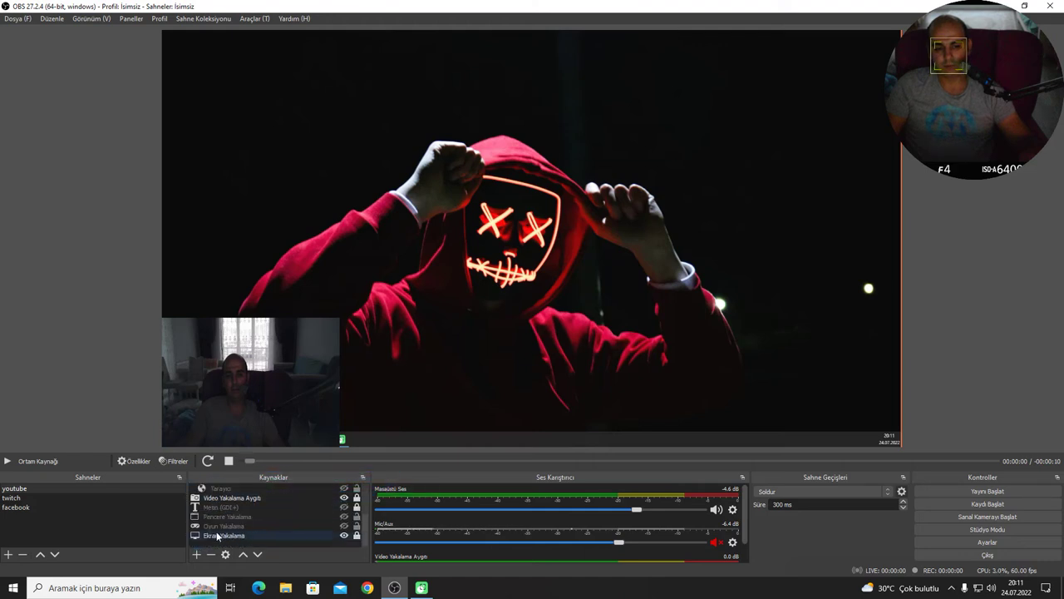
drag(223, 516, 245, 492)
drag(216, 536, 237, 505)
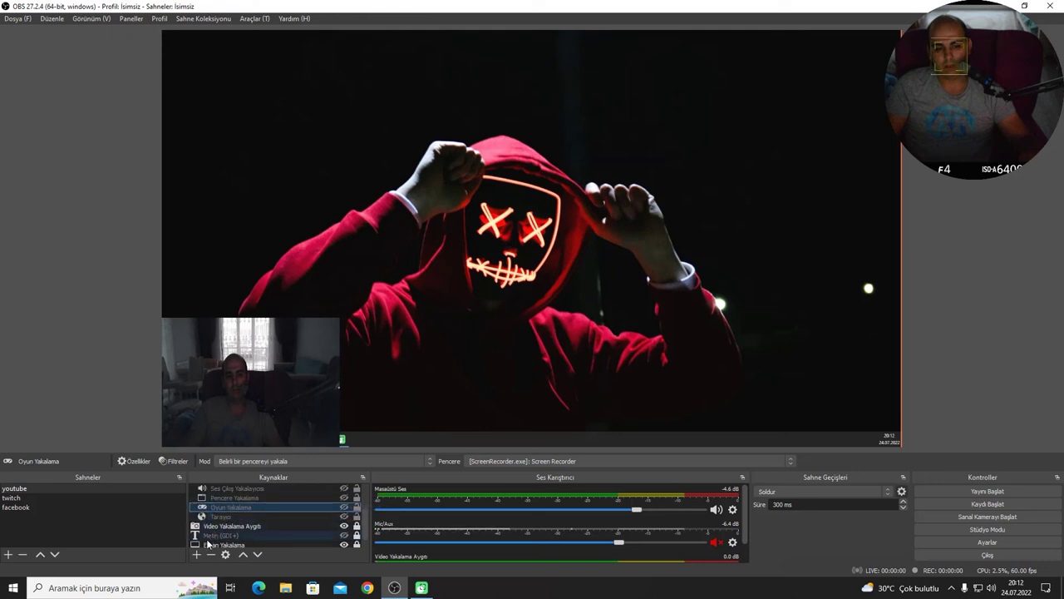
Group the selected extra sources and make all their child sources, including ABONE OL text, visible
right_click(208, 544)
click(241, 532)
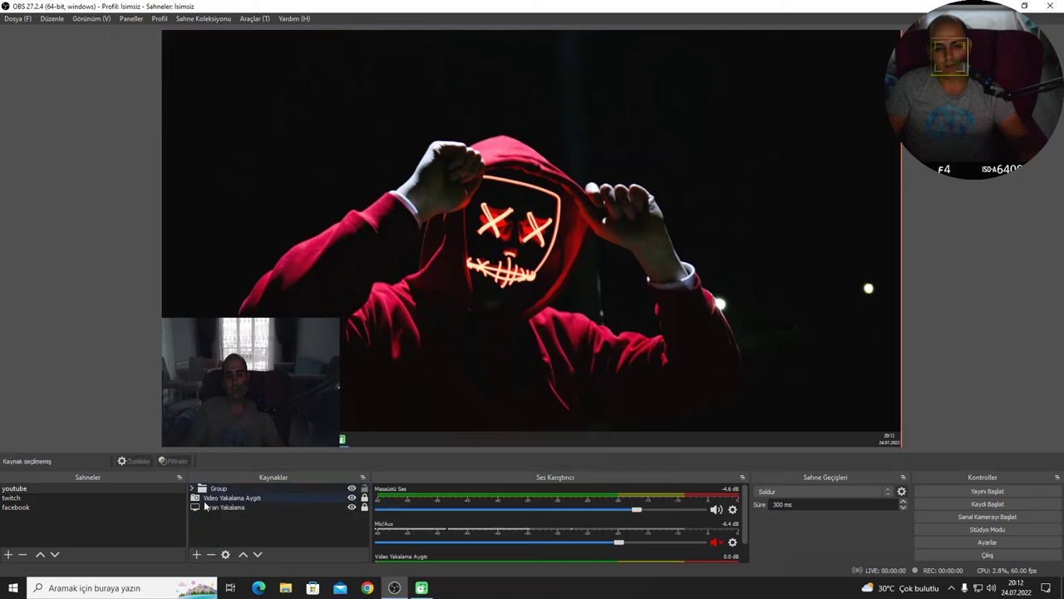
double_click(339, 490)
click(344, 497)
click(344, 507)
click(344, 516)
click(344, 526)
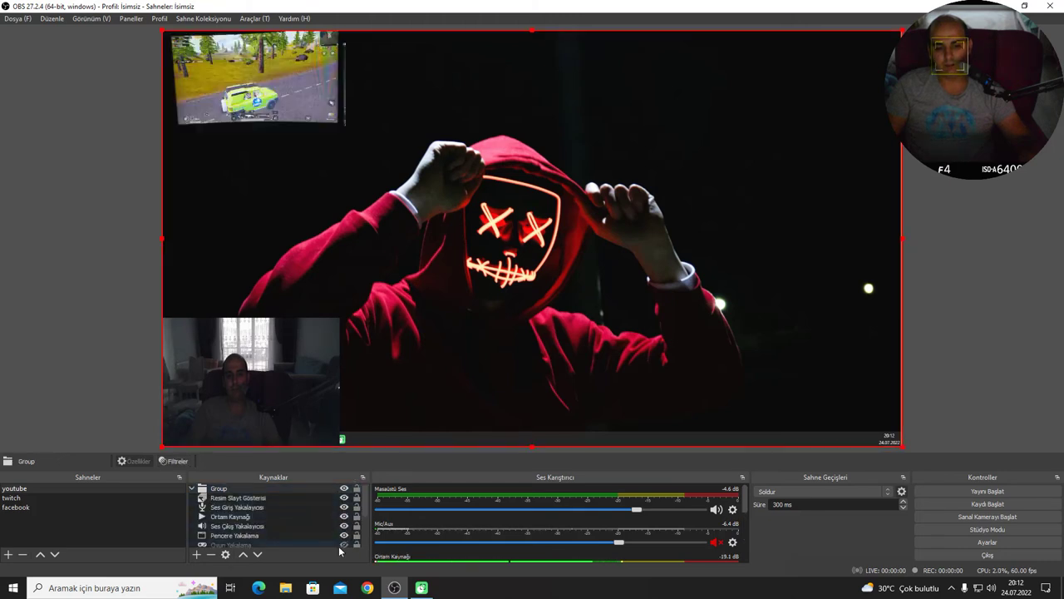
click(342, 545)
scroll(344, 540, down, 2)
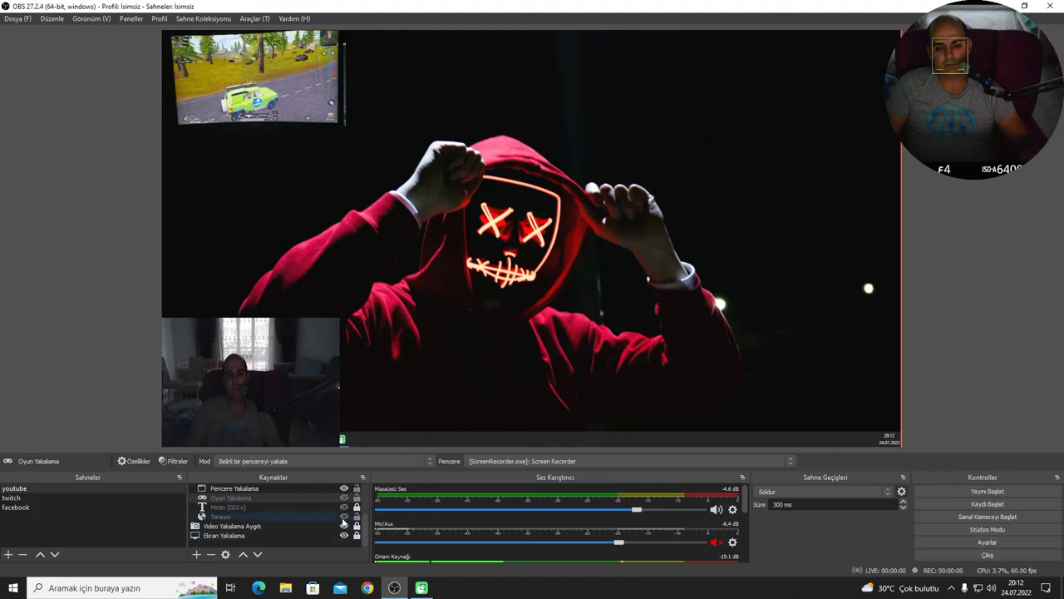
click(344, 507)
Collapse the Group and hide it from the scene
scroll(343, 525, up, 2)
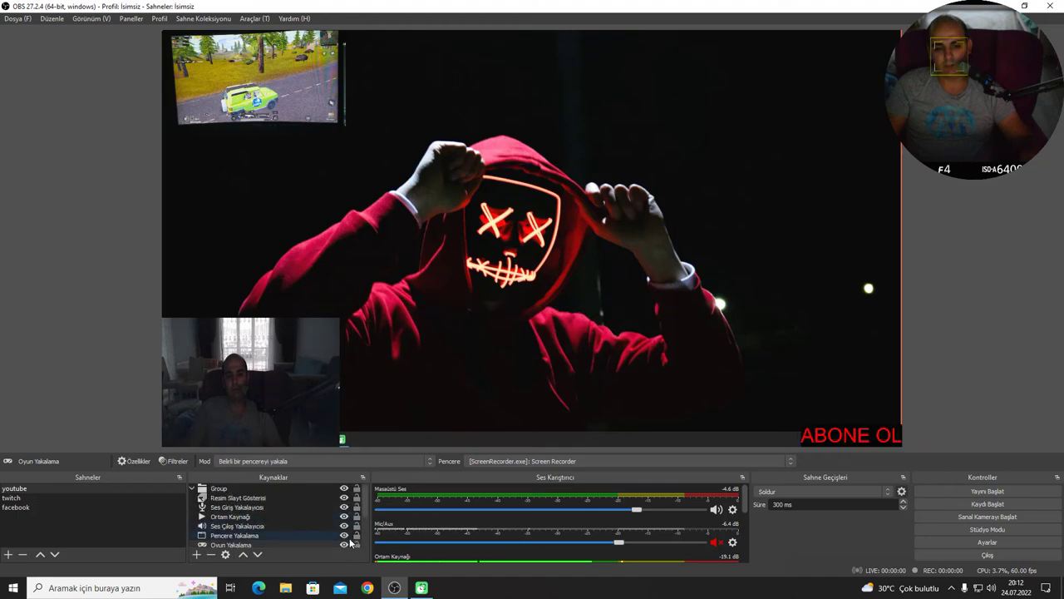
click(218, 488)
click(192, 488)
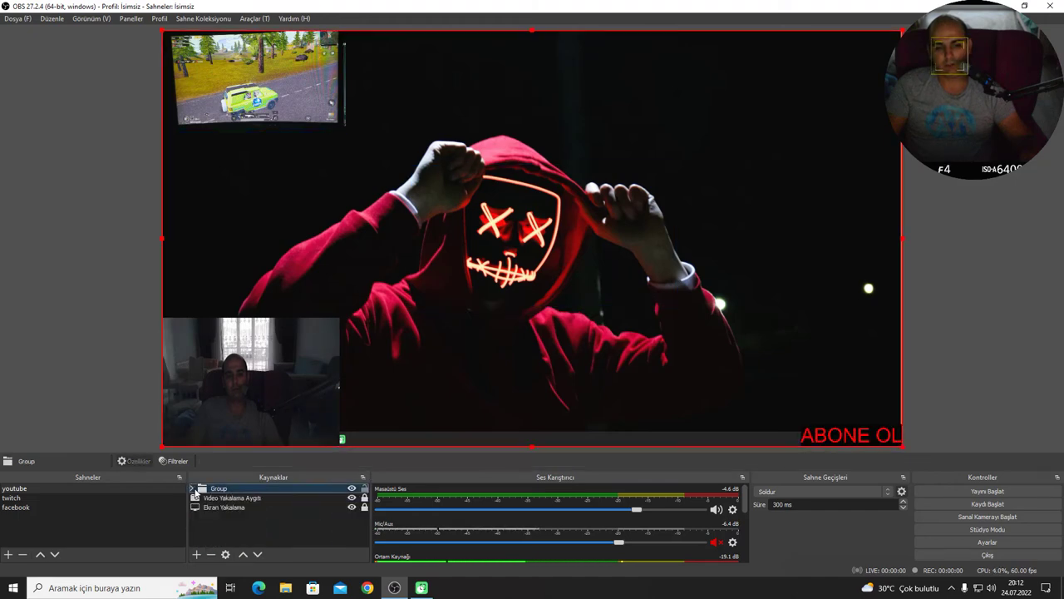
click(351, 489)
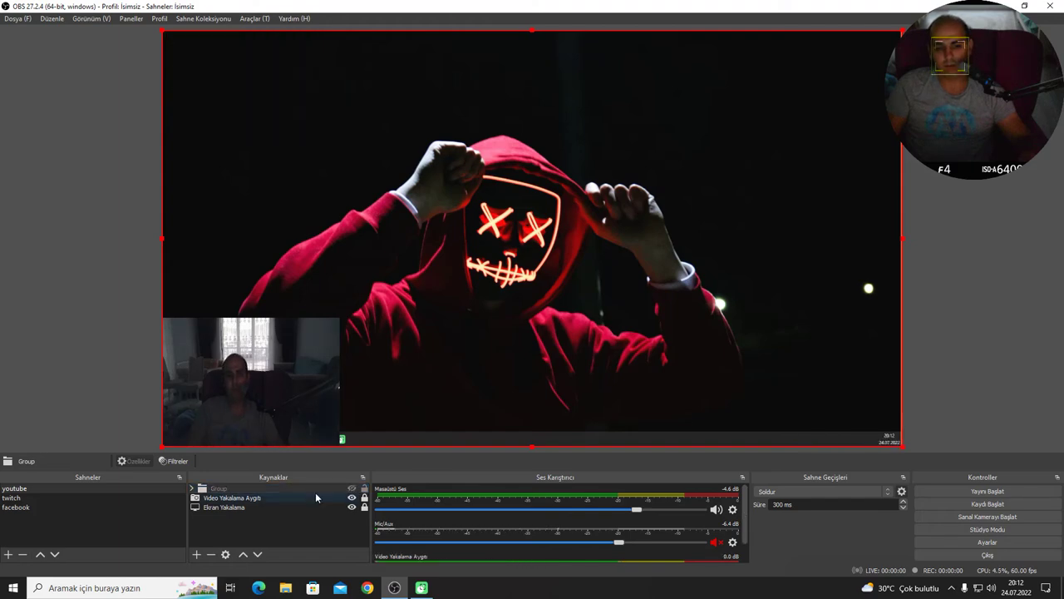
Check the webcam, screen capture and Group sources, leaving the Group hidden and nothing selected
click(244, 497)
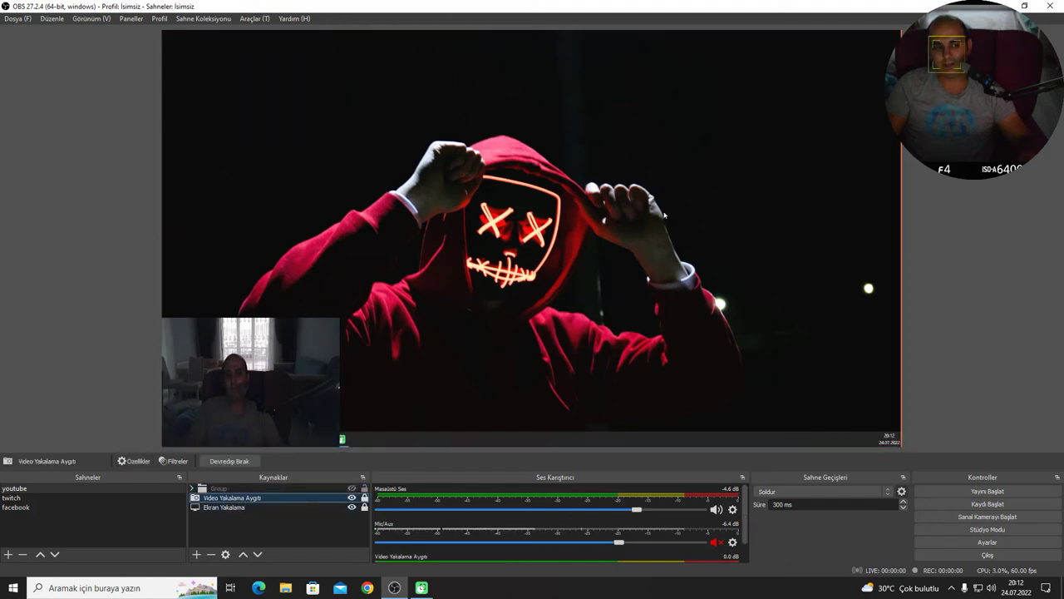
right_click(512, 211)
click(441, 152)
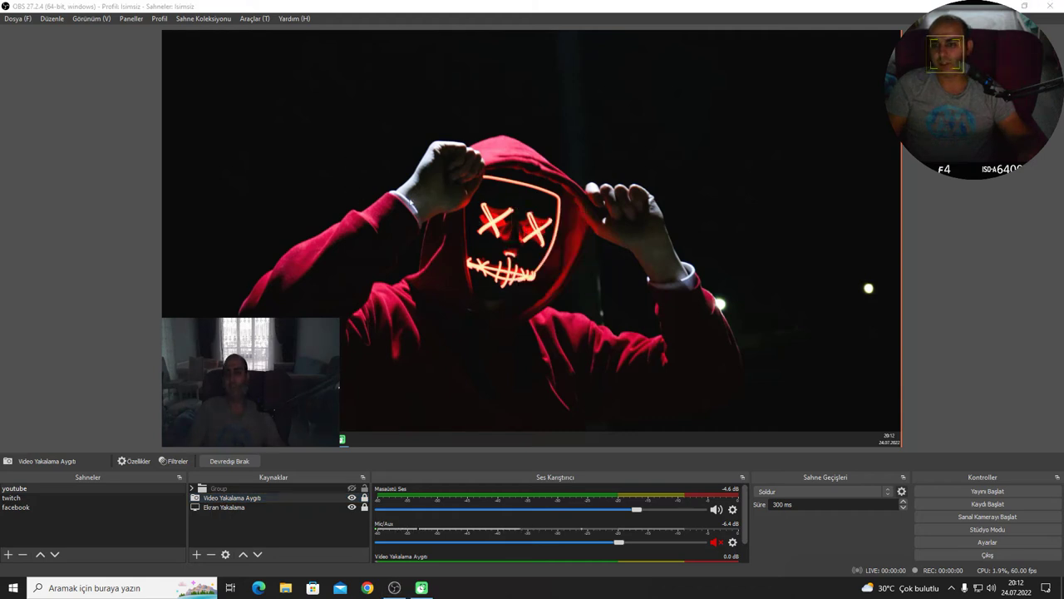
click(238, 507)
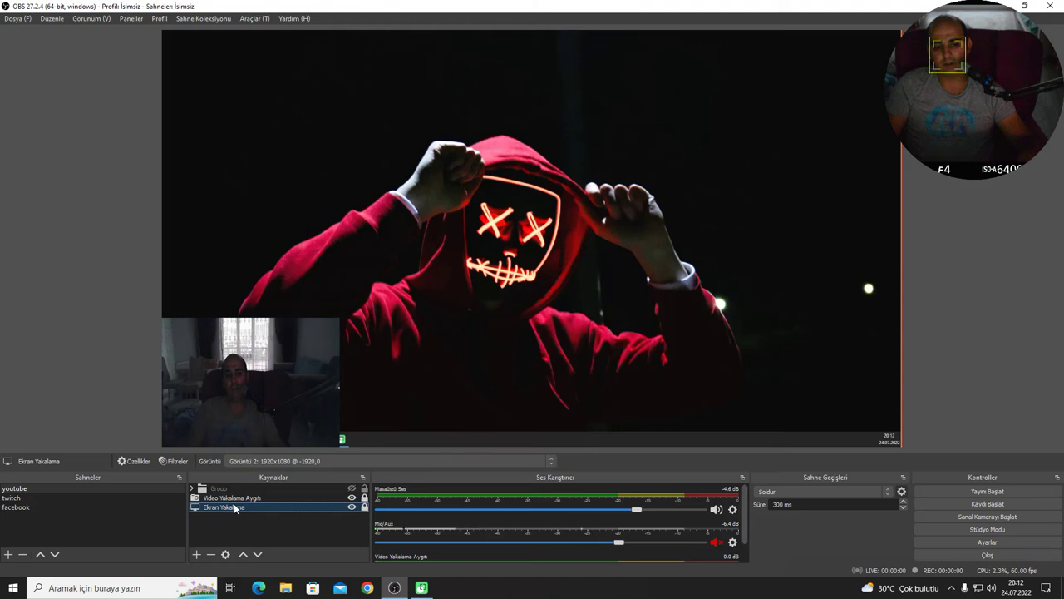
click(237, 497)
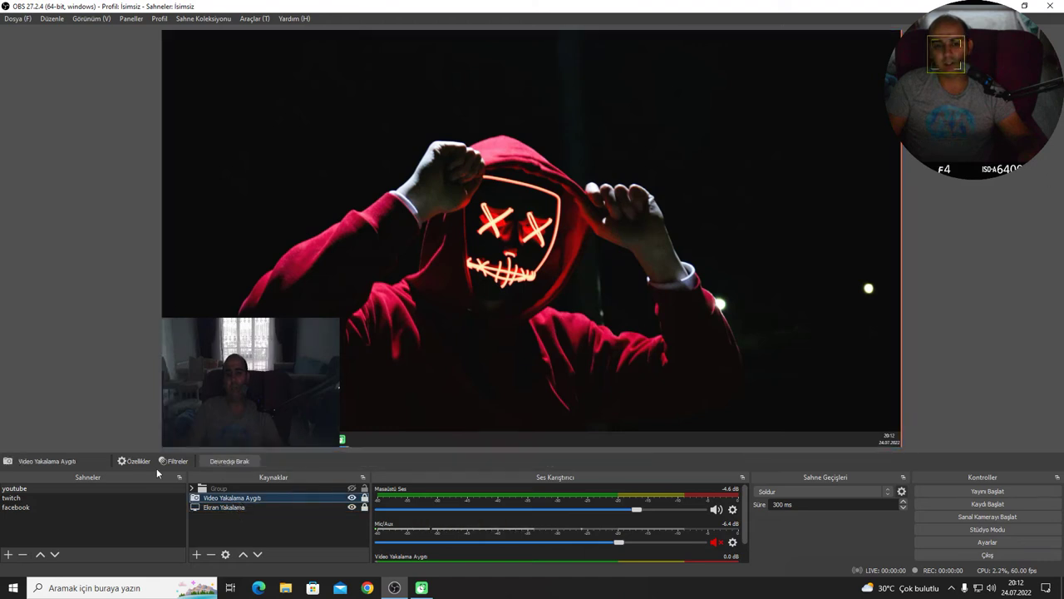
click(253, 428)
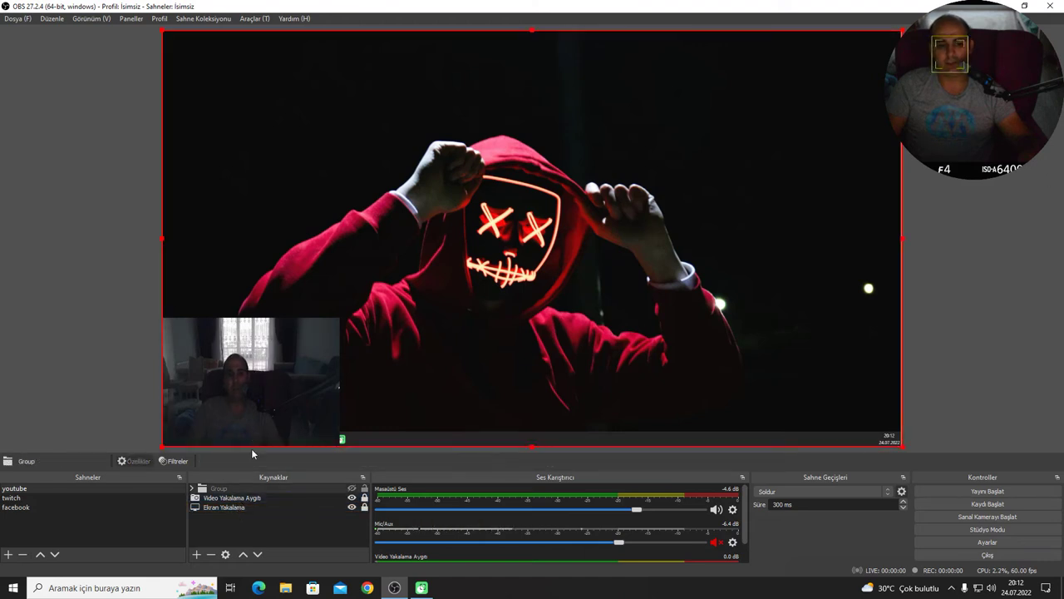
click(193, 489)
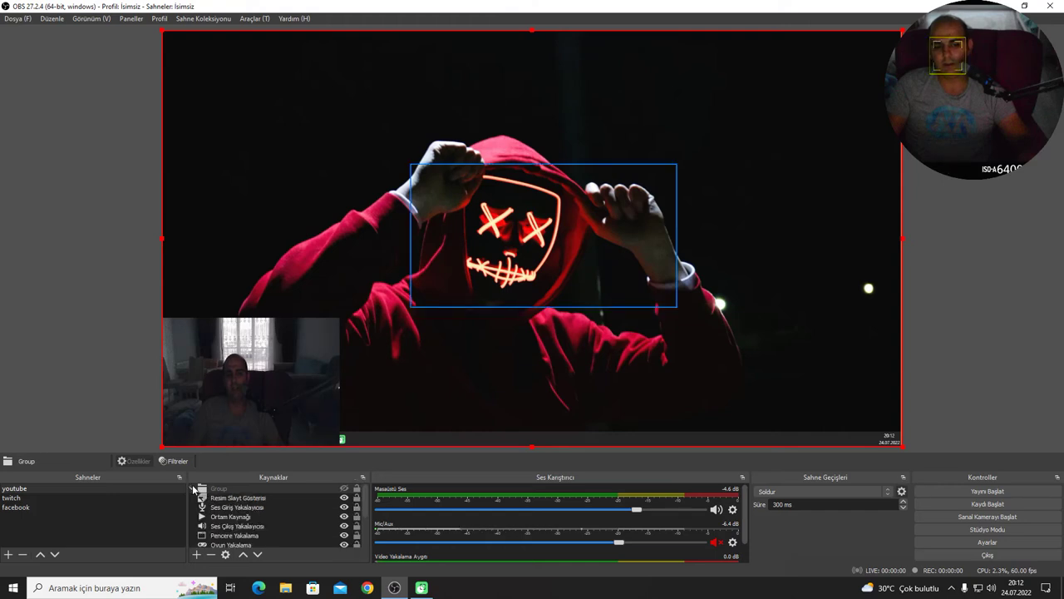
click(193, 489)
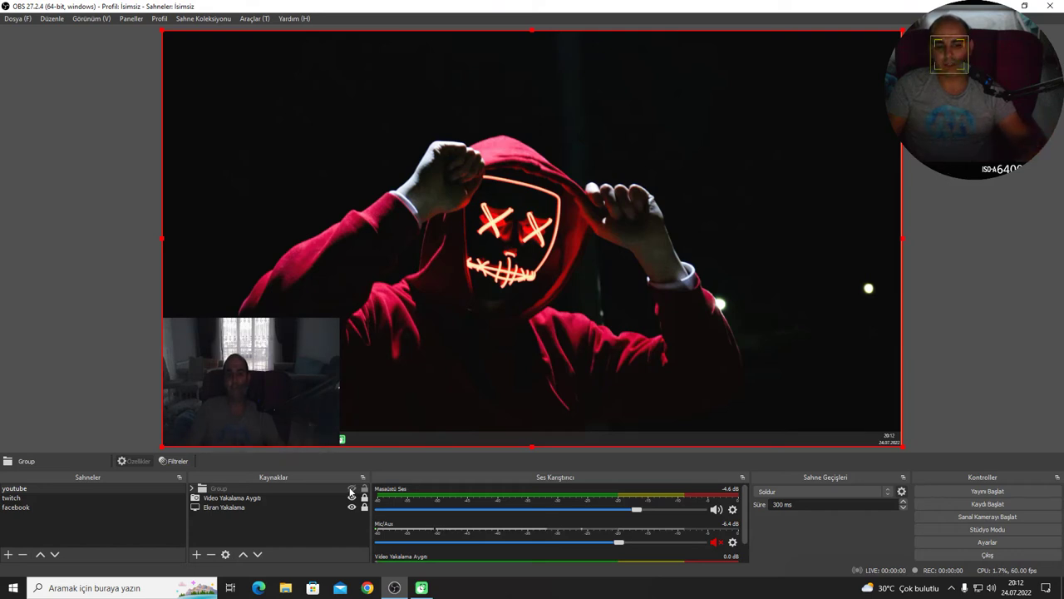
click(352, 489)
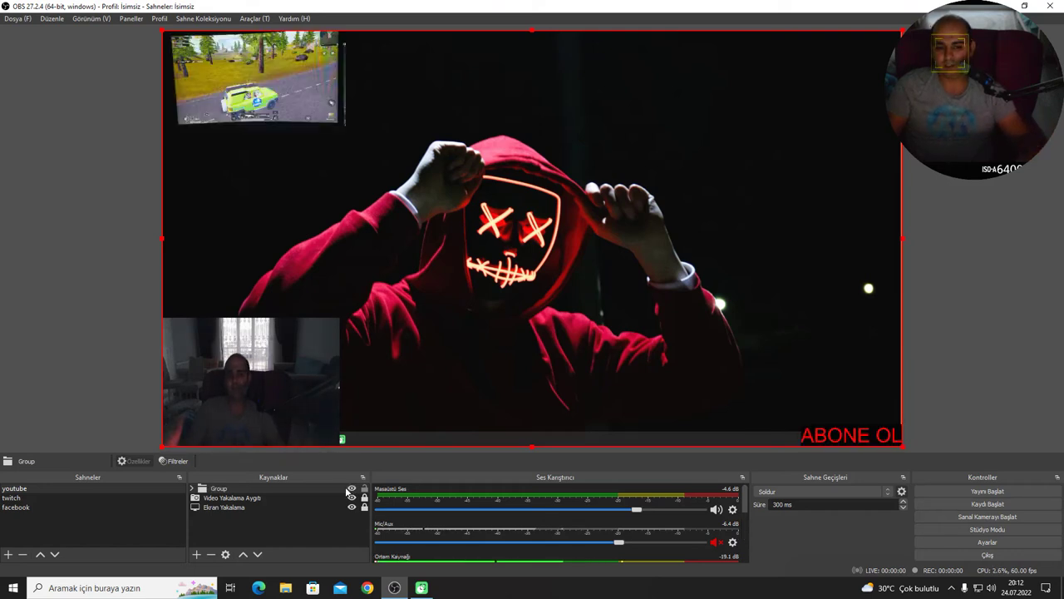
click(352, 489)
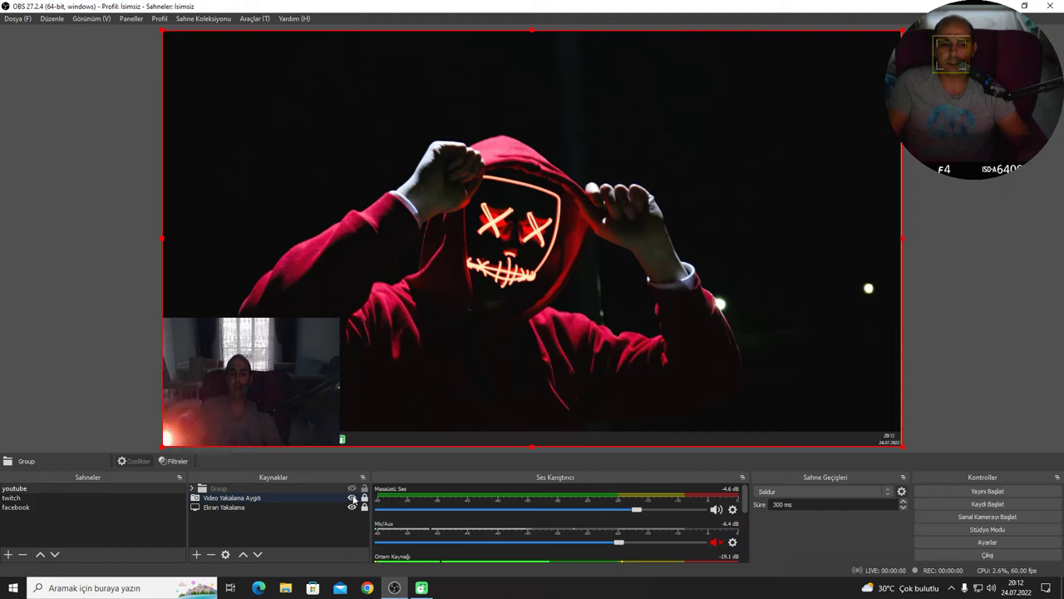
click(268, 518)
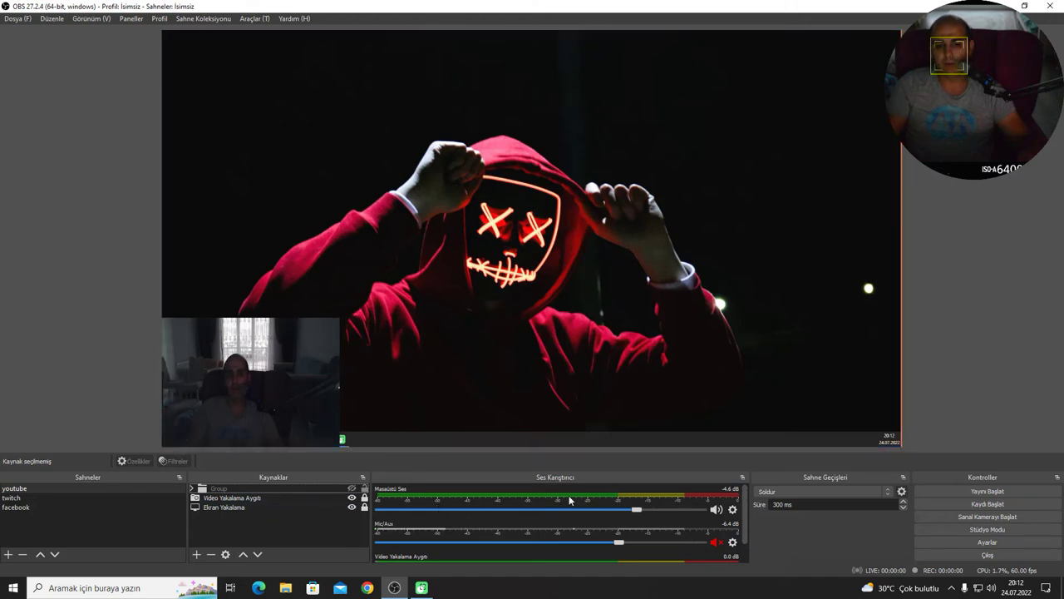
Lower desktop audio to -10.3 dB, raise Mic/Aux to -3.3 dB, and mute the webcam's audio
drag(637, 509, 603, 517)
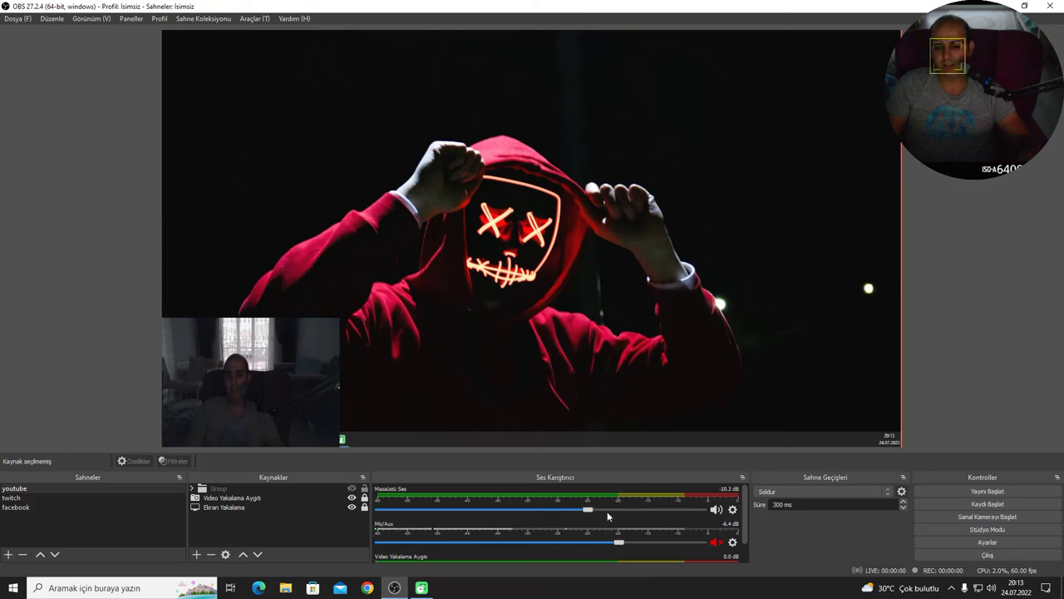
drag(619, 542, 652, 544)
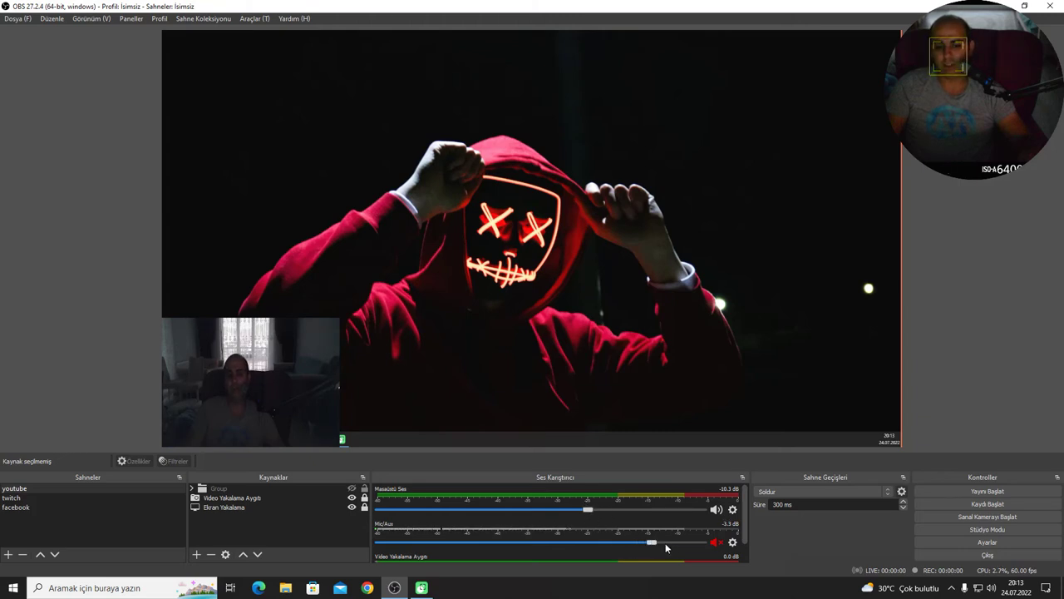
scroll(501, 550, down, 1)
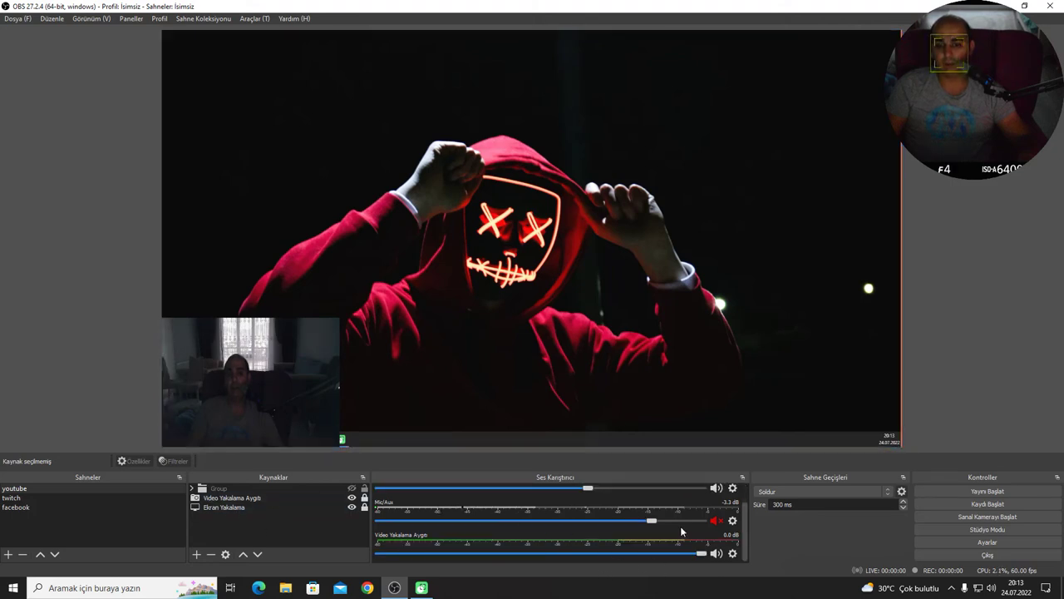
click(717, 555)
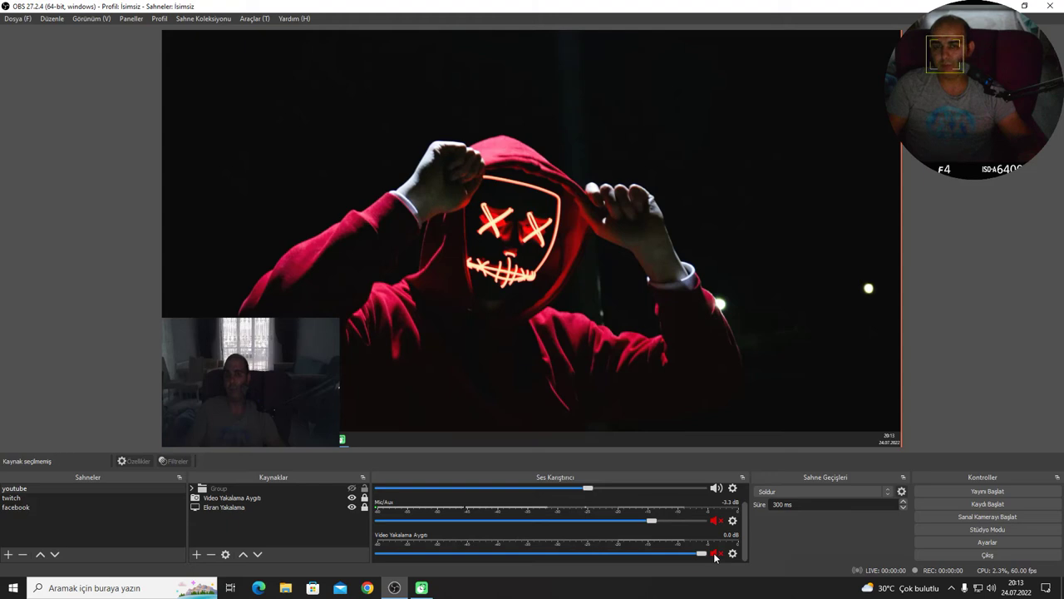
Unmute Mic/Aux and set its device to Mikrofon (2- USBGHS-Plus-7.1-ENC)
click(716, 521)
click(732, 520)
click(779, 503)
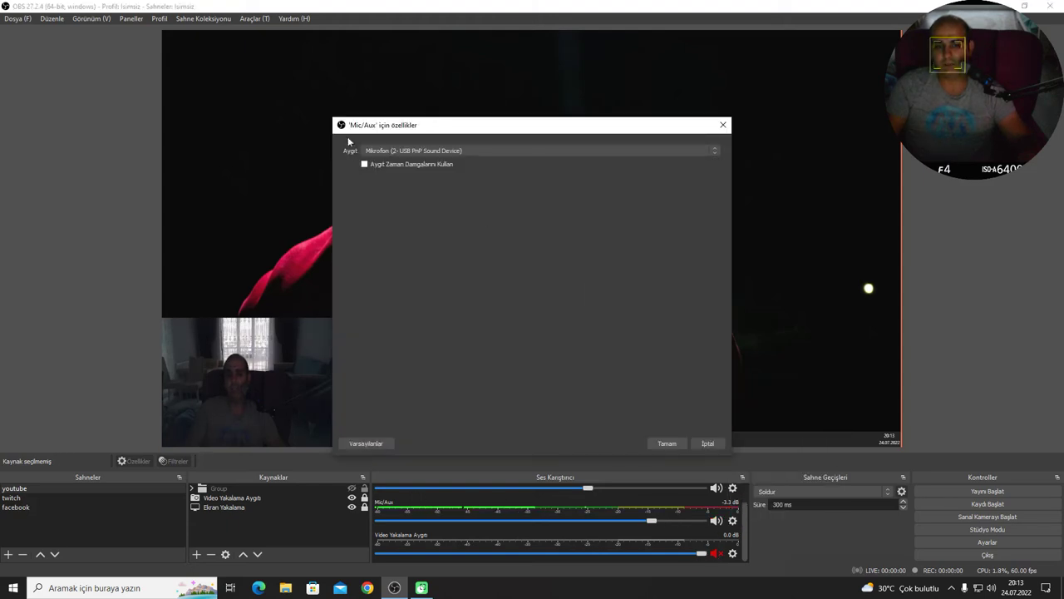
click(407, 150)
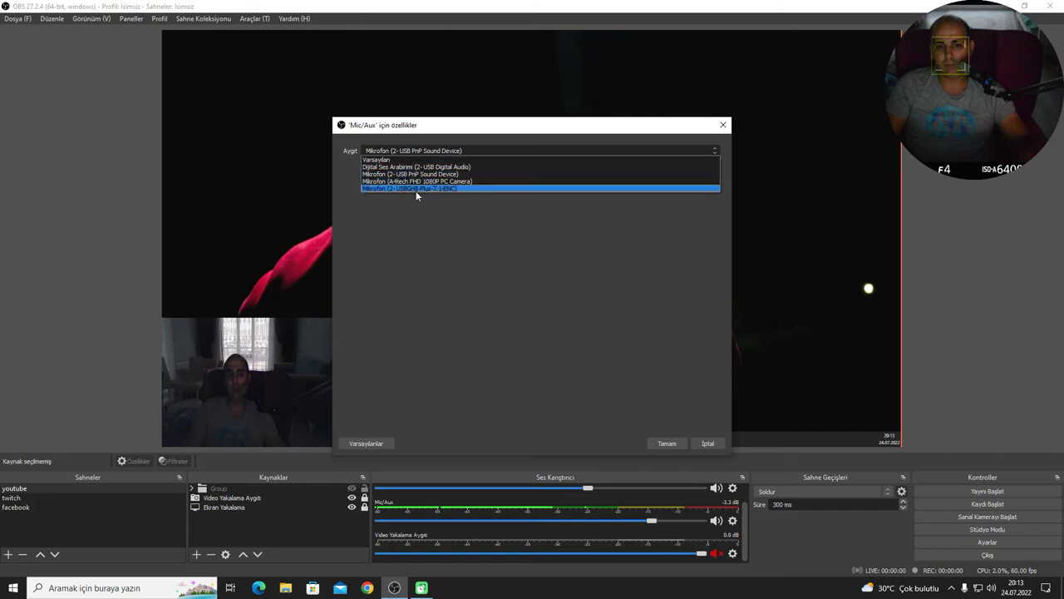
click(415, 189)
click(667, 443)
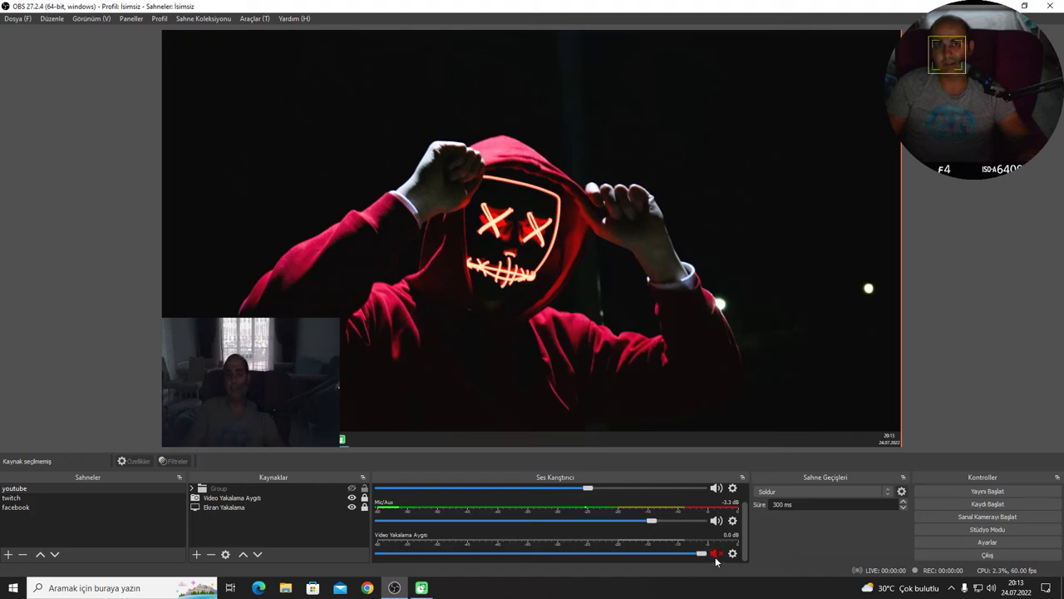
Recheck webcam visibility and Mic/Aux mute, then lock the Video Yakalama Aygıtı source in place
click(201, 384)
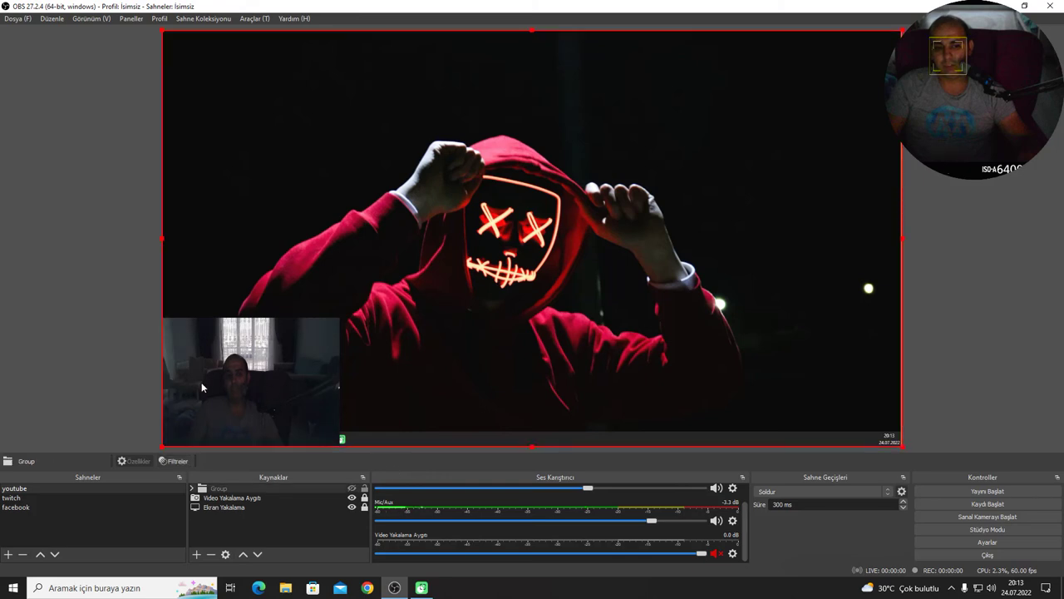
click(352, 497)
click(351, 497)
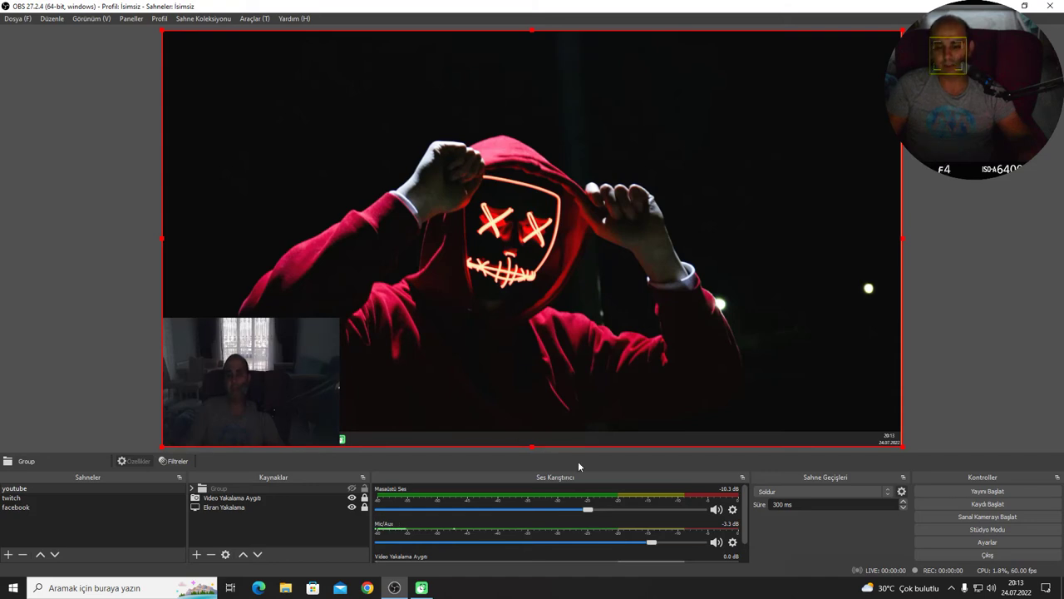
scroll(680, 535, down, 2)
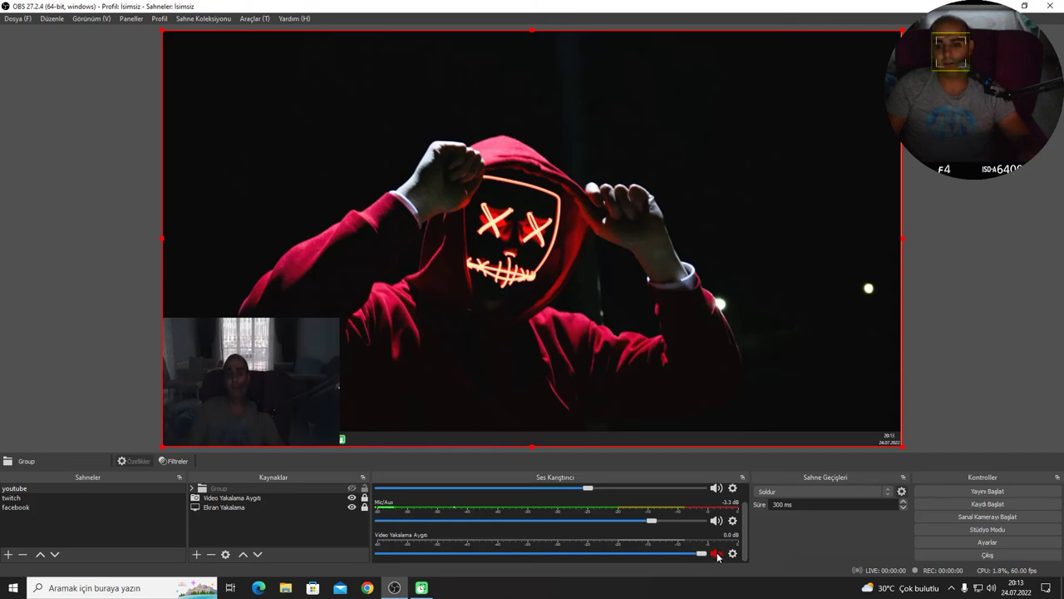
click(715, 521)
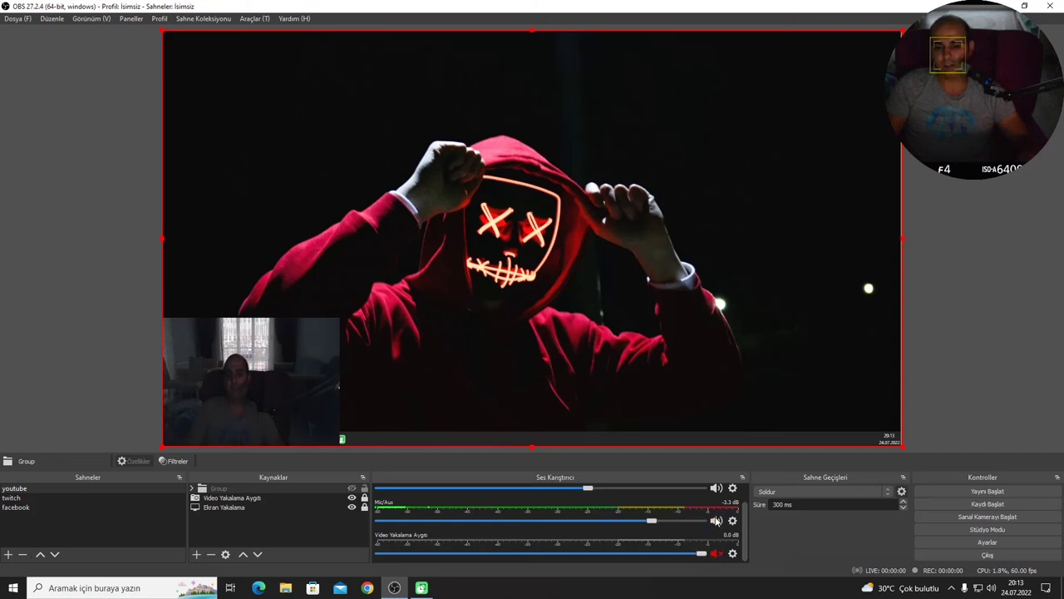
scroll(716, 521, up, 1)
click(717, 541)
scroll(717, 542, down, 1)
scroll(598, 539, up, 1)
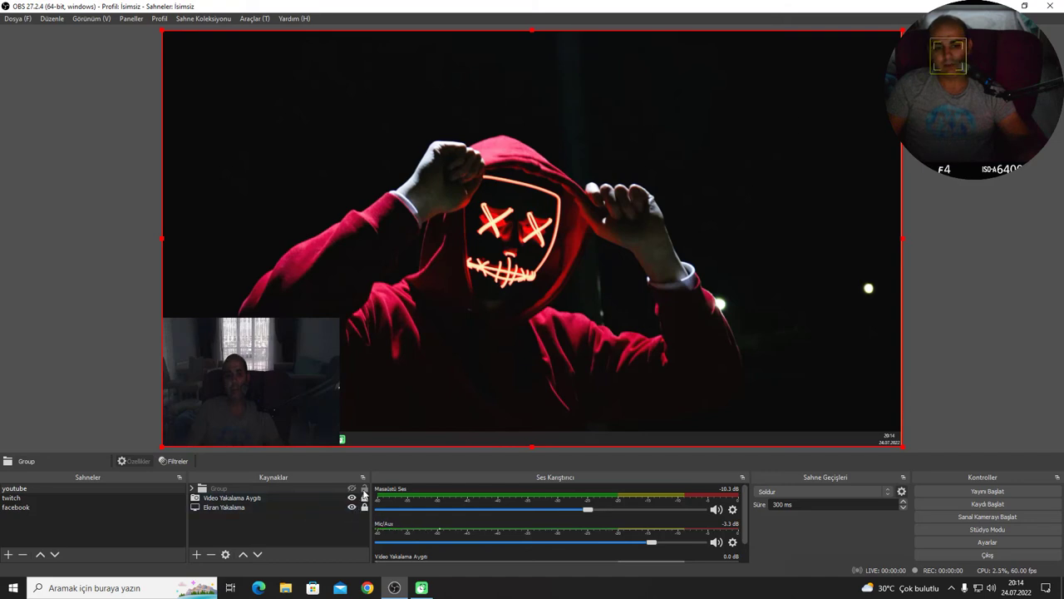
click(364, 497)
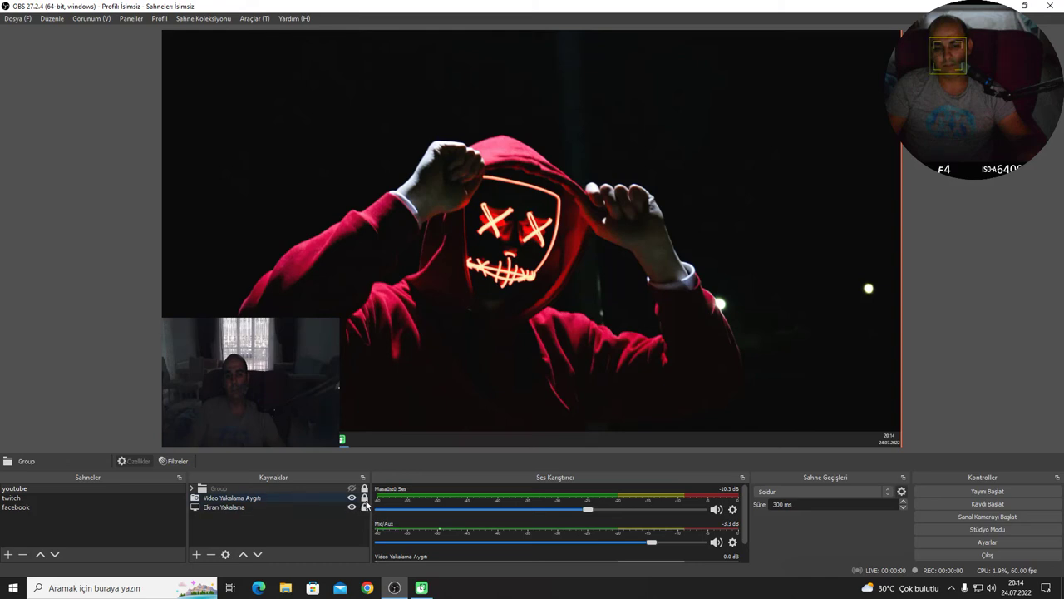
click(274, 528)
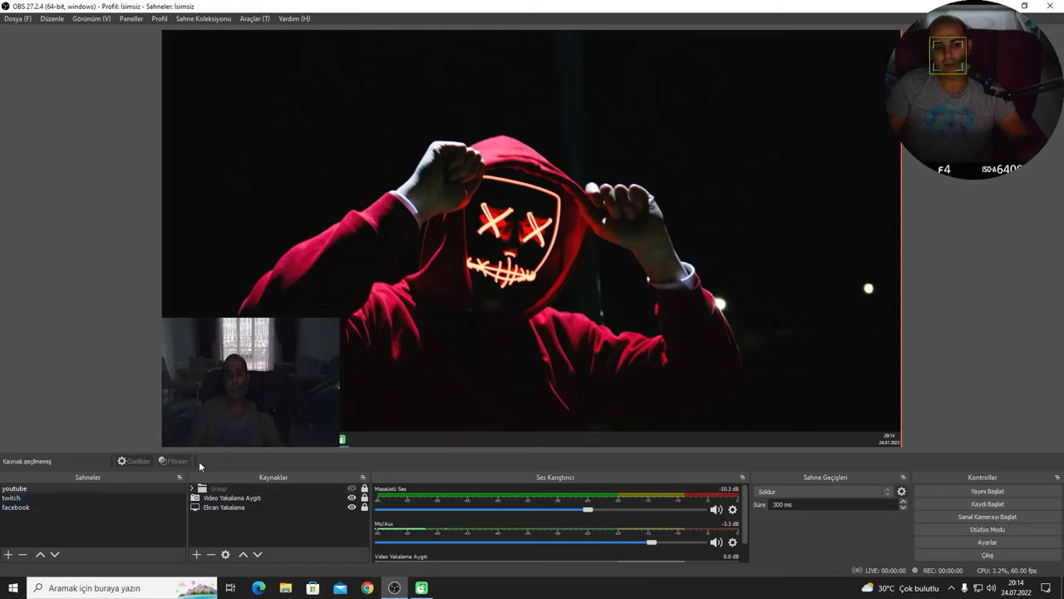
Review the General settings page, keeping Türkçe language and the Dark (Varsayılan) theme
click(978, 540)
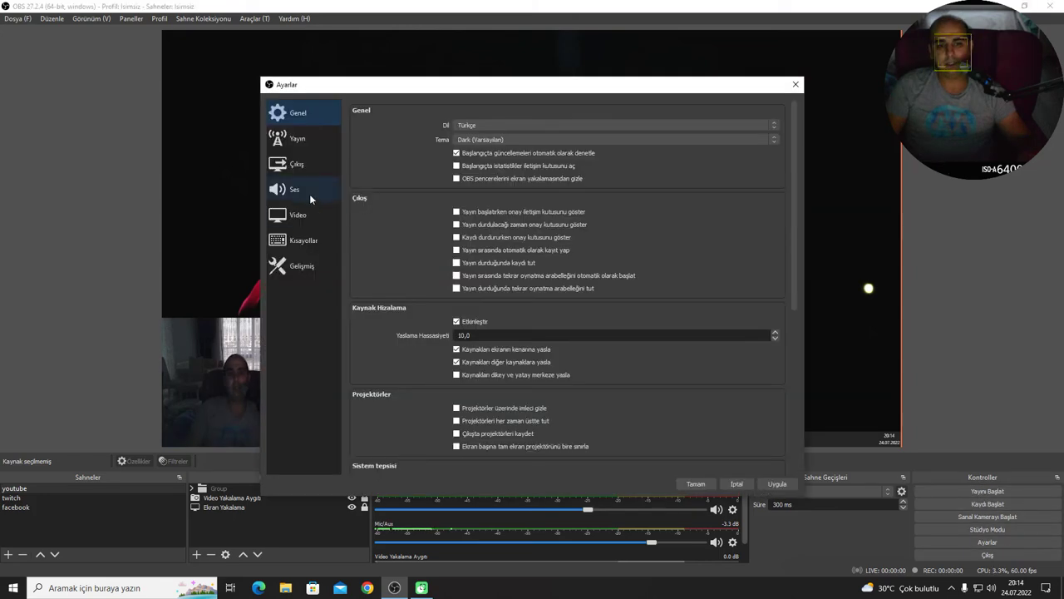
drag(406, 84, 376, 46)
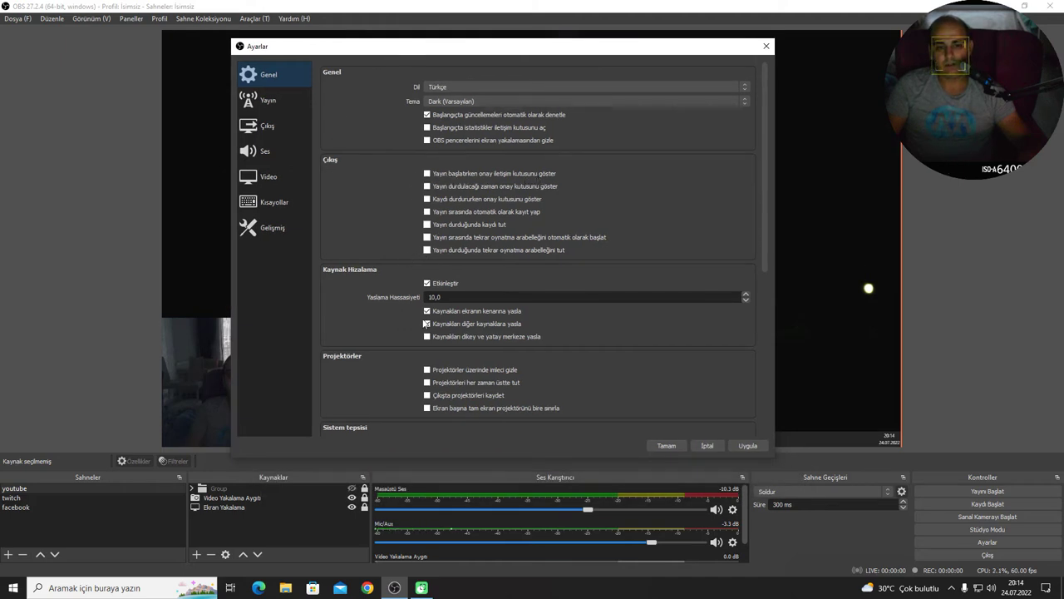
scroll(378, 363, down, 4)
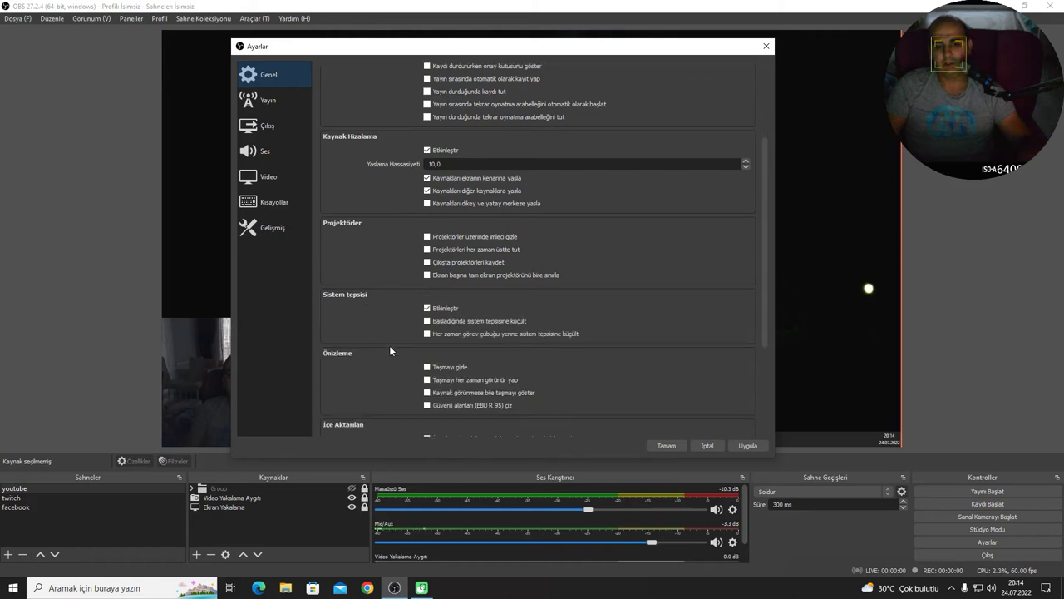
scroll(393, 337, down, 4)
scroll(401, 342, down, 1)
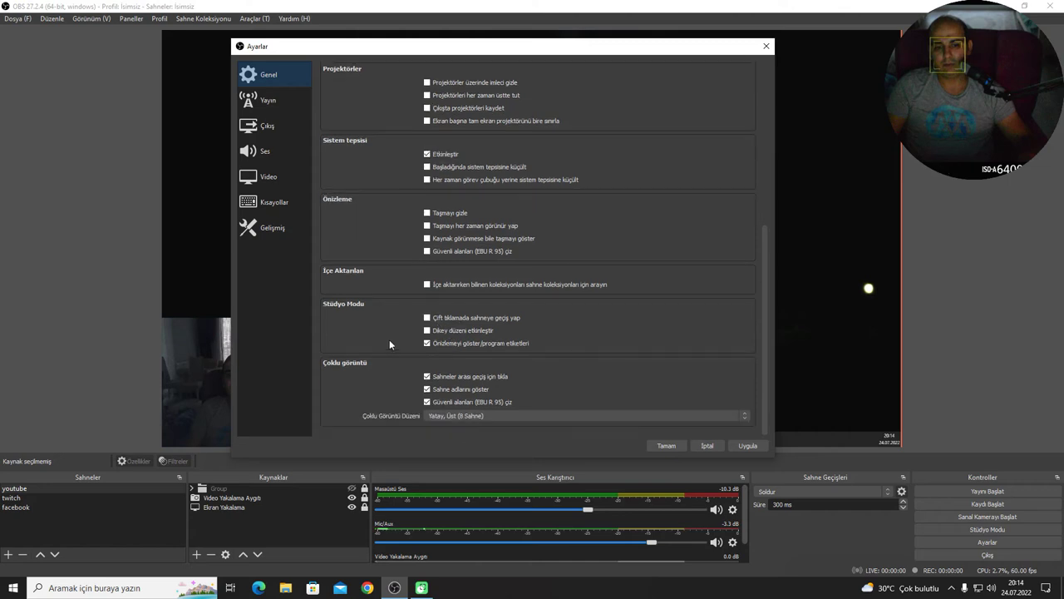
scroll(438, 371, up, 9)
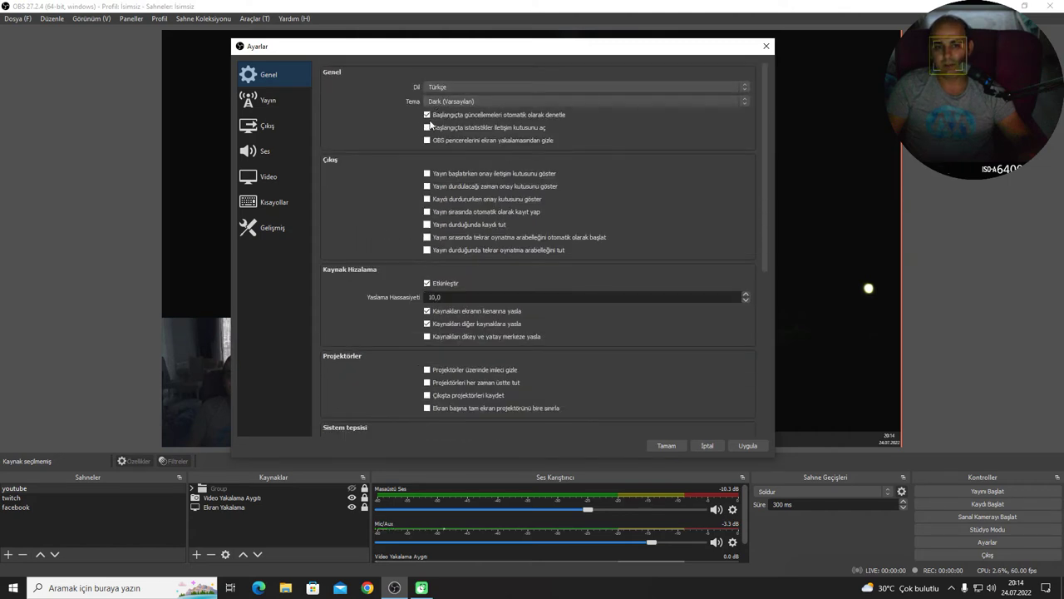
click(463, 85)
click(462, 85)
click(458, 101)
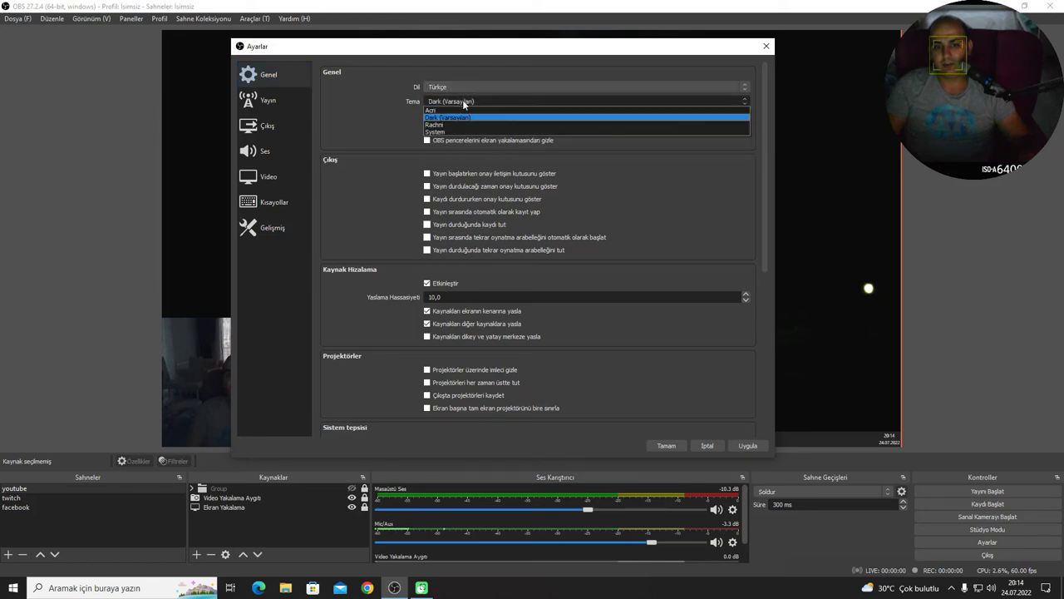
click(379, 123)
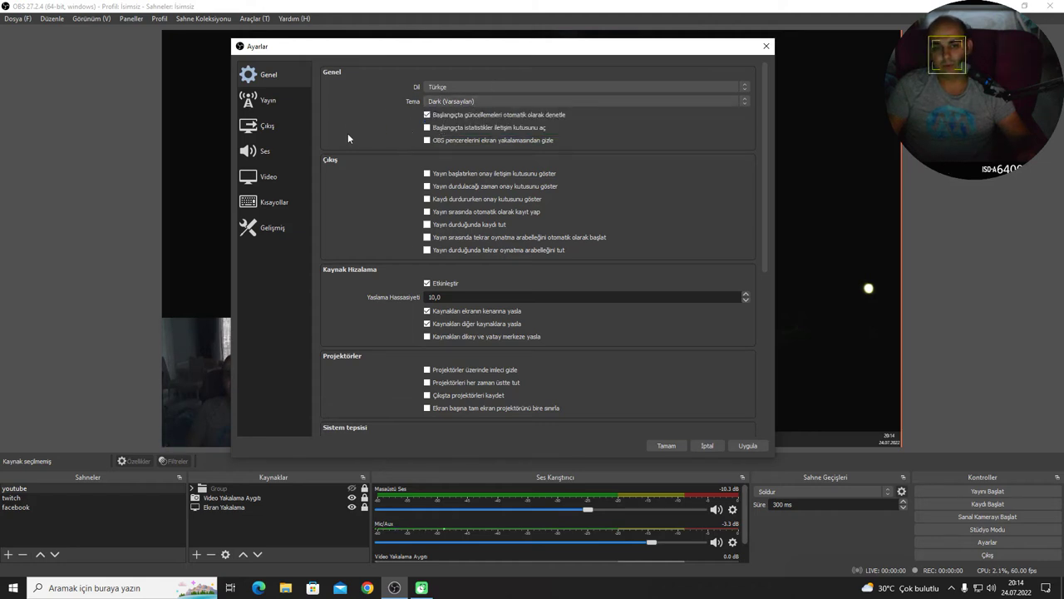
Look through the Stream, Output and Video pages, then confirm Facebook Live as the stream service
click(268, 102)
click(267, 125)
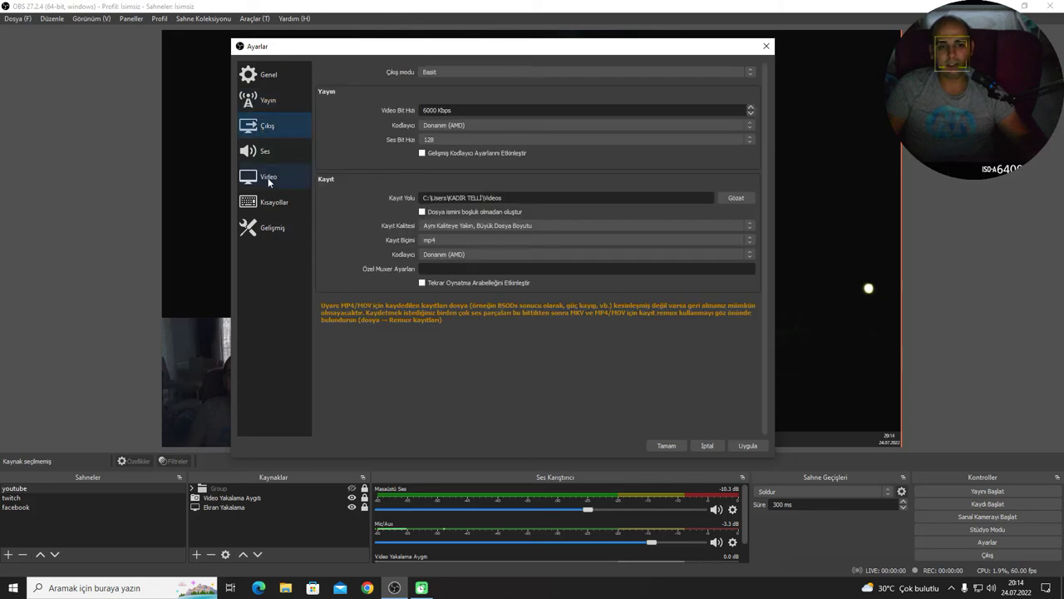
click(266, 178)
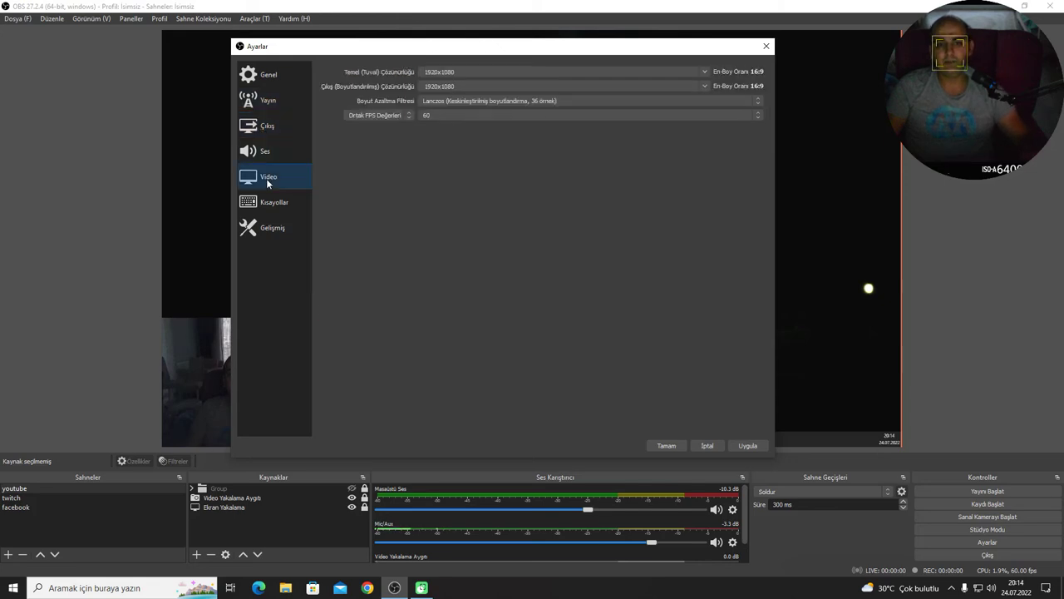
click(281, 102)
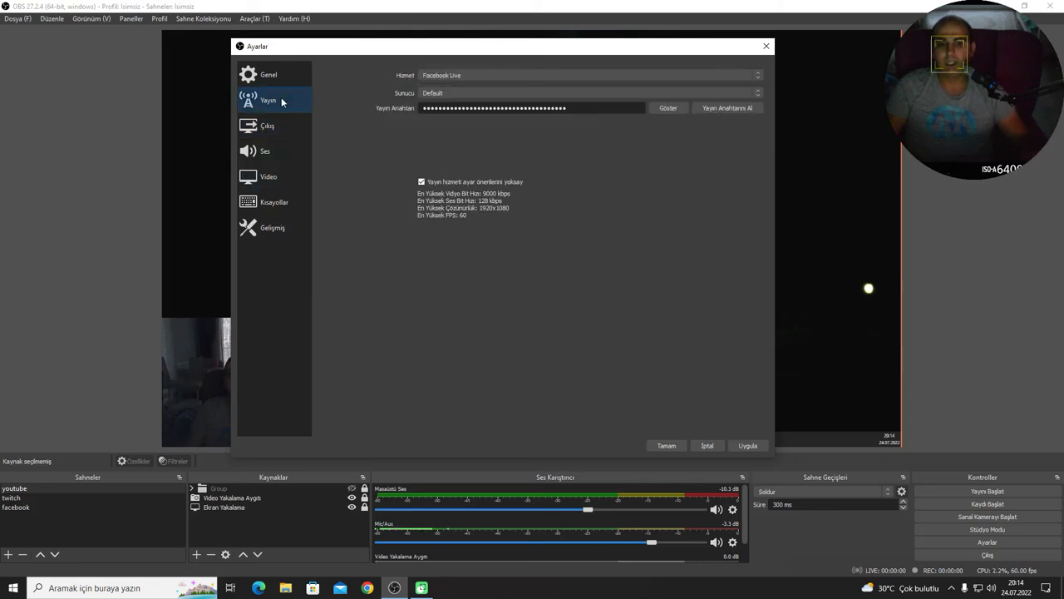
click(453, 76)
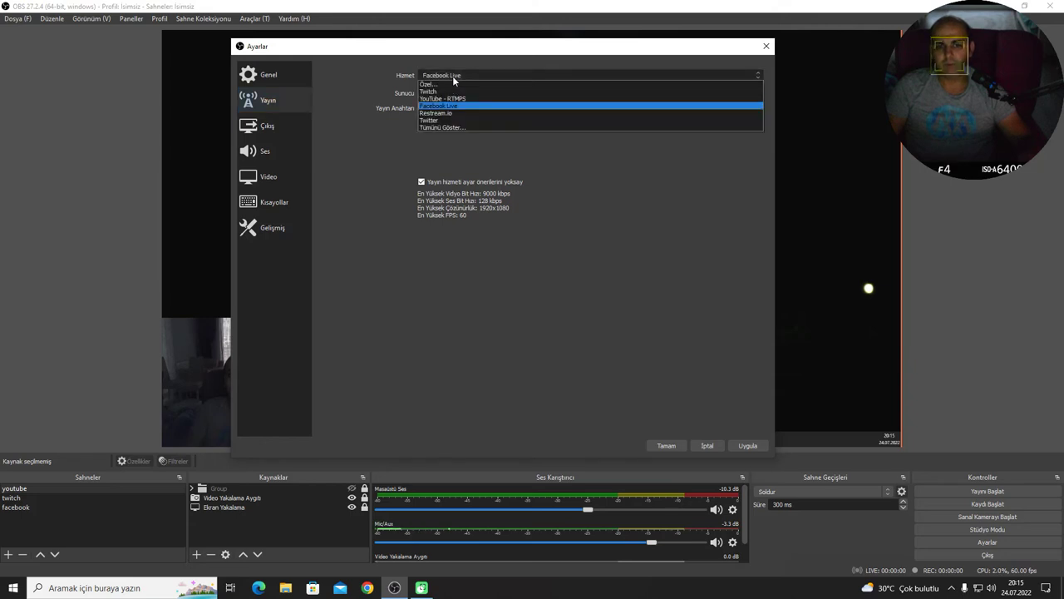
click(513, 106)
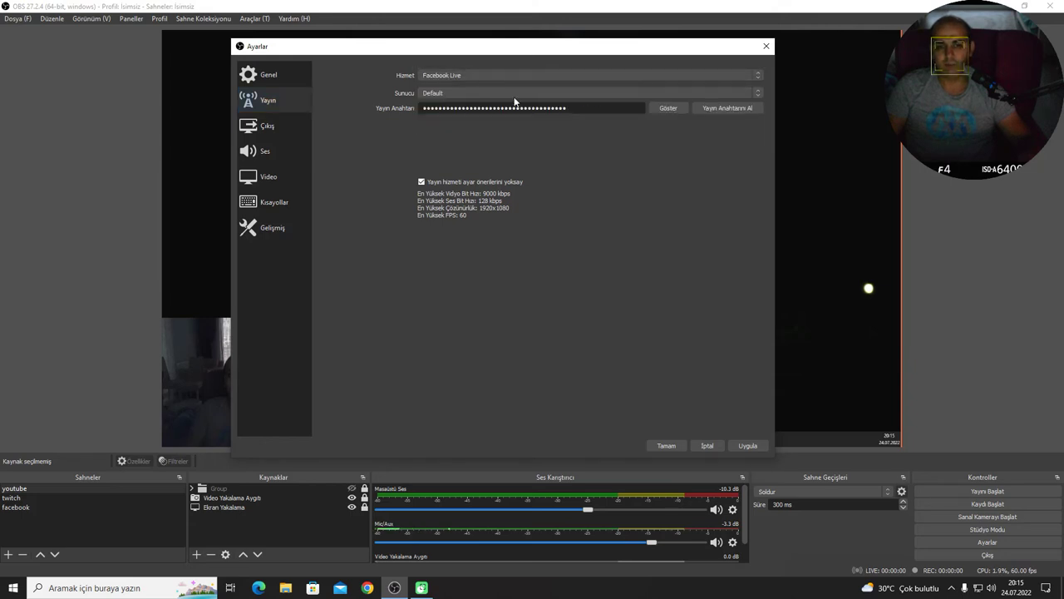
Briefly switch to a custom server, revert to Facebook Live, then apply and save settings
click(452, 75)
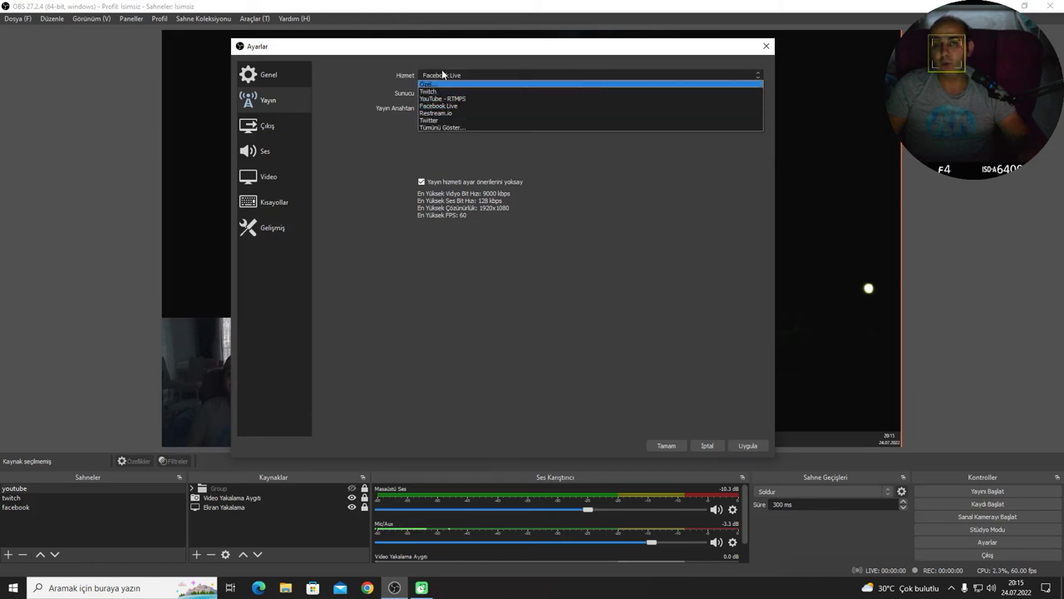
click(433, 84)
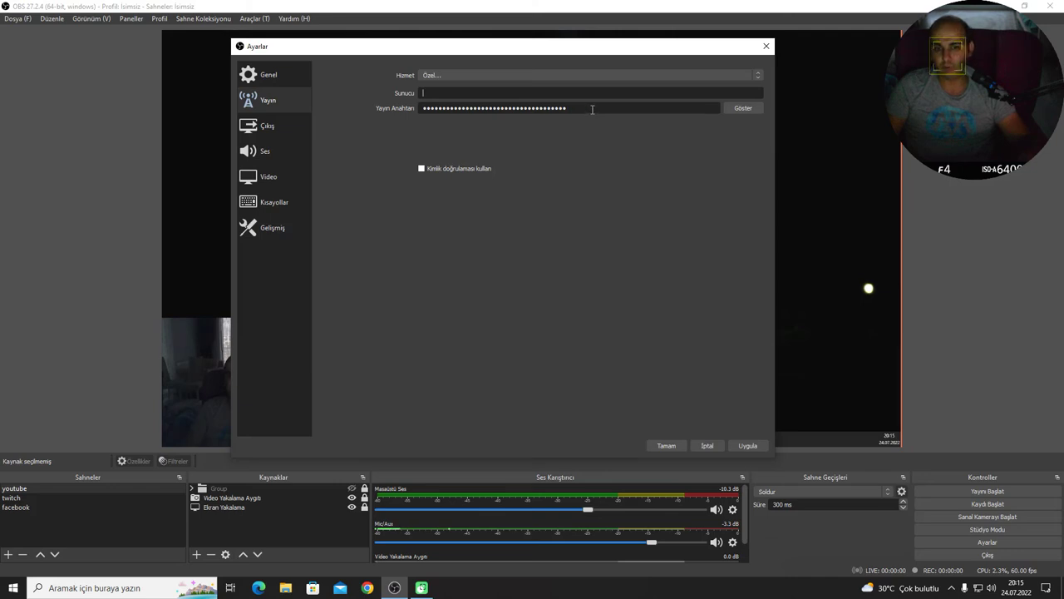
click(468, 74)
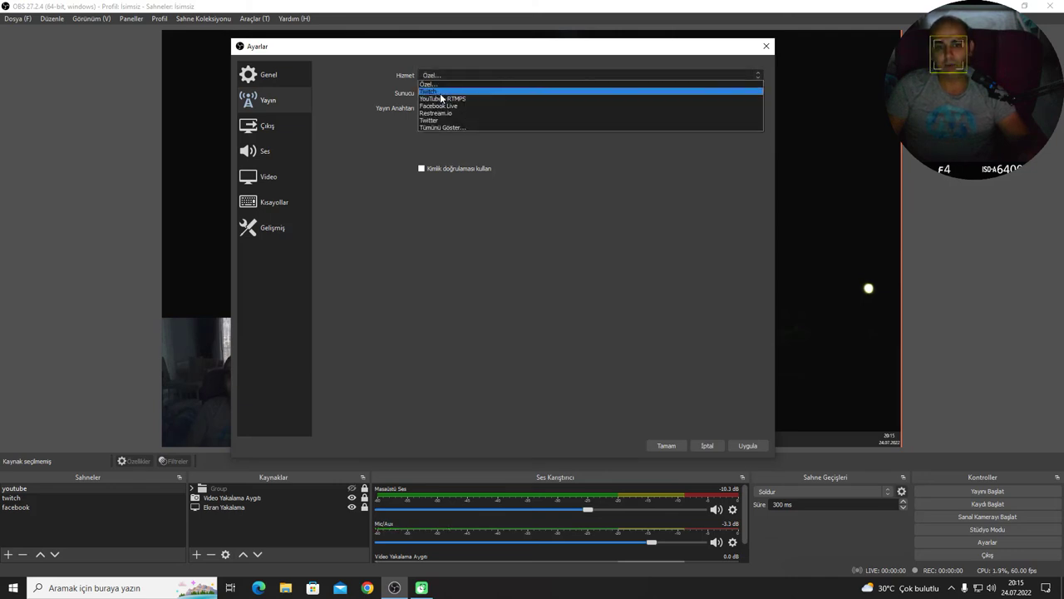
click(495, 110)
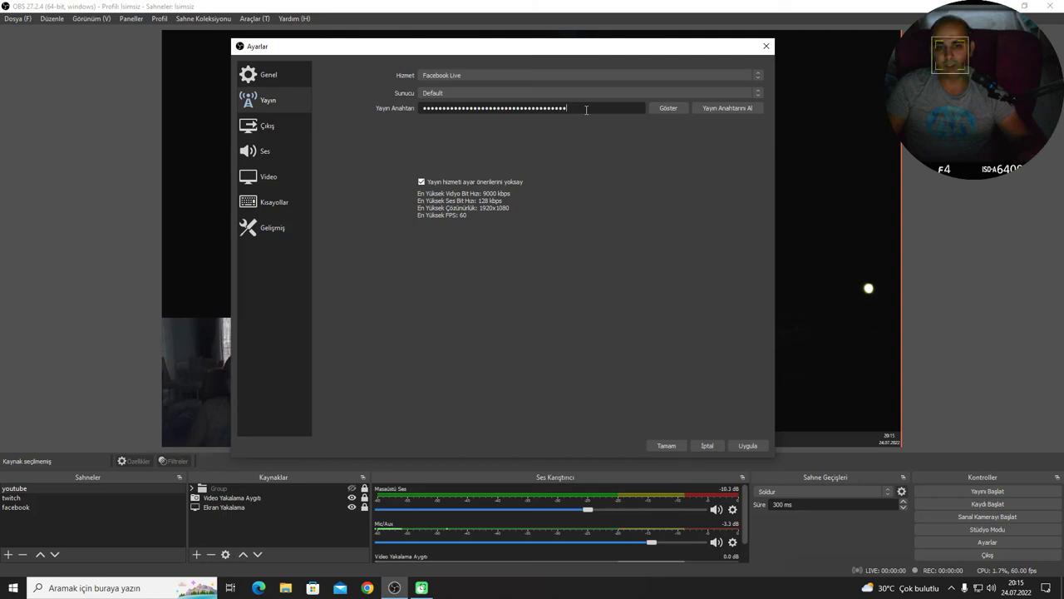
click(748, 446)
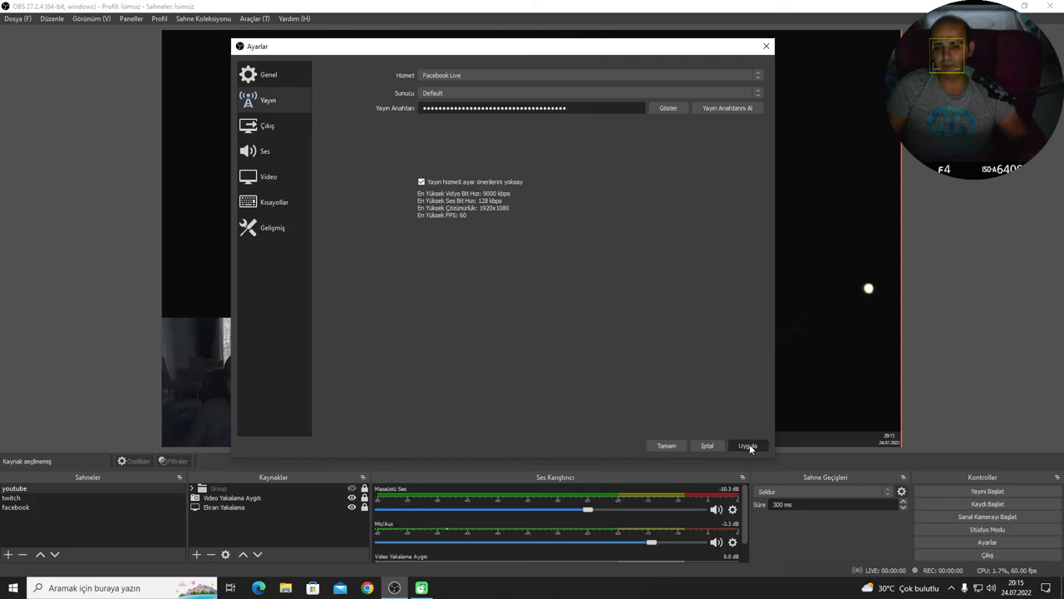
click(667, 446)
Reopen the Stream settings and toggle ignoring the service's recommended settings
click(987, 541)
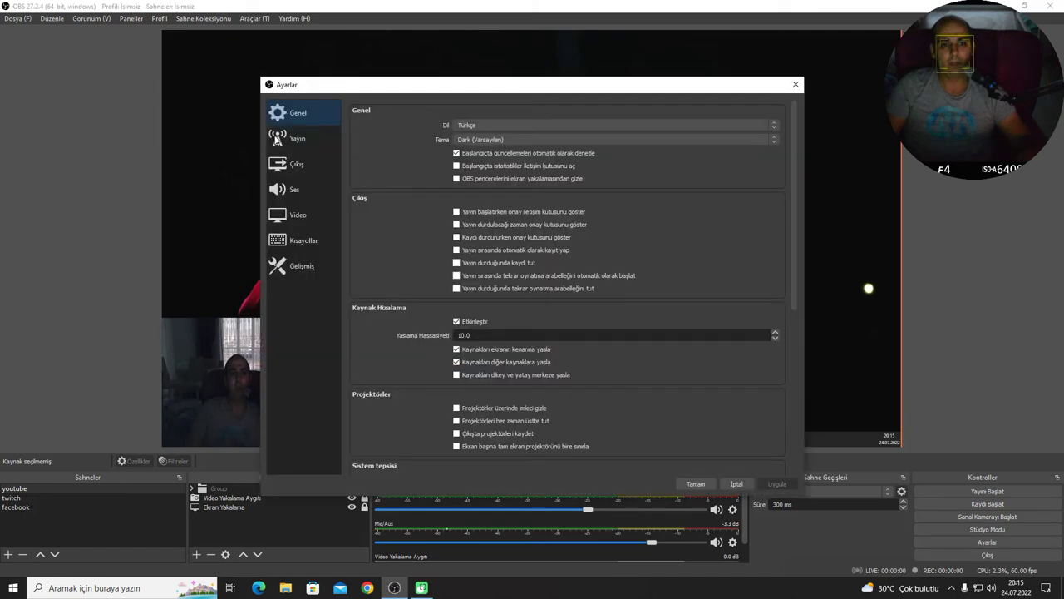
click(291, 141)
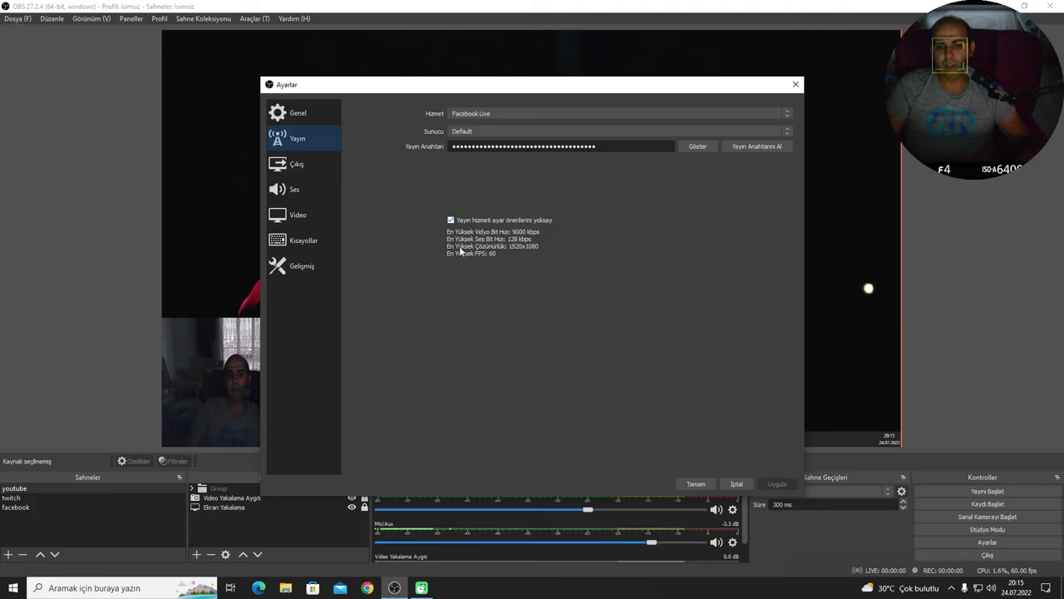
click(452, 221)
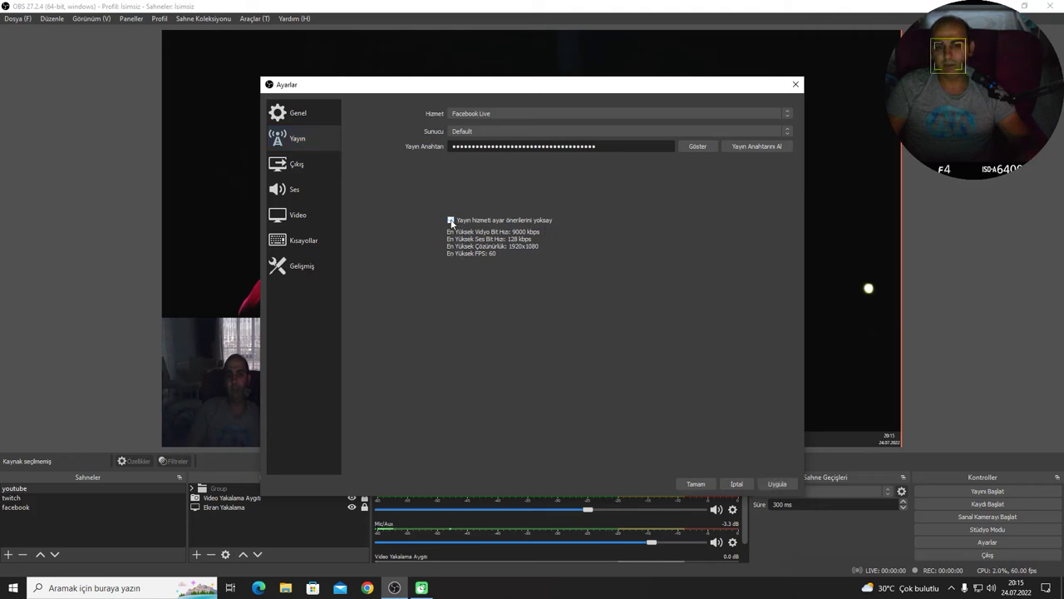